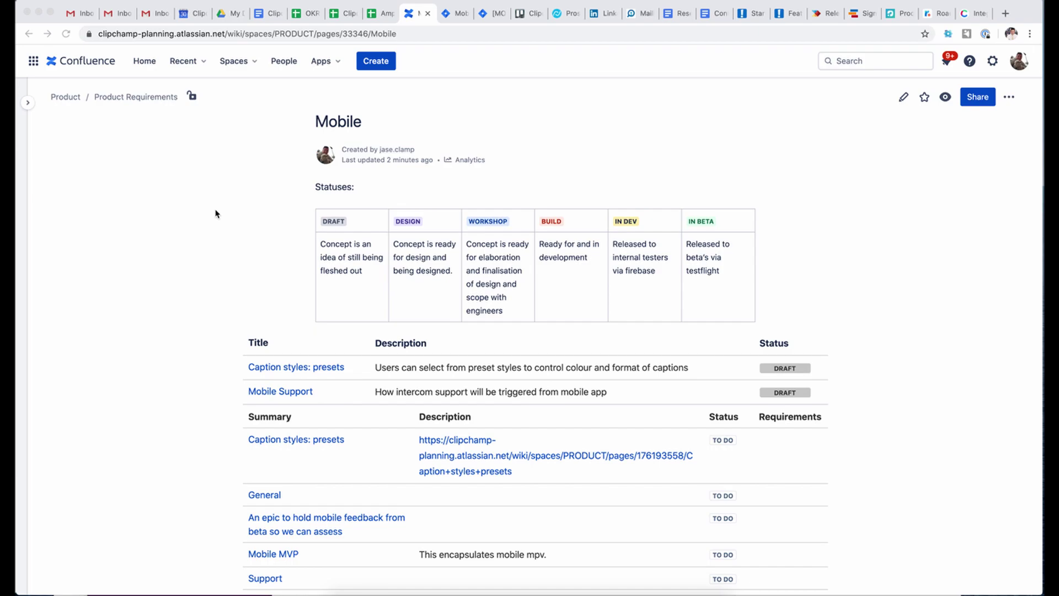
- Compare the Confluence Mobile requirements page against Jira card MOB-284, Caption styles: presets
left_click(455, 21)
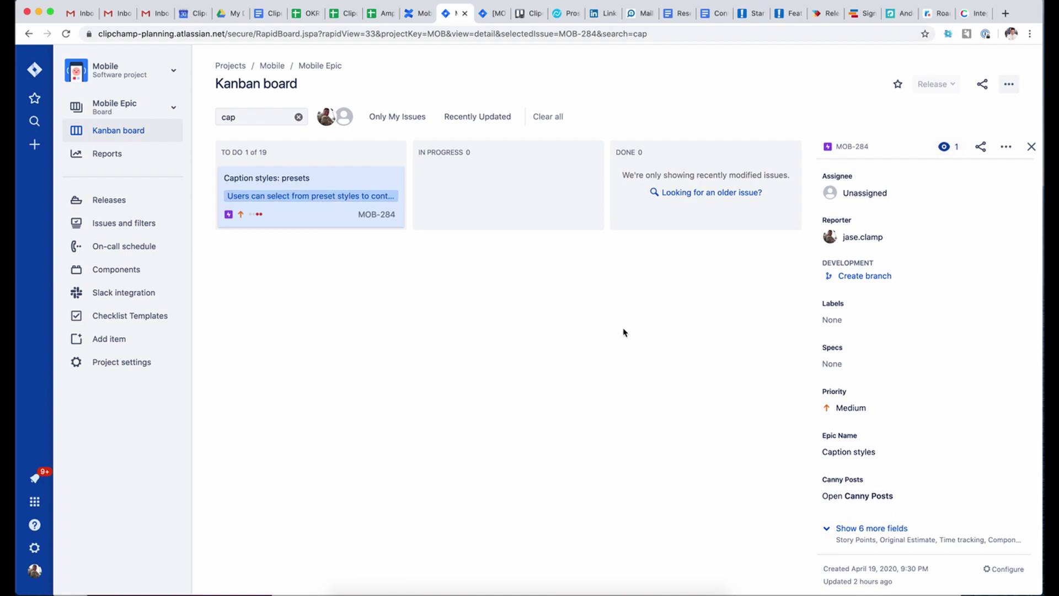
left_click(417, 13)
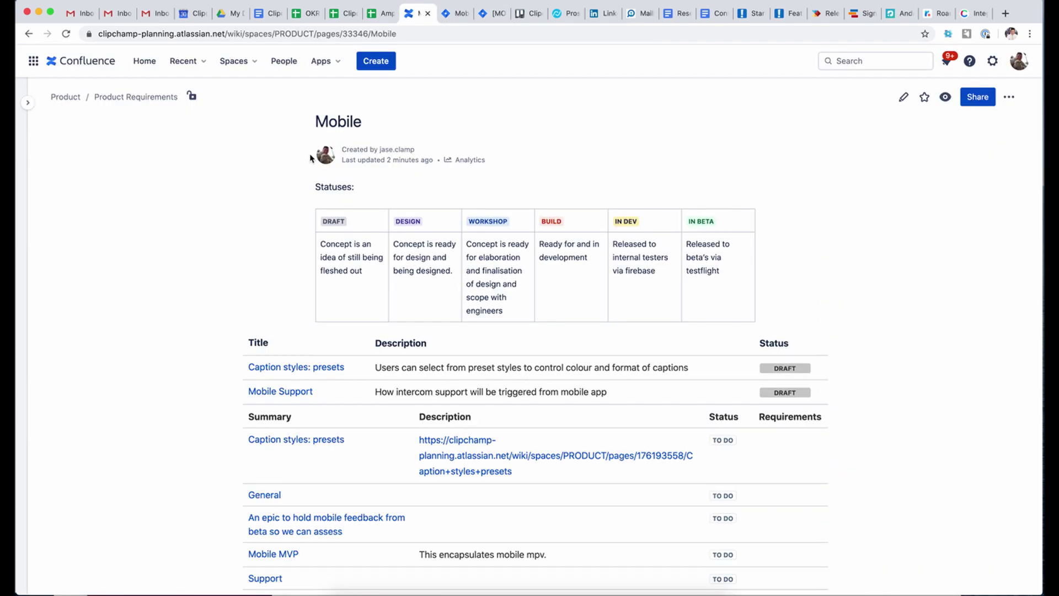
left_click(450, 13)
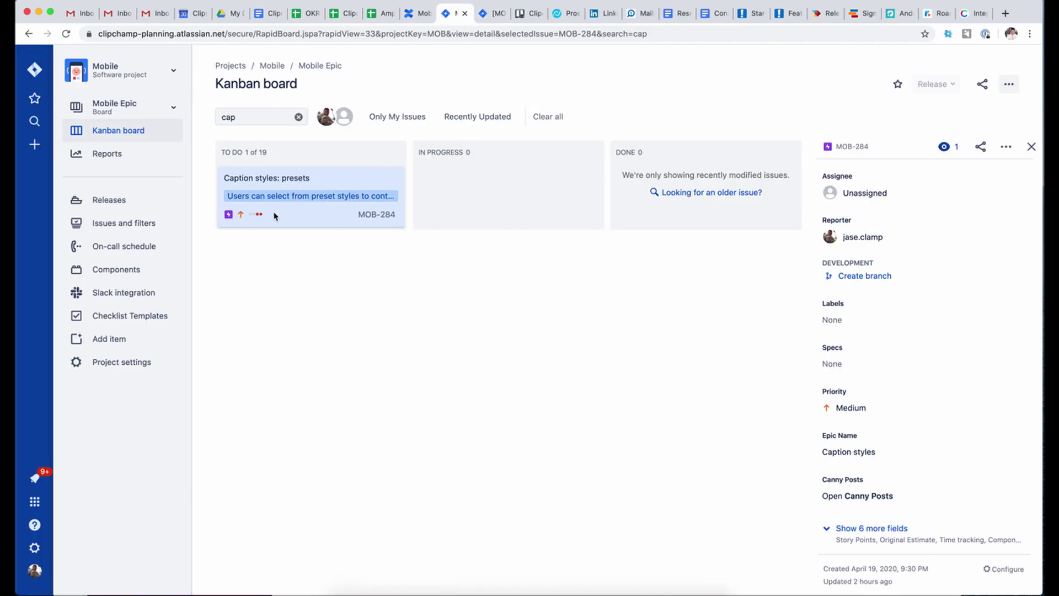
left_click(415, 19)
scroll(303, 268, "down", 1)
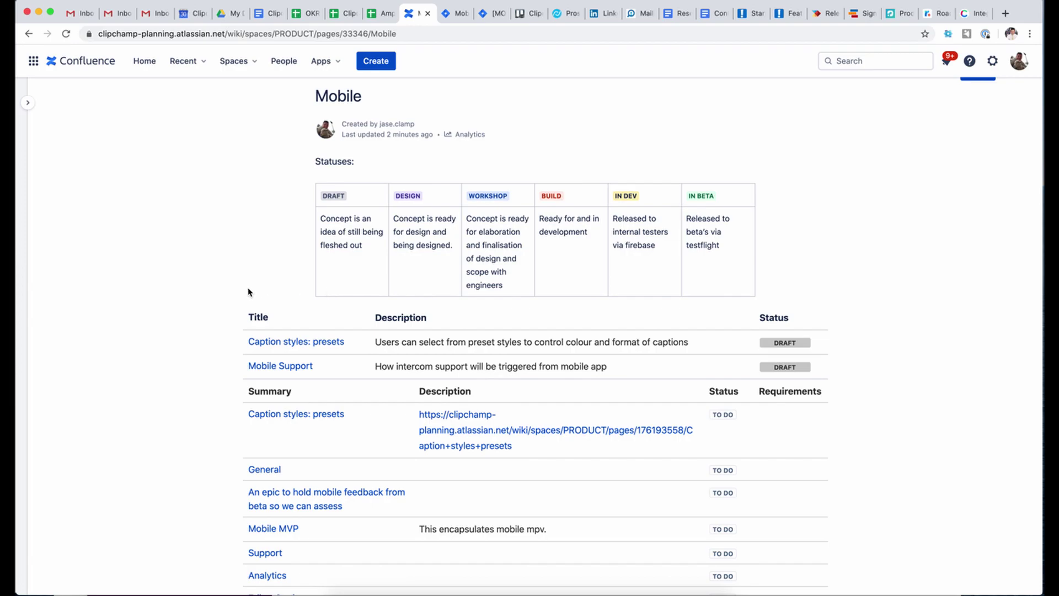
scroll(248, 291, "down", 2)
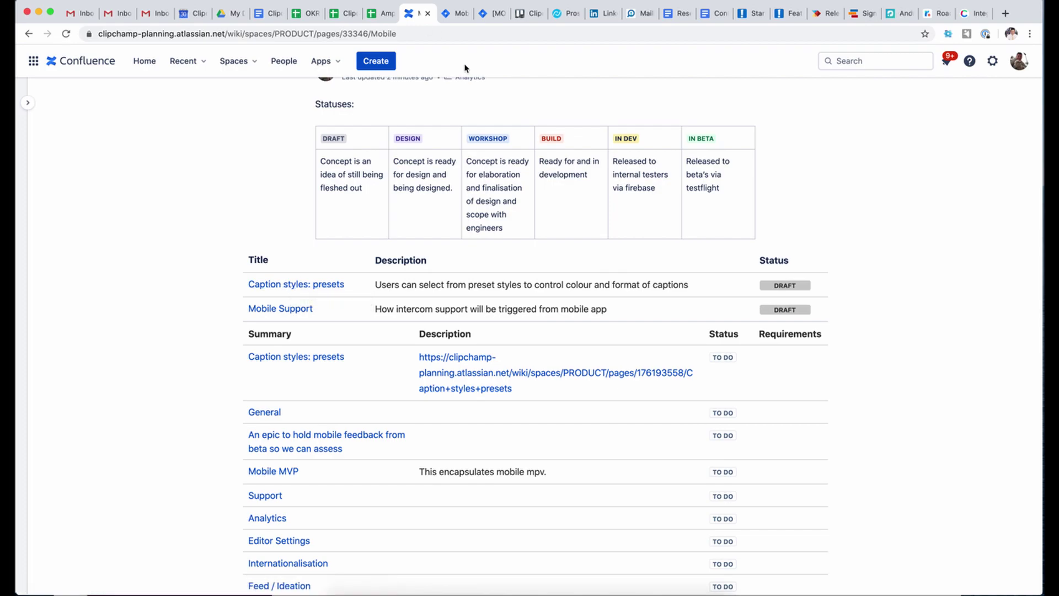
left_click(452, 21)
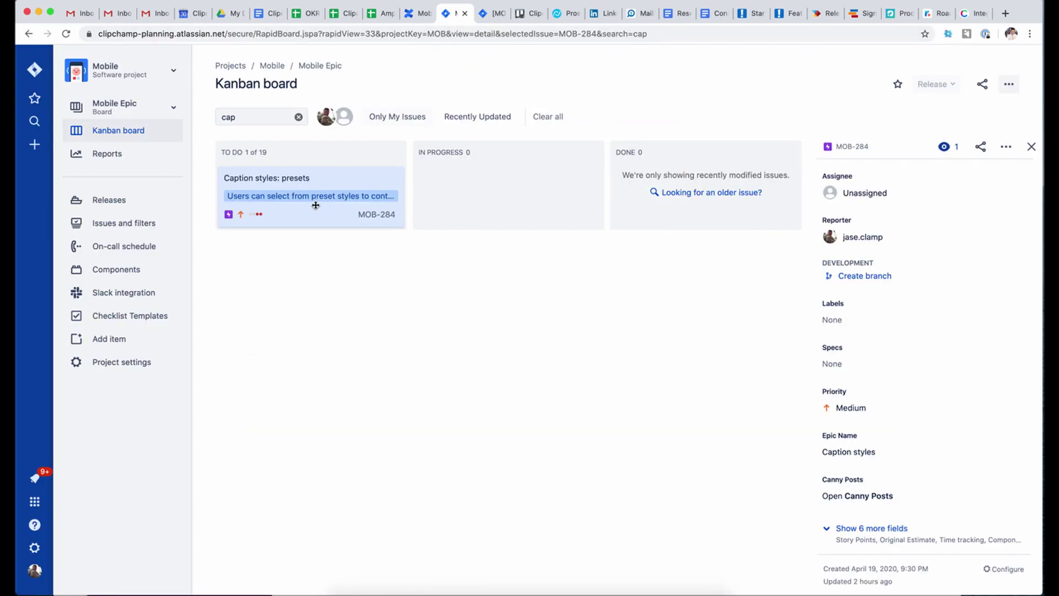
left_click(417, 13)
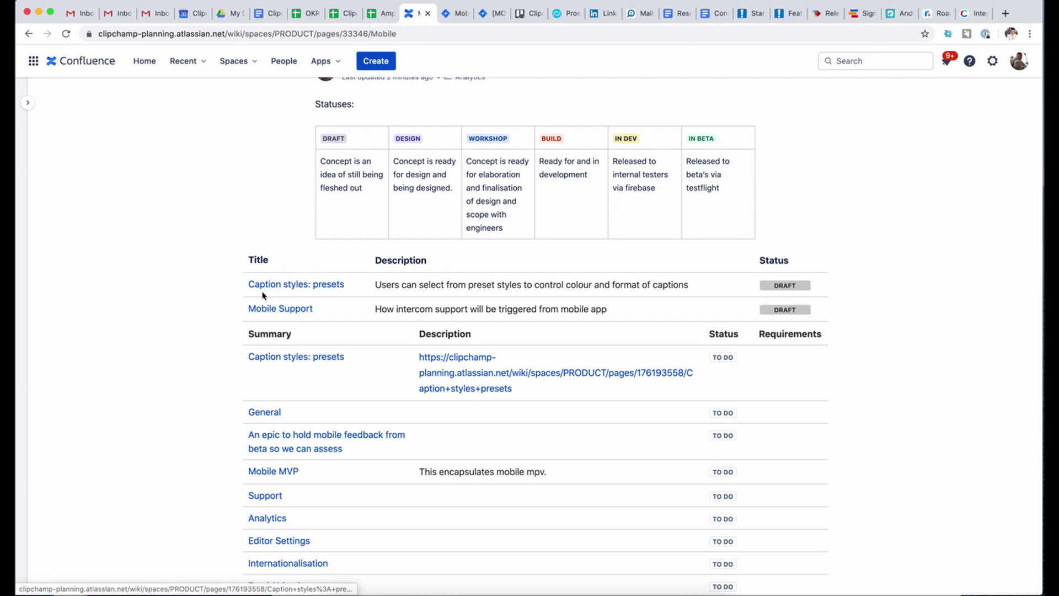
triple_click(421, 287)
left_click(420, 288)
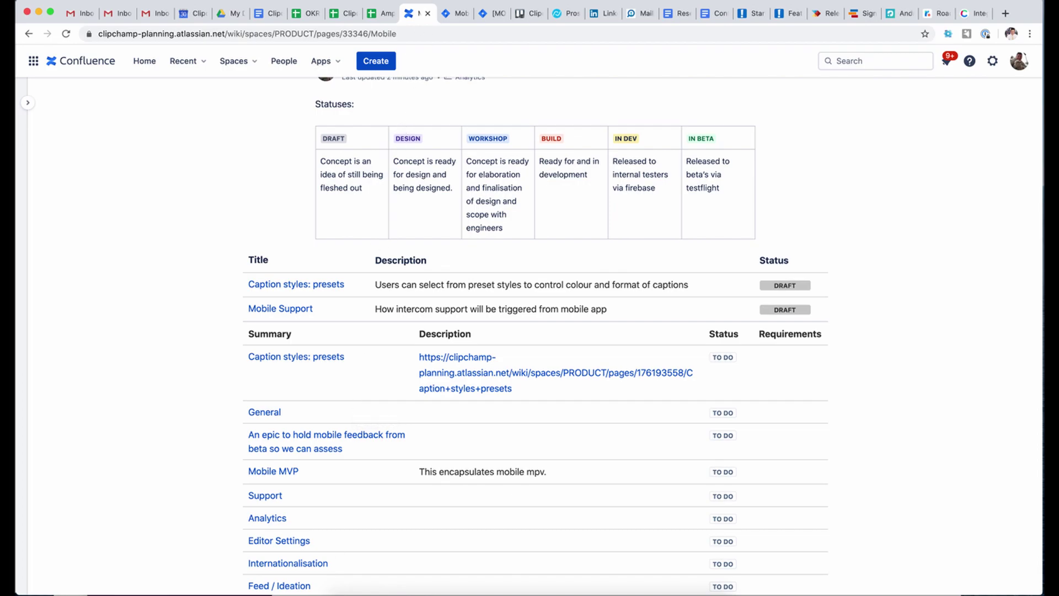
scroll(313, 490, "down", 1)
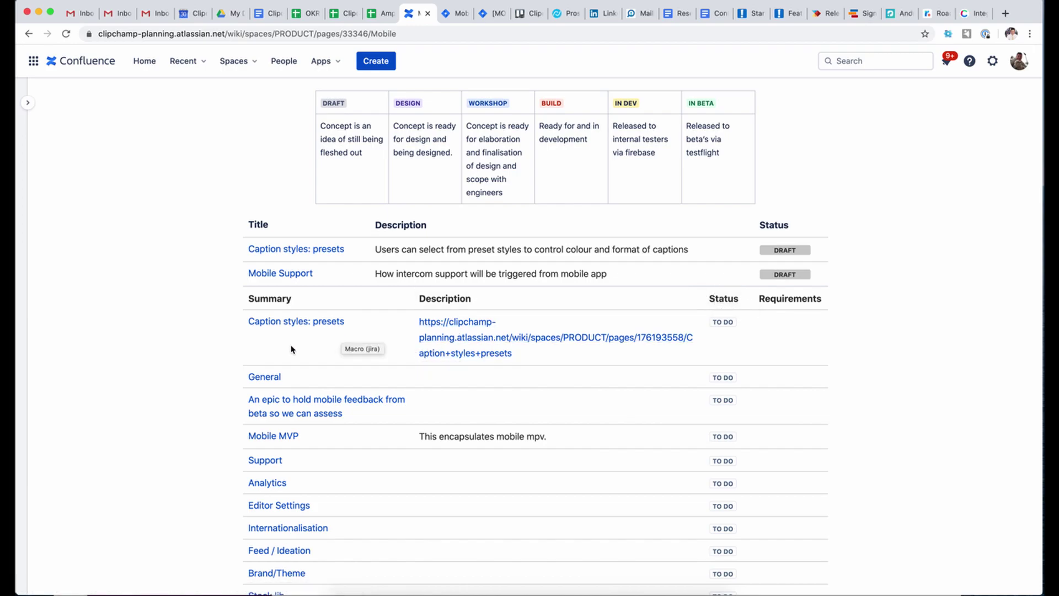
scroll(291, 349, "down", 1)
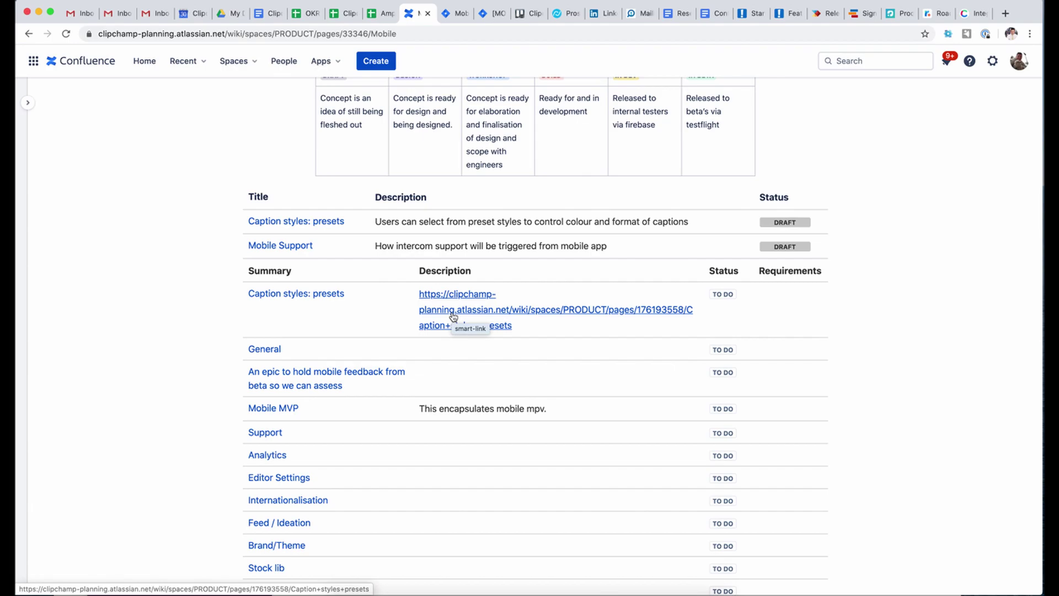
scroll(458, 416, "up", 1)
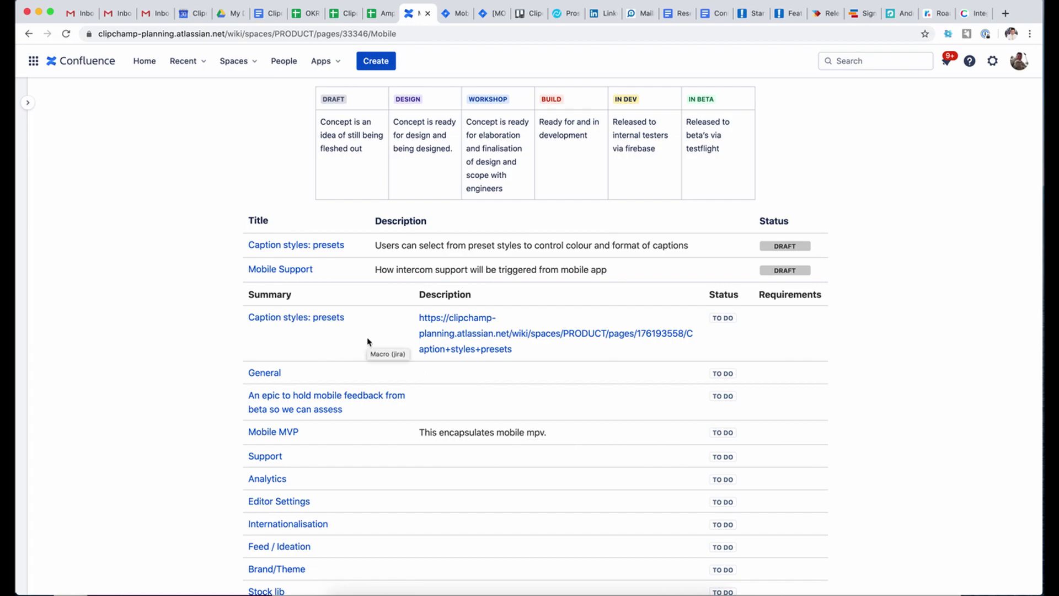
scroll(406, 393, "up", 4)
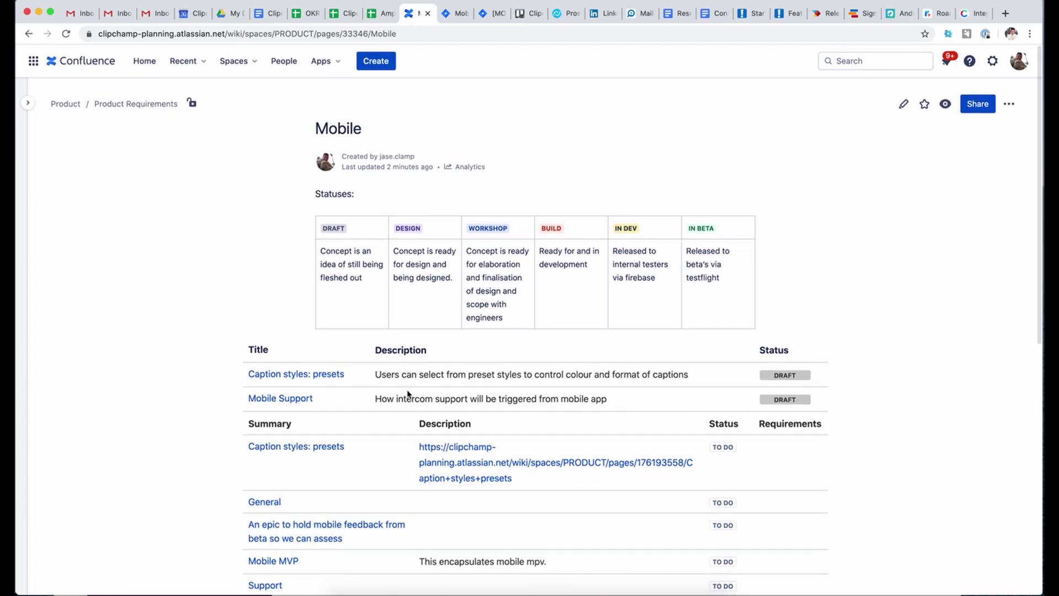
scroll(407, 393, "down", 5)
scroll(407, 393, "up", 3)
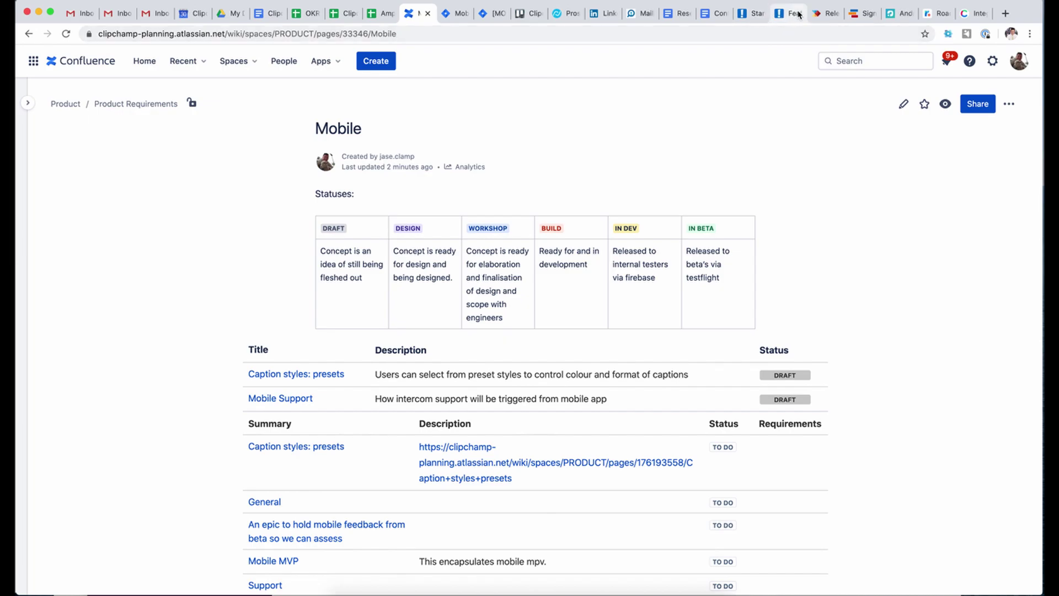
- Inspect the MOB-1 Caption Styles: Presets feature from the Features board, then go back to Roadmaps
left_click(750, 15)
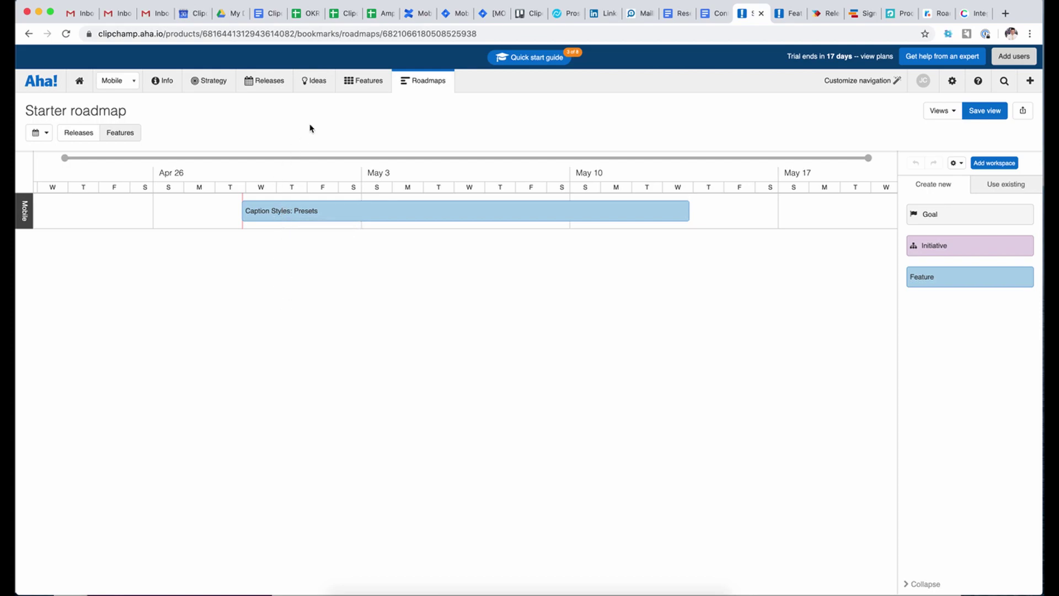
left_click(369, 84)
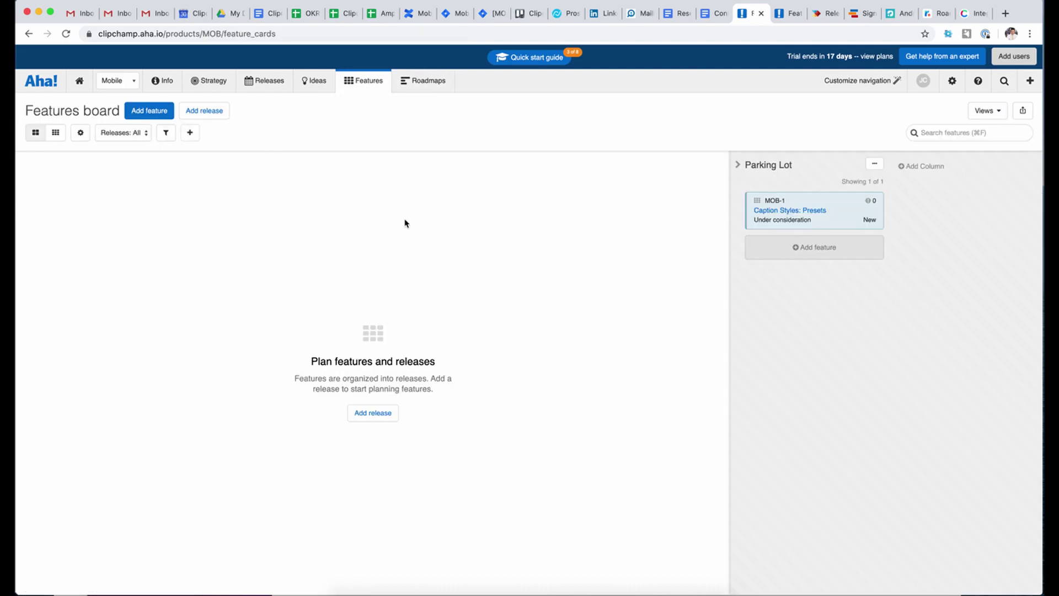
left_click(776, 206)
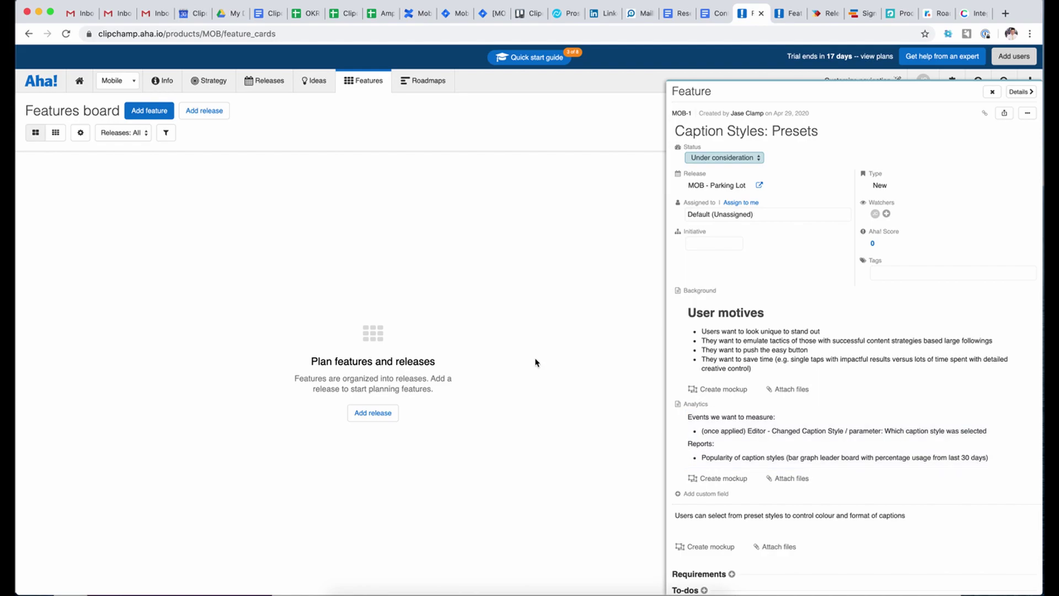
left_click(423, 88)
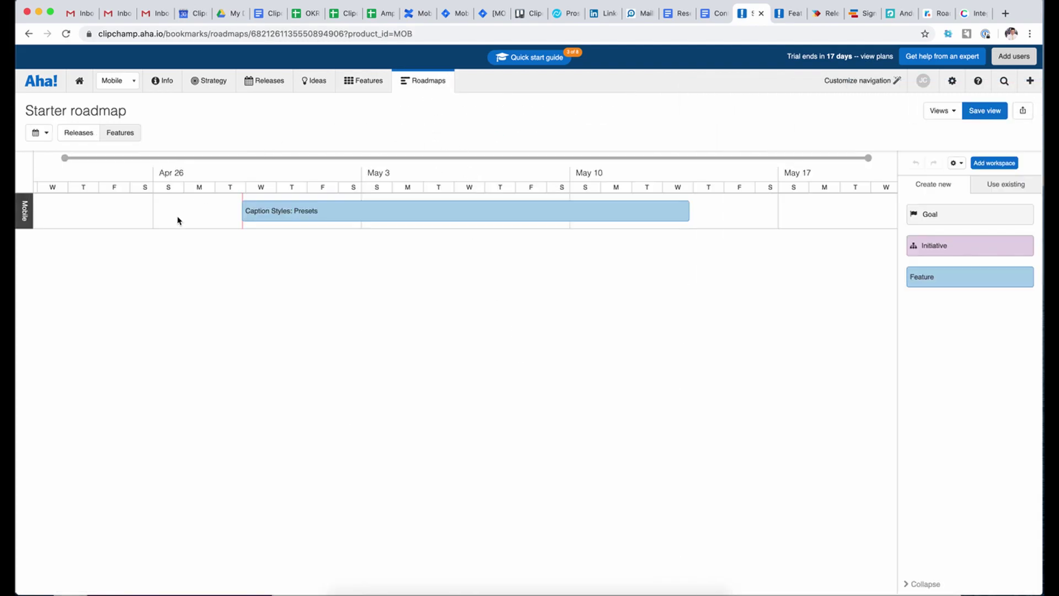
left_click(283, 212)
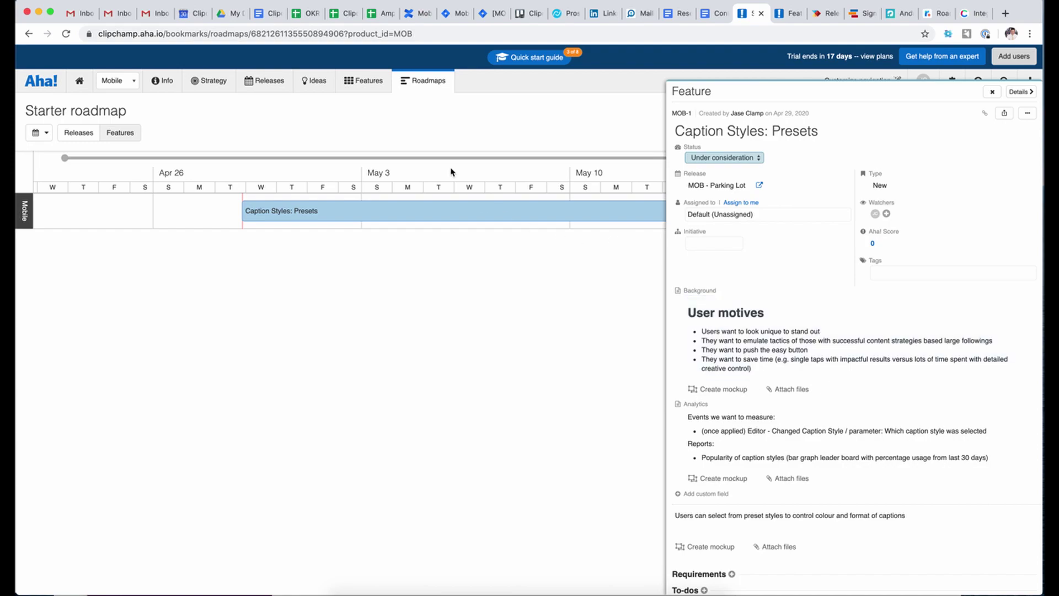
left_click(454, 120)
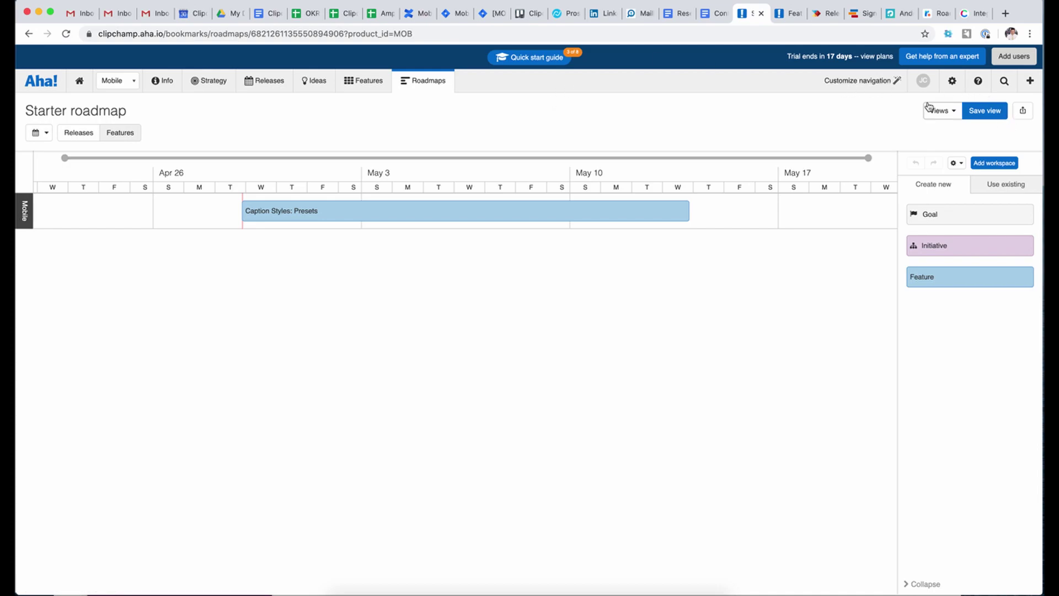
- Show the Starter roadmap's share and export options and close the extra Features board tab
left_click(1022, 111)
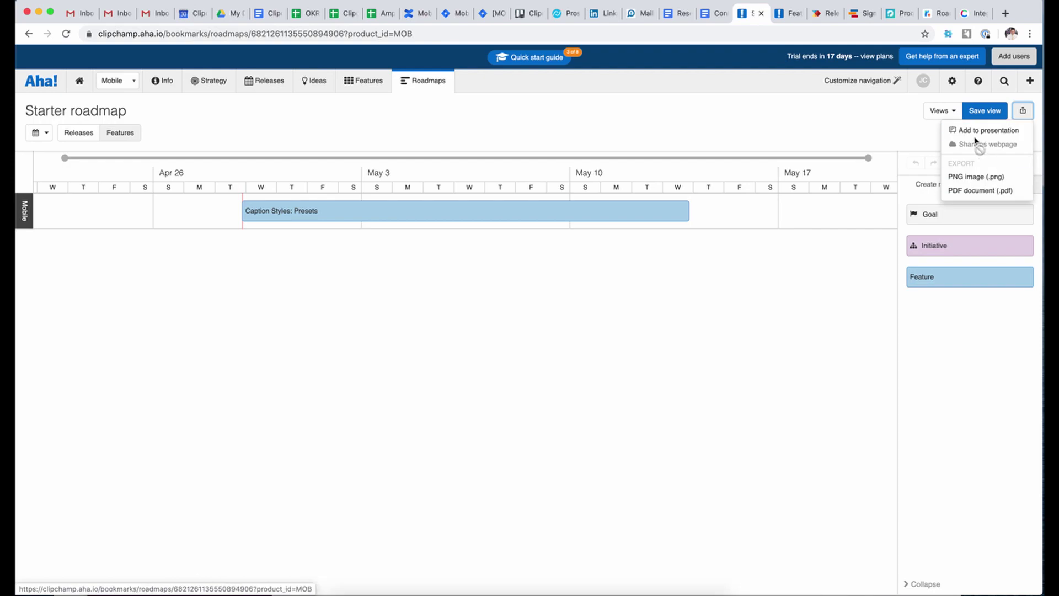
left_click(787, 17)
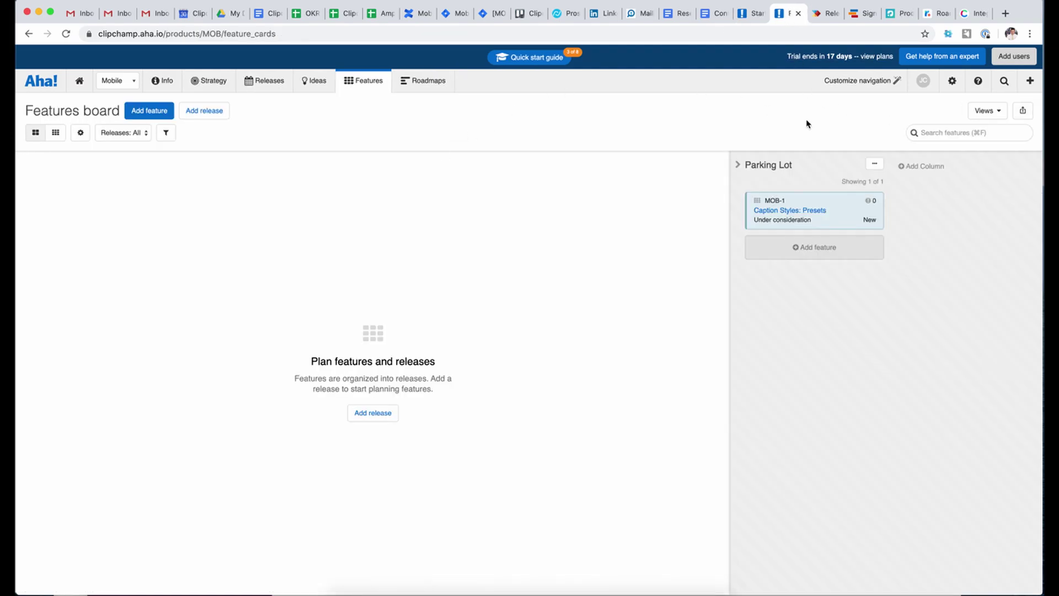
left_click(798, 13)
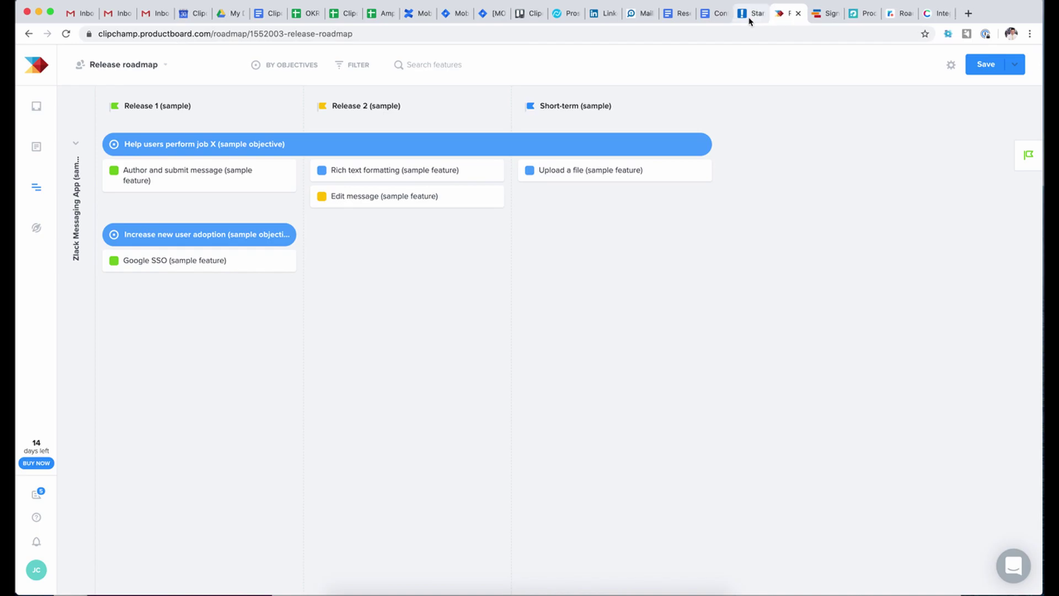
left_click(751, 14)
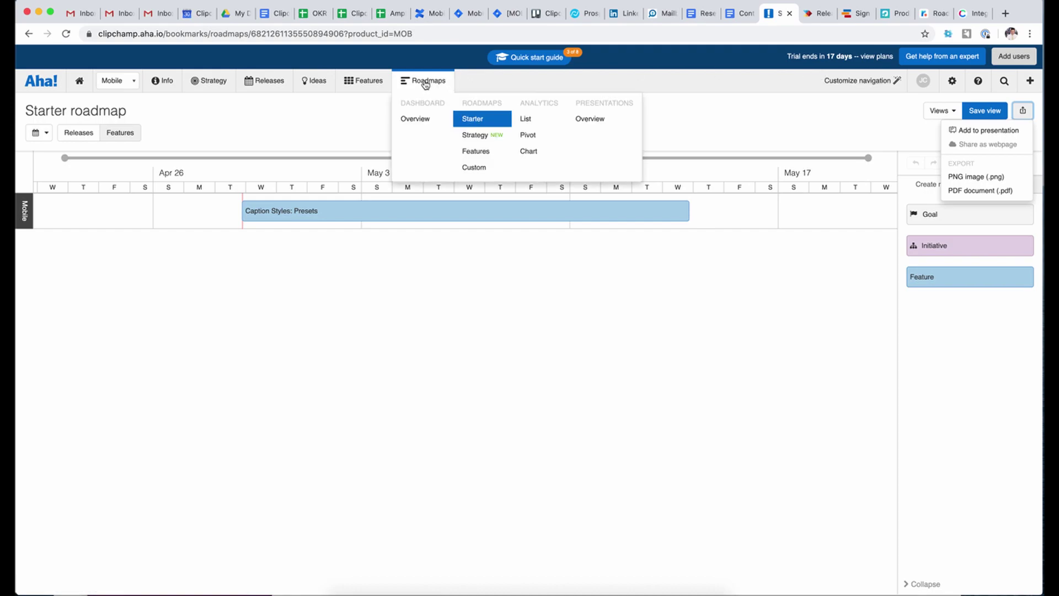
mouse_move(156, 84)
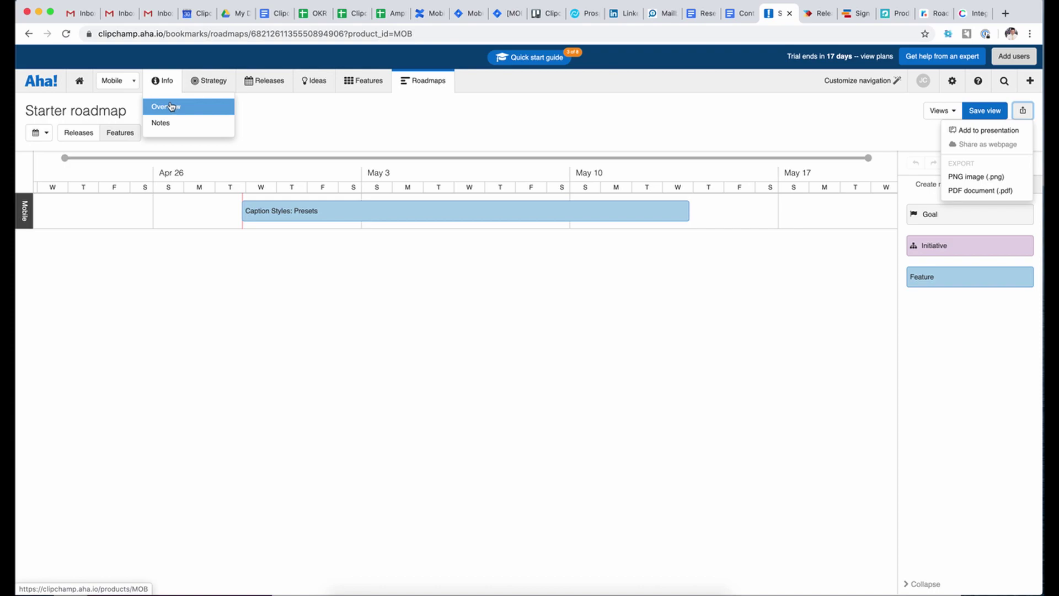
mouse_move(208, 83)
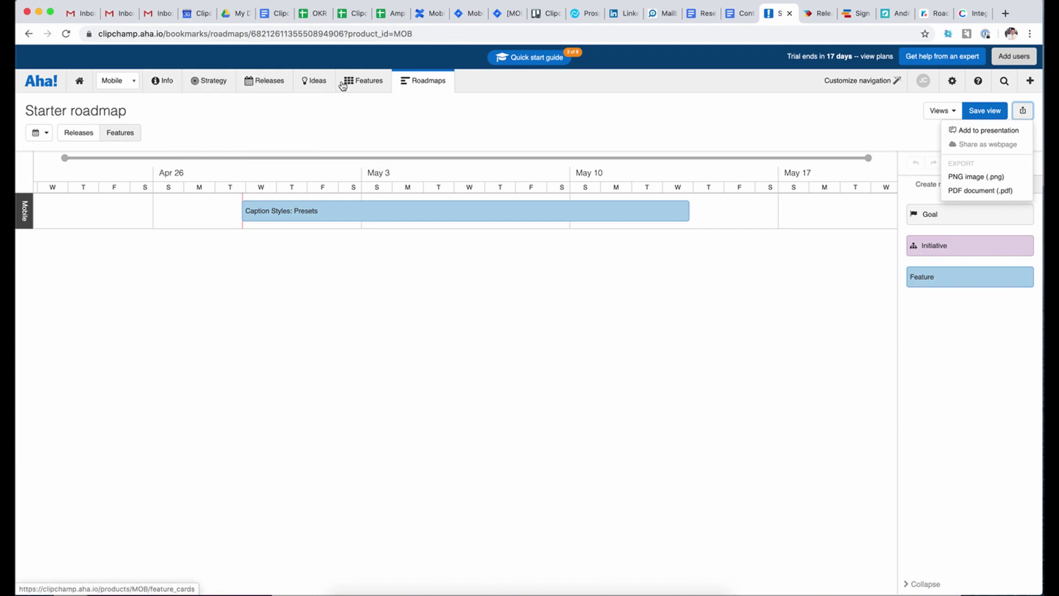
mouse_move(369, 85)
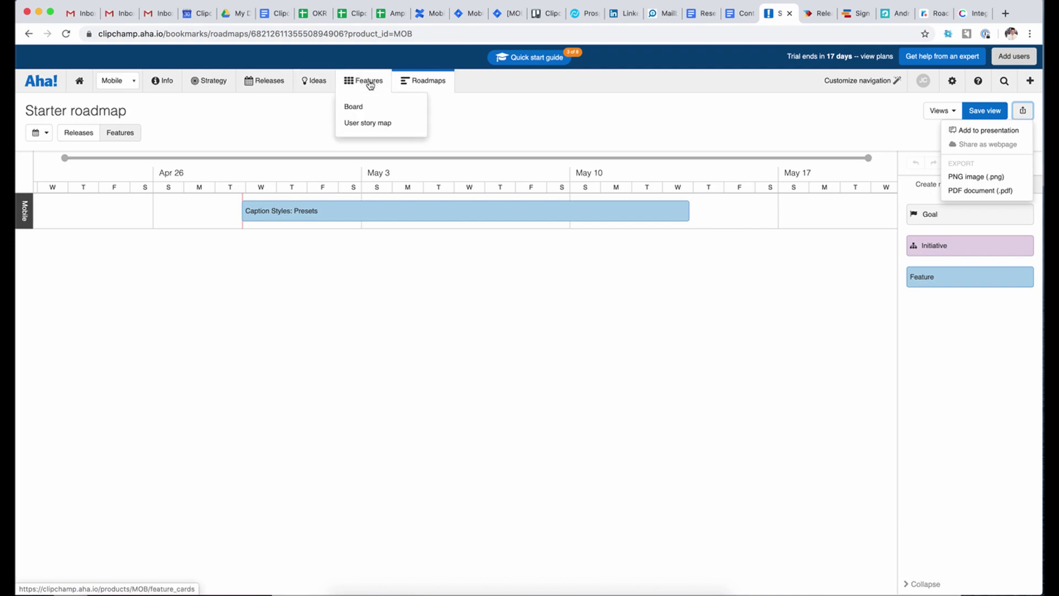
mouse_move(413, 87)
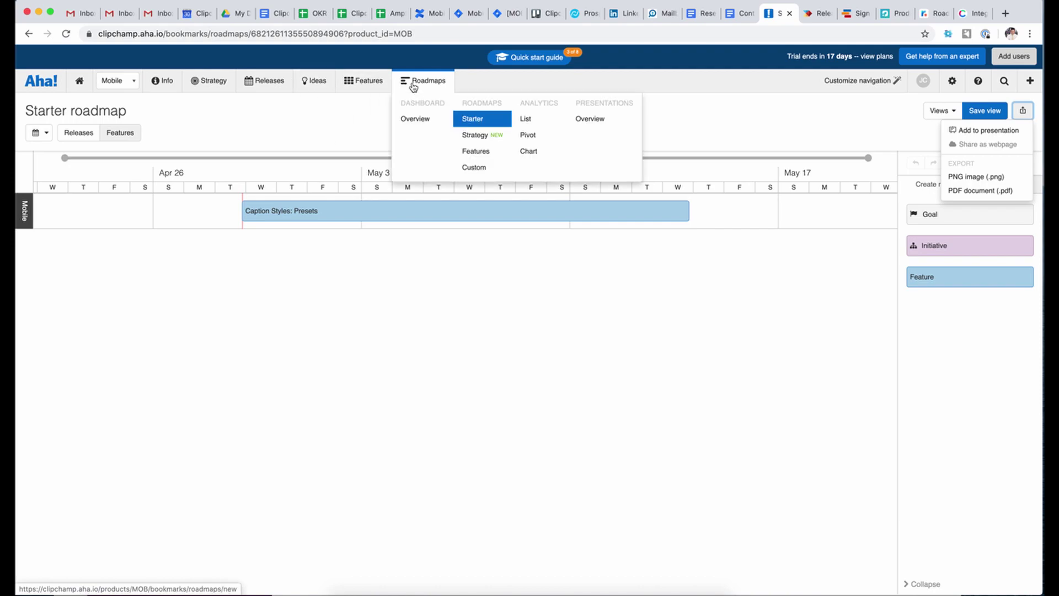
- Dismiss the Reports tour and open details of Presentation 04/29/20 07:25 under Recents
left_click(589, 126)
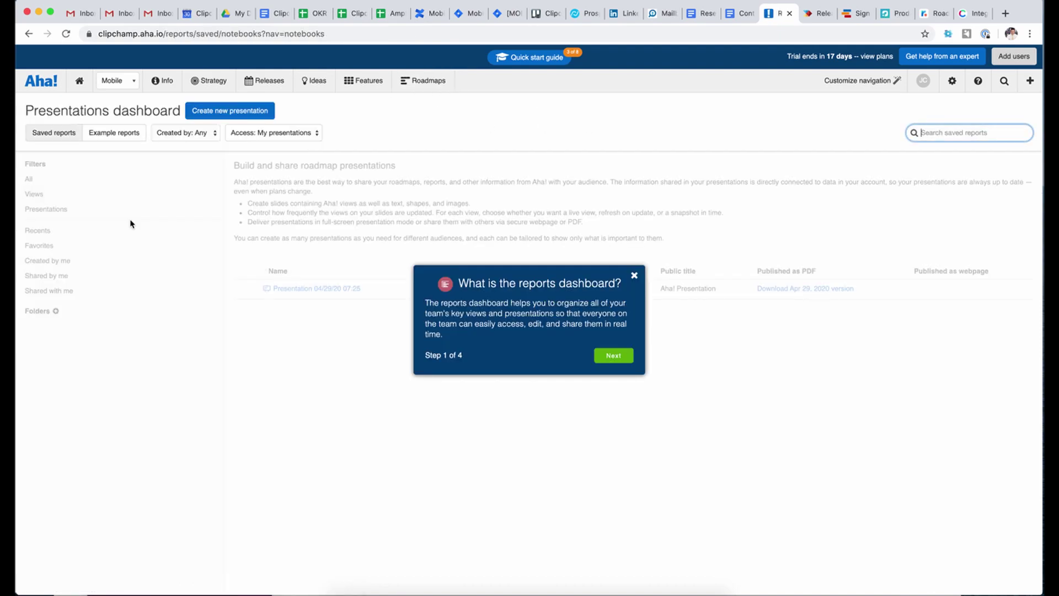
left_click(634, 275)
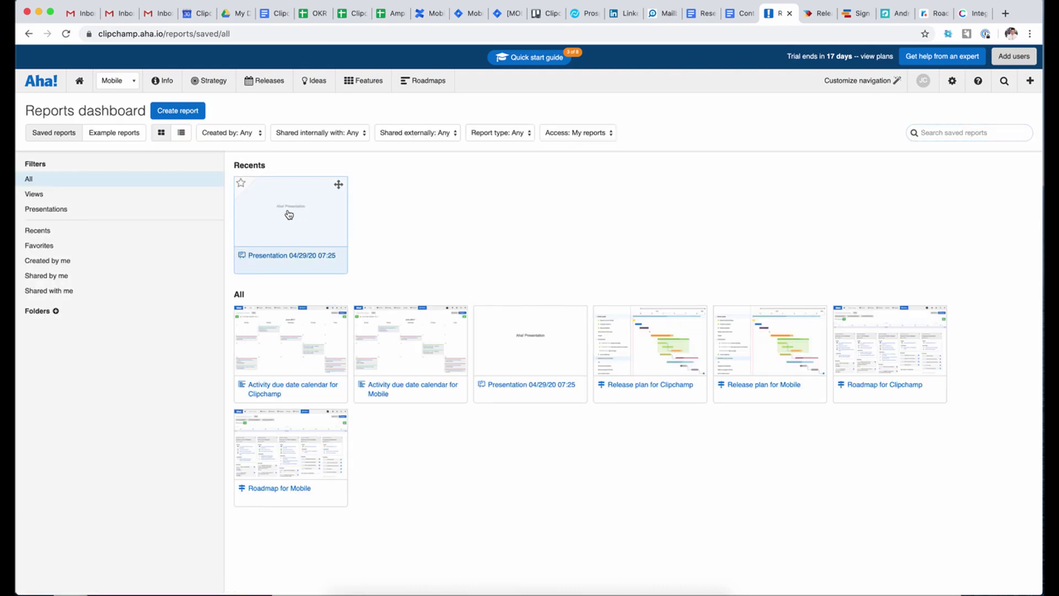
left_click(301, 261)
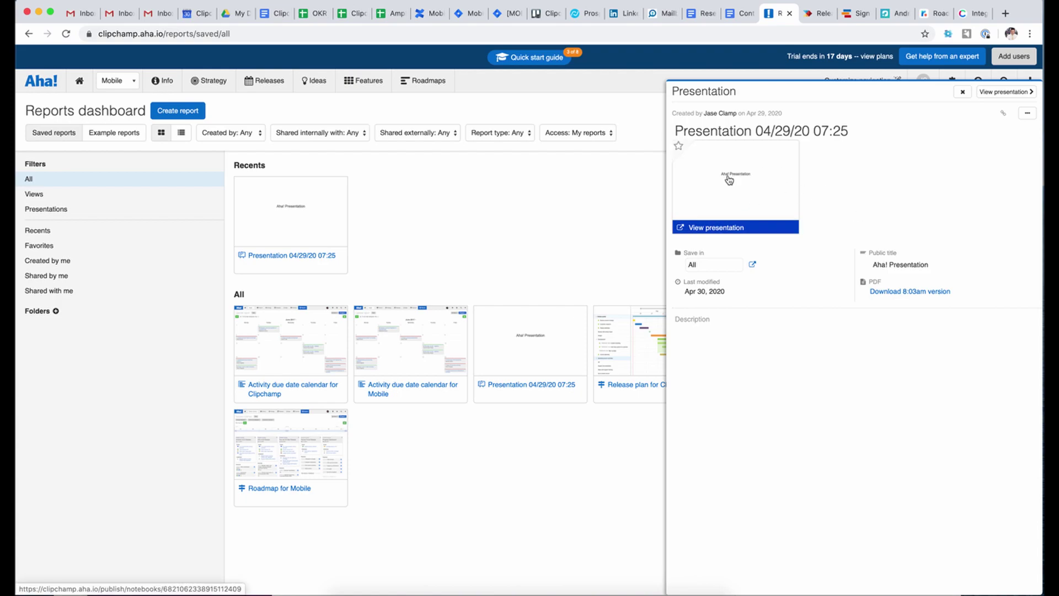
- Open the presentation, select the MOB-1 Caption Styles: Presets slide, and generate a secure webpage
left_click(729, 179)
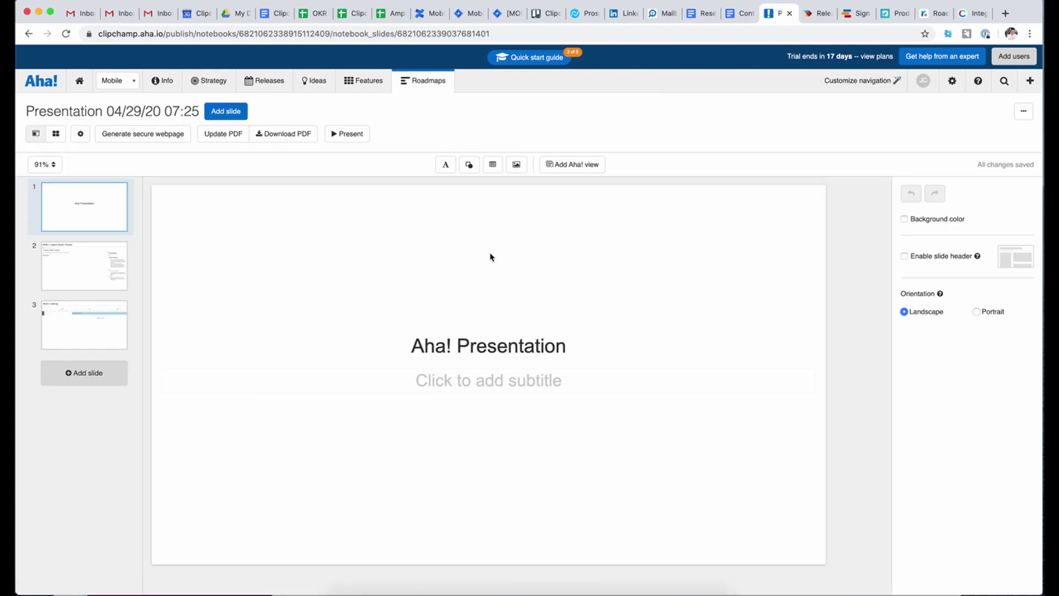
left_click(72, 274)
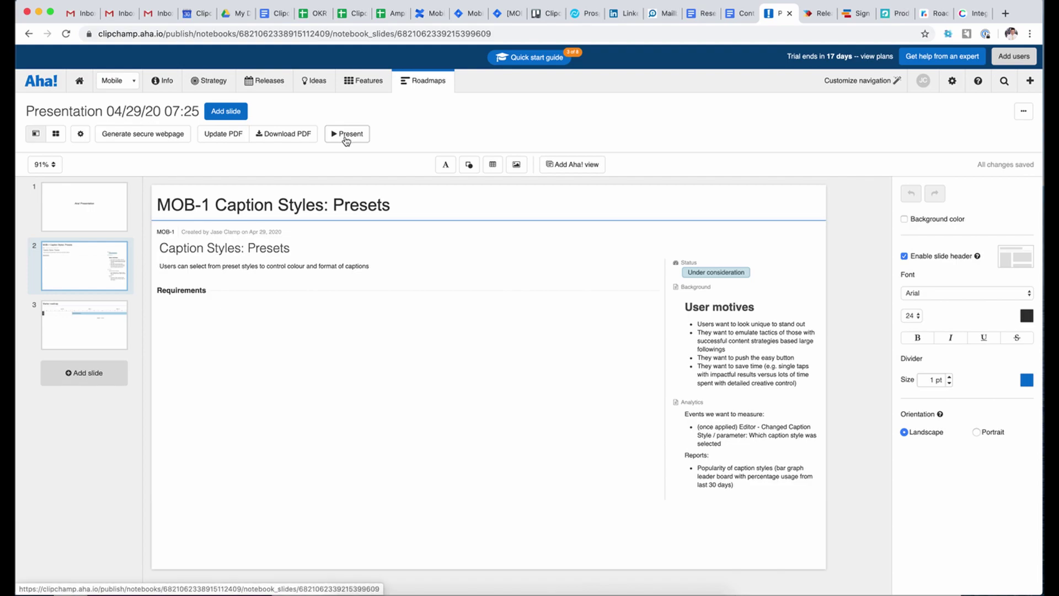
left_click(151, 140)
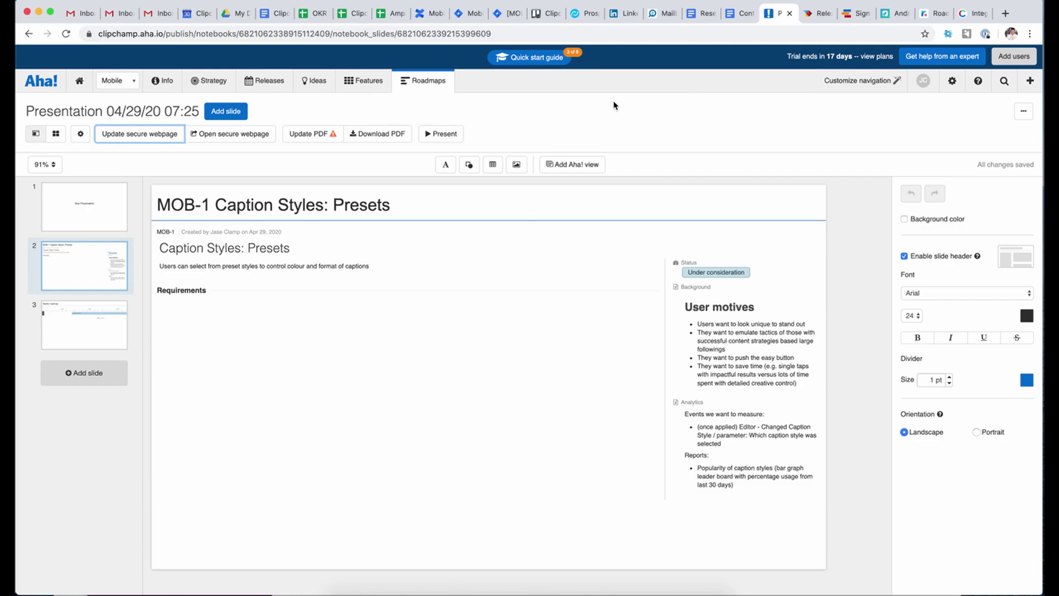
left_click(219, 139)
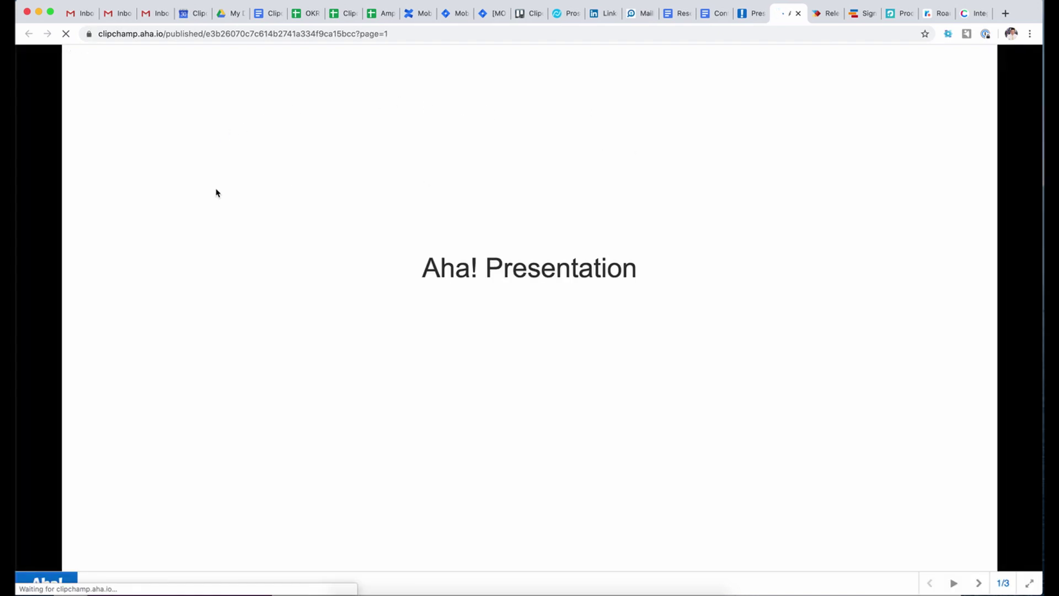
- Page through the published presentation to slide 3 of 3, the Starter roadmap
left_click(980, 584)
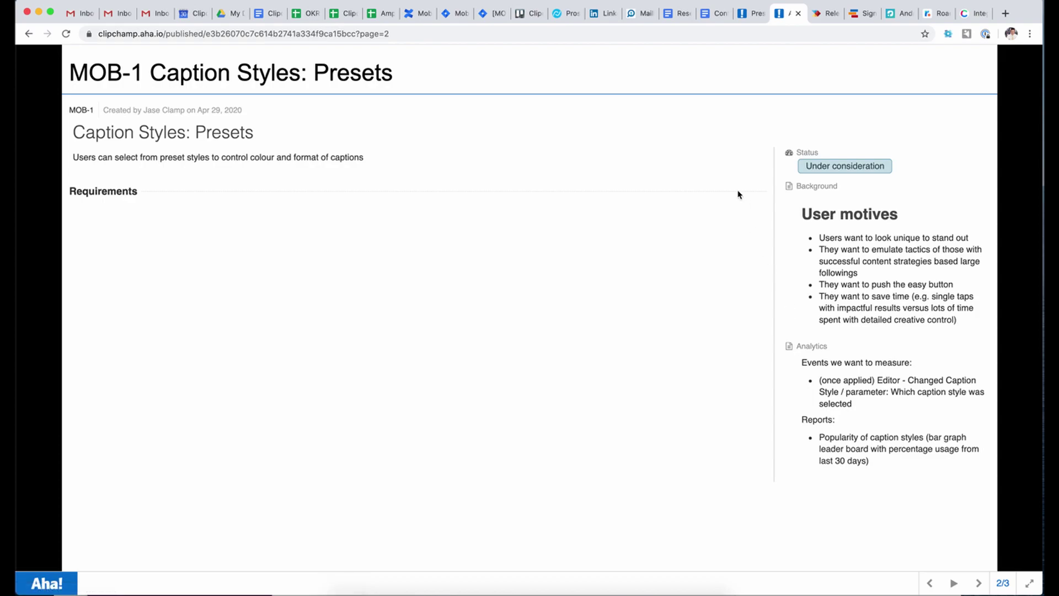
key("Right")
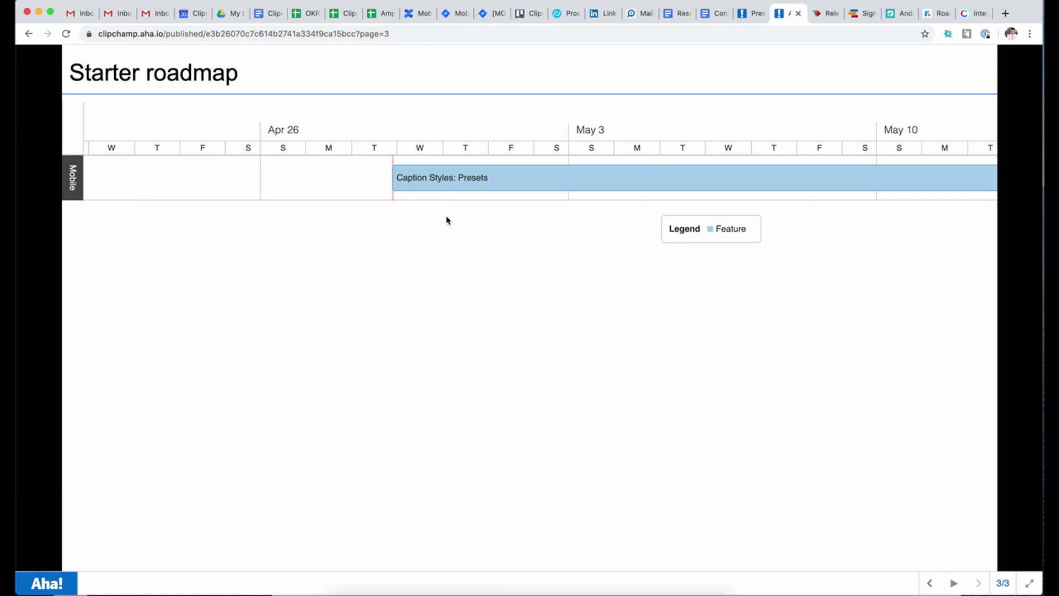
left_click(826, 16)
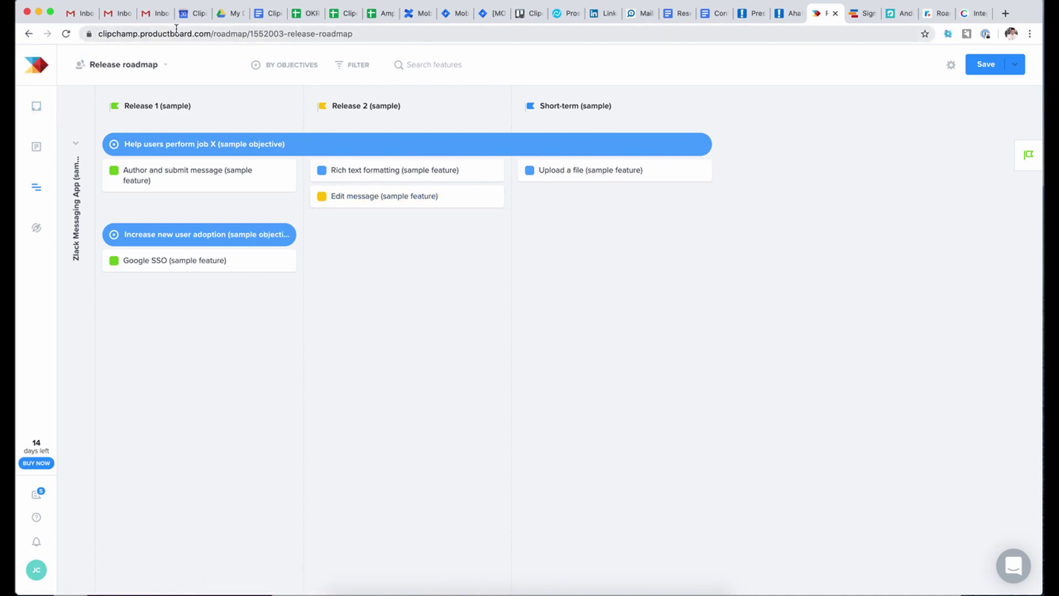
- Return from the Productboard release roadmap to the published Aha! presentation
left_click(789, 16)
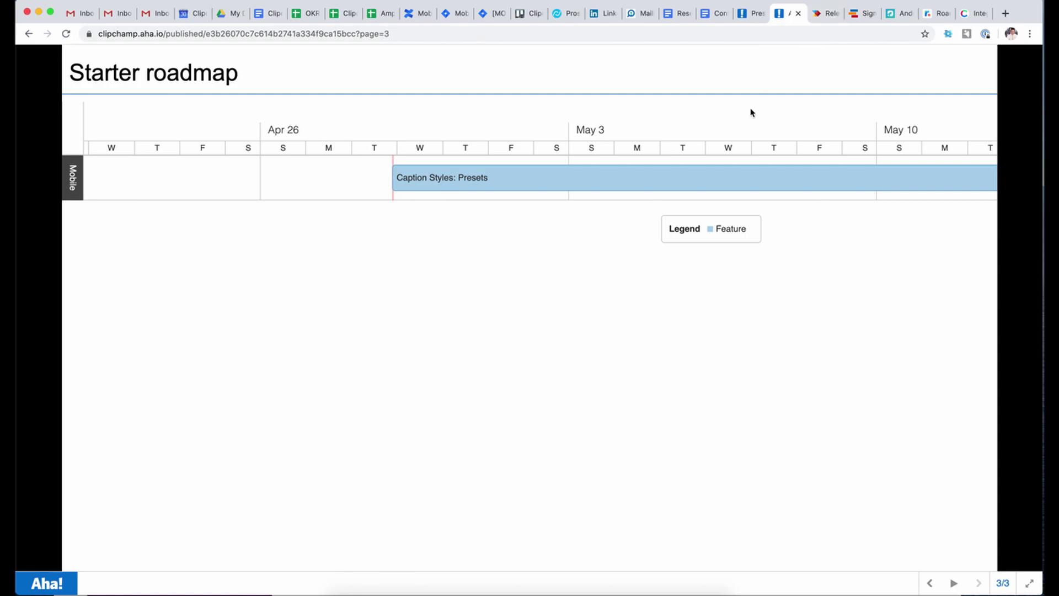
- Close the published presentation and open the Mobile workspace's Releases Gantt chart via Strategy
left_click(799, 12)
left_click(751, 13)
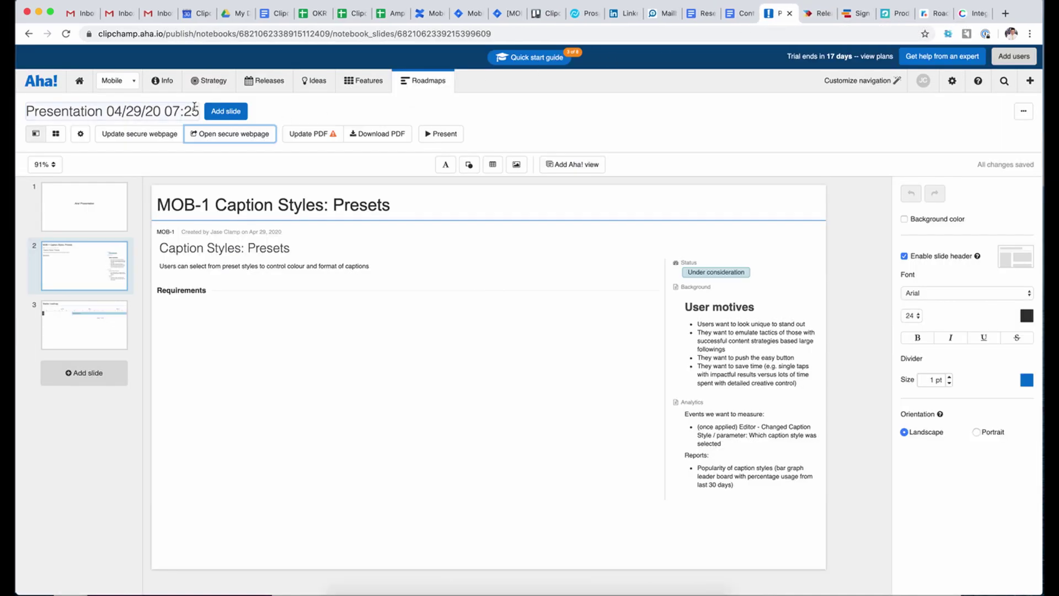
left_click(207, 81)
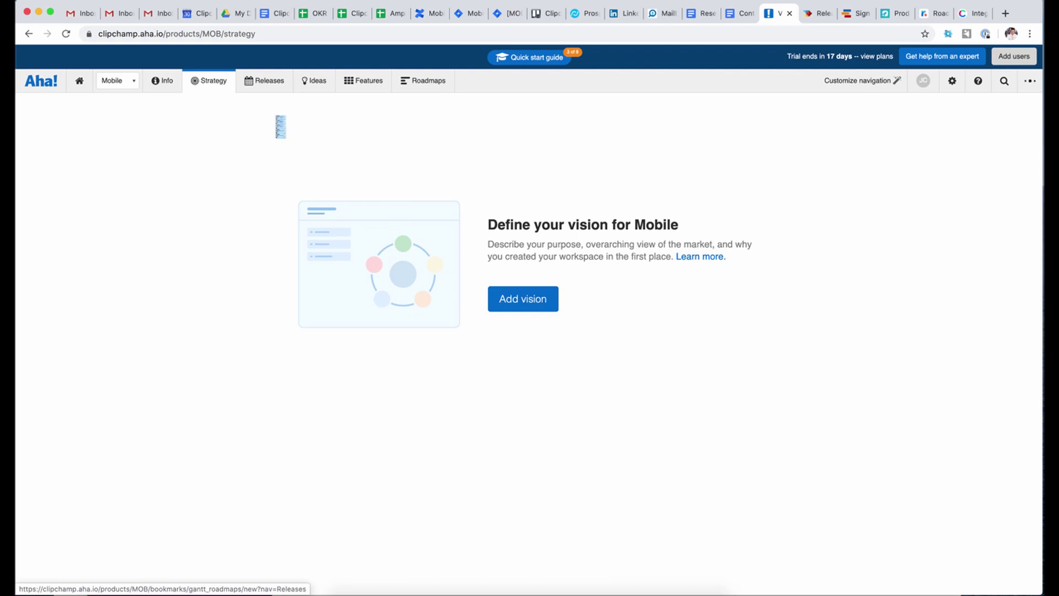
mouse_move(267, 83)
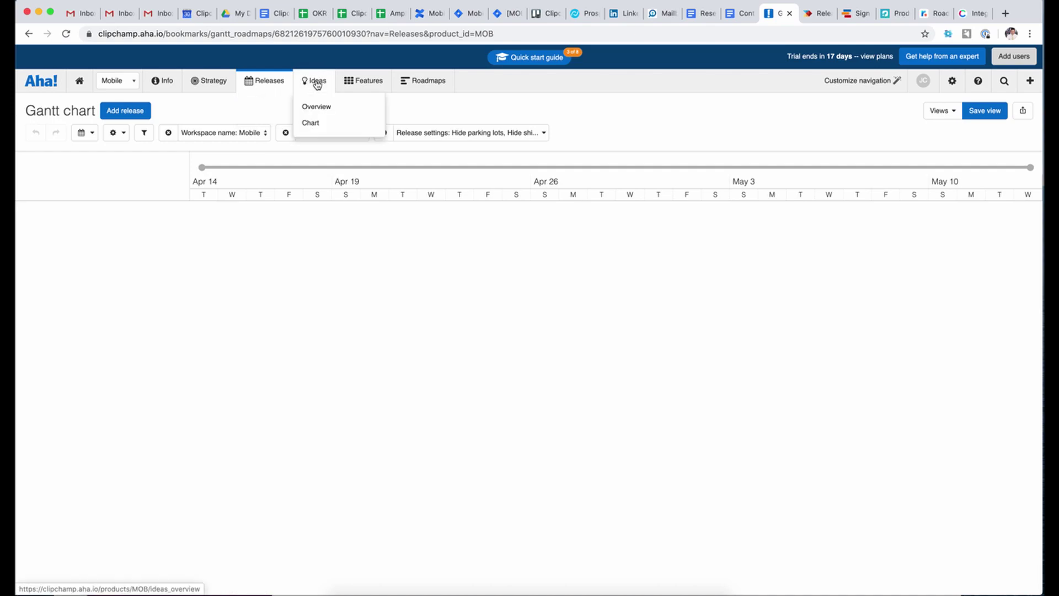
mouse_move(428, 82)
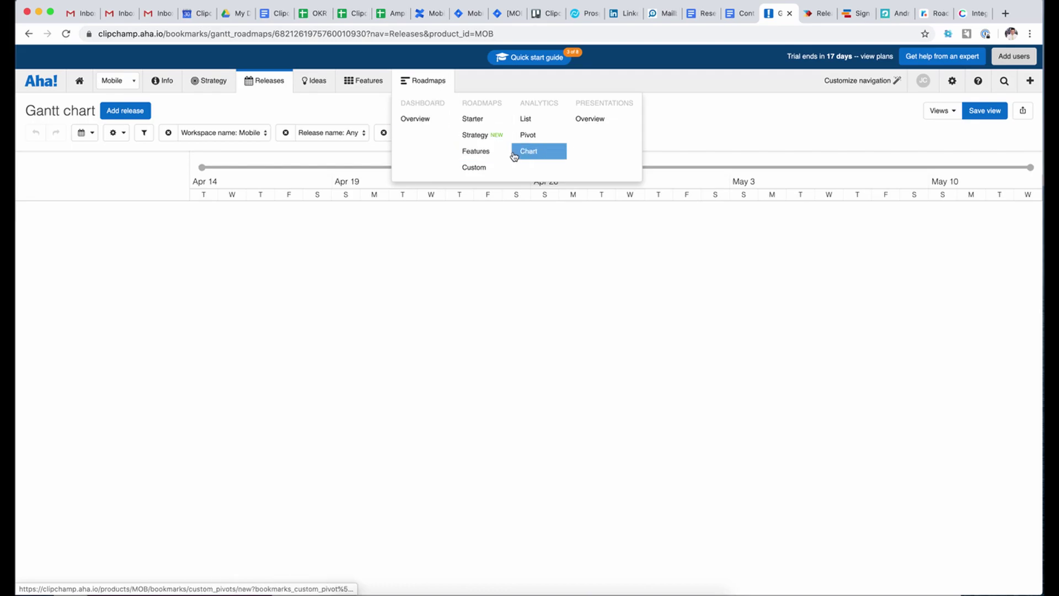
left_click(811, 14)
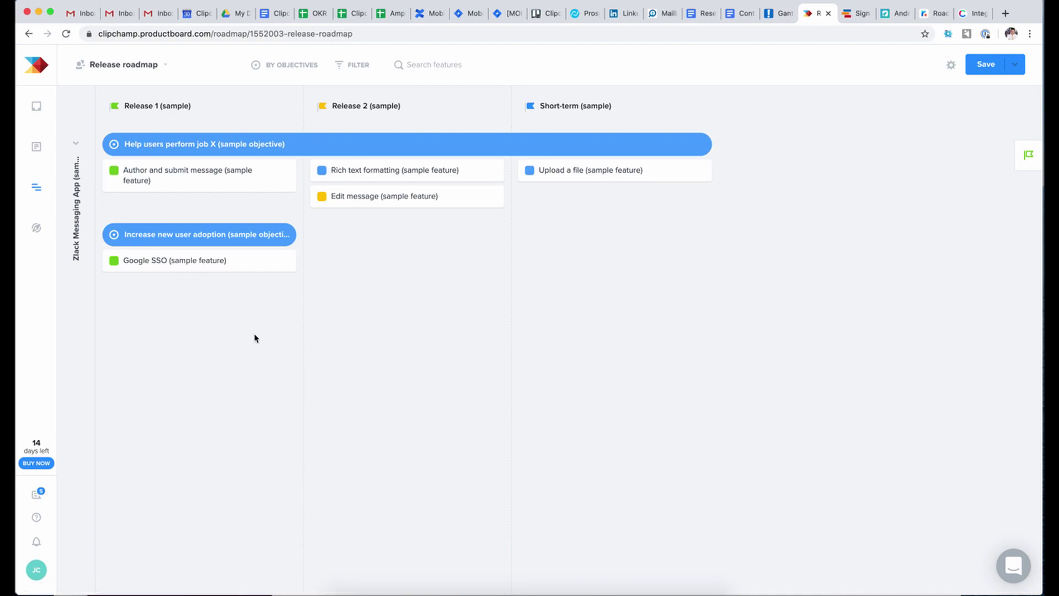
- Turn on Effort, Owner and Priority in the release roadmap card display settings
left_click(950, 66)
left_click(936, 118)
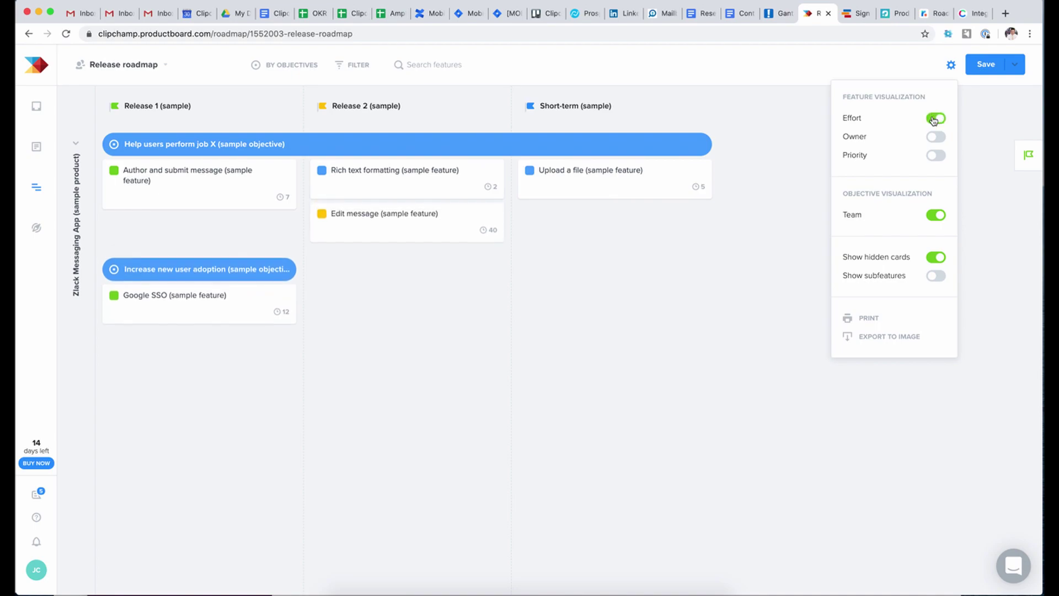
left_click(936, 137)
left_click(936, 155)
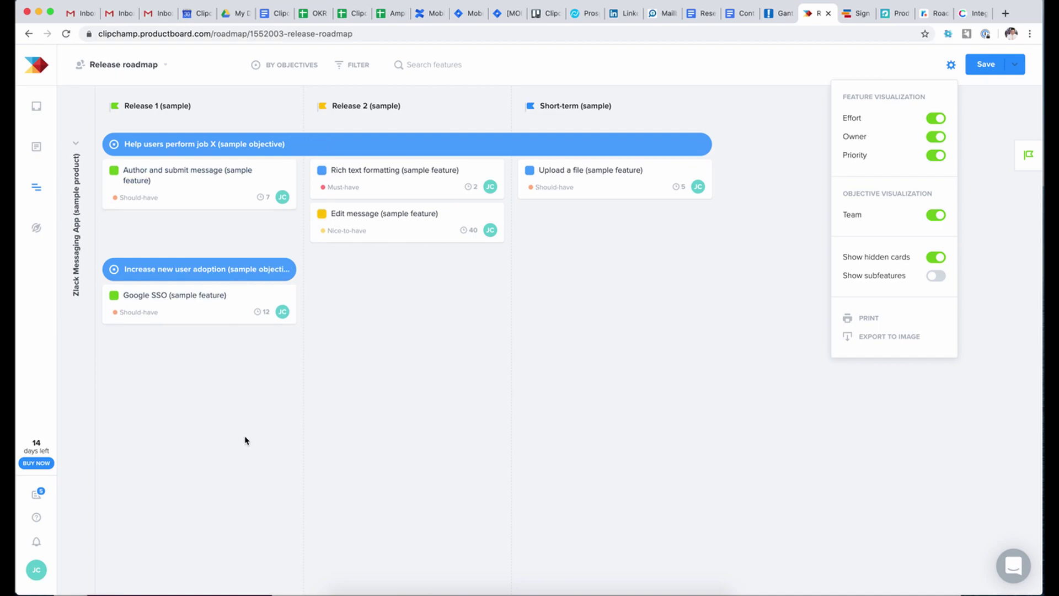
left_click(415, 292)
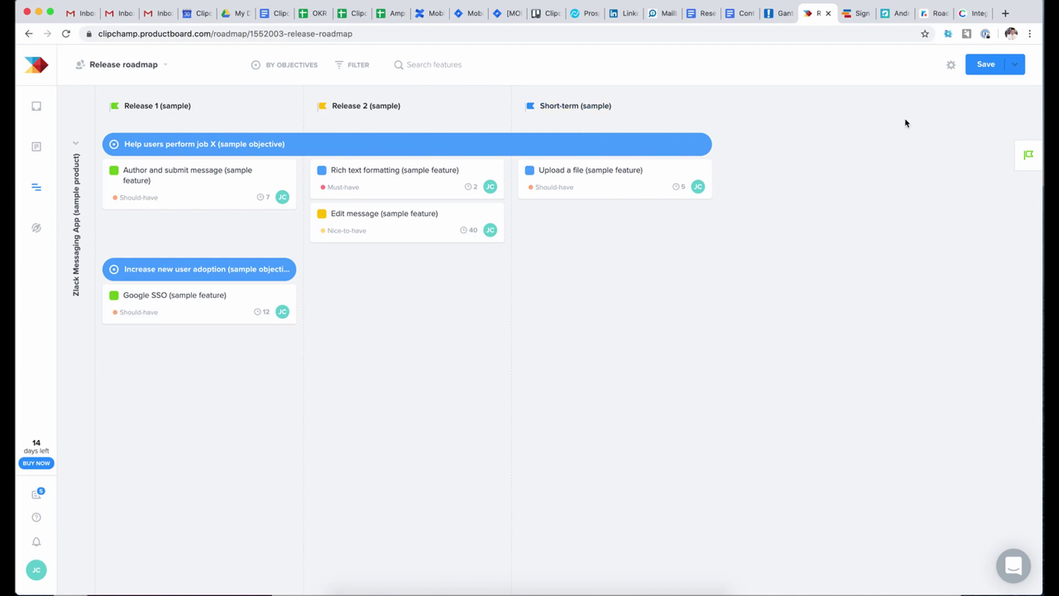
- Recheck the display settings and open the Author and submit message feature details
left_click(952, 72)
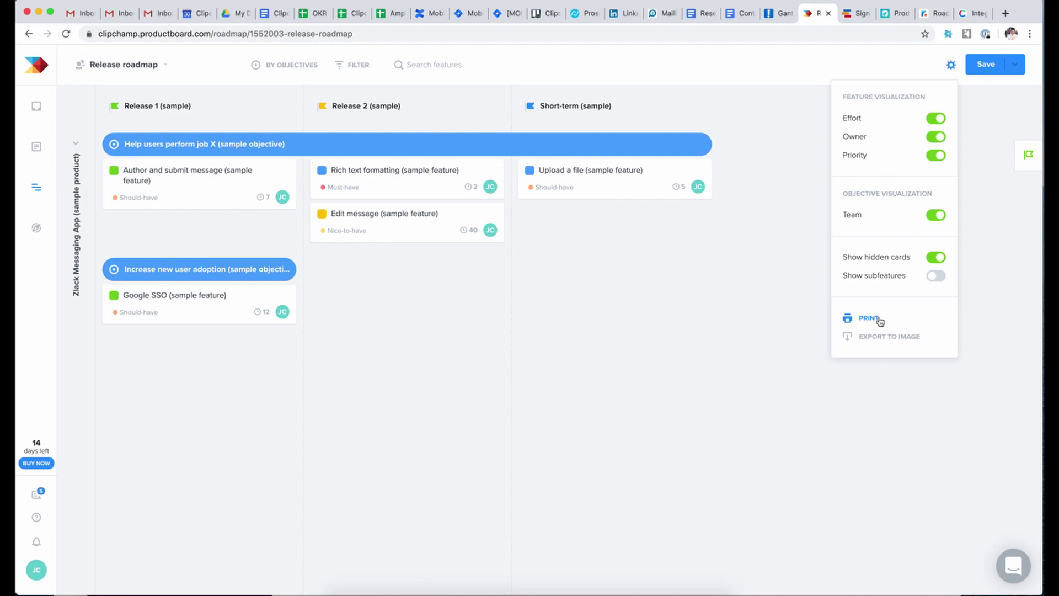
left_click(634, 315)
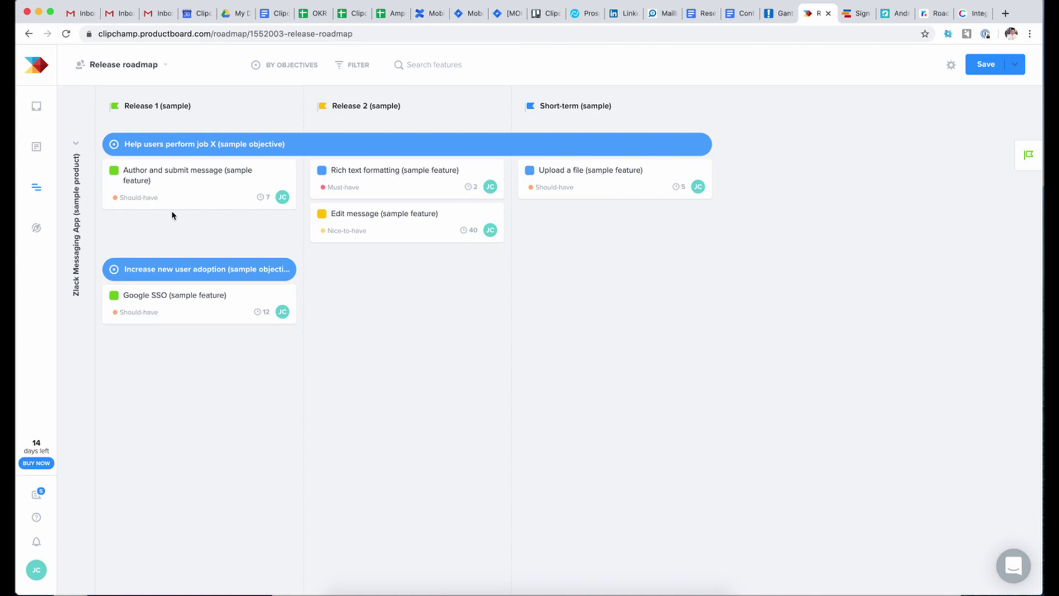
left_click(187, 178)
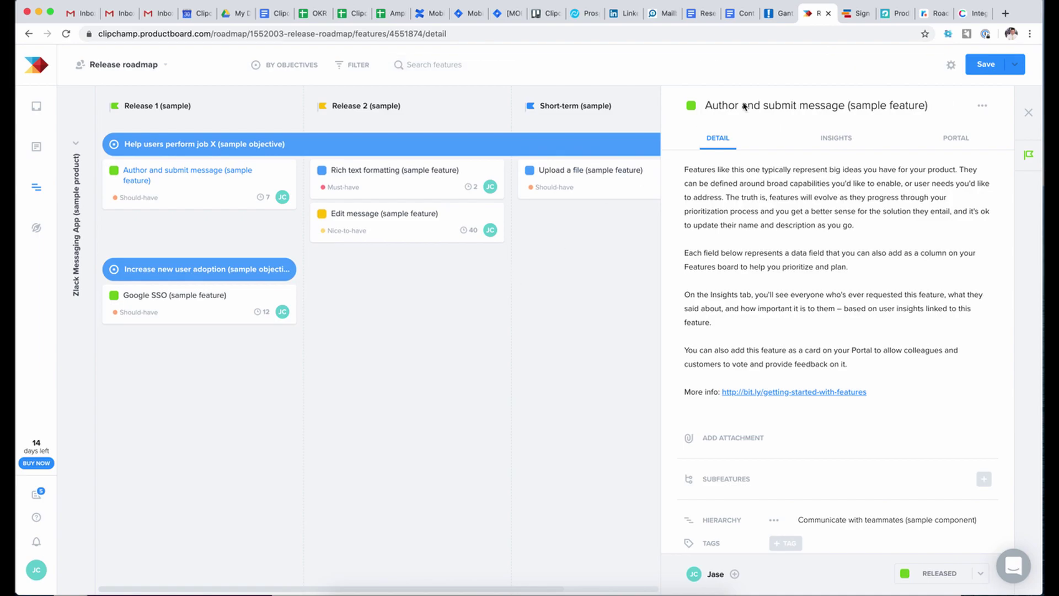
left_click(852, 14)
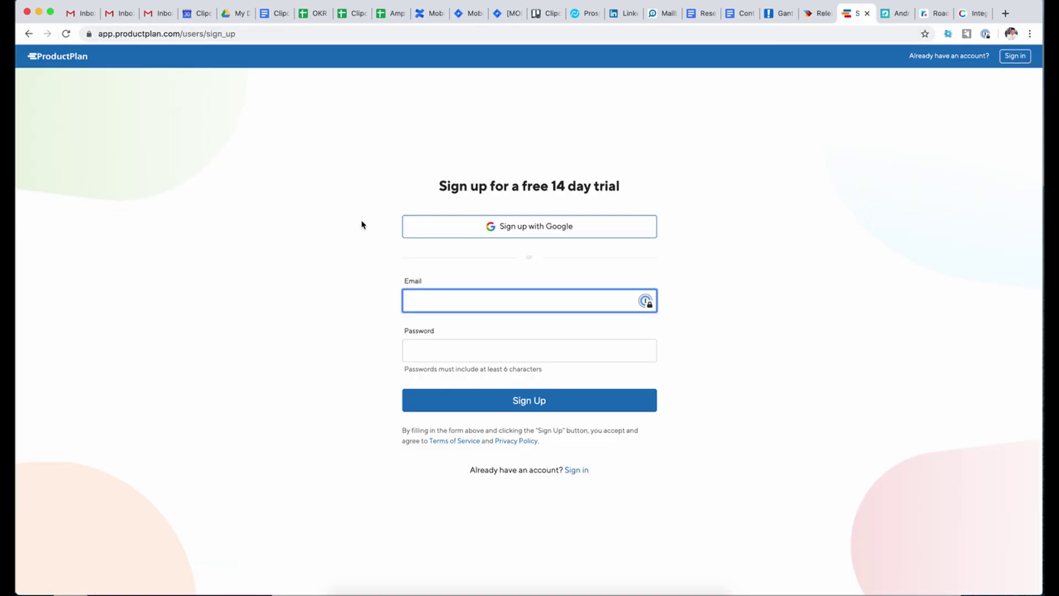
- Sign up for ProductPlan with a Google account and confirm creating the new account
left_click(510, 223)
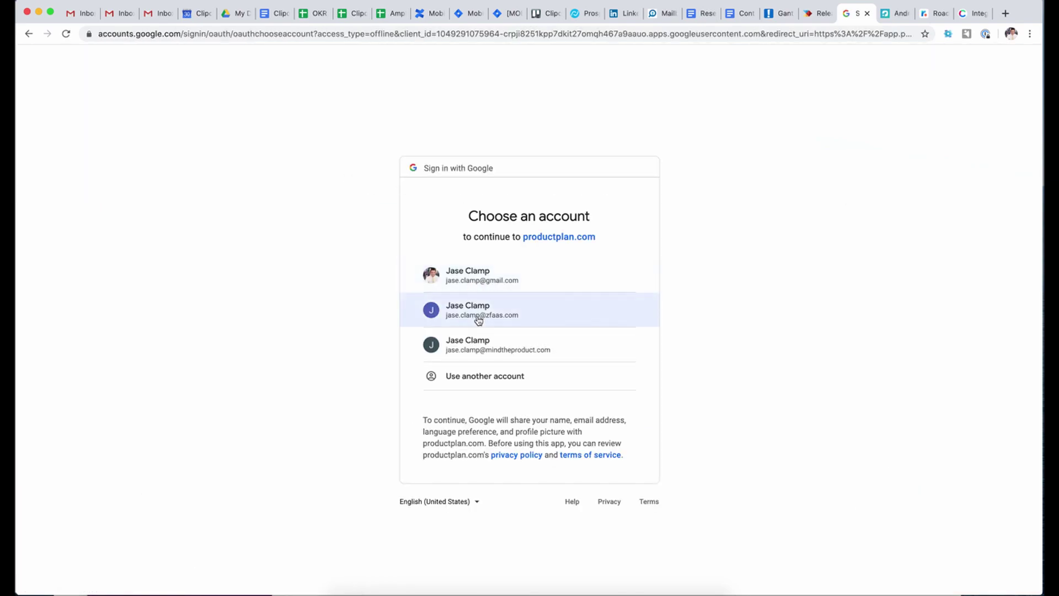
left_click(480, 312)
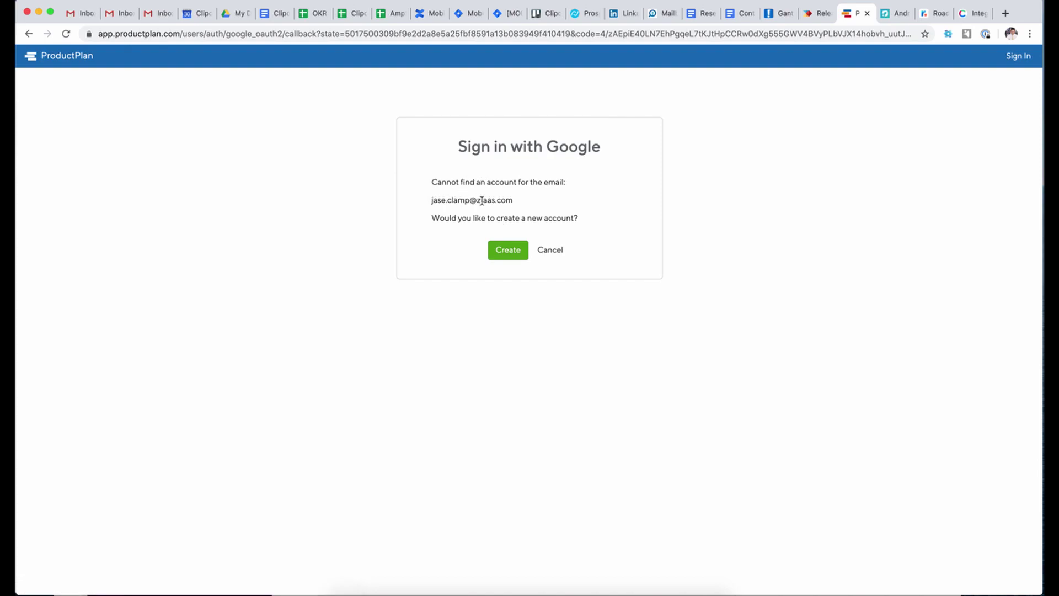
left_click(513, 250)
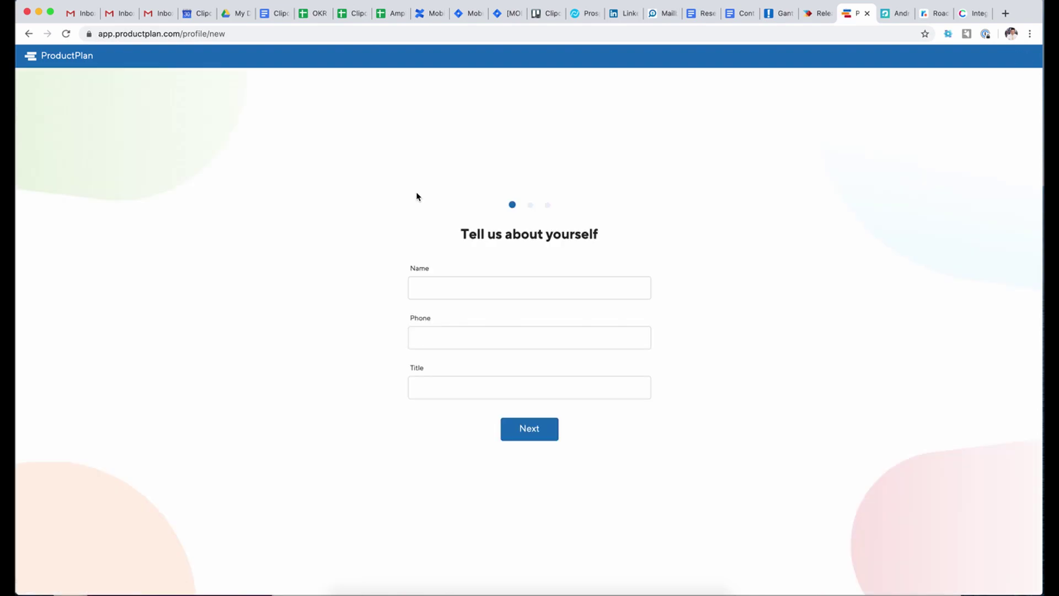
- Enter the user's full name, title 'Product Manager' and phone number, then continue
left_click(474, 280)
type("Jase Clamp")
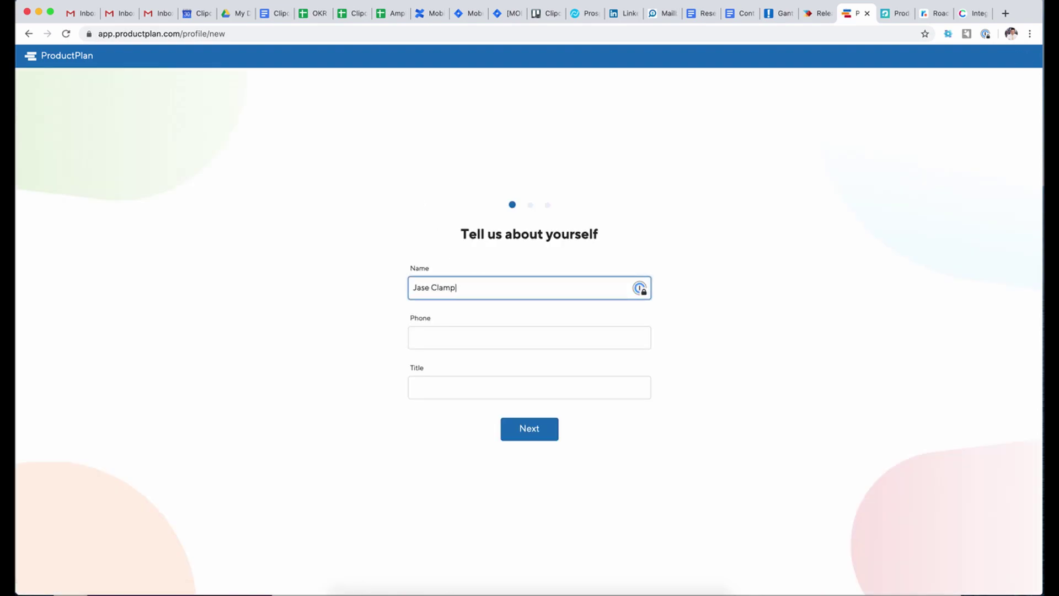
key("Tab")
key("Tab")
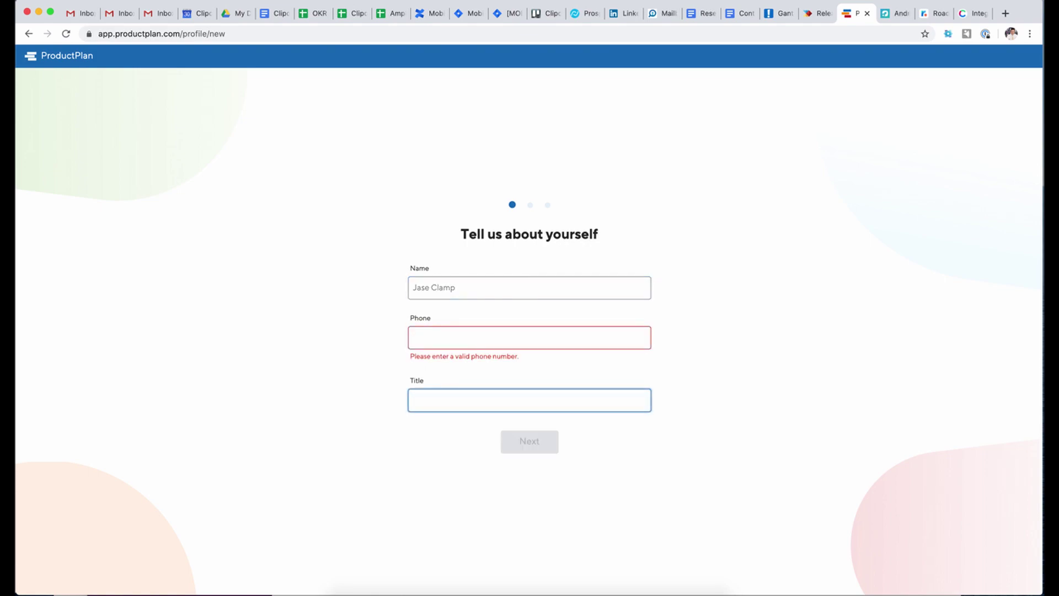
type("Product Manager")
left_click(501, 343)
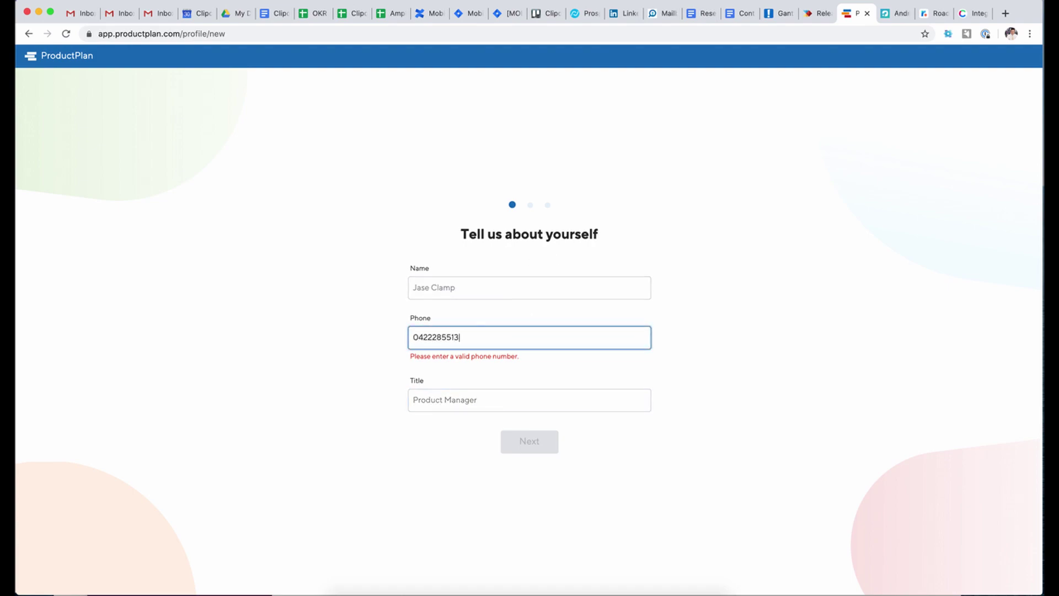
left_click(541, 429)
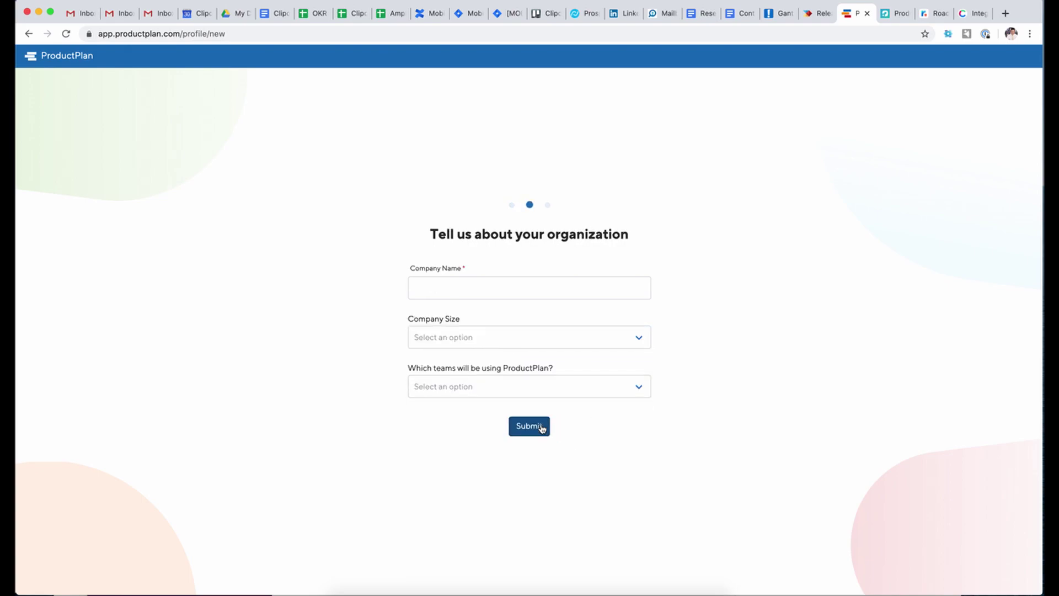
- Enter company 'Clipchamp', size 51-100, team Product Management, and submit the organization details
left_click(525, 280)
type("Clipchamp")
left_click(533, 344)
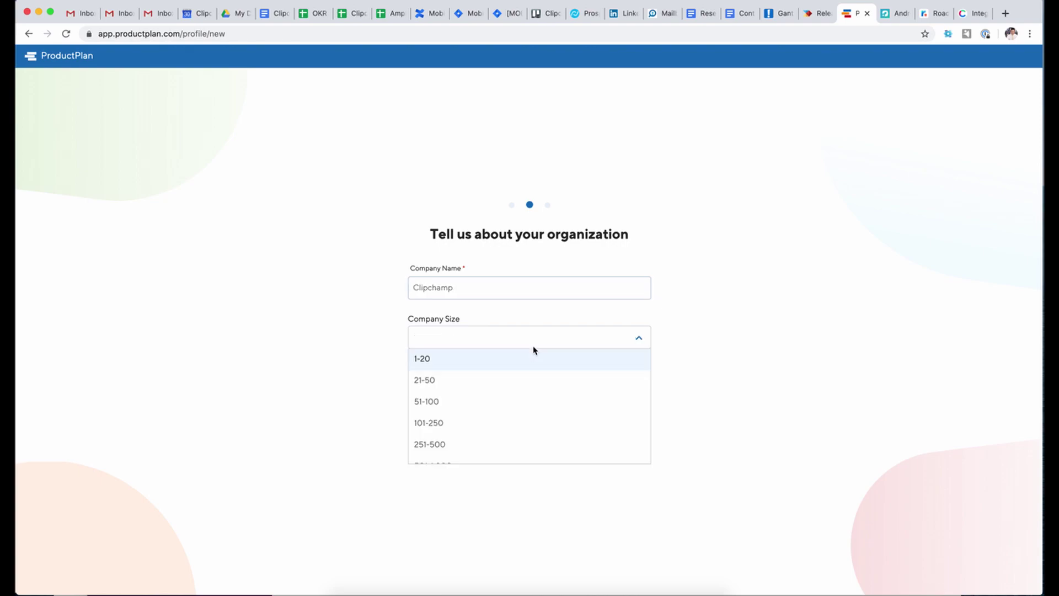
left_click(514, 359)
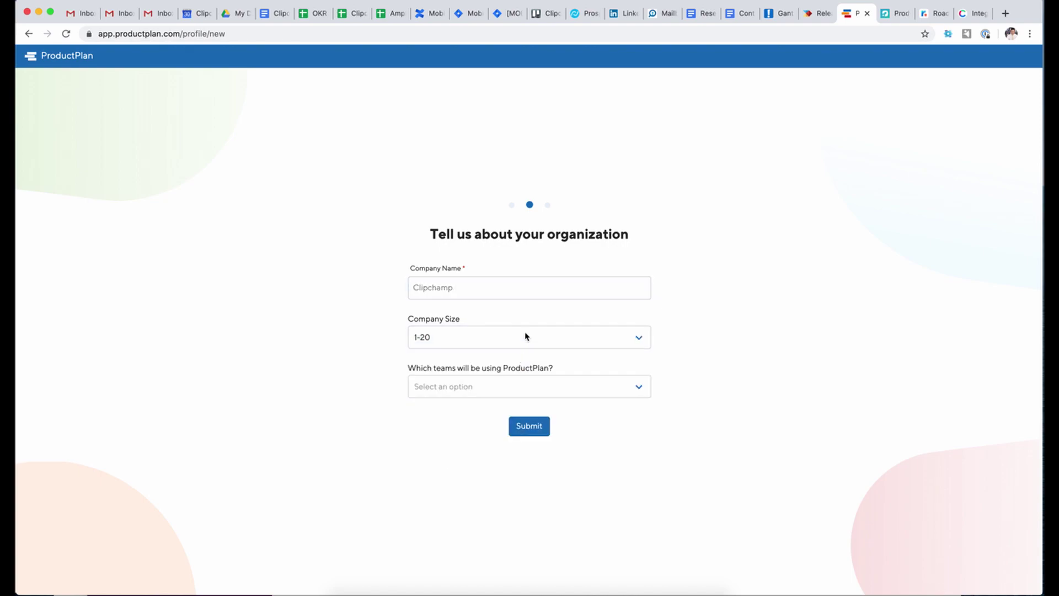
left_click(524, 336)
left_click(504, 400)
left_click(511, 390)
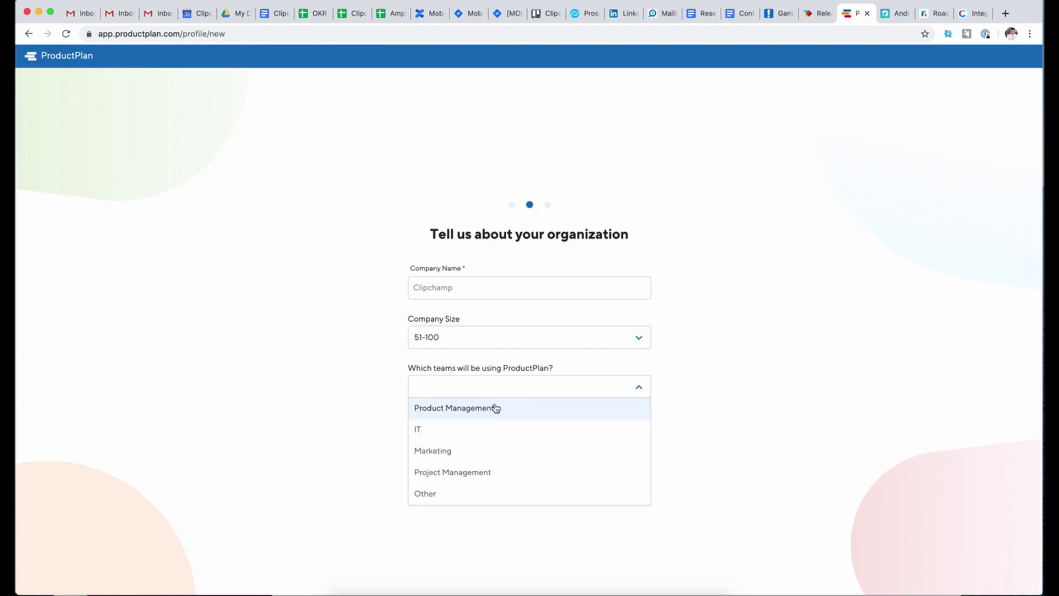
left_click(494, 408)
left_click(543, 433)
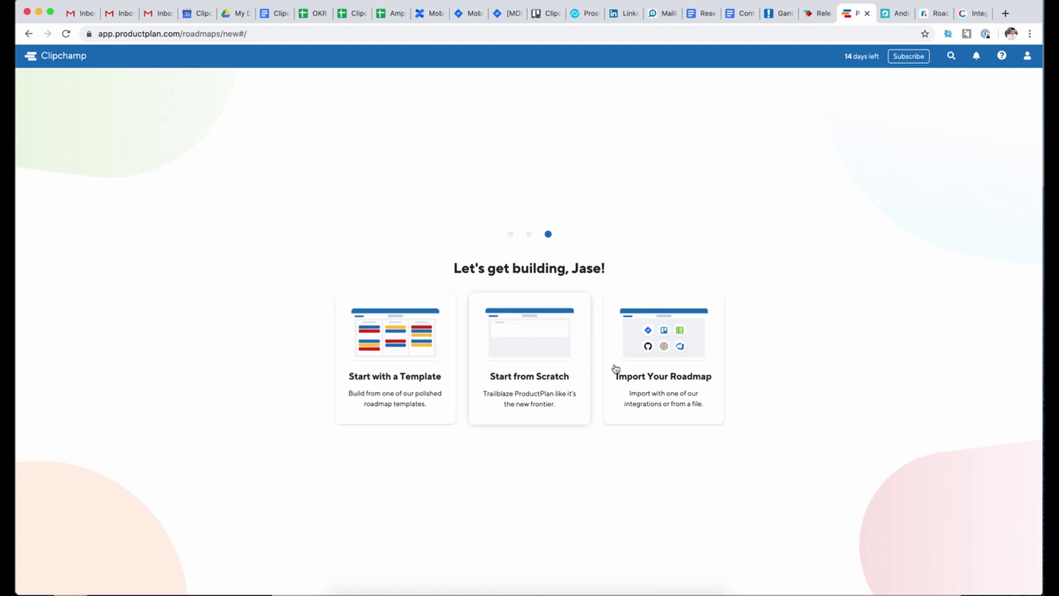
- Scroll through the template gallery and open the Product Roadmap Template with sample data import ticked
left_click(409, 348)
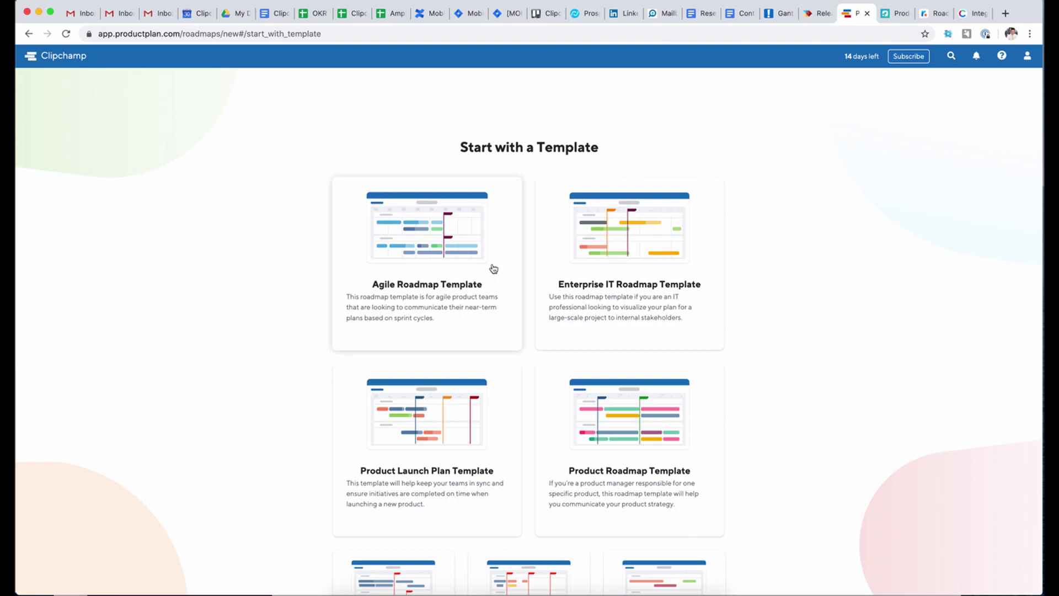
scroll(282, 333, "down", 3)
scroll(281, 324, "down", 4)
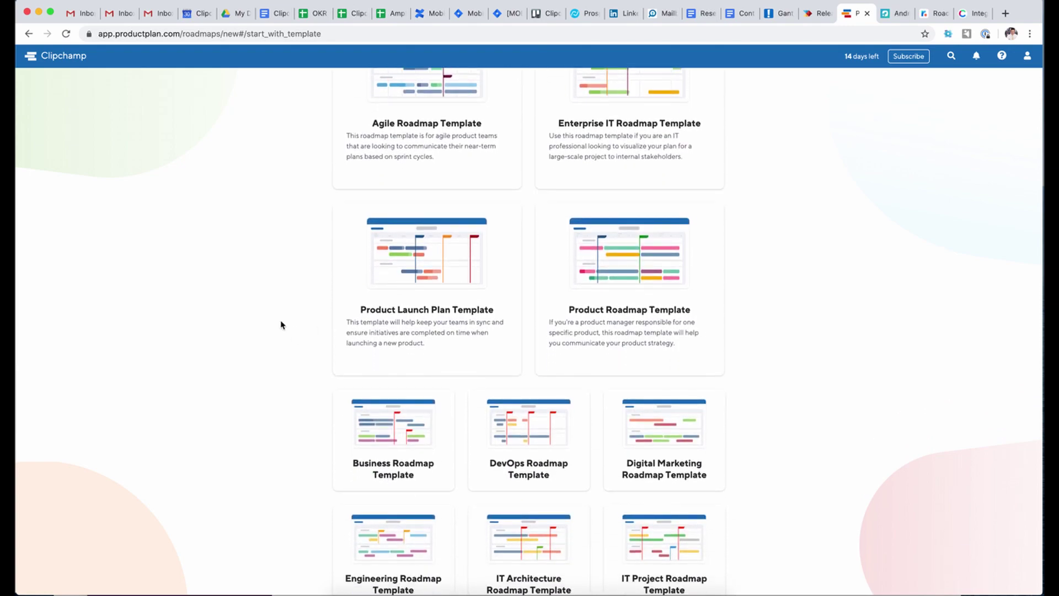
scroll(281, 325, "up", 3)
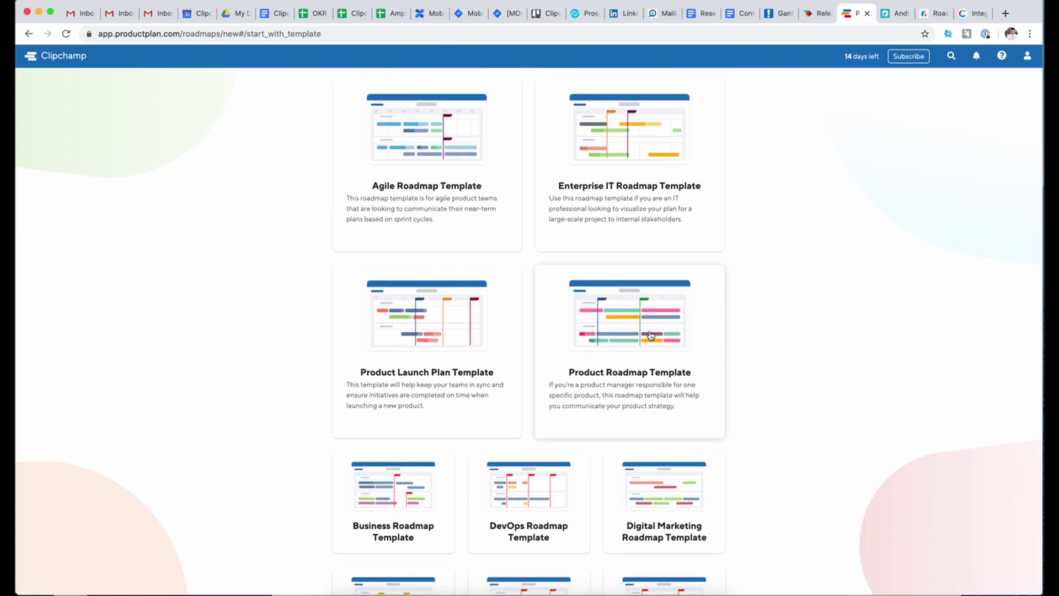
scroll(650, 336, "down", 4)
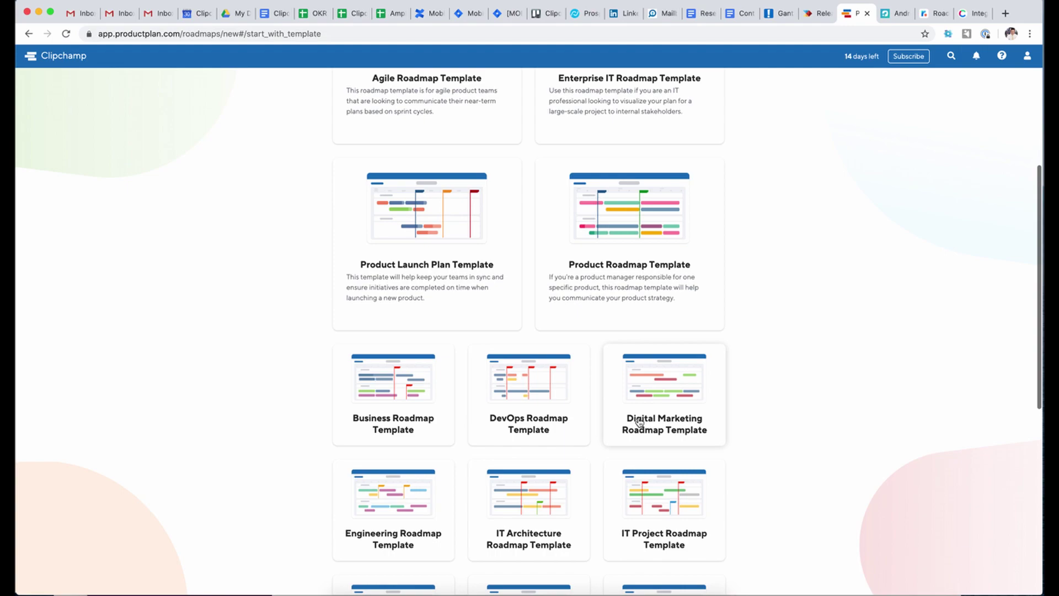
scroll(639, 422, "down", 10)
scroll(639, 422, "down", 3)
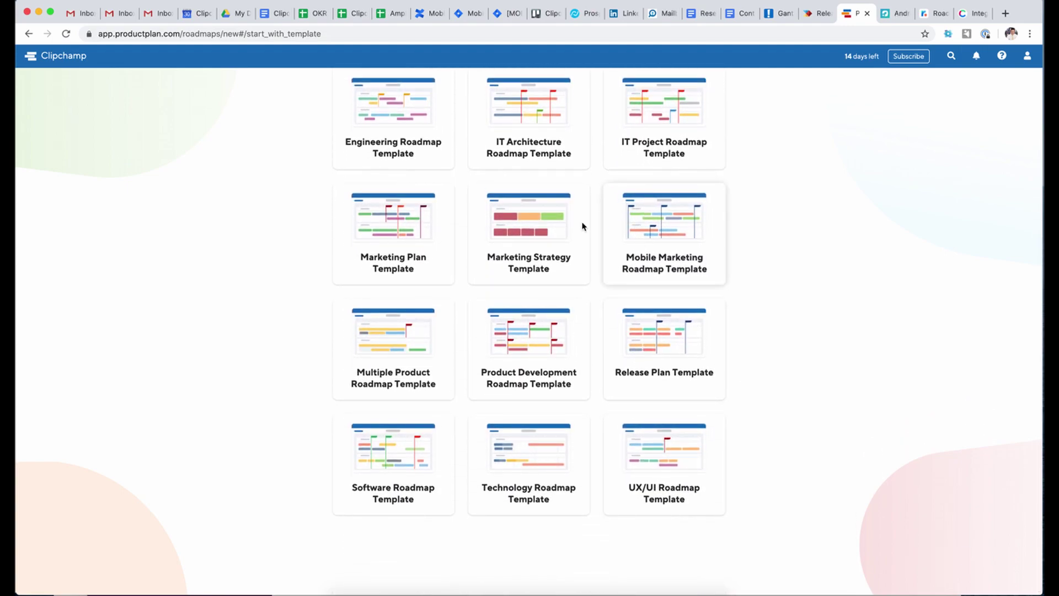
scroll(454, 398, "up", 2)
scroll(454, 398, "up", 15)
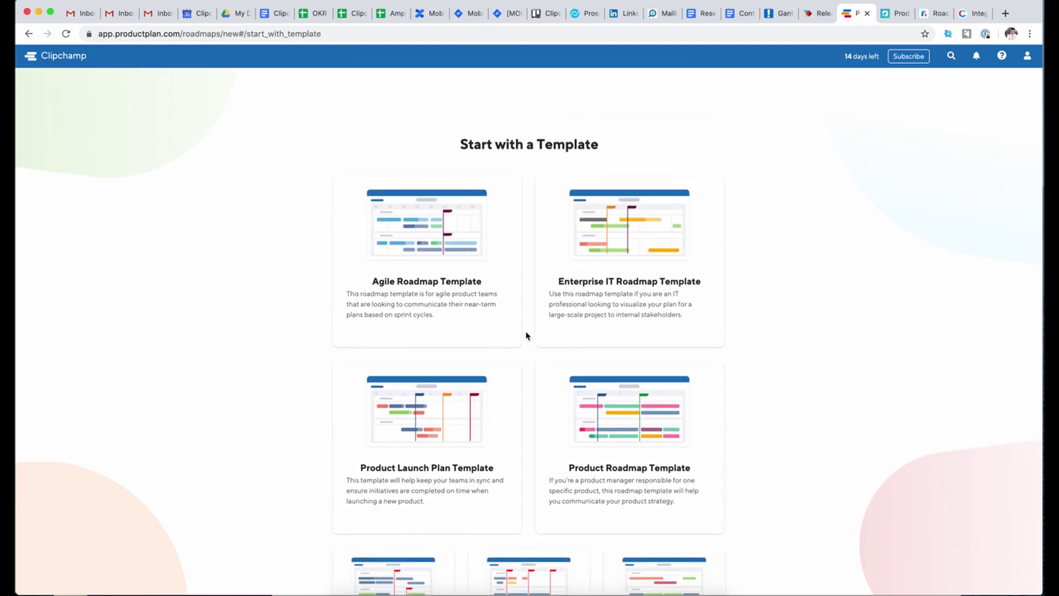
left_click(626, 419)
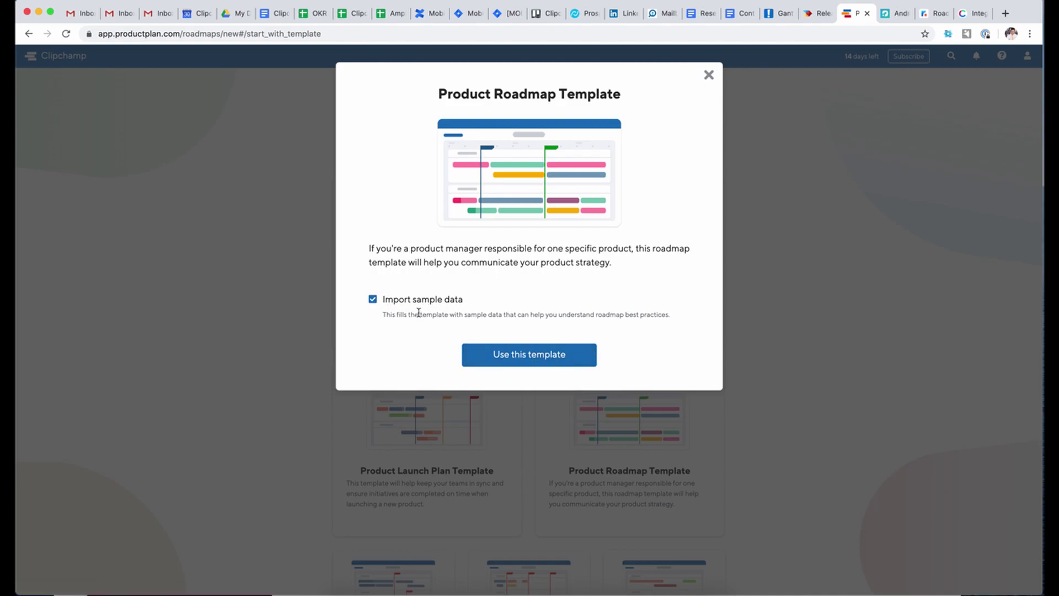
- Create the sample-data Product Roadmap, skip the tour, and return to Productboard's release roadmap
left_click(538, 354)
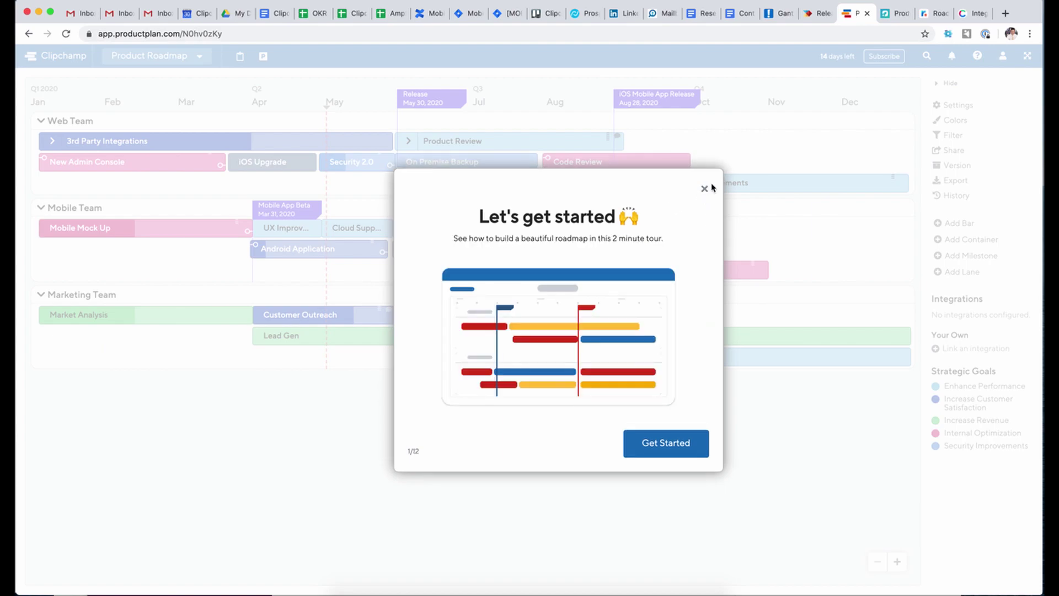
left_click(703, 190)
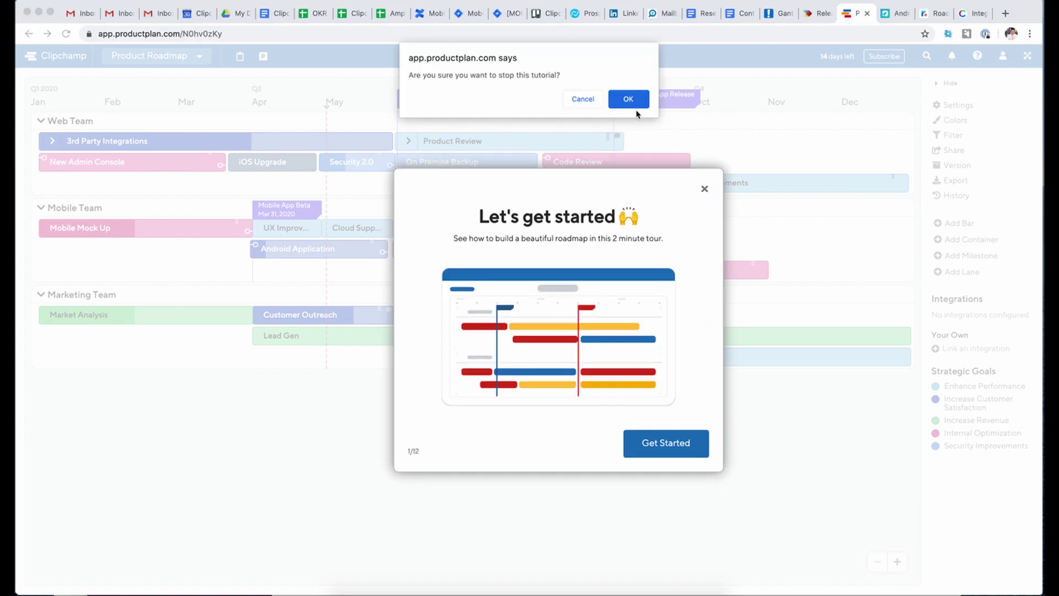
left_click(628, 100)
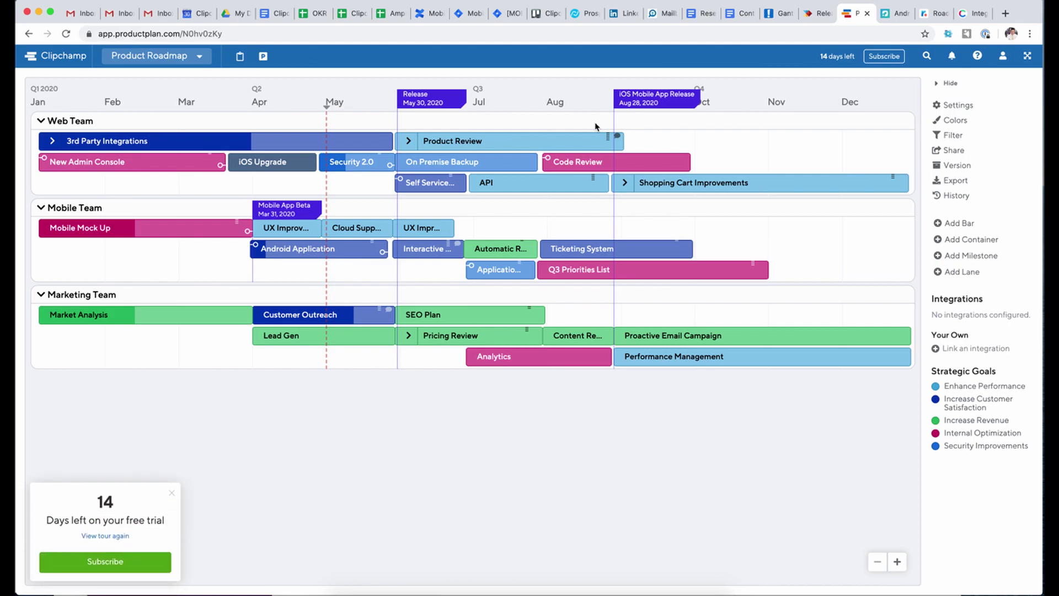
left_click(810, 15)
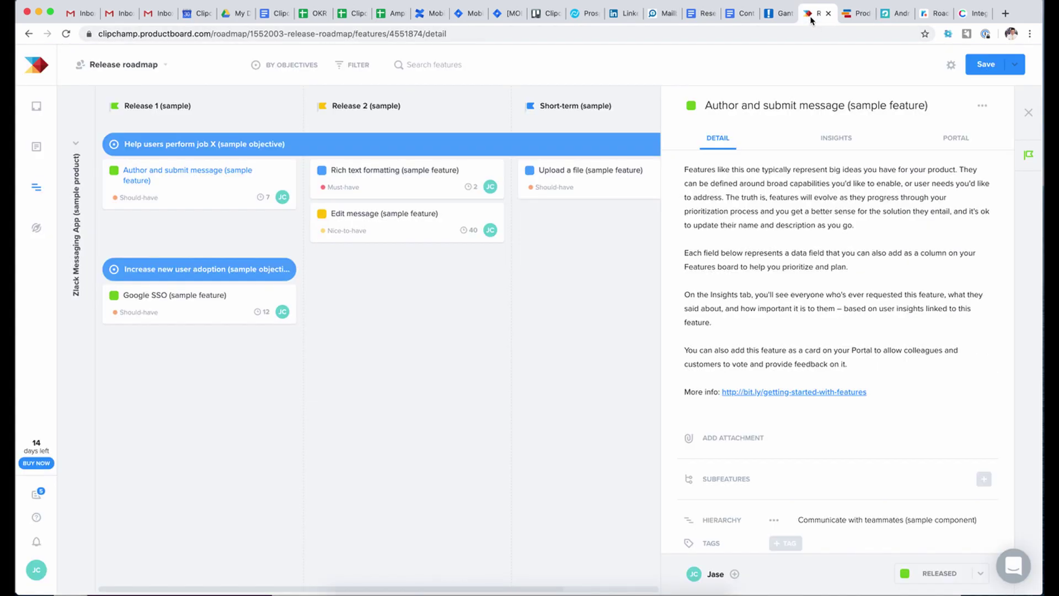
- Back in ProductPlan, review and close the 3rd Party Integrations item's details
left_click(854, 14)
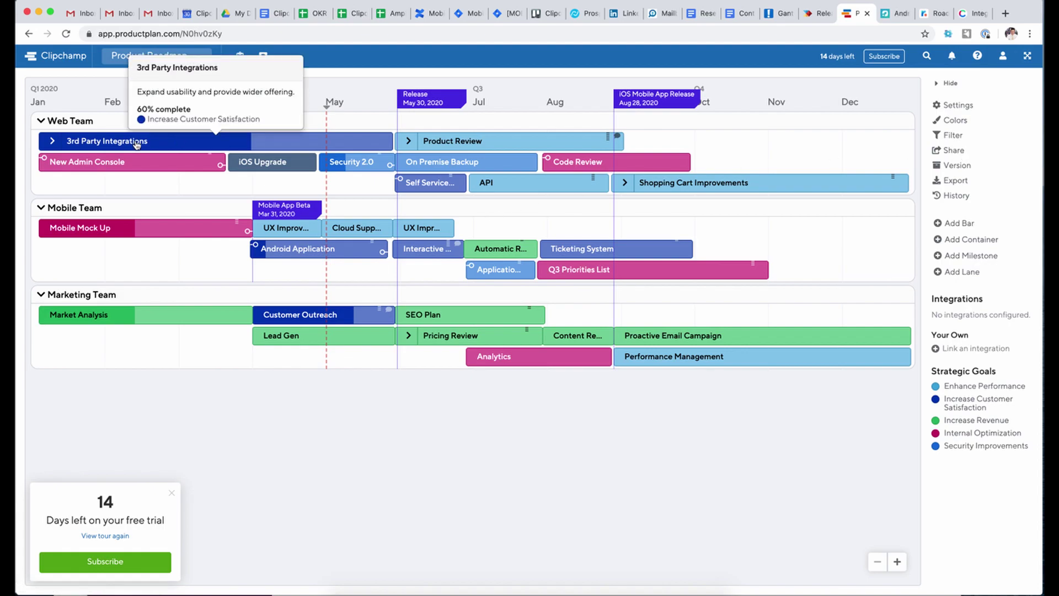
left_click(137, 144)
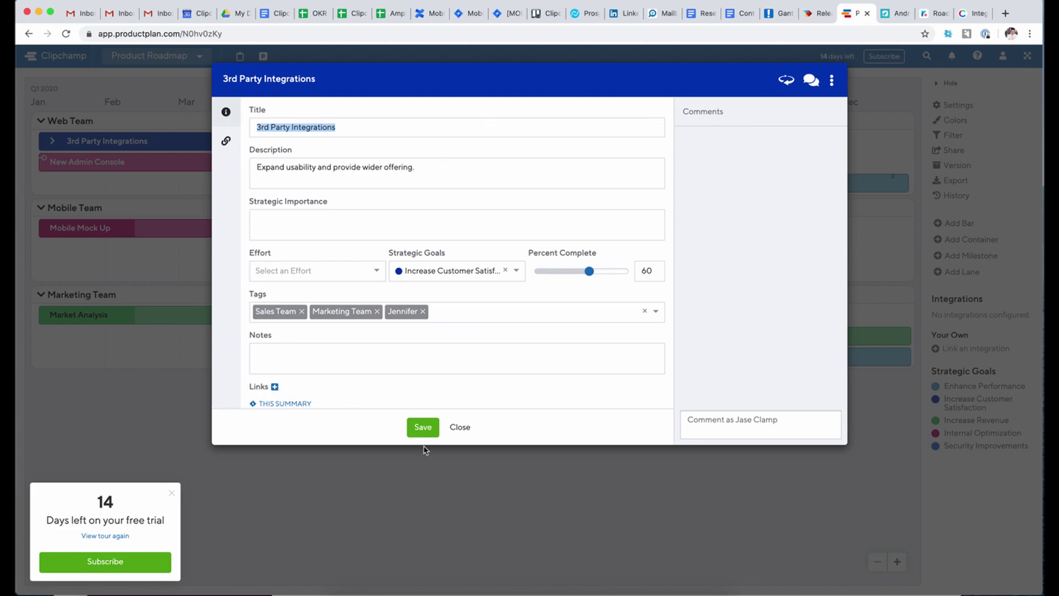
left_click(459, 428)
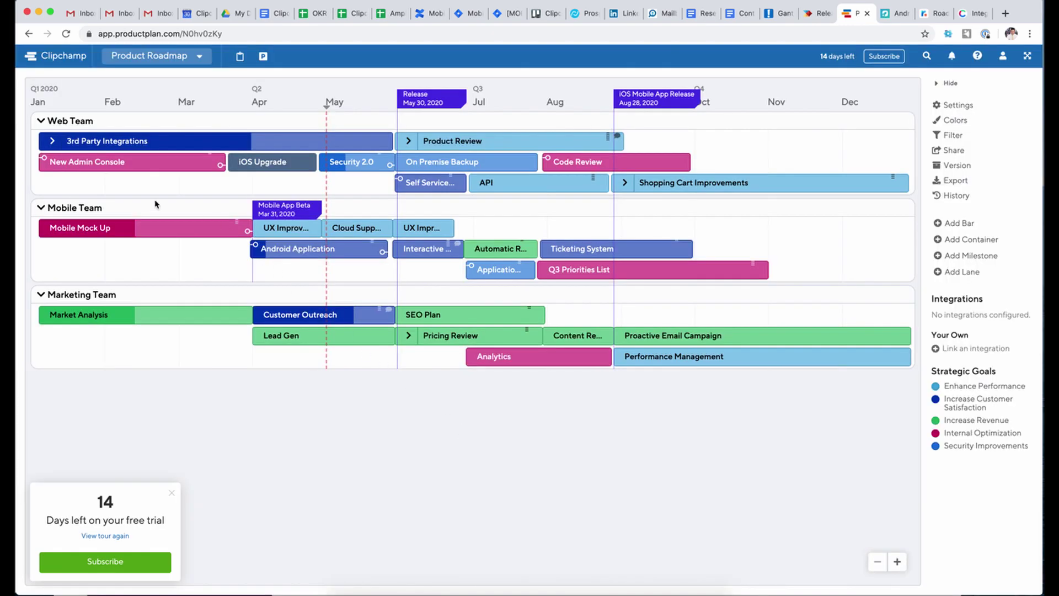
- Expand 3rd Party Integrations and review the Slack item's details, checking Productboard briefly
left_click(52, 141)
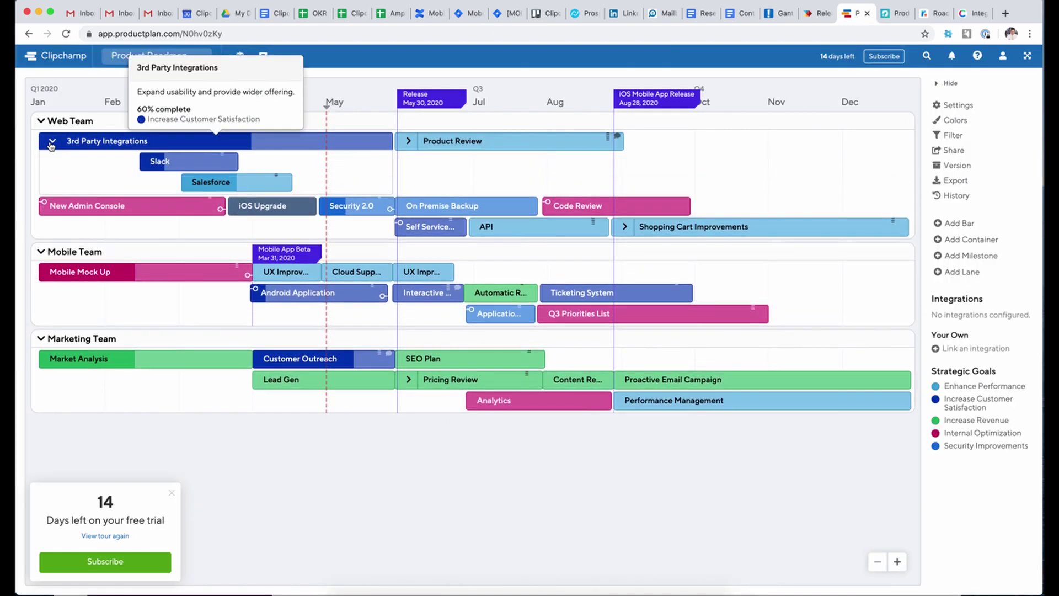
left_click(195, 171)
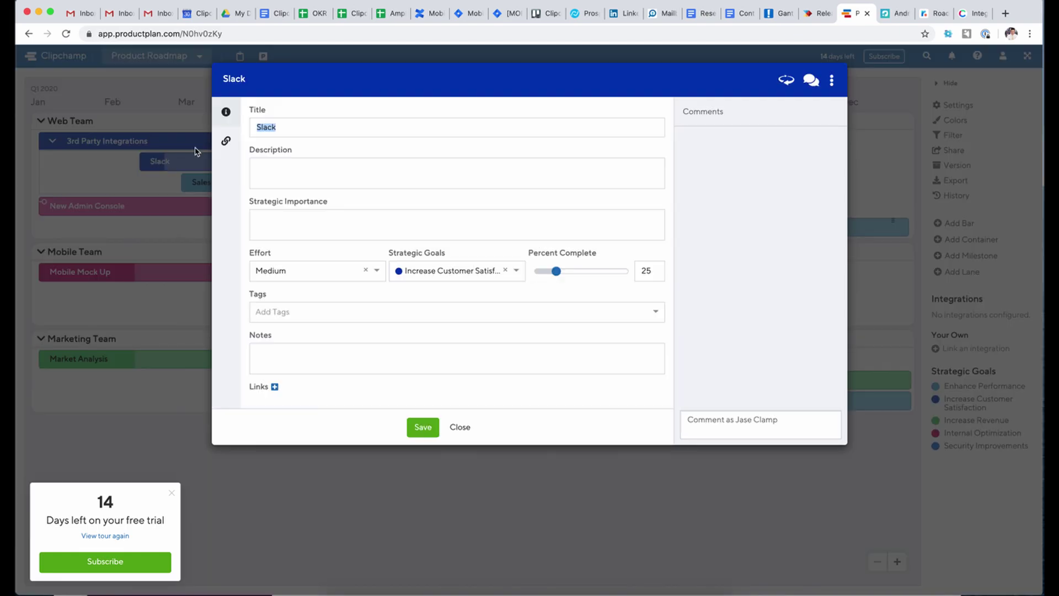
left_click(461, 427)
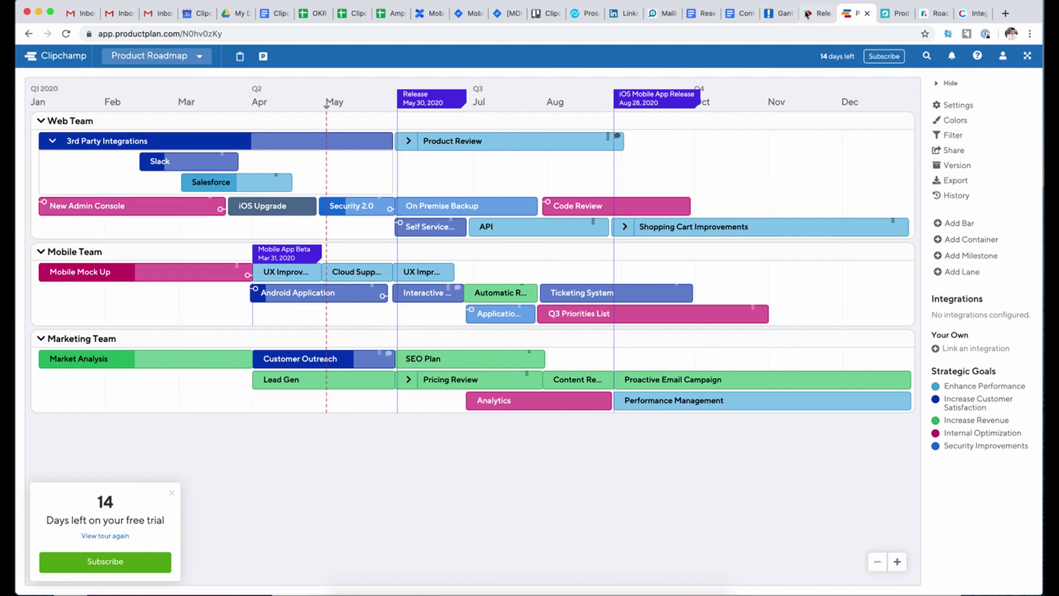
left_click(816, 17)
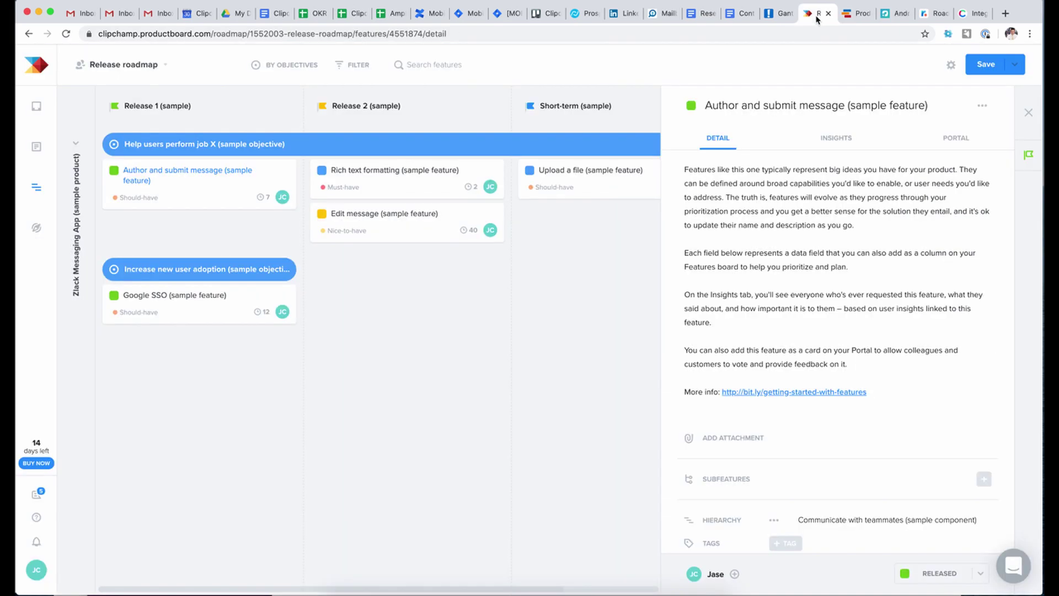
left_click(852, 17)
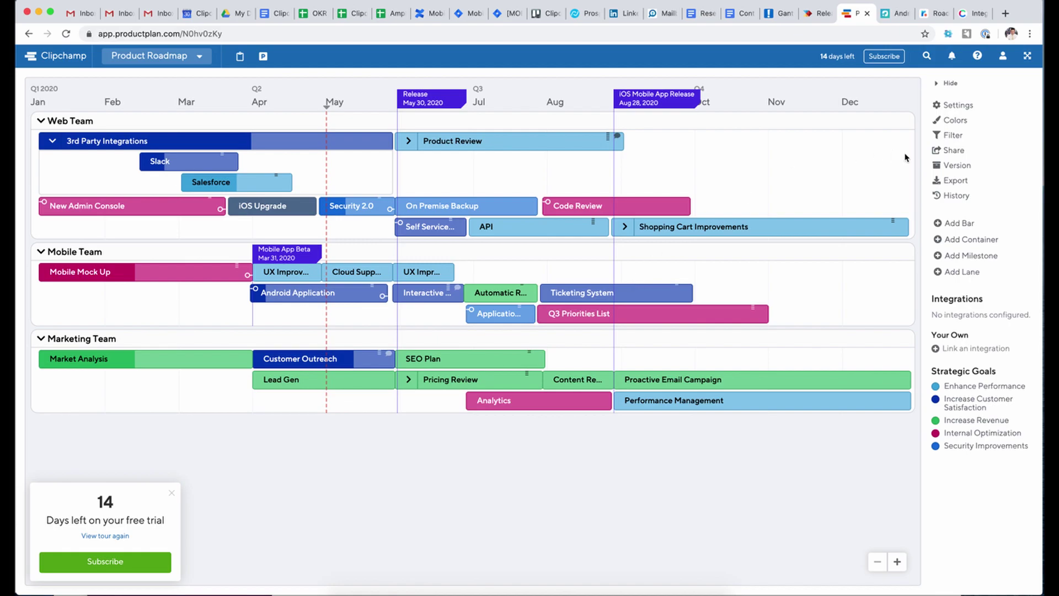
- Create a private share link for the Product Roadmap view and copy it
left_click(959, 155)
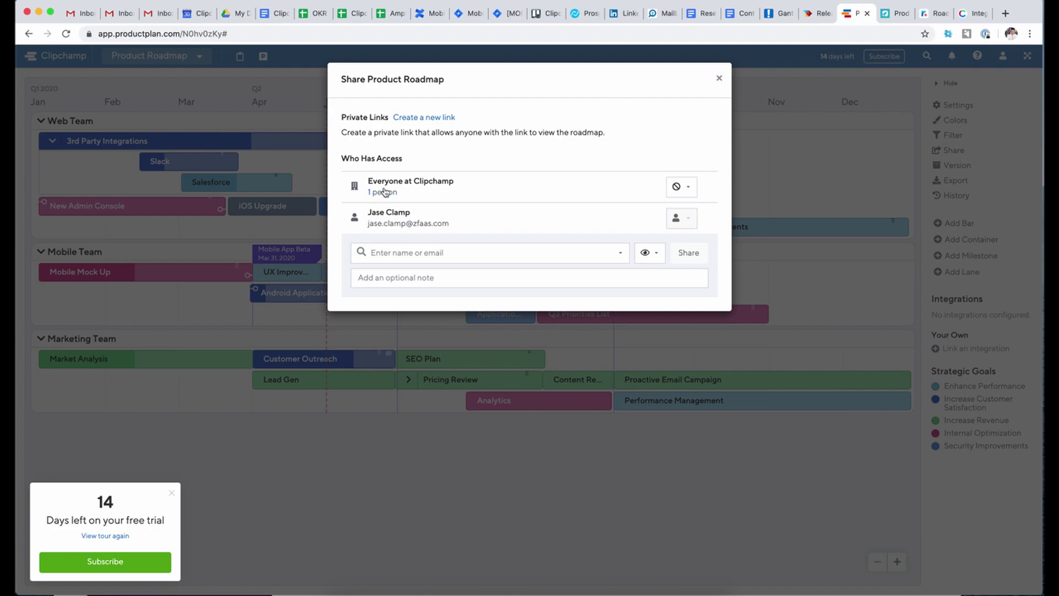
left_click(420, 118)
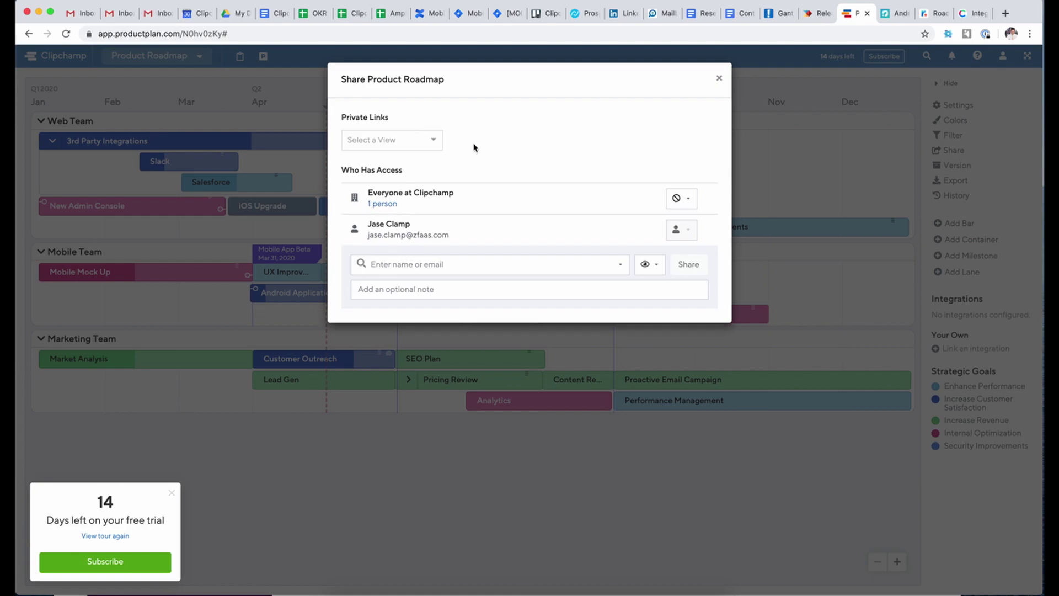
left_click(421, 142)
left_click(411, 167)
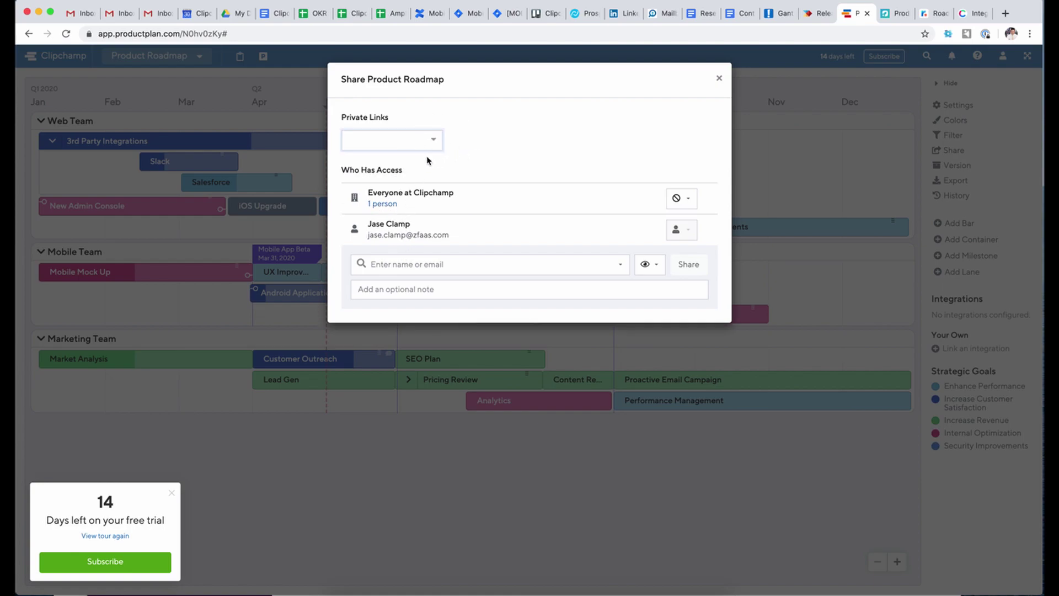
left_click(667, 140)
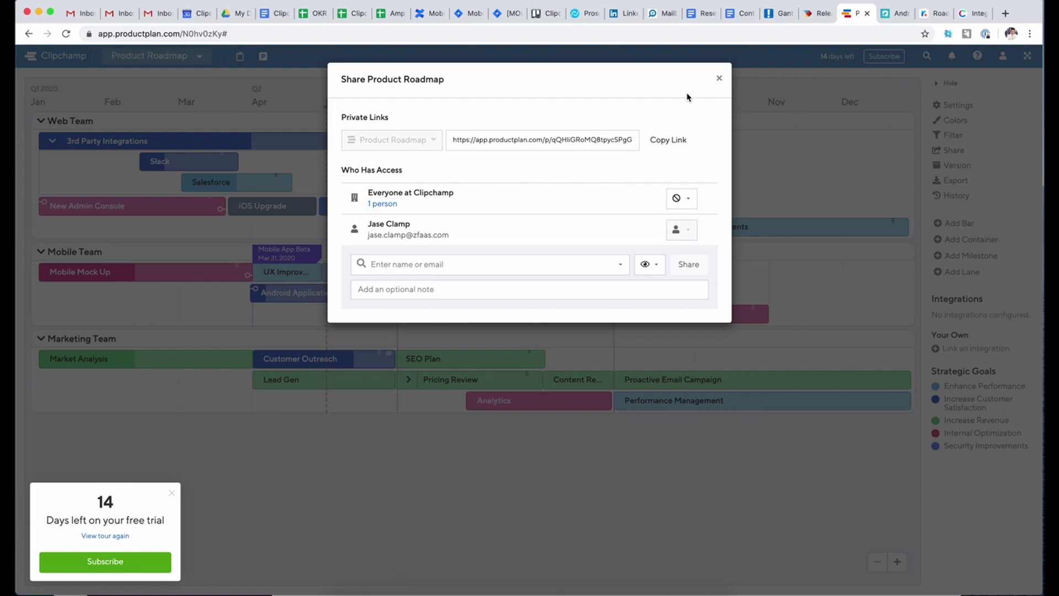
left_click(719, 78)
- Load the copied share link in a new tab, then close it and the blank tab
left_click(1004, 13)
left_click_drag(981, 12, 856, 24)
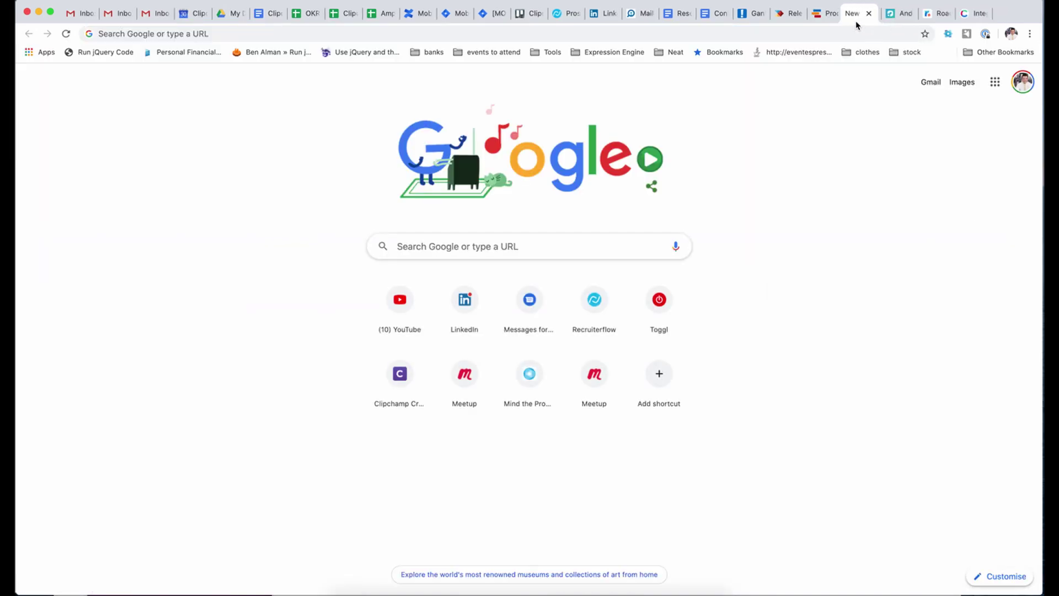
key("super+v")
key("Return")
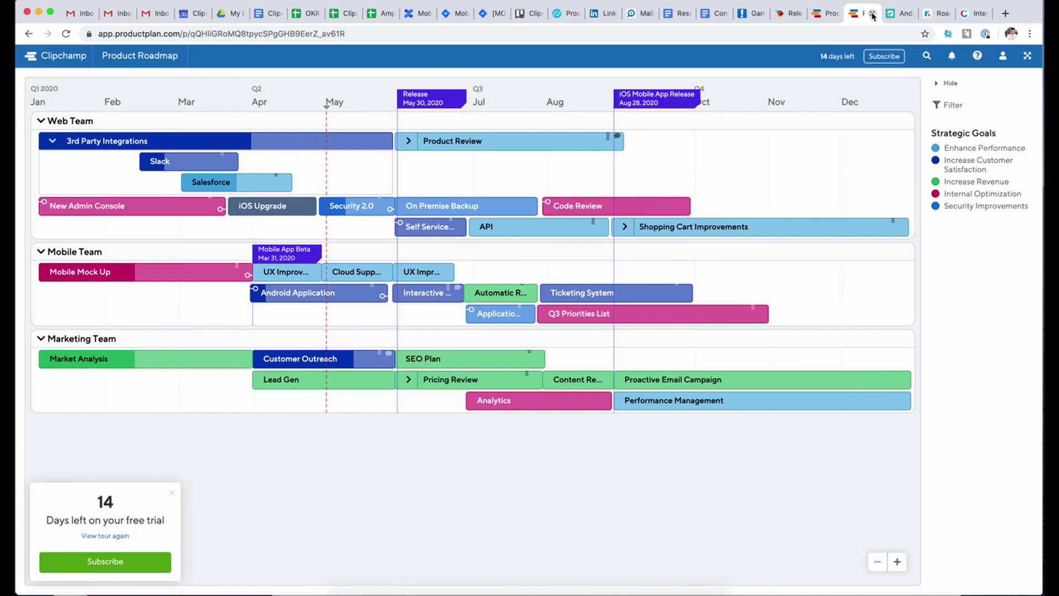
left_click(873, 14)
left_click(970, 18)
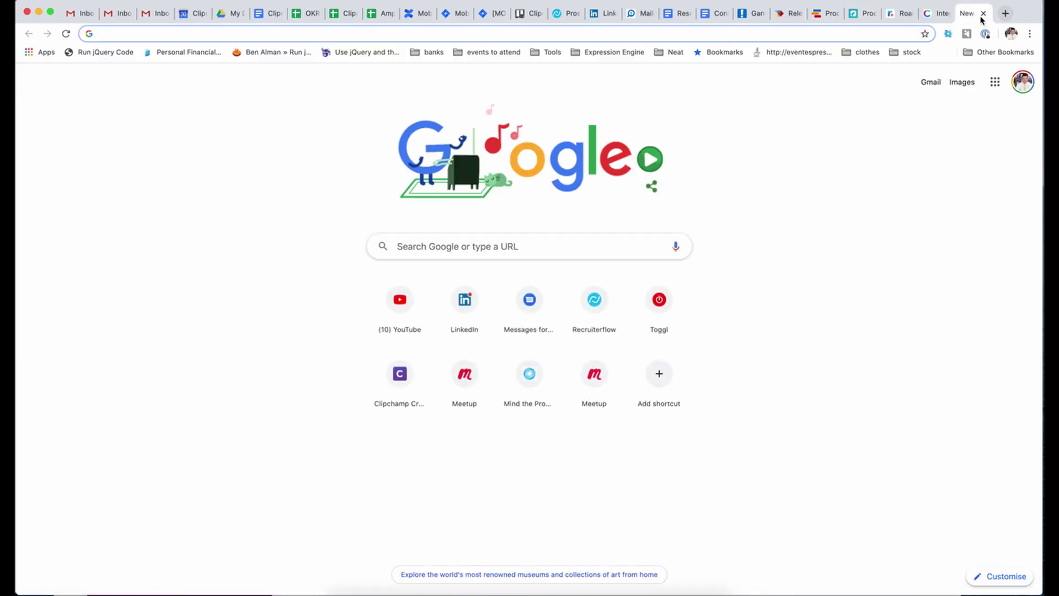
left_click(981, 14)
left_click(1030, 34)
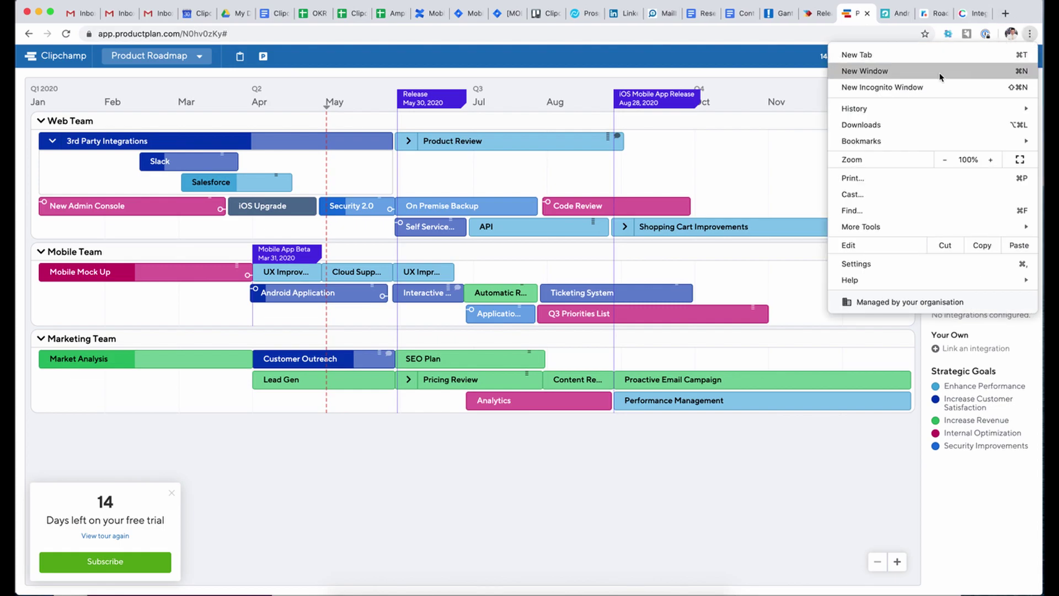
- Load the shared roadmap link in a new incognito window
left_click(773, 74)
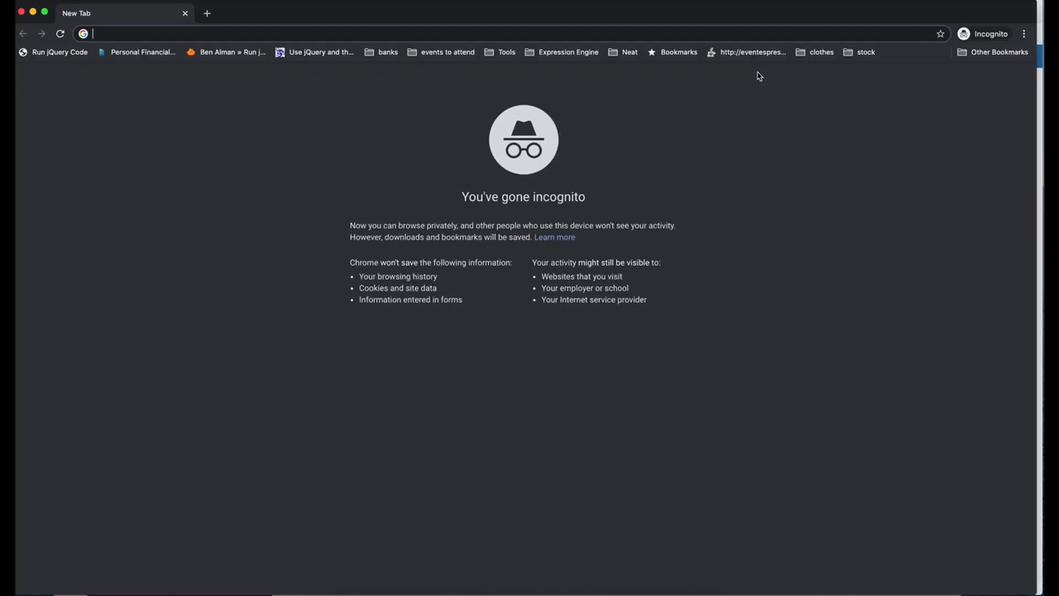
key("super+v")
key("Return")
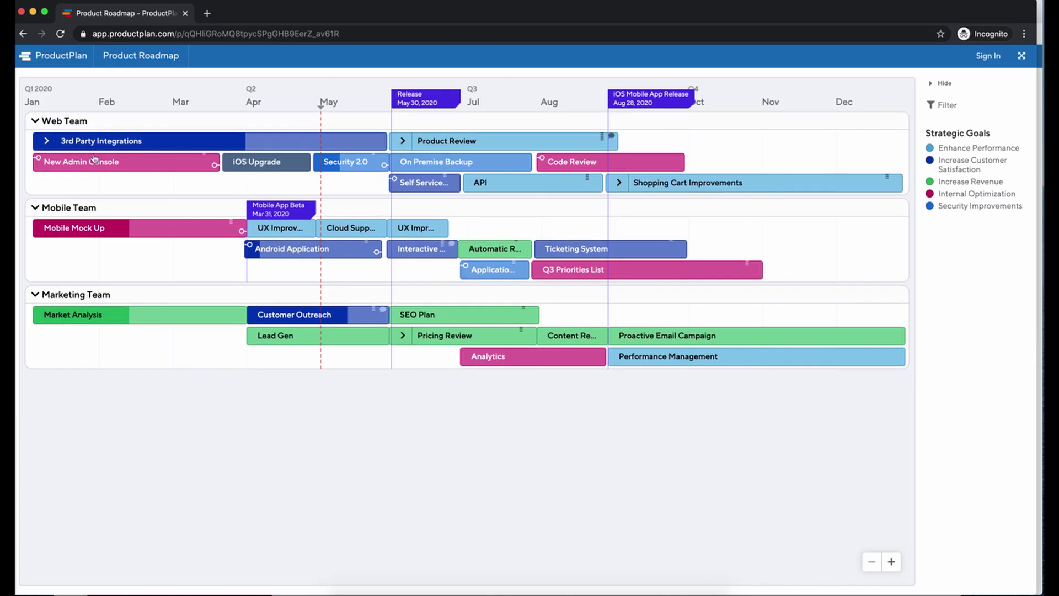
- Expand 3rd Party Integrations, review its card details, links and comments, and follow its Jira link
left_click(47, 141)
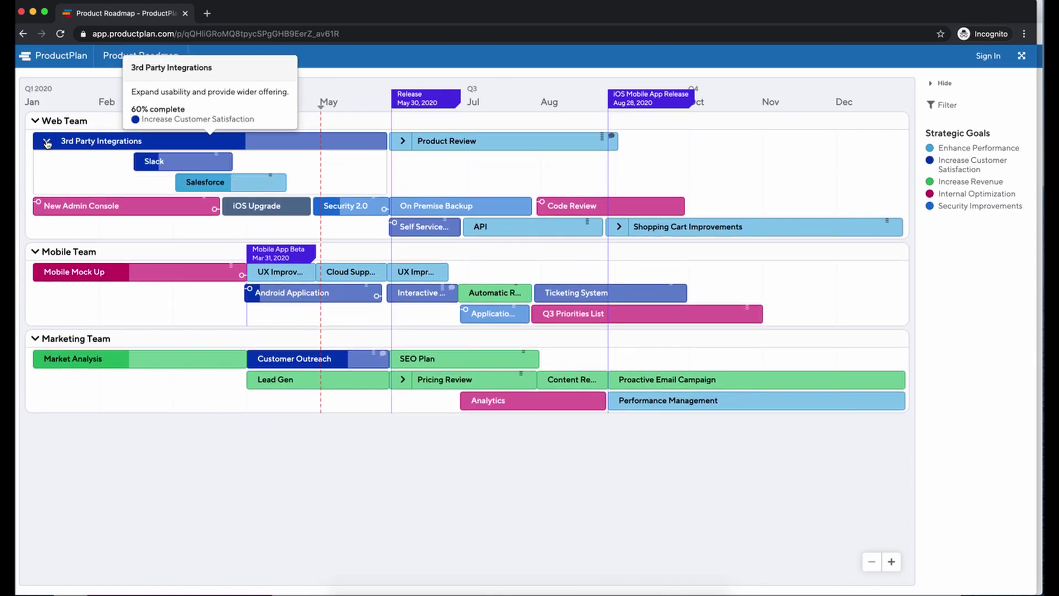
left_click(161, 142)
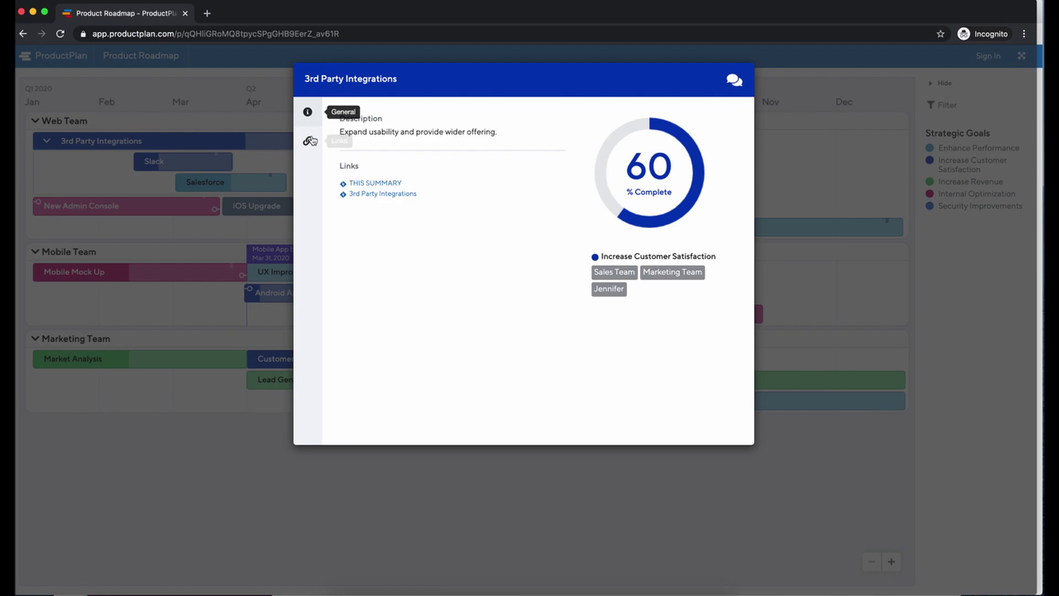
left_click(309, 113)
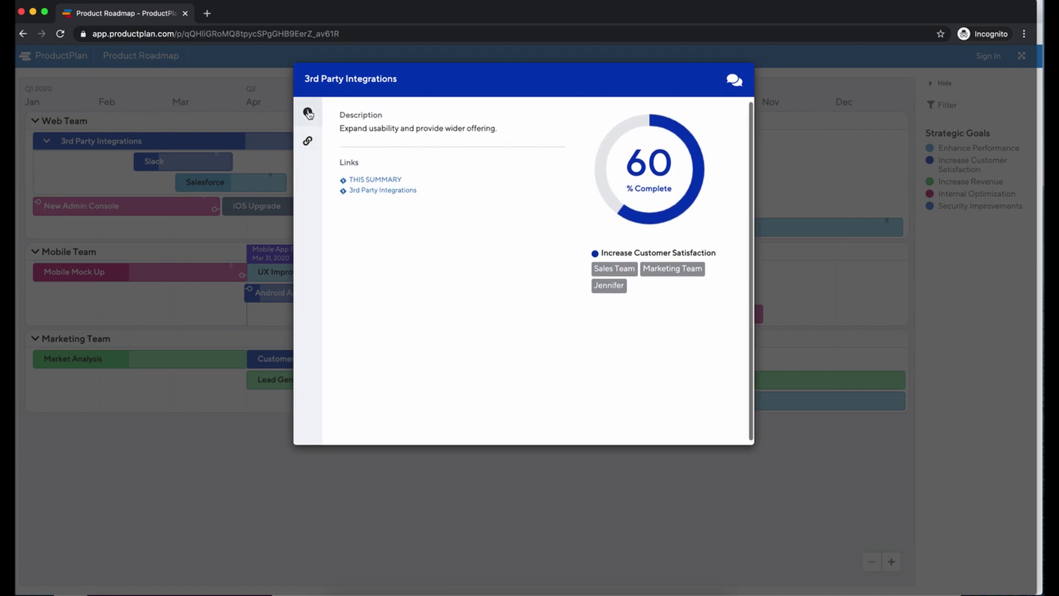
left_click(312, 145)
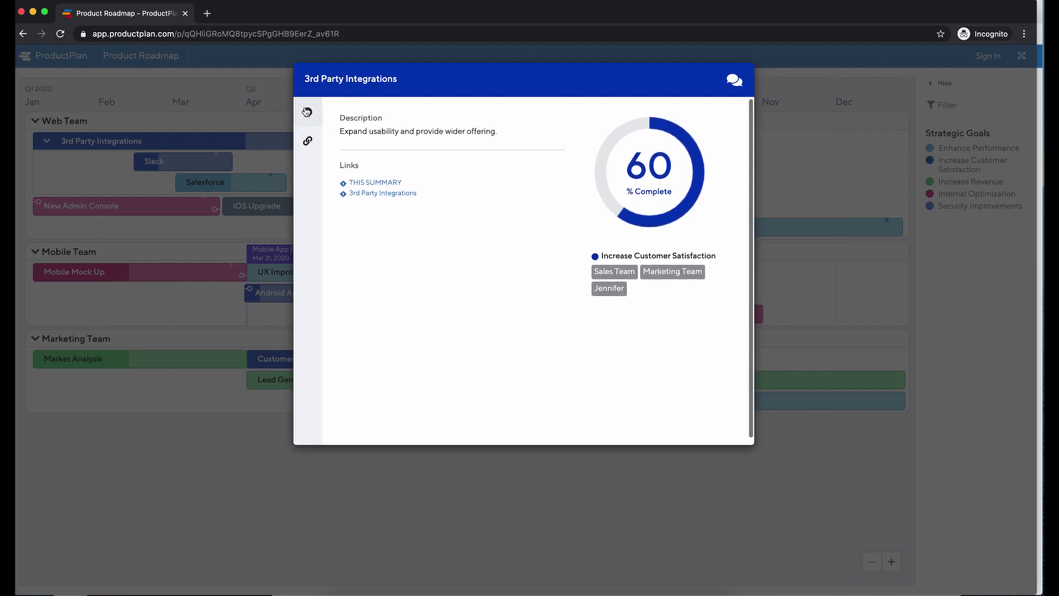
left_click(308, 140)
left_click(307, 112)
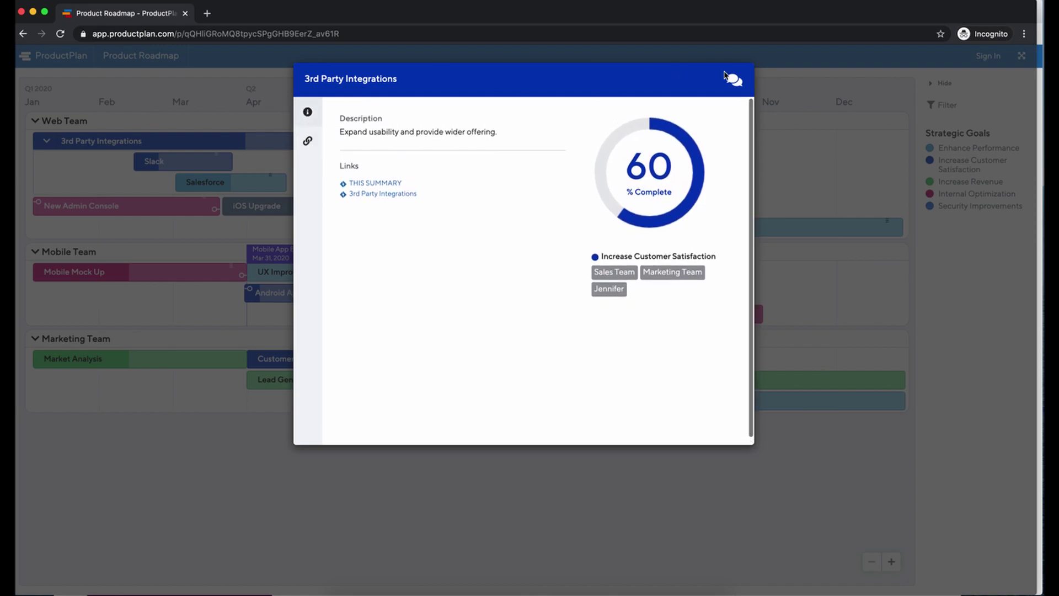
left_click(734, 86)
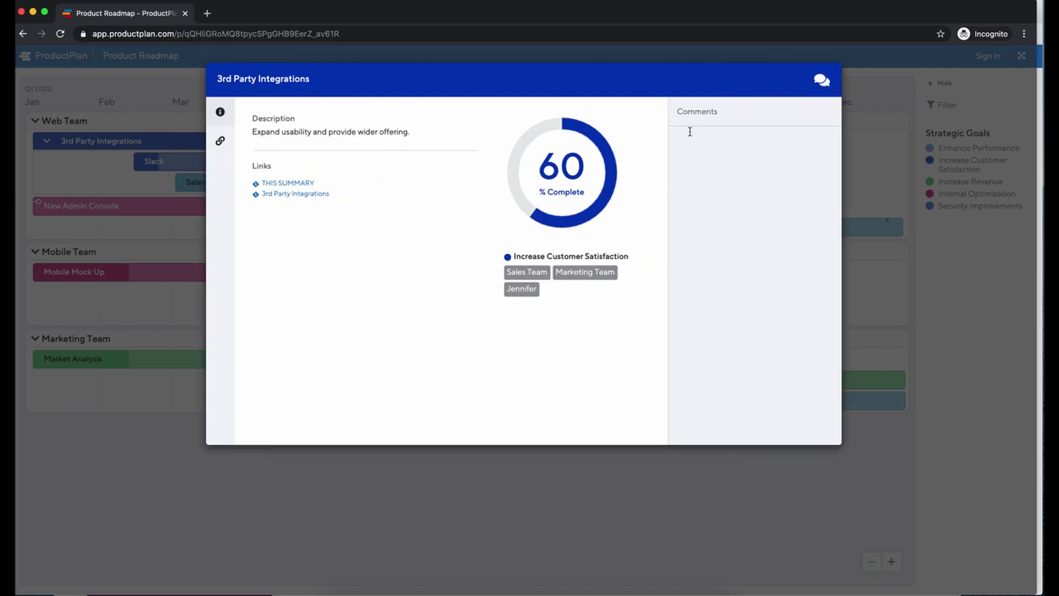
left_click(290, 184)
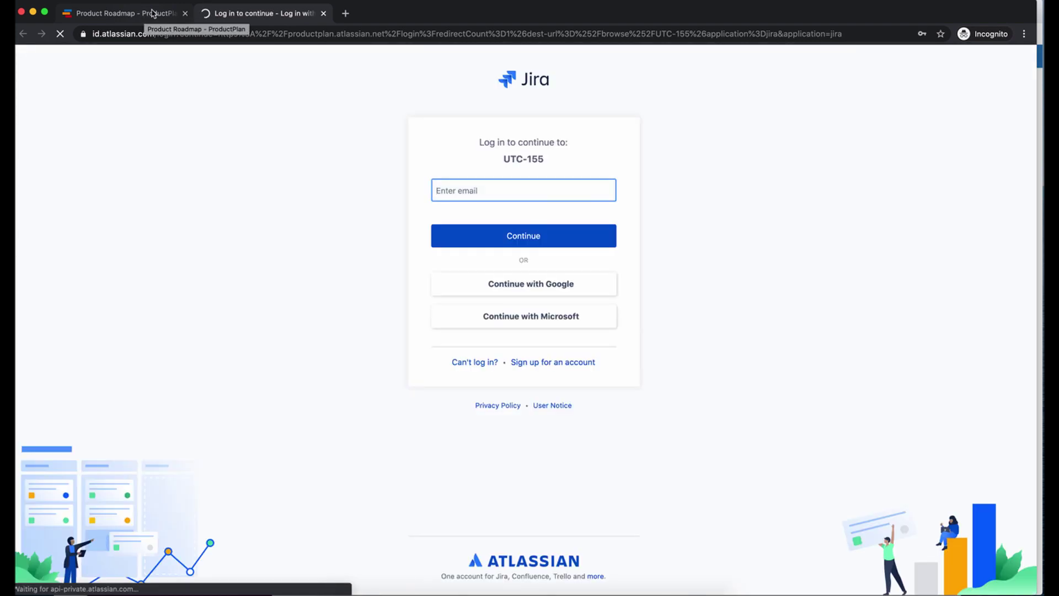
- Try the THIS SUMMARY and 3rd Party Integrations Jira links, closing each login tab
left_click(323, 13)
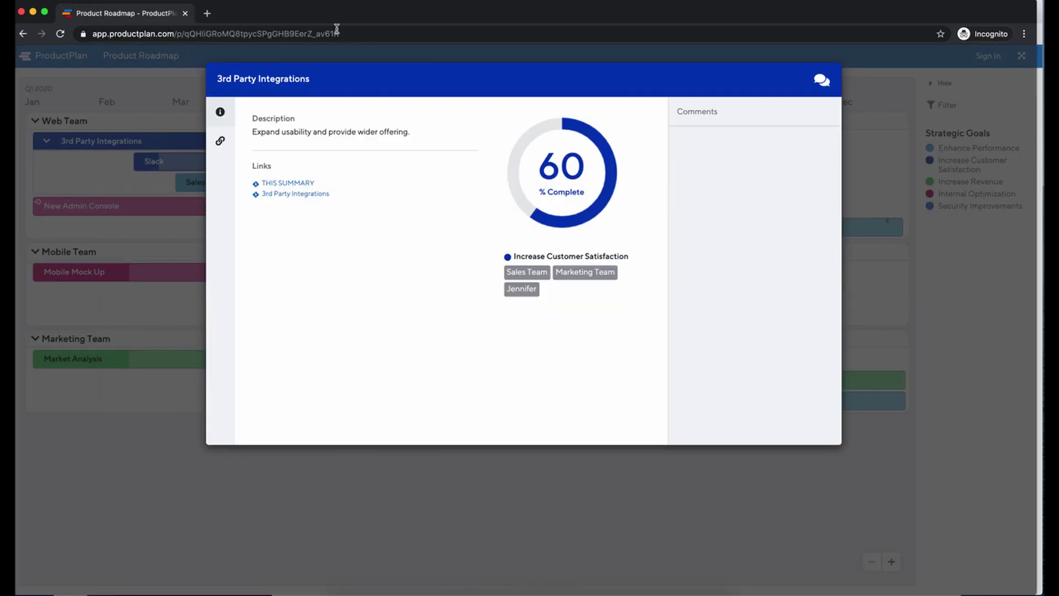
left_click(276, 183)
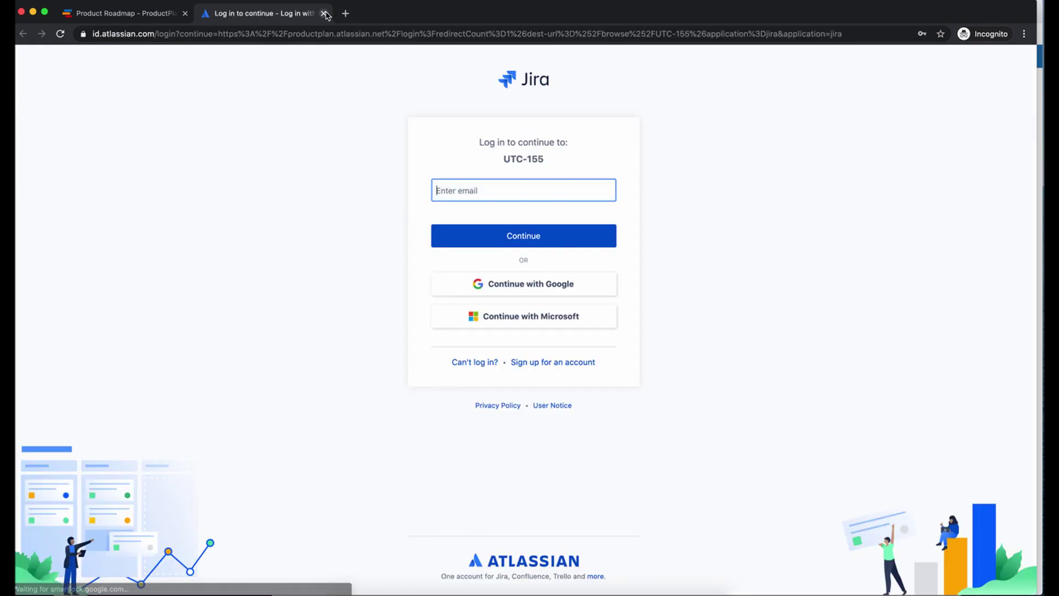
left_click(323, 13)
left_click(302, 194)
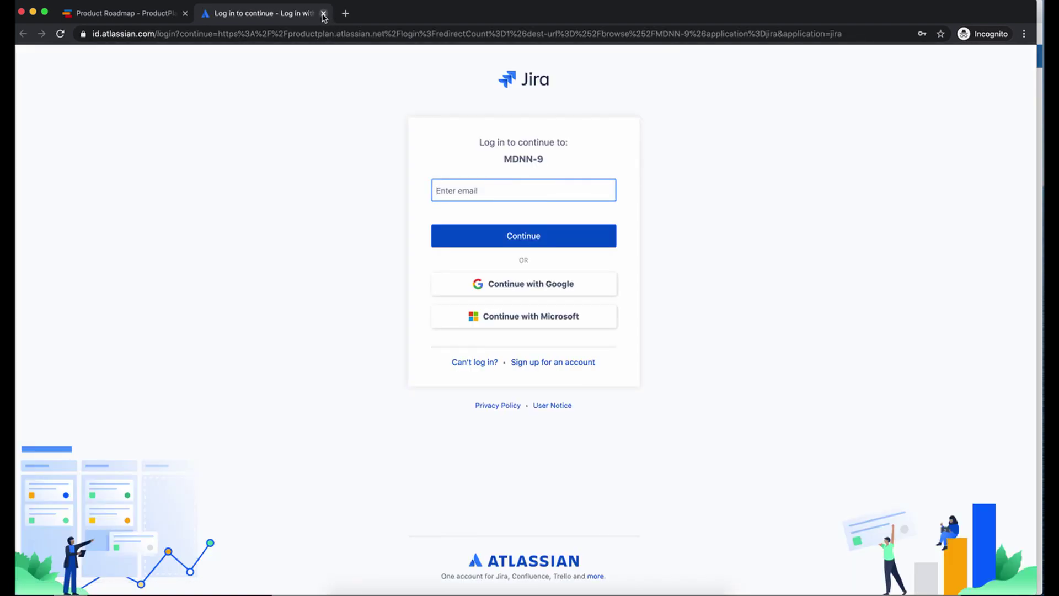
left_click(324, 13)
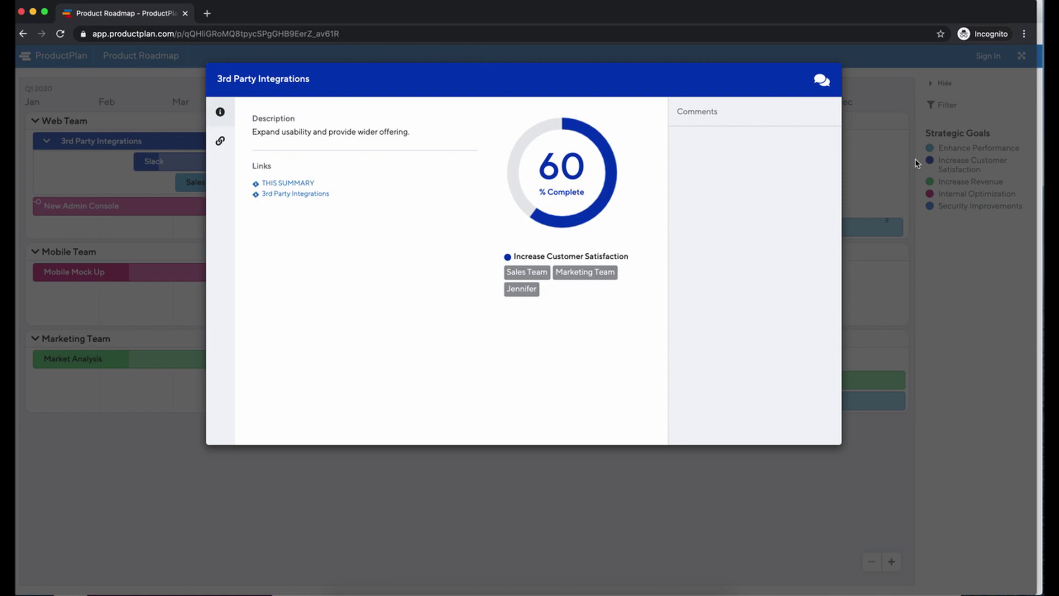
- Close the card, check Slack at 25% complete, and close the incognito window
left_click(863, 112)
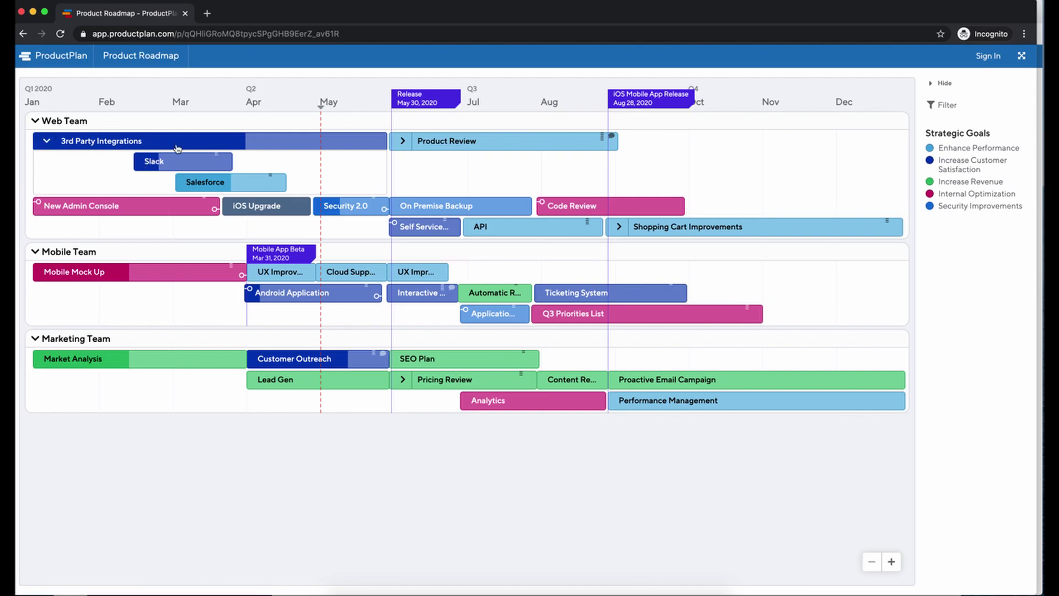
left_click(142, 163)
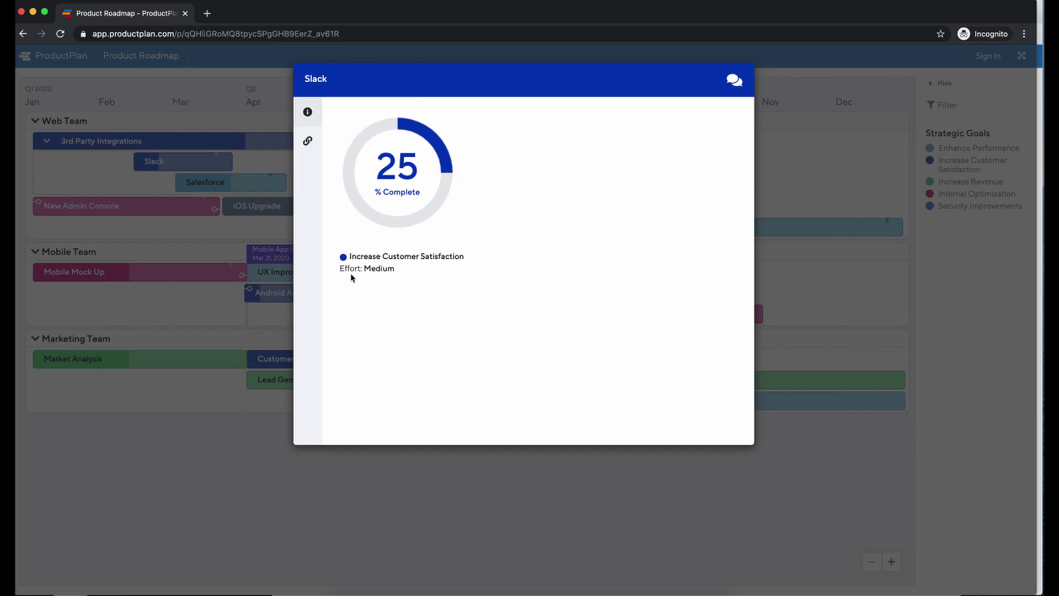
left_click(192, 138)
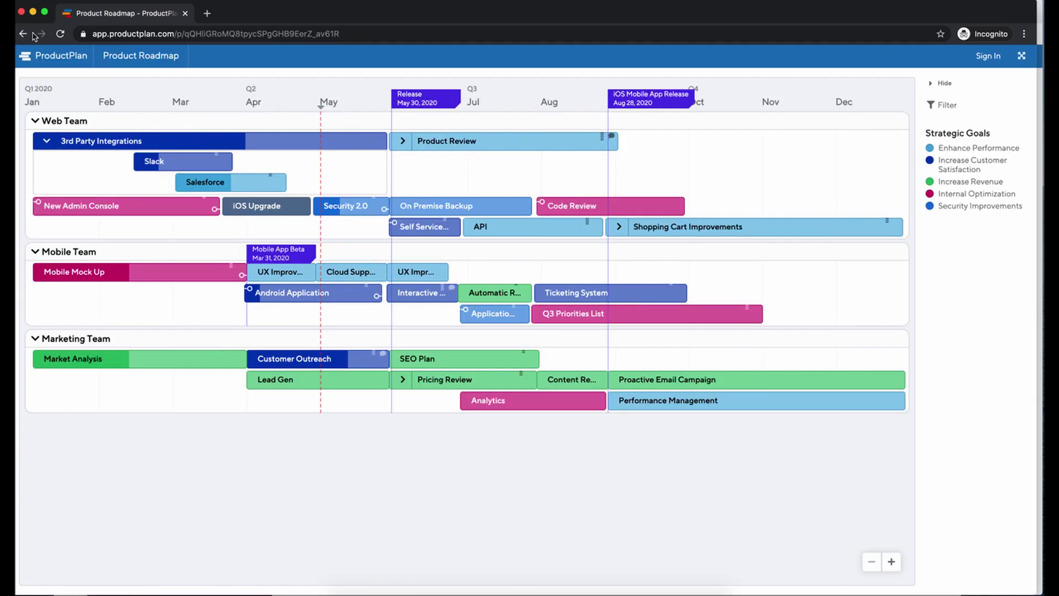
left_click(22, 12)
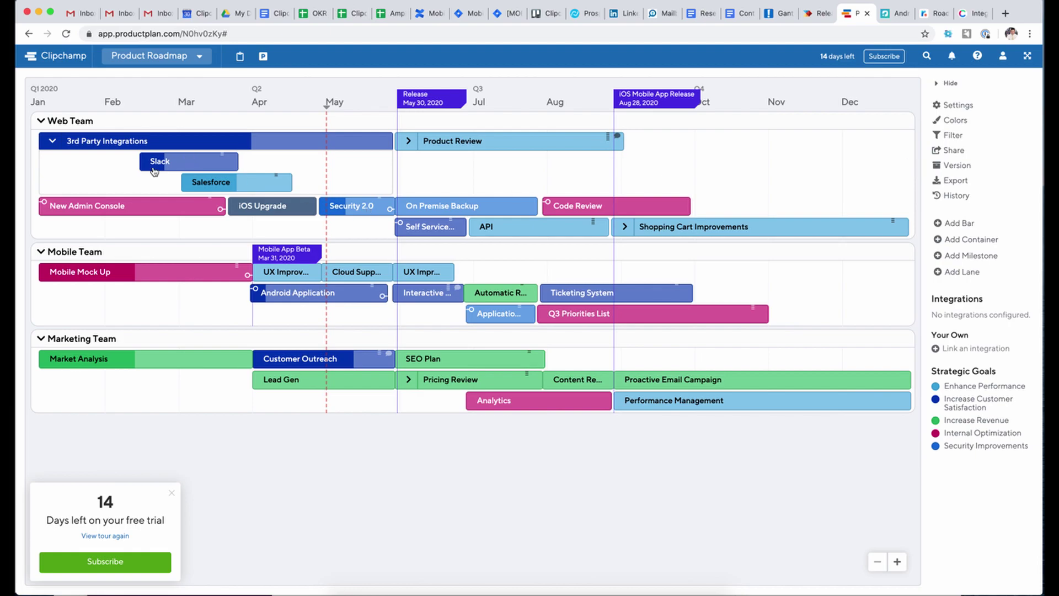
- Open the Slack item's editable details and look through its Options menu
left_click(170, 162)
left_click(160, 161)
left_click(159, 161)
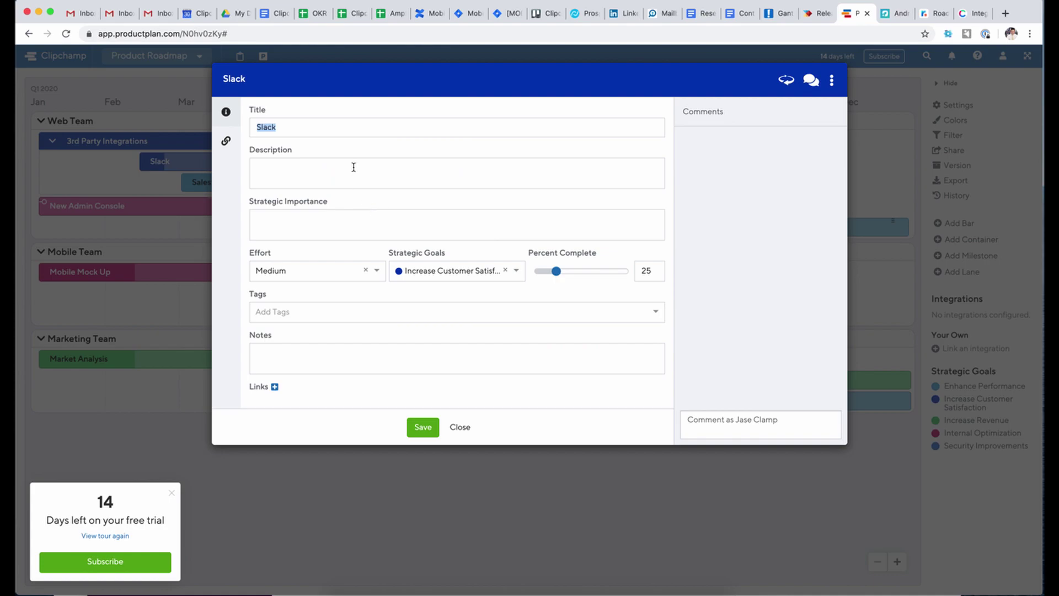
scroll(336, 319, "down", 5)
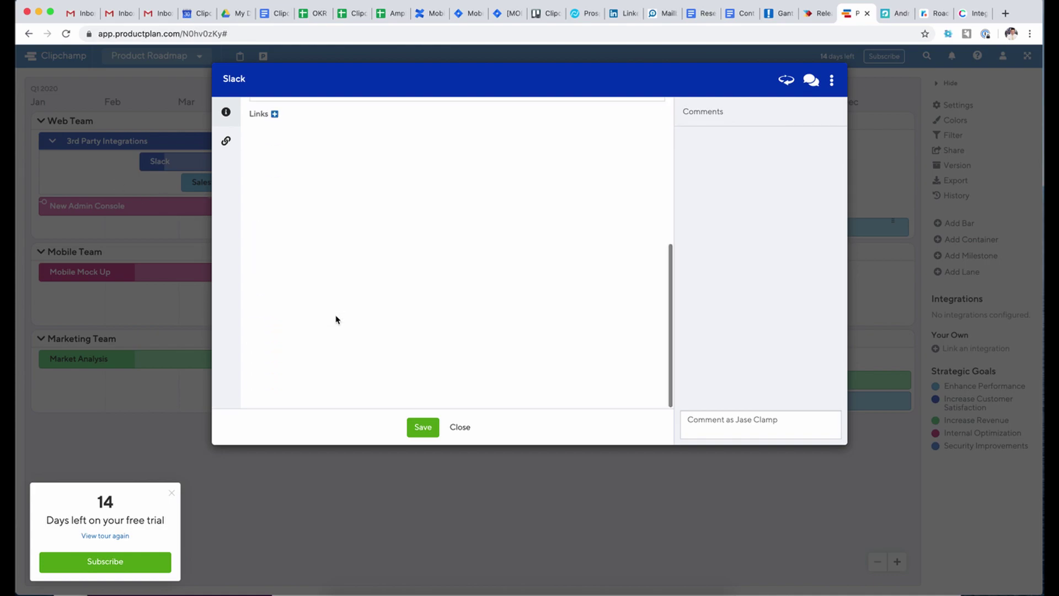
scroll(336, 319, "up", 5)
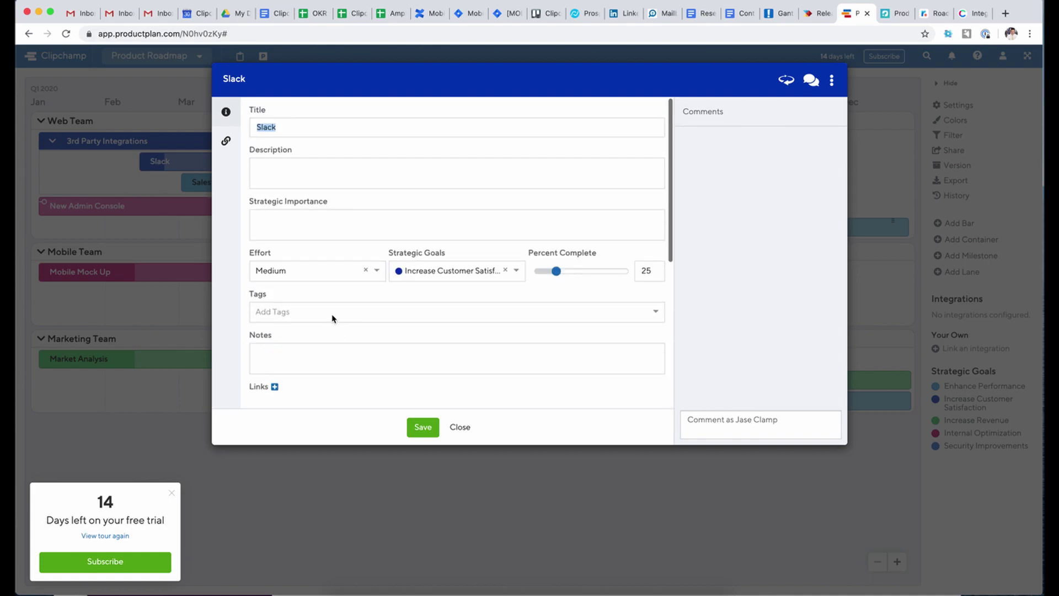
left_click(831, 81)
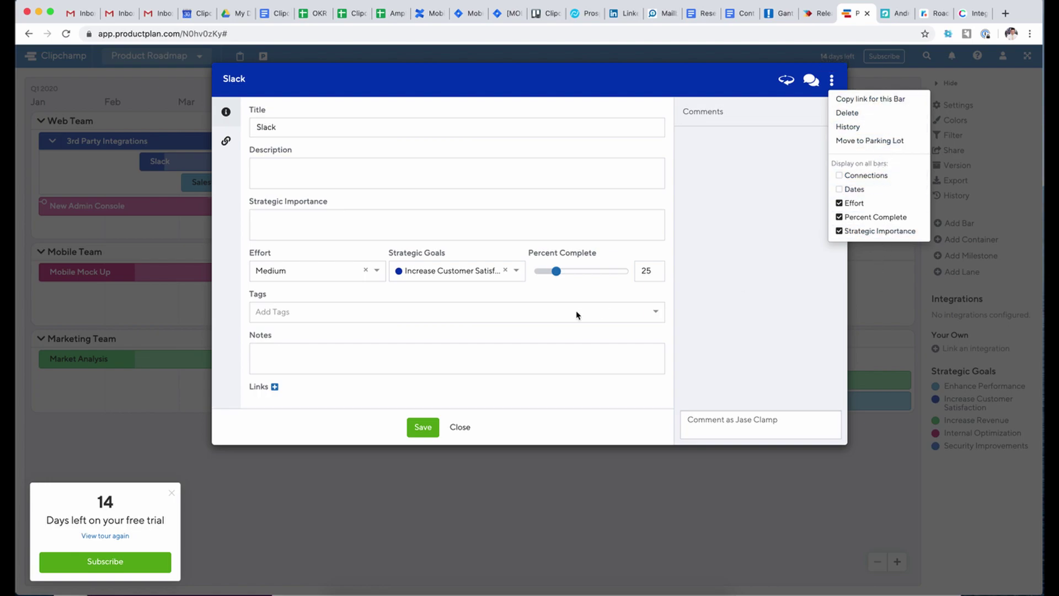
scroll(273, 309, "down", 5)
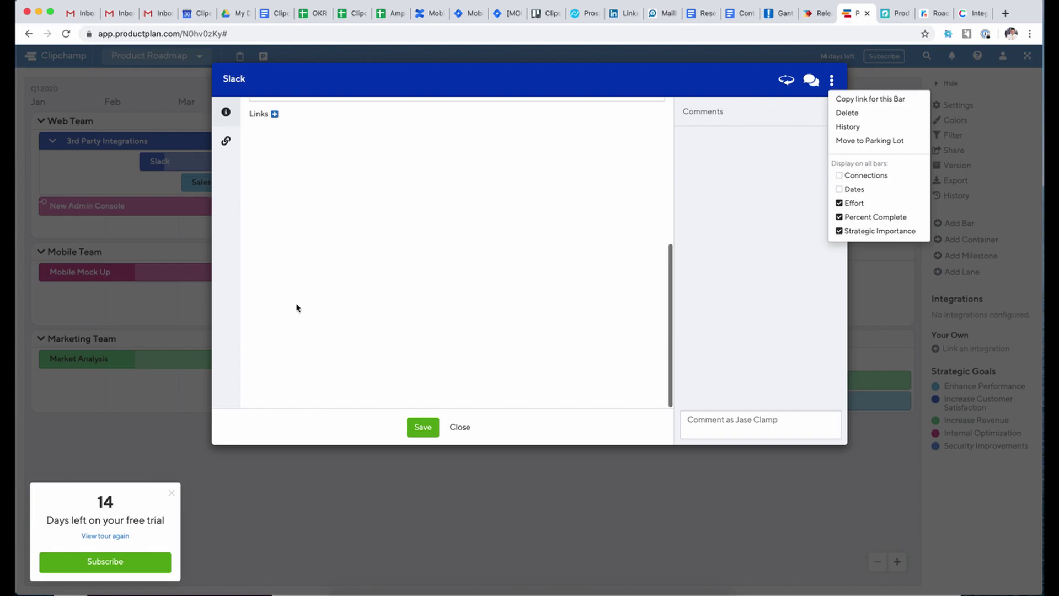
scroll(299, 315, "up", 5)
left_click(171, 223)
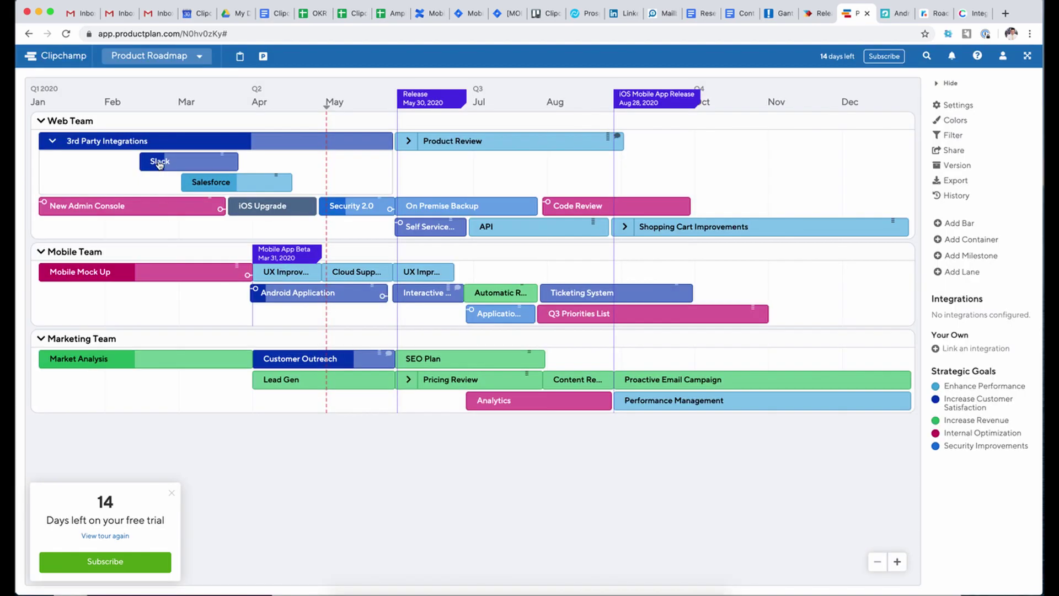
- Reopen Slack's details at its Links section, then close them
left_click(161, 162)
left_click(226, 141)
left_click(163, 272)
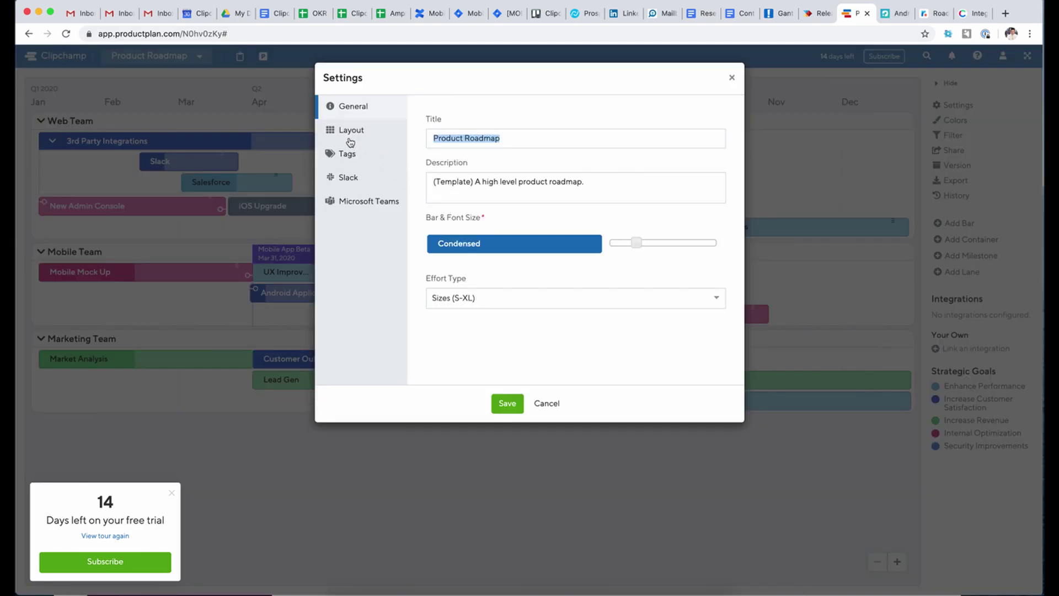
- Check the Layout tab's timeline, Months and Quarters, and 12 months displayed, then cancel
left_click(350, 138)
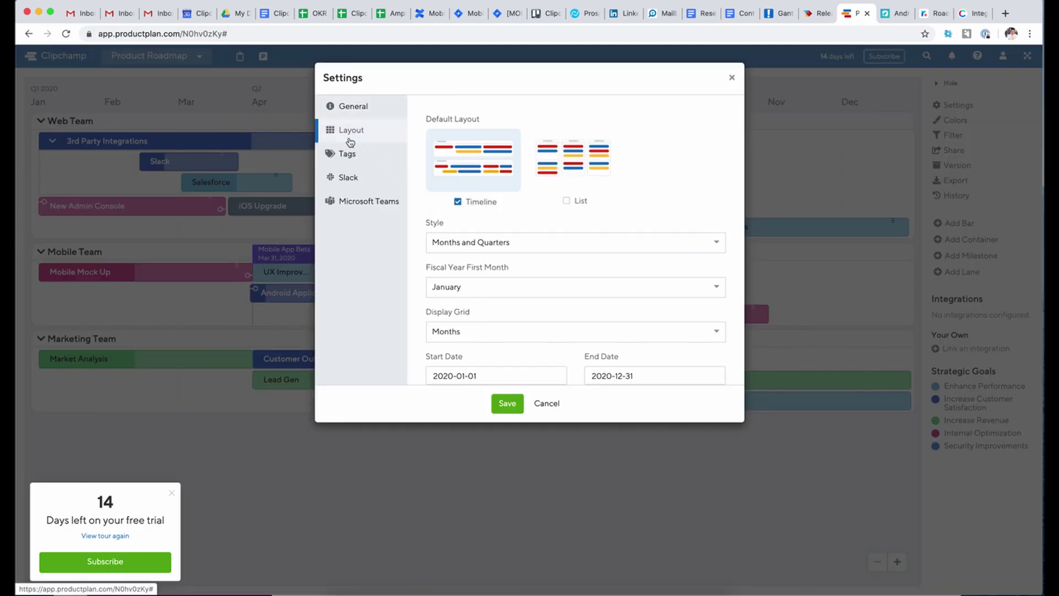
scroll(469, 279, "down", 2)
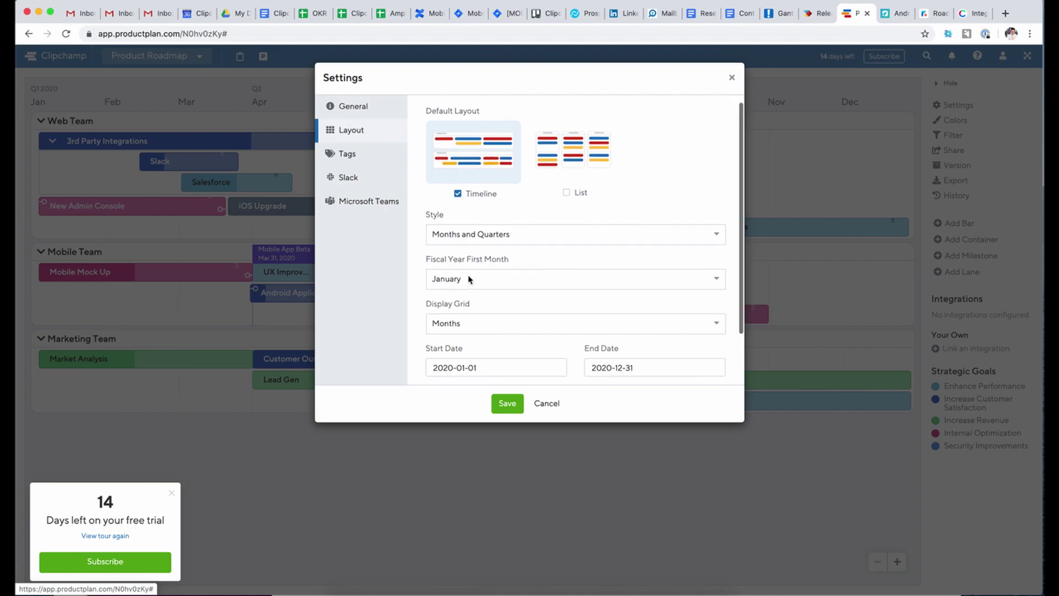
scroll(489, 310, "down", 5)
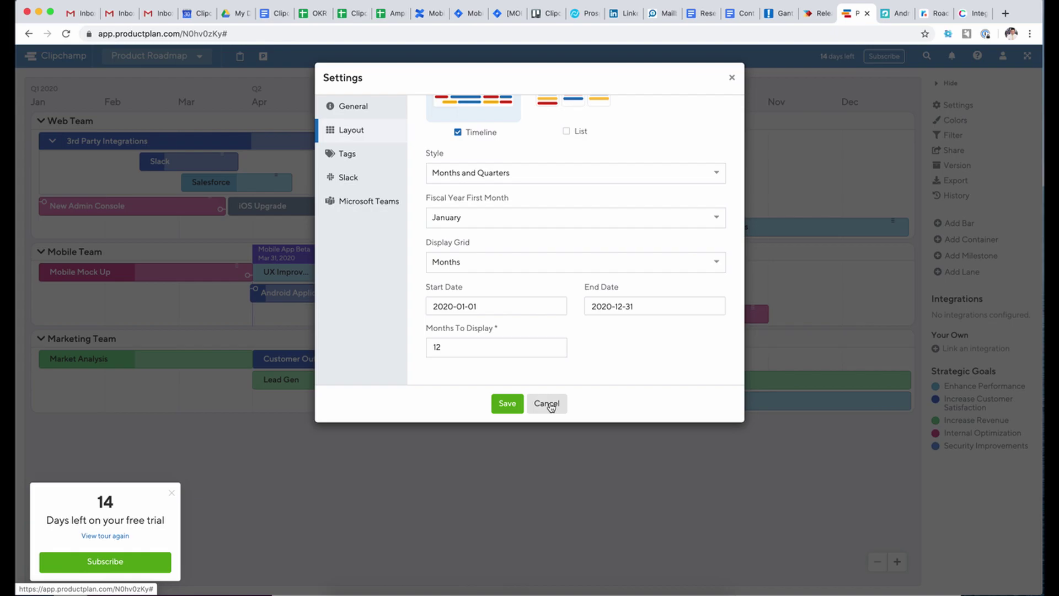
left_click(547, 403)
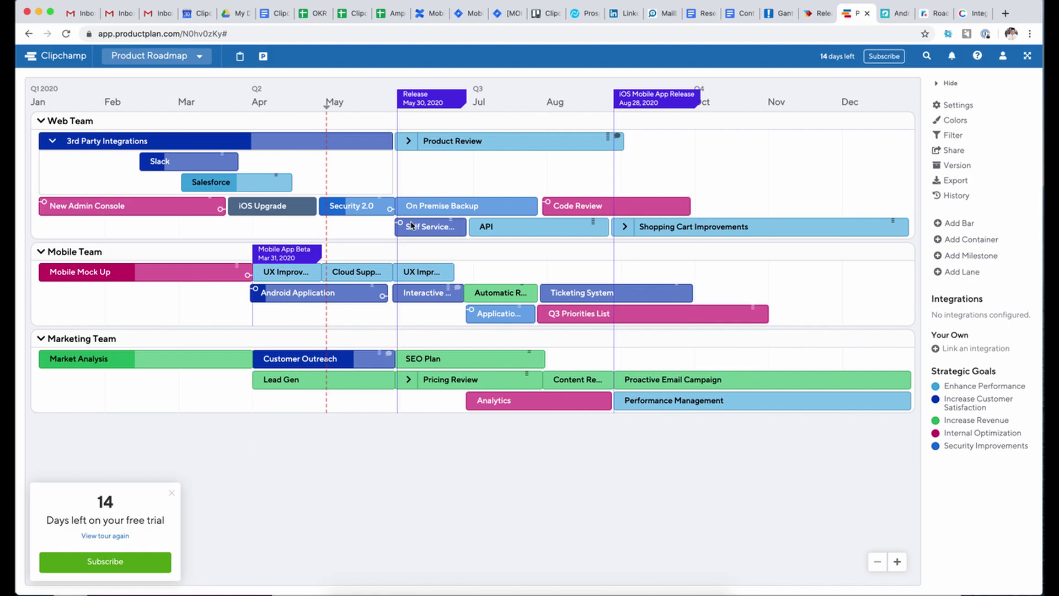
mouse_move(446, 217)
- Open ProdPad's free-trial signup, try Sign up with Google, and return to the empty form
left_click(888, 11)
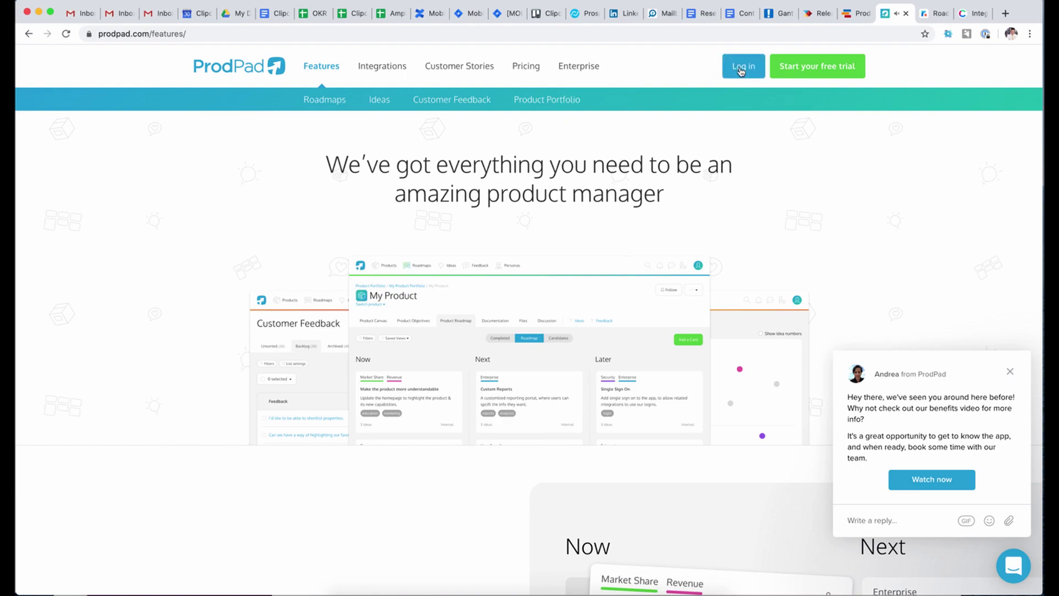
left_click(822, 71)
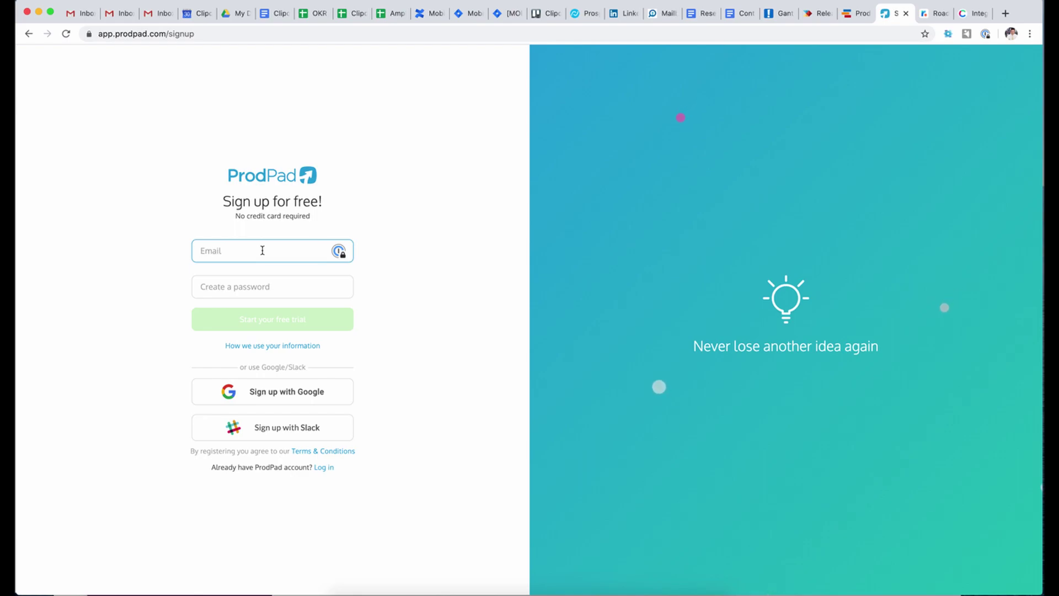
type("j")
key("BackSpace")
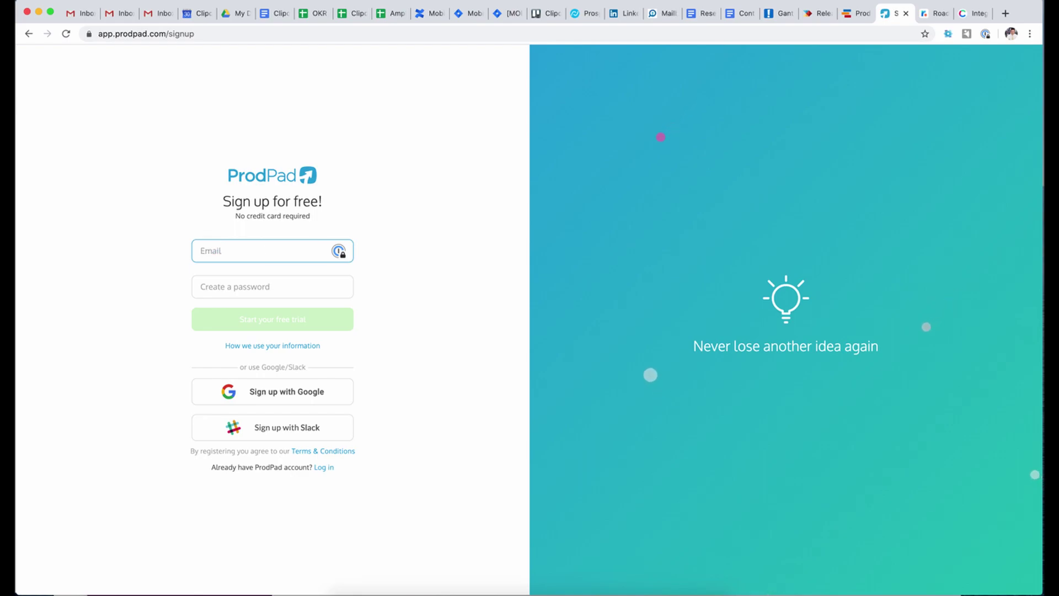
left_click(293, 386)
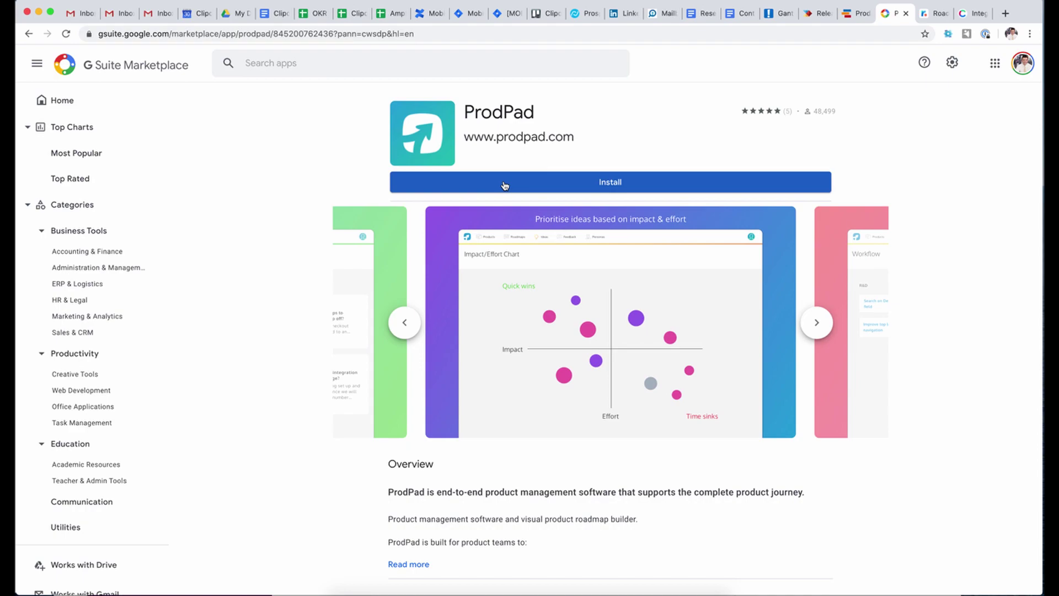
left_click(25, 33)
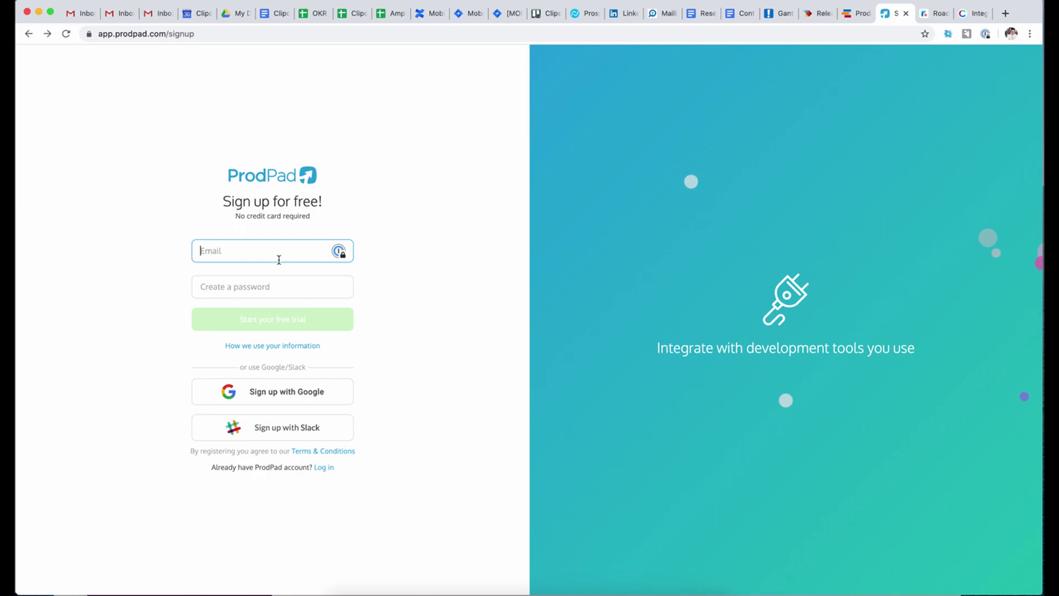
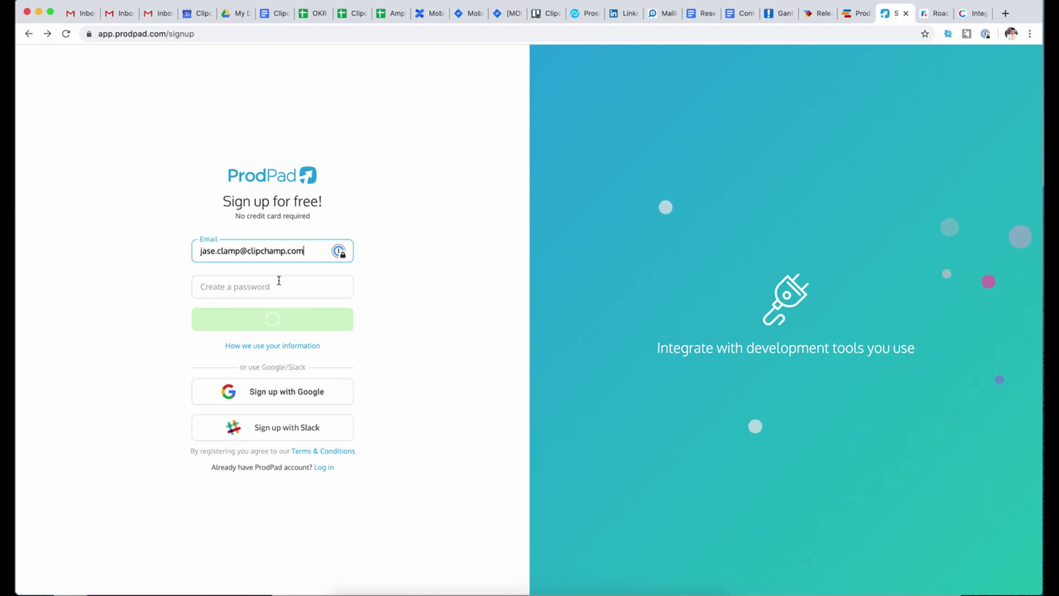
- Enter the work e-mail for sign-up and unlock 1Password with the master password
left_click(276, 293)
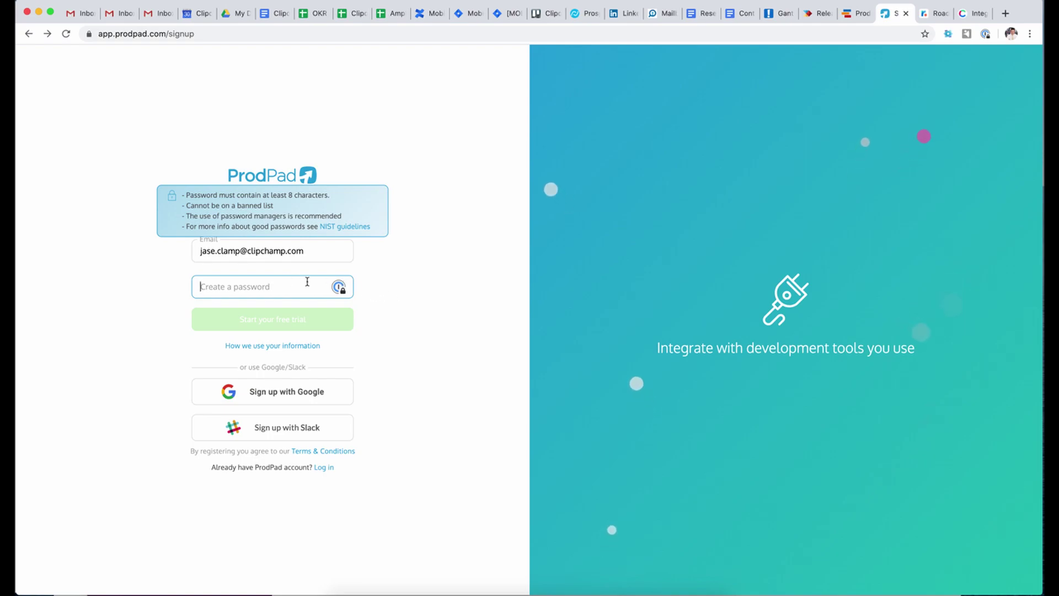
left_click(339, 287)
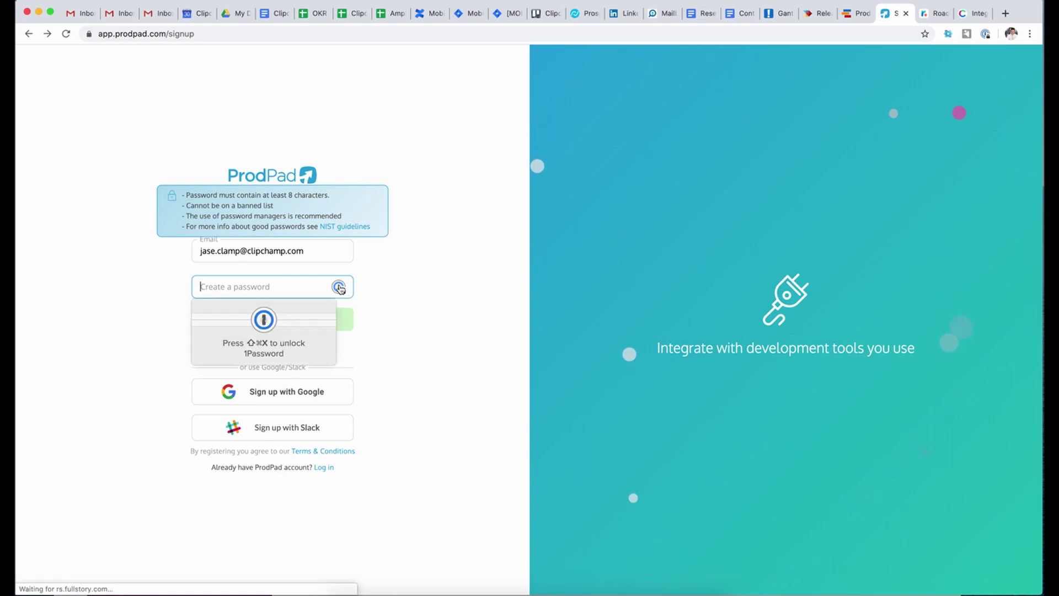
left_click(297, 327)
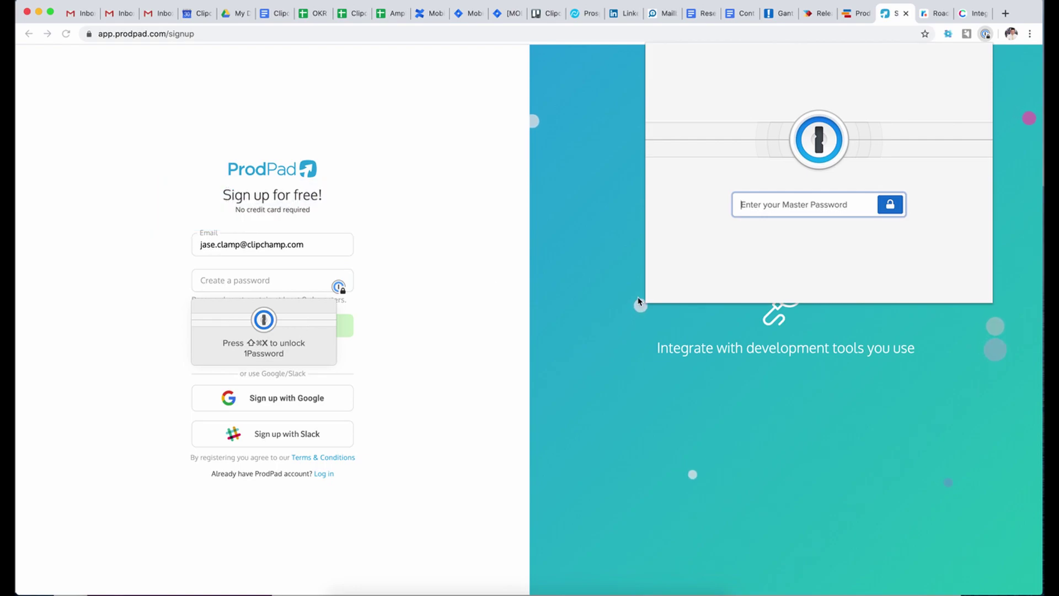
type("••••••")
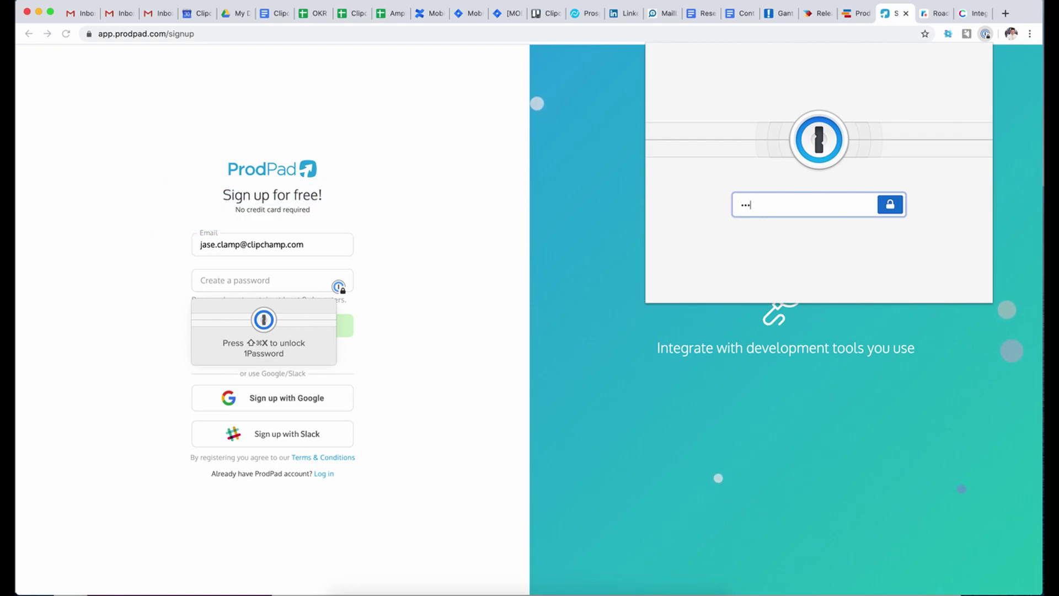
type("••••••••")
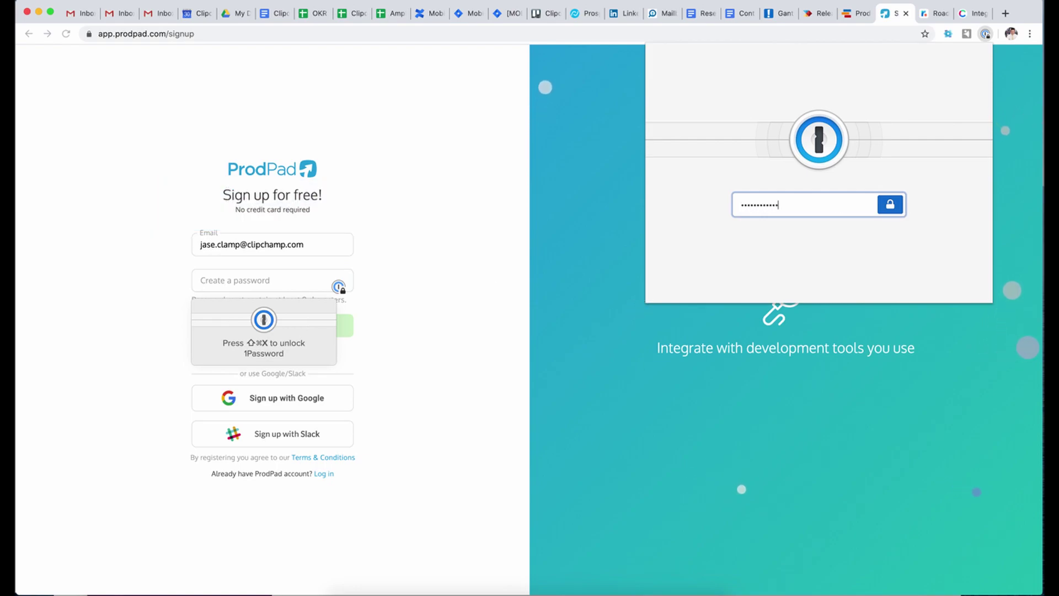
key("Return")
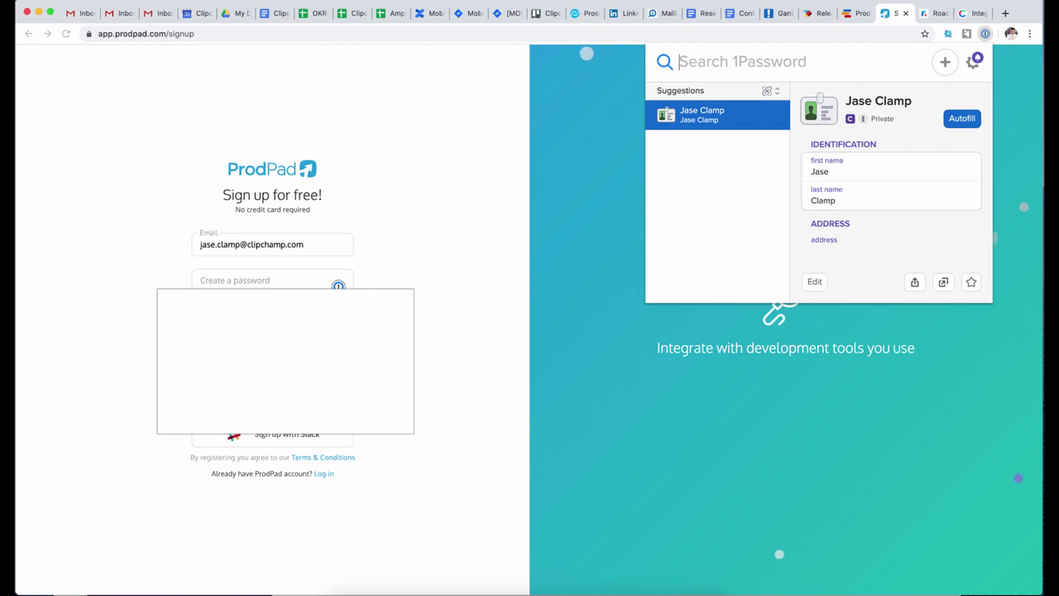
- Autofill a generated password, save the login in 1Password, and start the free trial
left_click(338, 286)
key("Return")
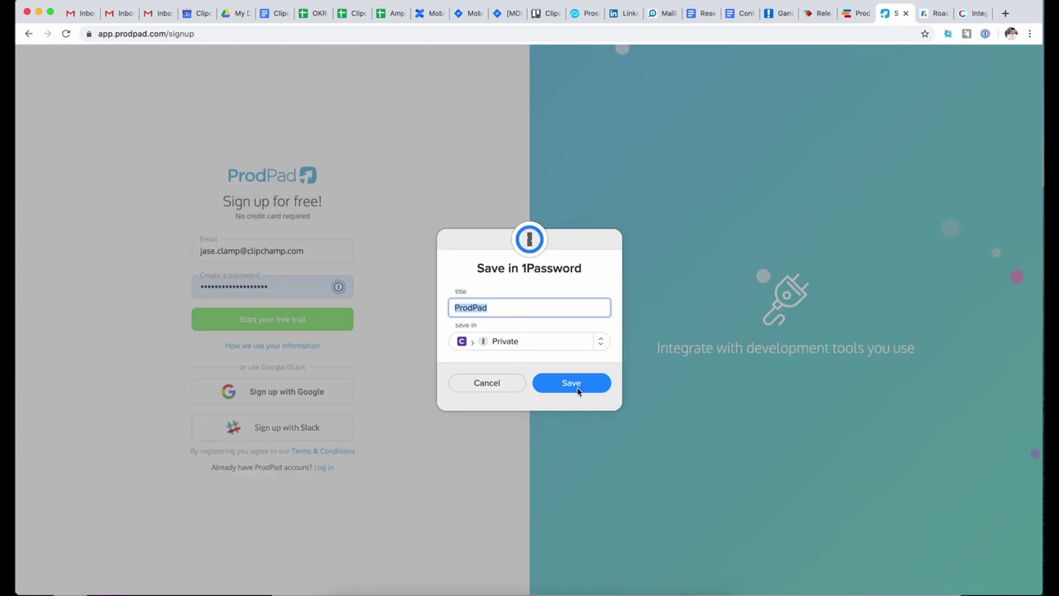
left_click(574, 383)
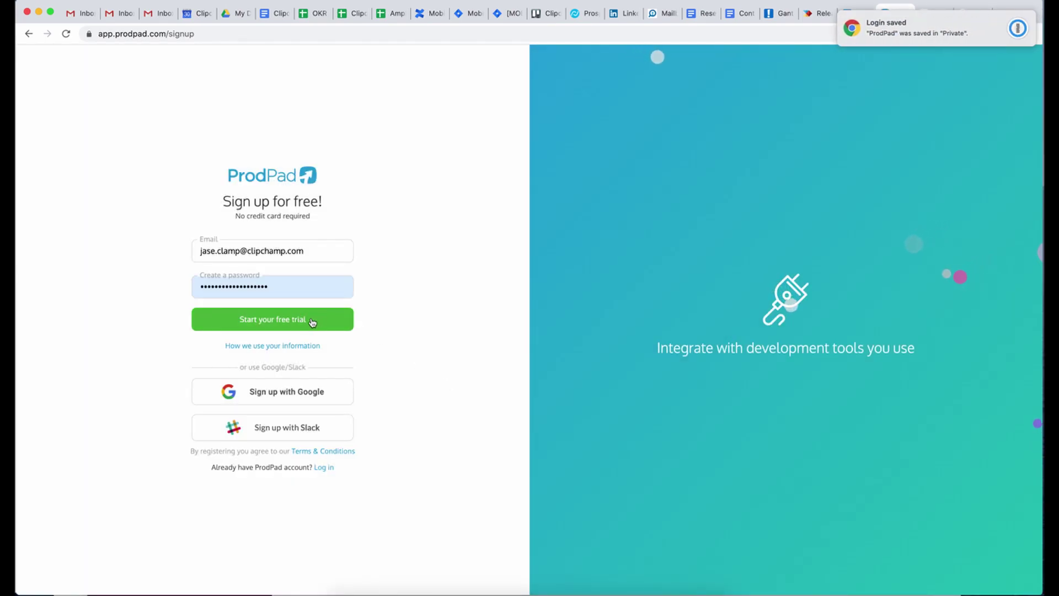
left_click(286, 321)
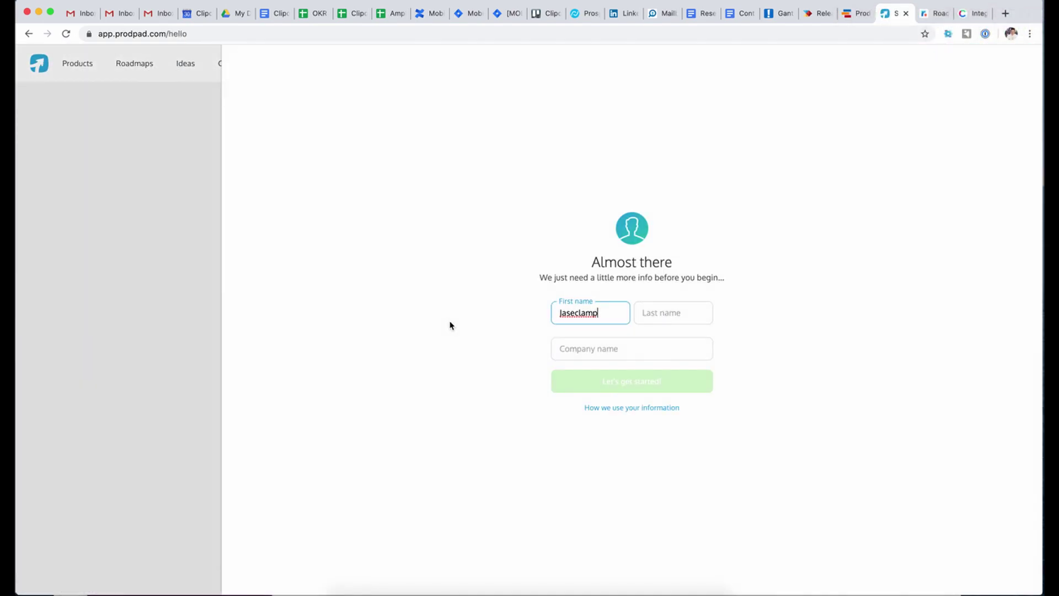
- Replace the first name, enter the last name, and begin typing the company name
double_click(584, 316)
type("Jase")
key("Tab")
type("Clamp")
key("Tab")
type("C")
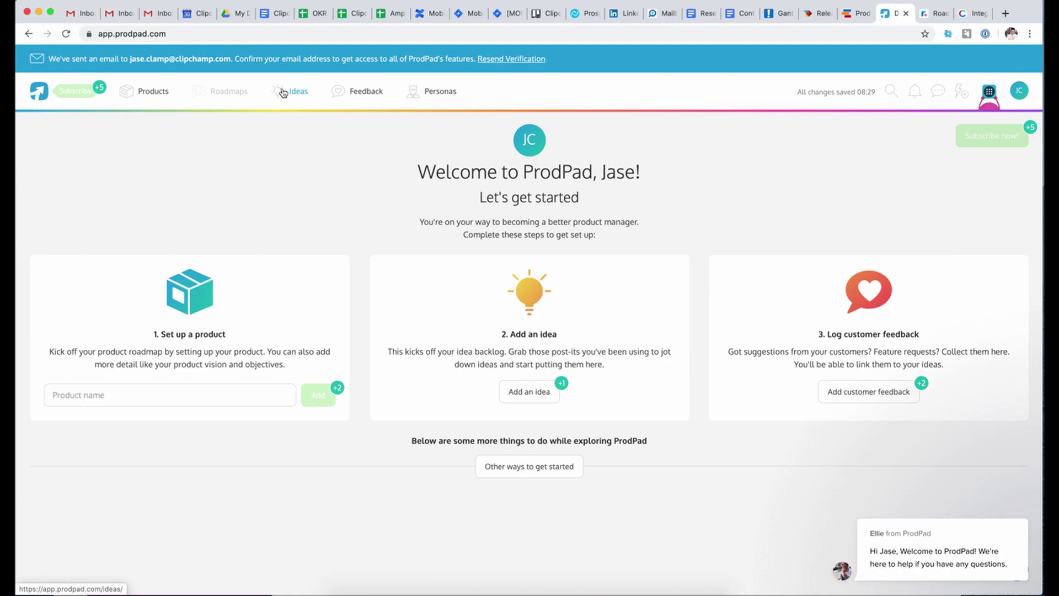
- Start a new product from the Products portfolio's add menu
left_click(155, 95)
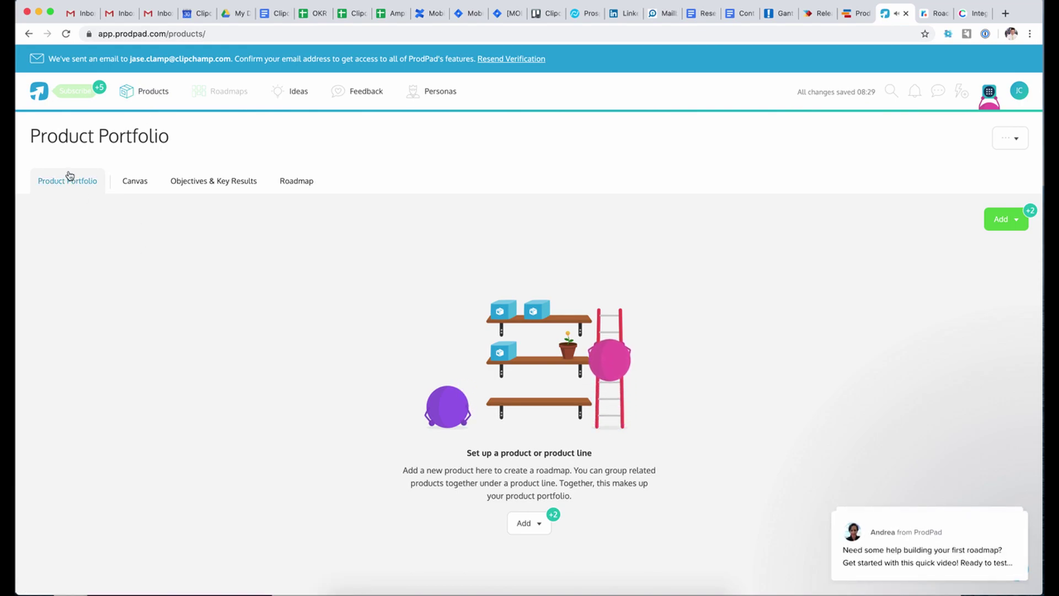
left_click(1009, 223)
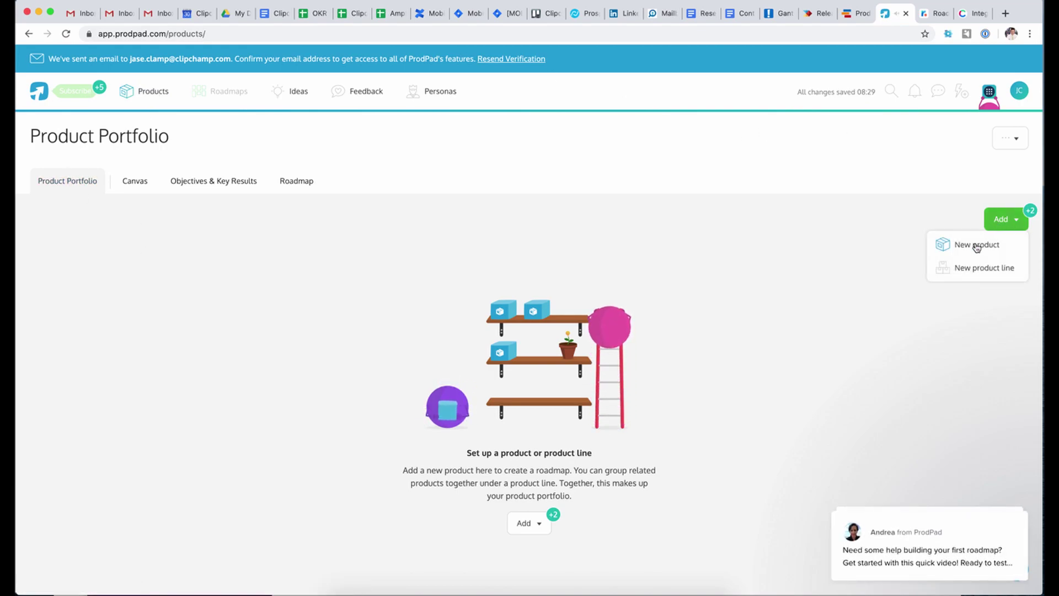
left_click(1031, 212)
left_click(1032, 213)
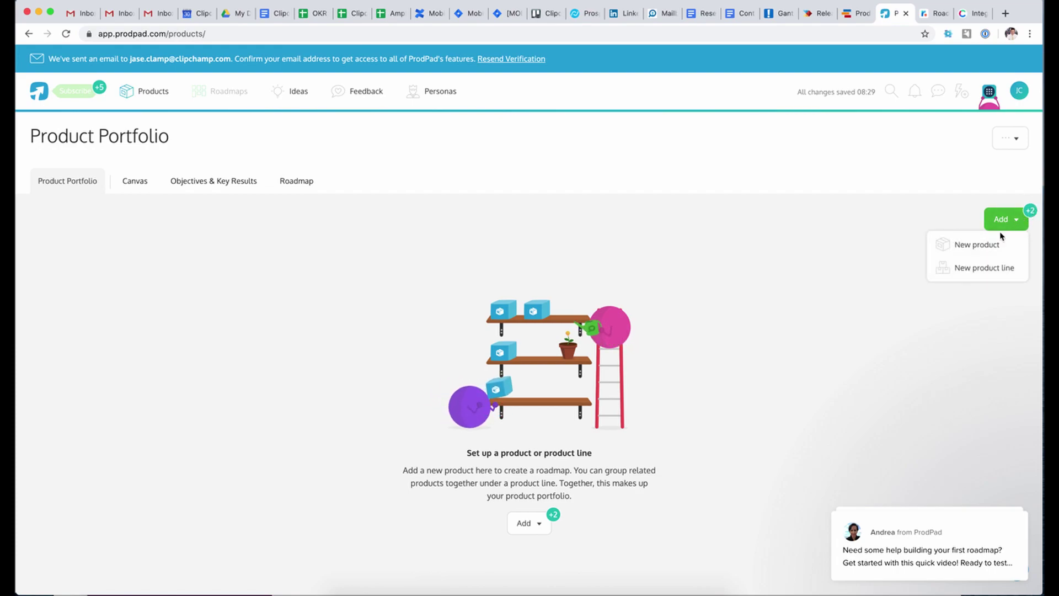
left_click(974, 246)
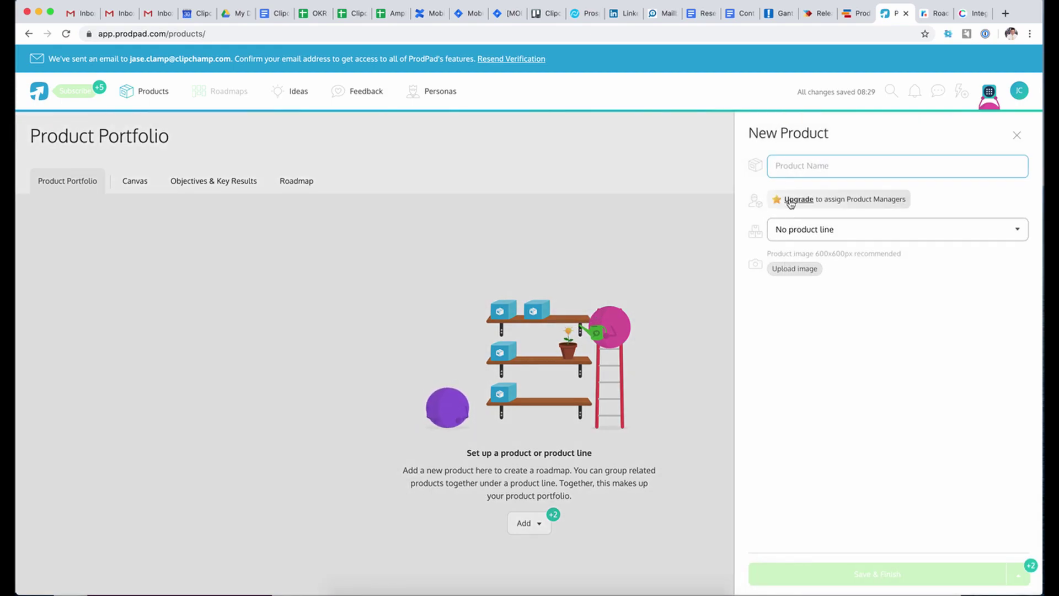
- Name the product Mobile with no product line, save it, and open its canvas
type("Mobile")
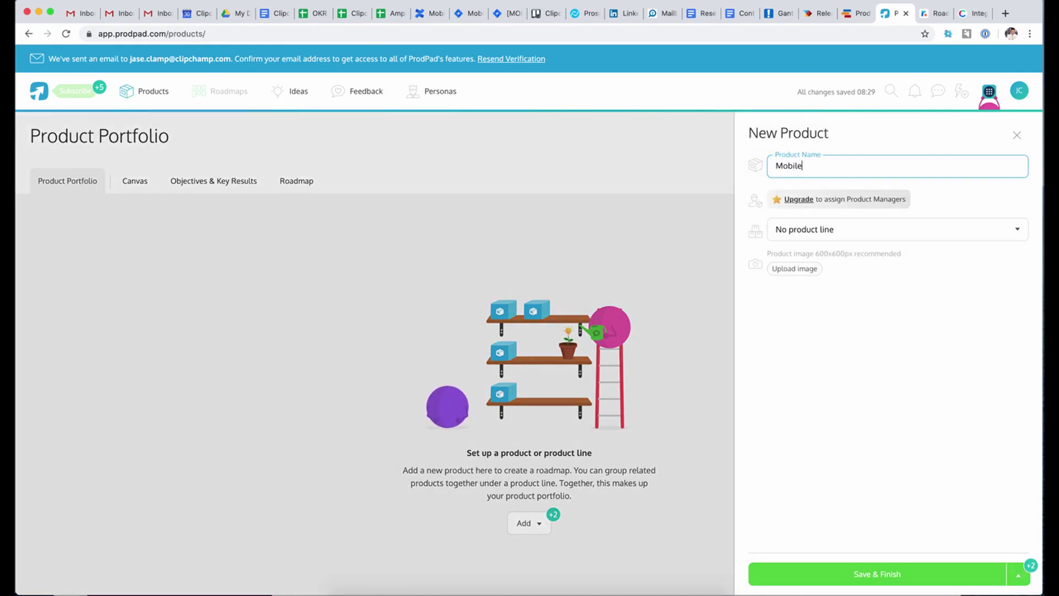
left_click(860, 241)
left_click(858, 239)
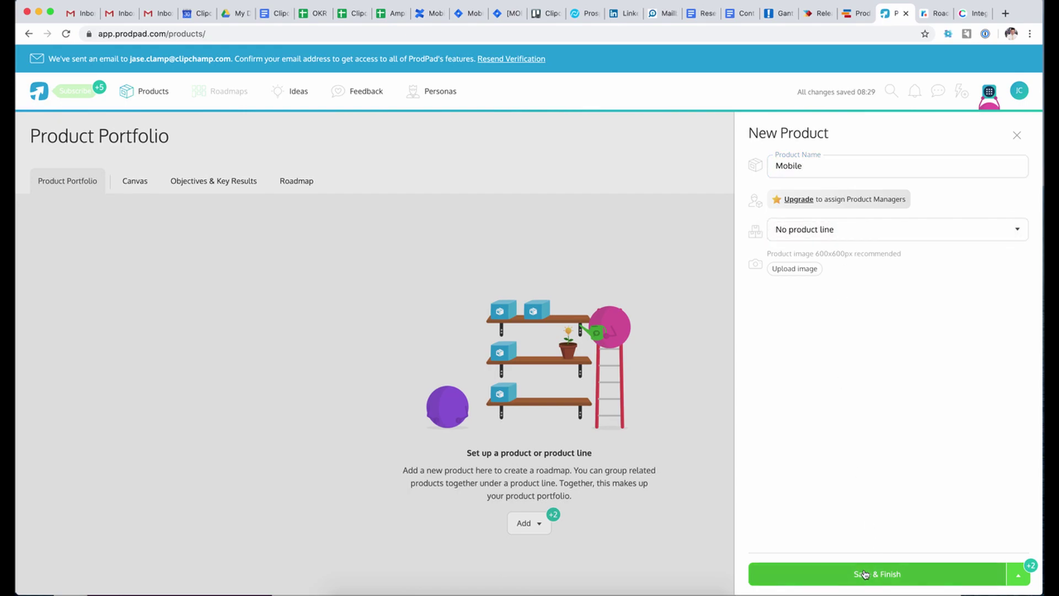
left_click(864, 574)
mouse_move(144, 338)
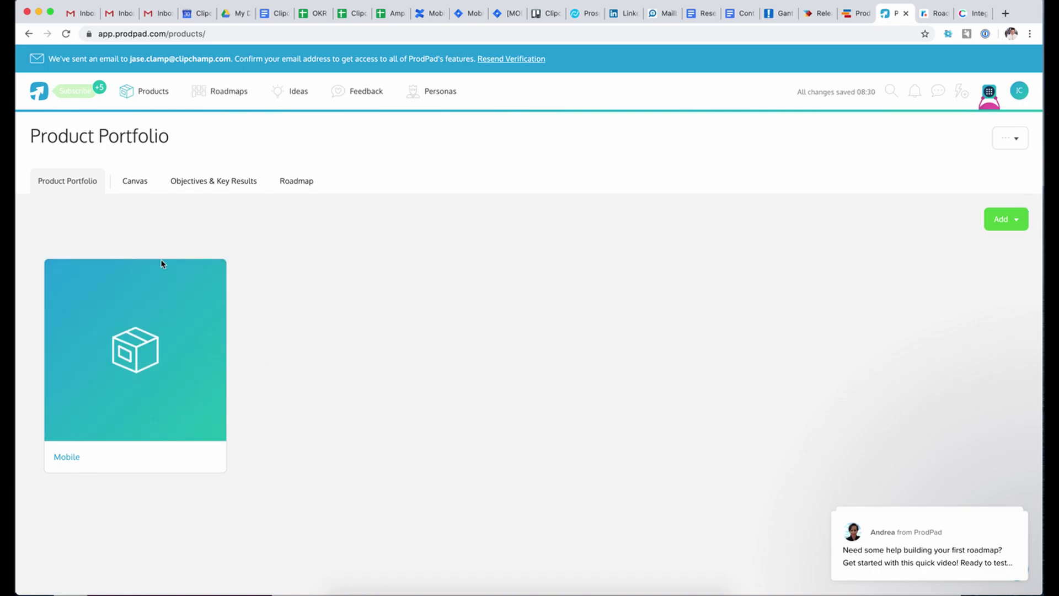
left_click(66, 457)
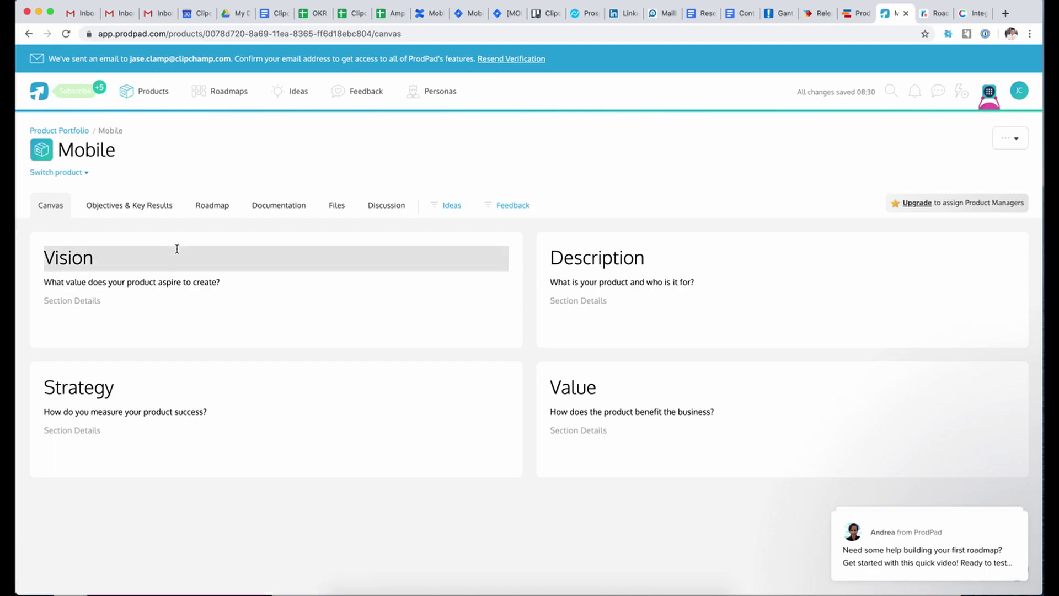
- View Mobile's roadmap, start a new Now card, then switch to productboard's Release roadmap
left_click(214, 204)
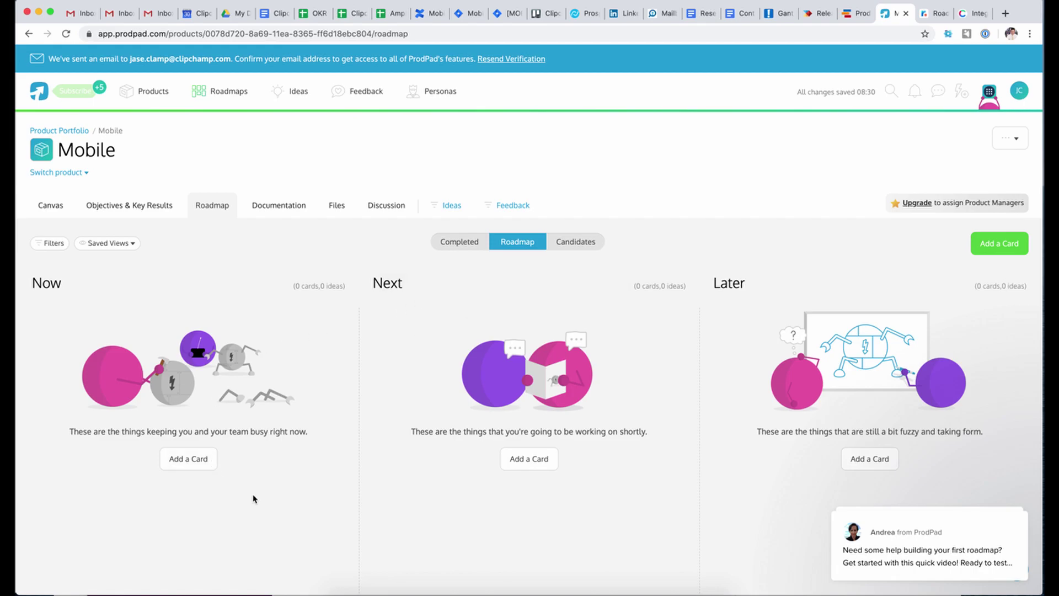
scroll(562, 476, "down", 2)
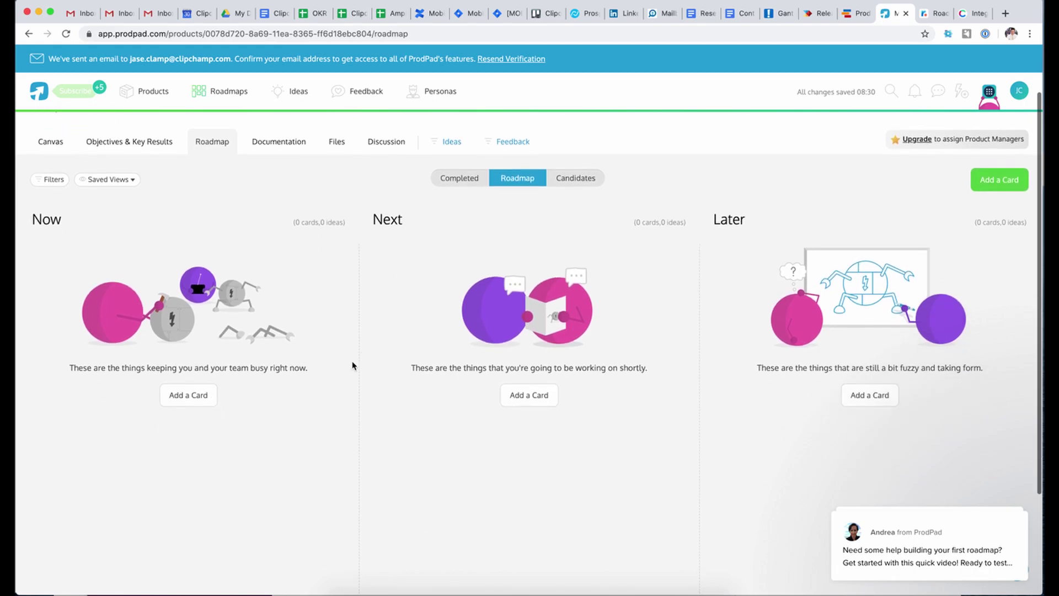
left_click(188, 394)
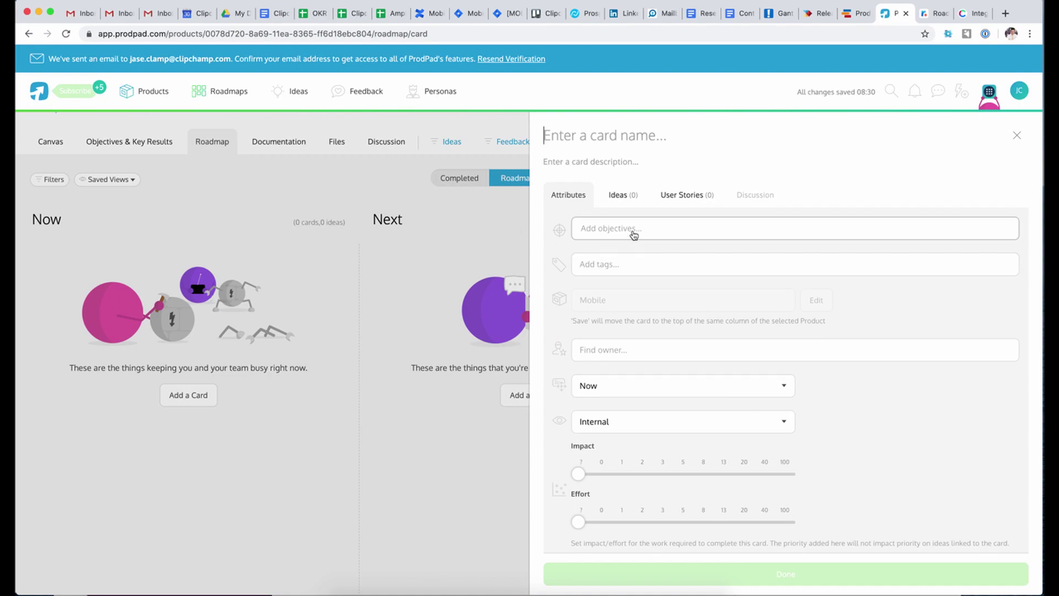
scroll(680, 312, "down", 1)
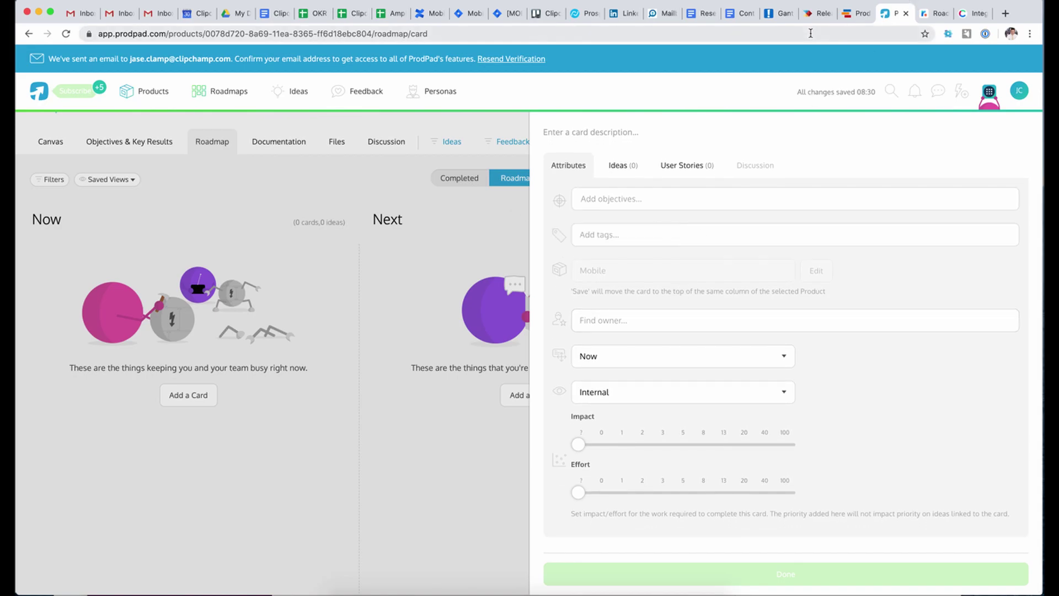
left_click(820, 15)
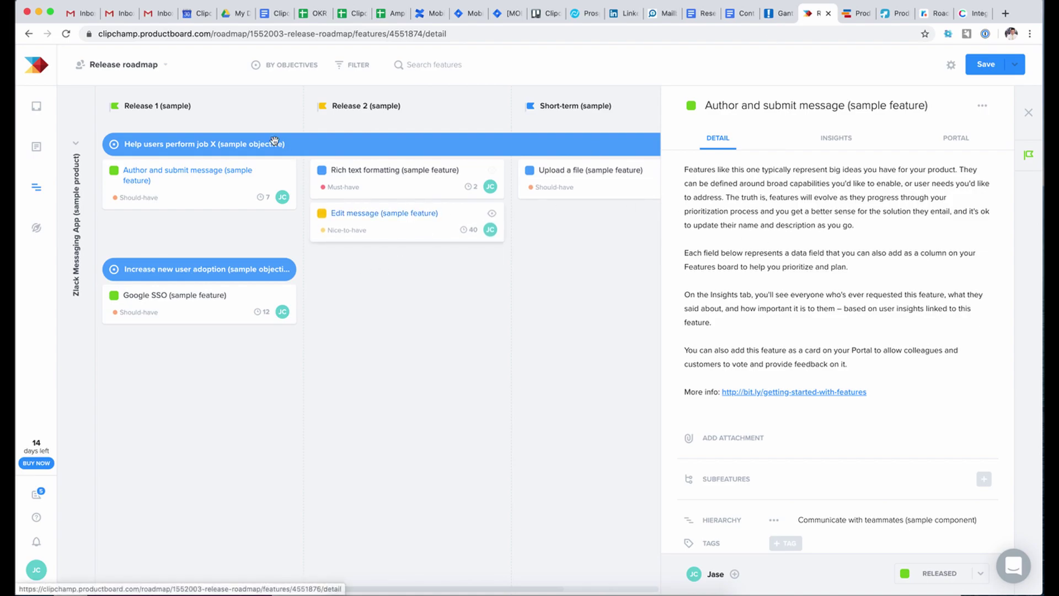
left_click(169, 172)
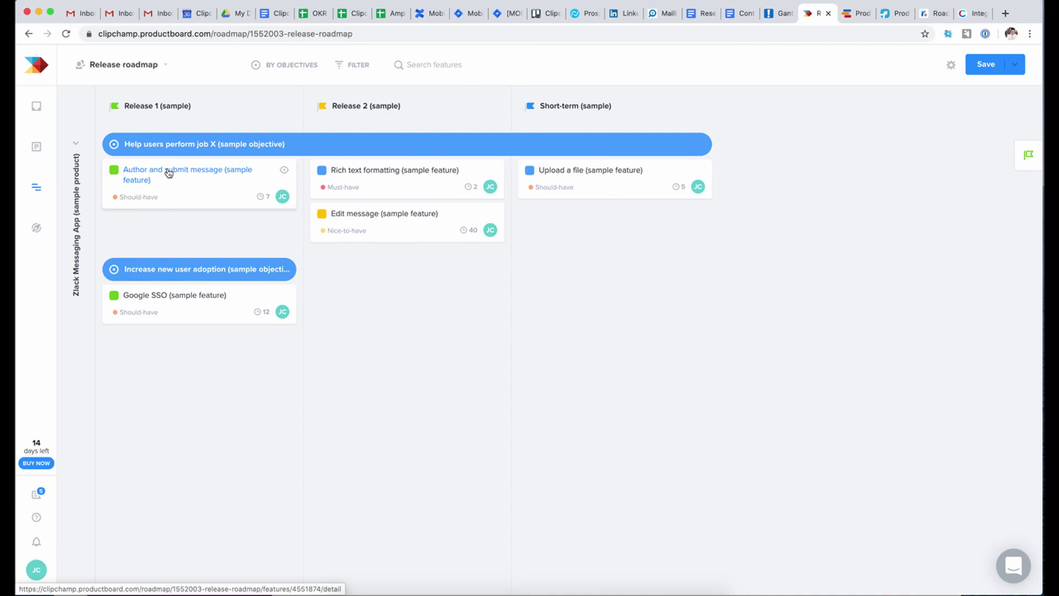
left_click(169, 172)
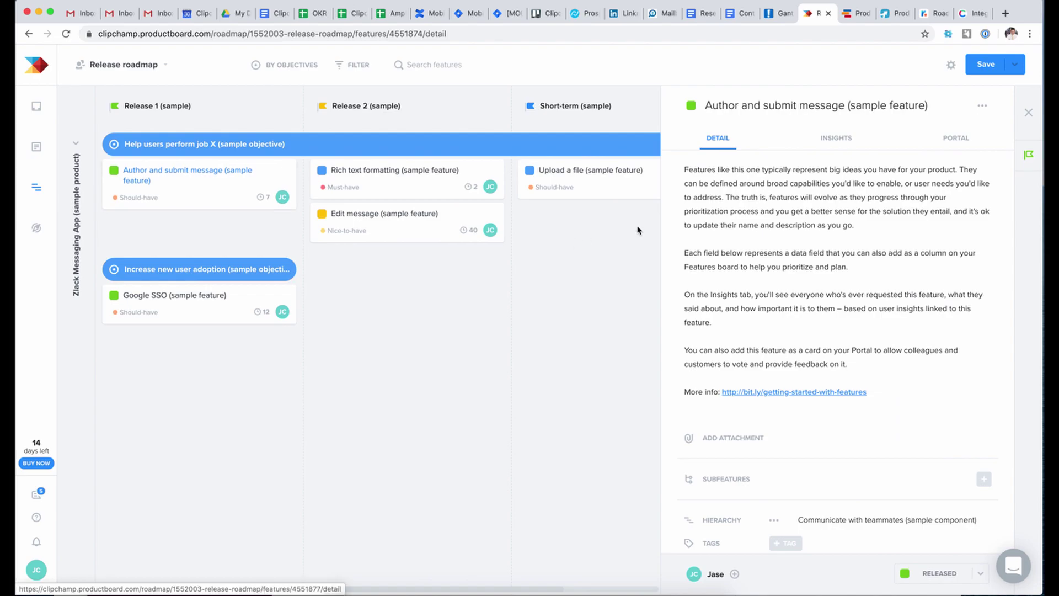
scroll(837, 274, "down", 5)
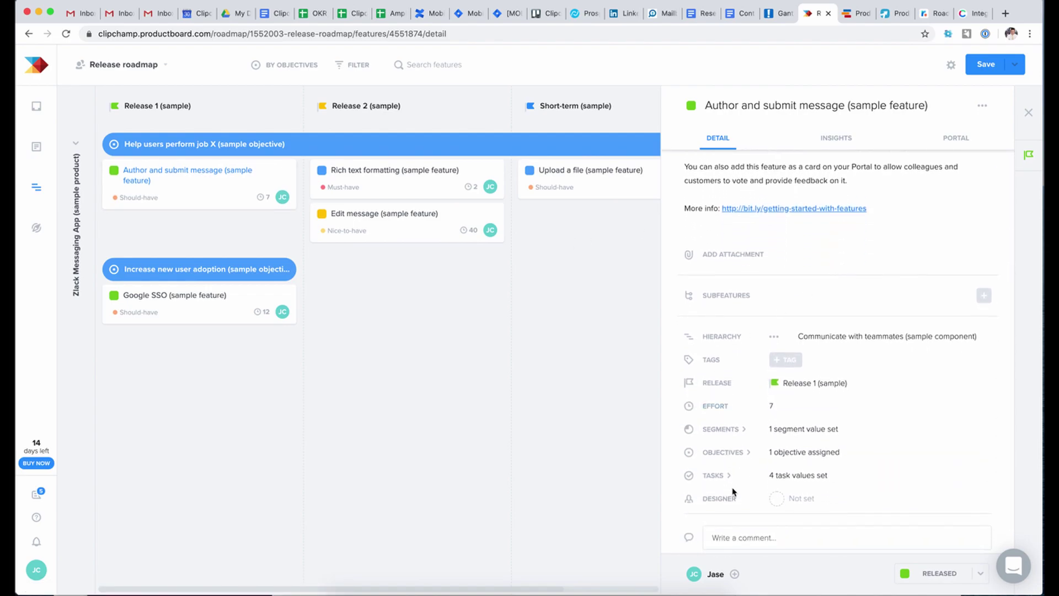
scroll(734, 491, "down", 1)
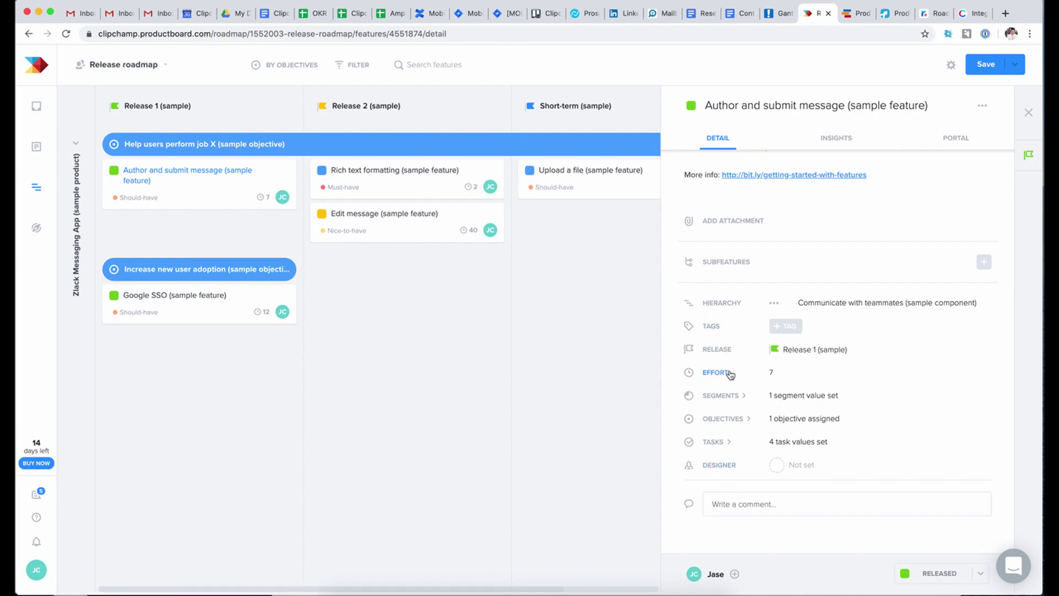
scroll(750, 269, "up", 5)
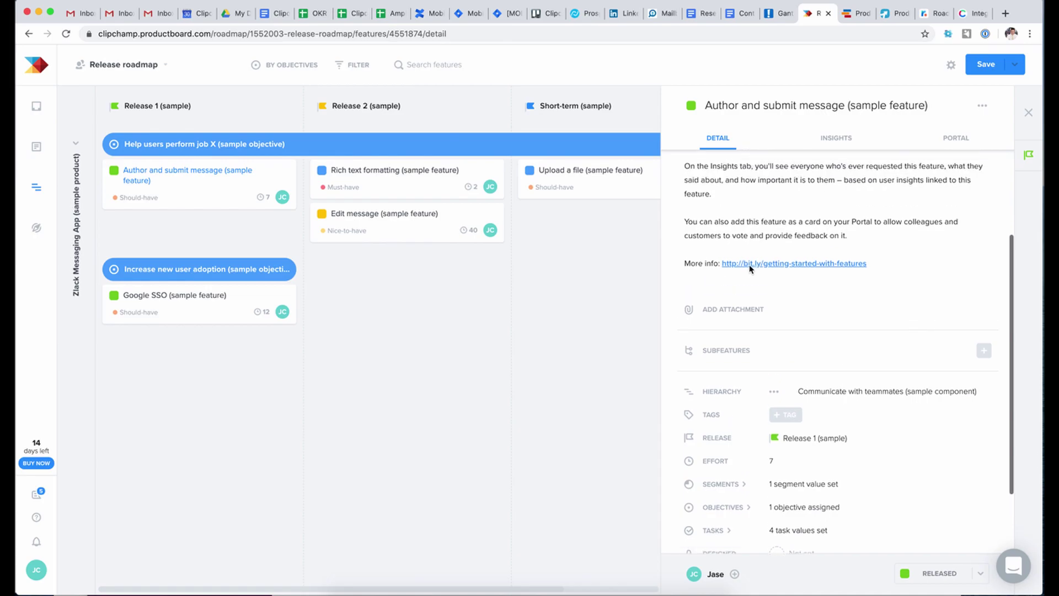
left_click(847, 141)
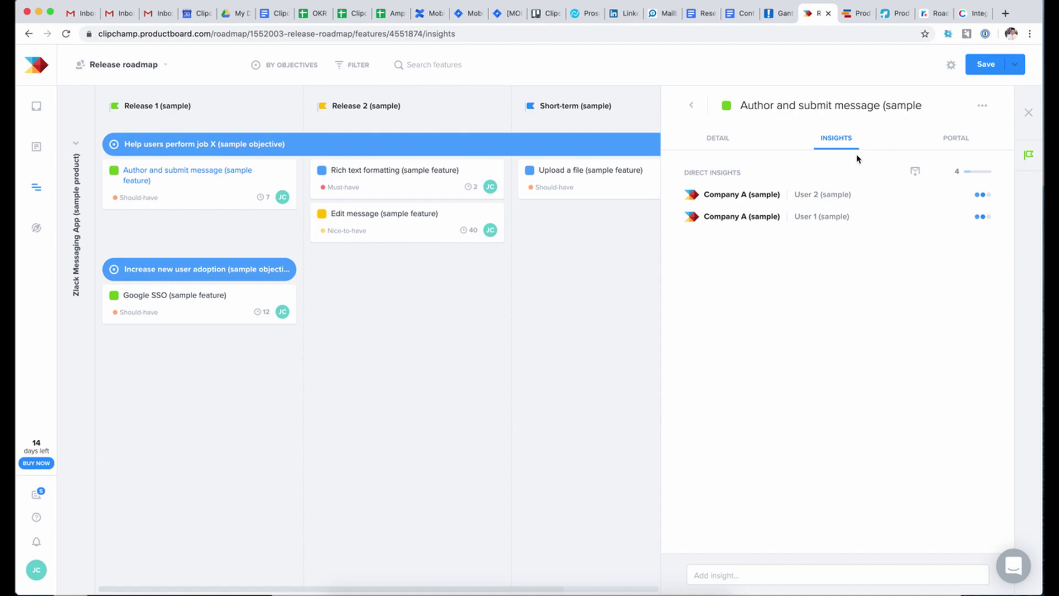
left_click(947, 145)
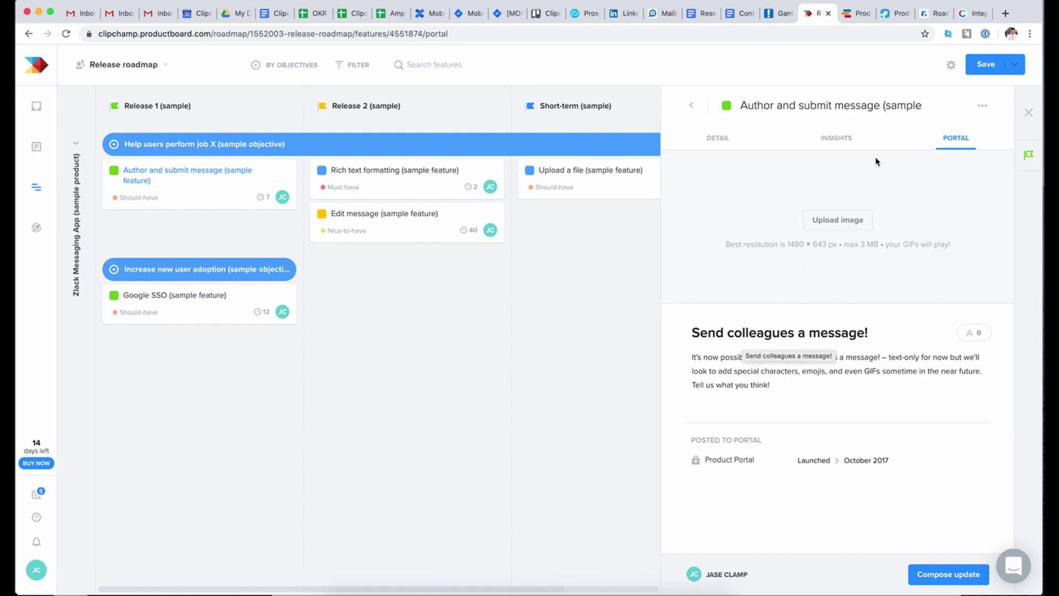
left_click(832, 146)
left_click(709, 151)
left_click(772, 20)
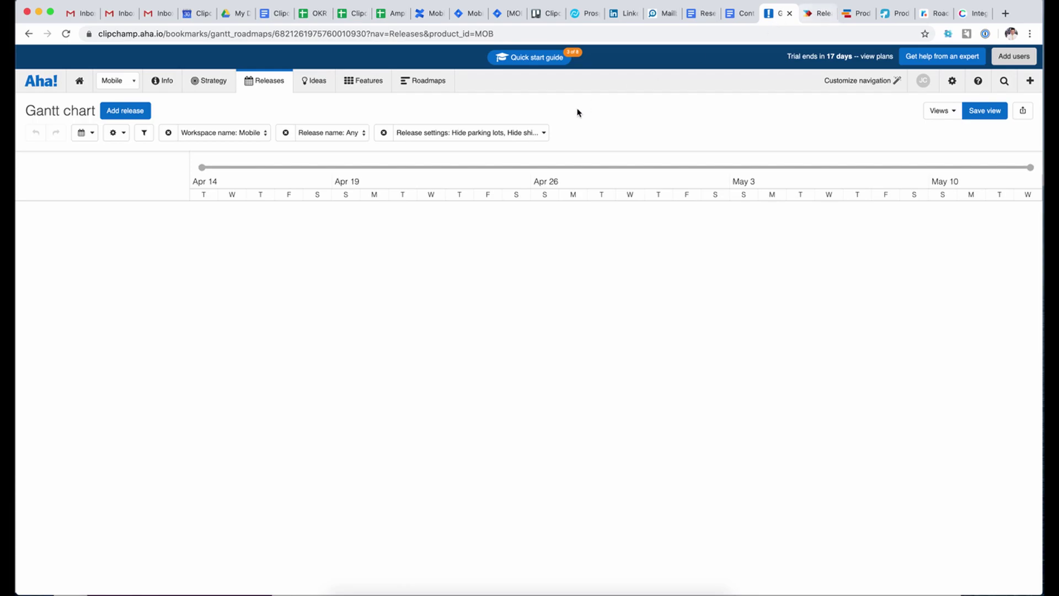
left_click(807, 16)
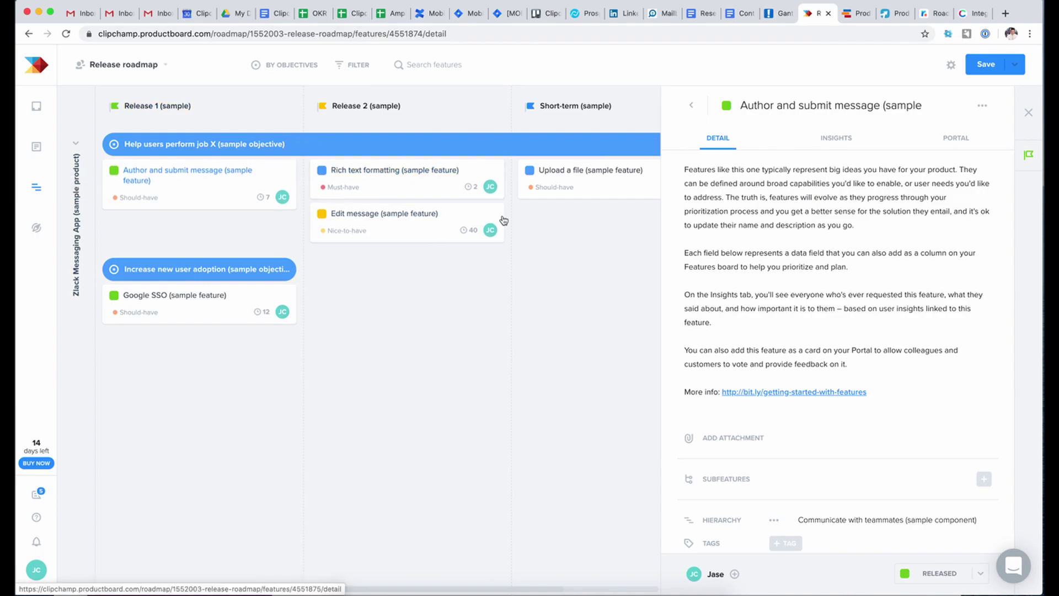
scroll(760, 206, "down", 5)
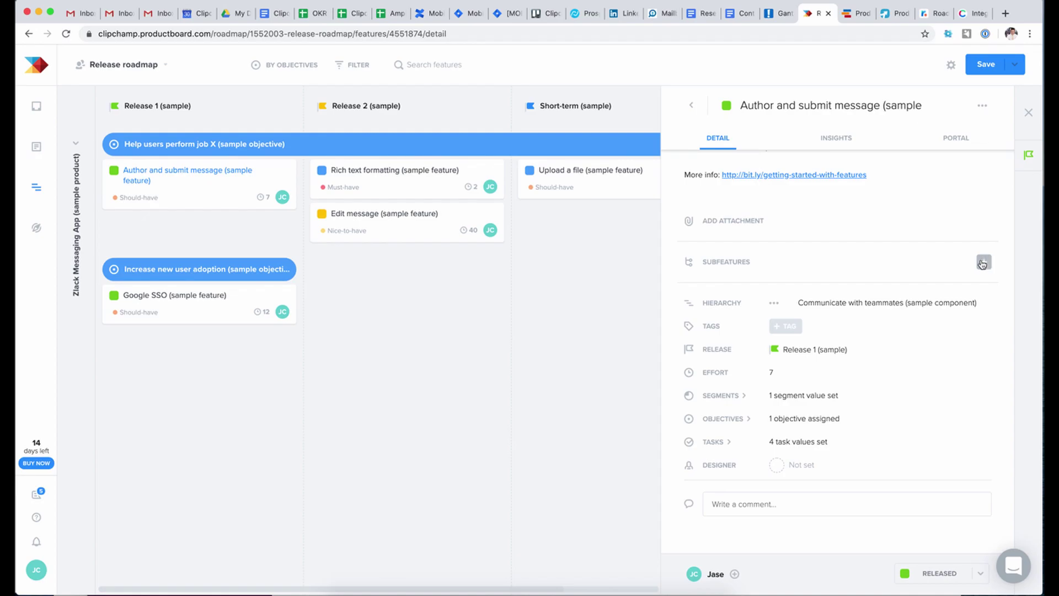
scroll(938, 254, "up", 4)
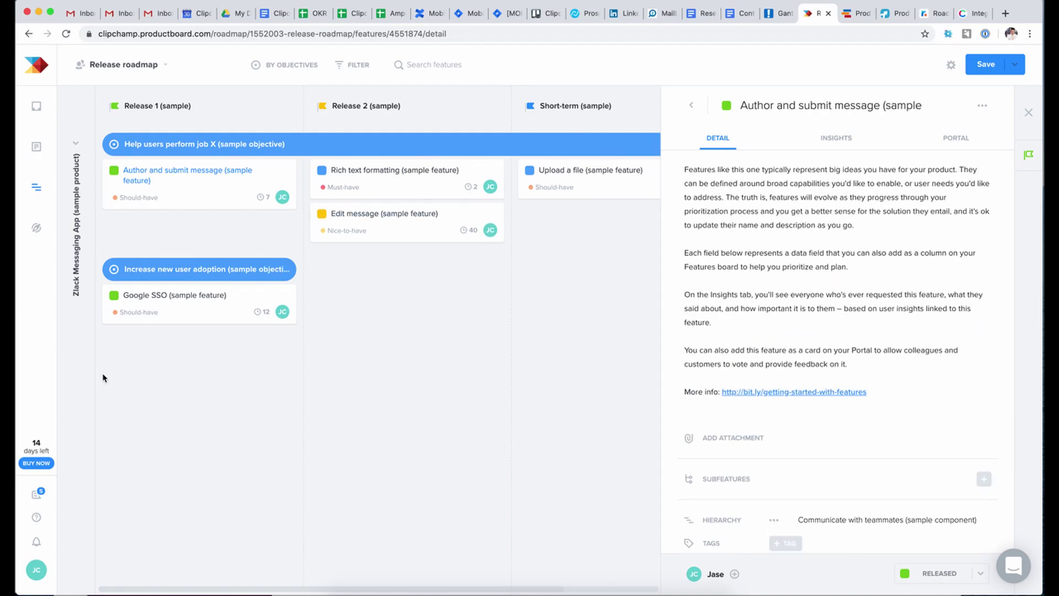
- Open productboard's help resources and go to the support site
left_click(38, 498)
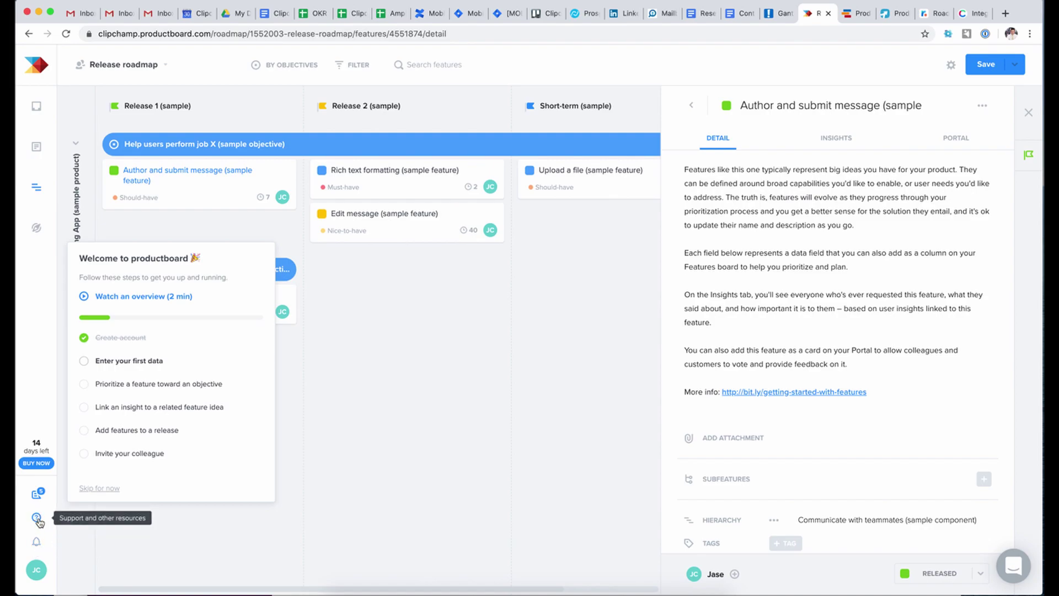
left_click(37, 519)
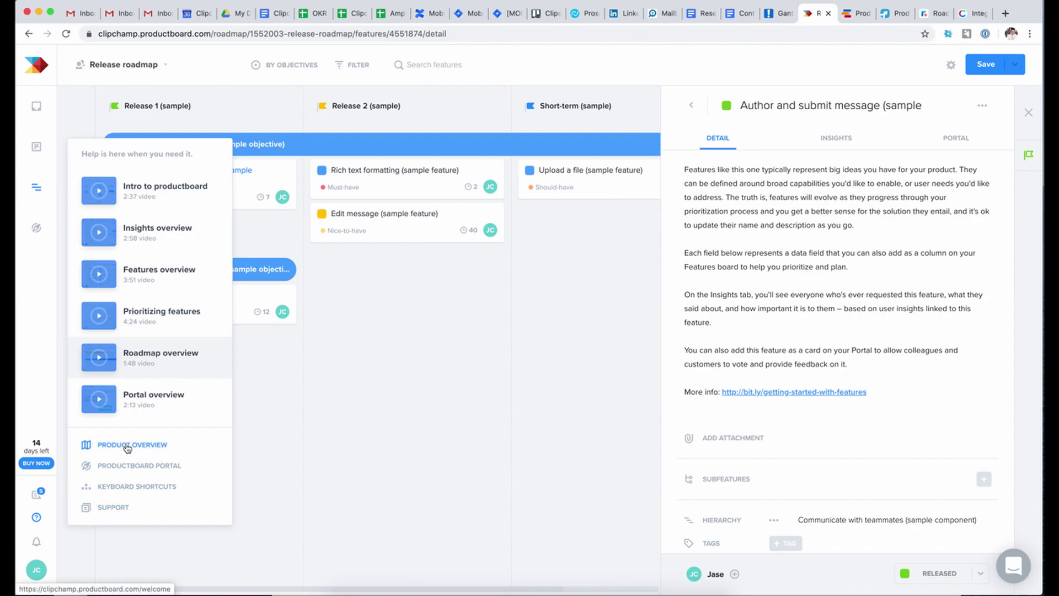
left_click(157, 518)
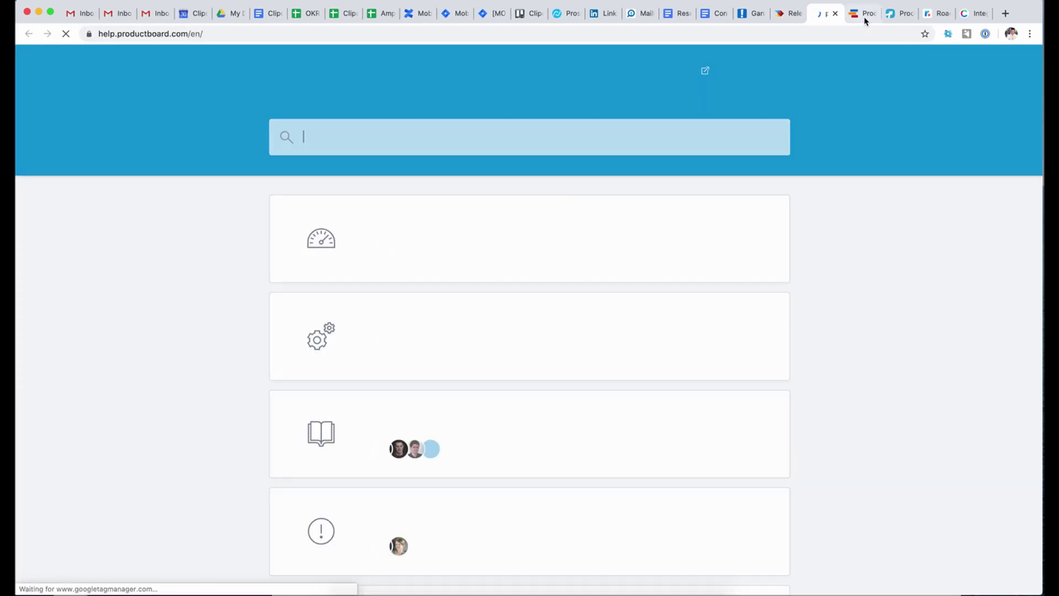
- Search the help articles for 'workflow', then 'status', and start a new search
type("worl")
type("flow")
key("Return")
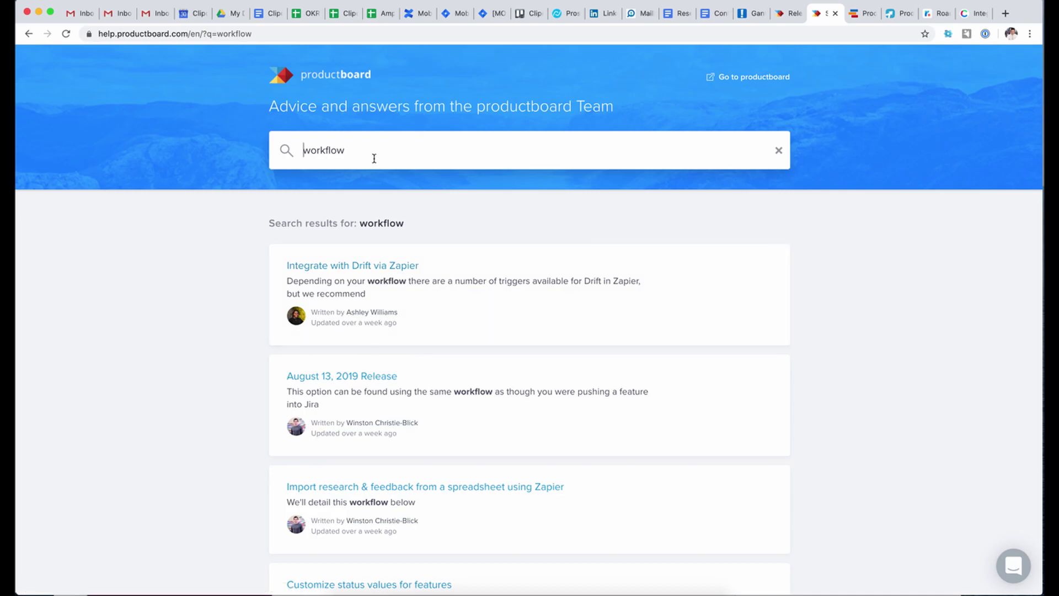
double_click(351, 146)
type("status")
key("Return")
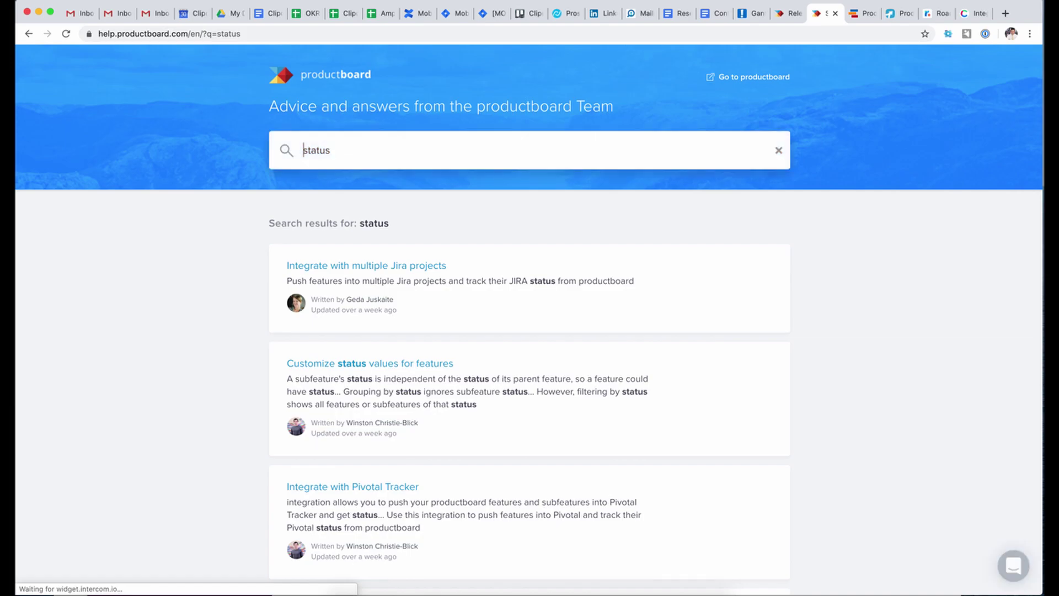
double_click(345, 154)
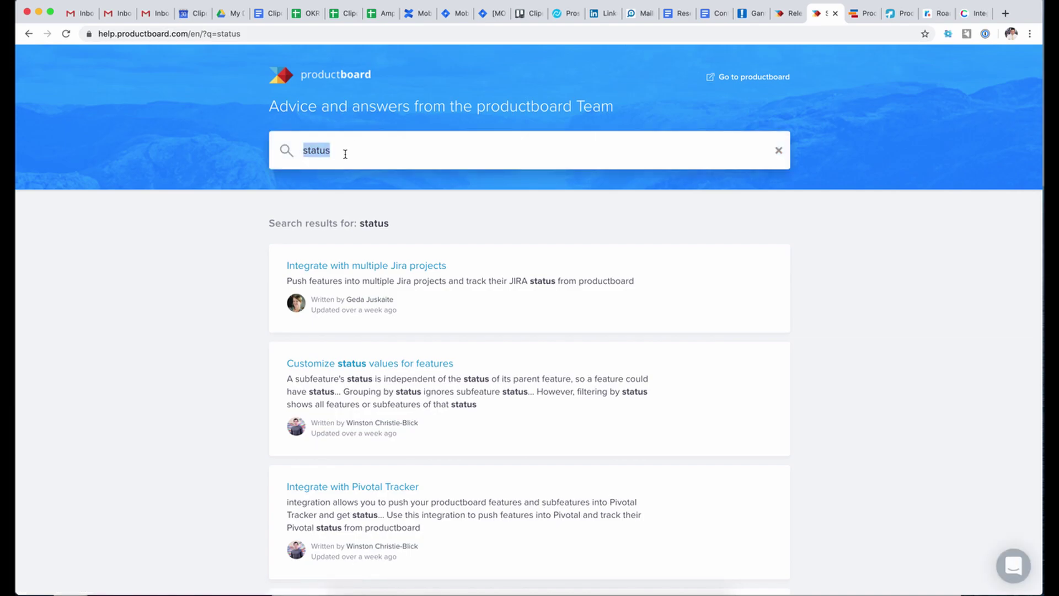
type("pr")
- Close the help site and resources, check the roadmap display settings, then switch to ProductPlan
left_click(835, 13)
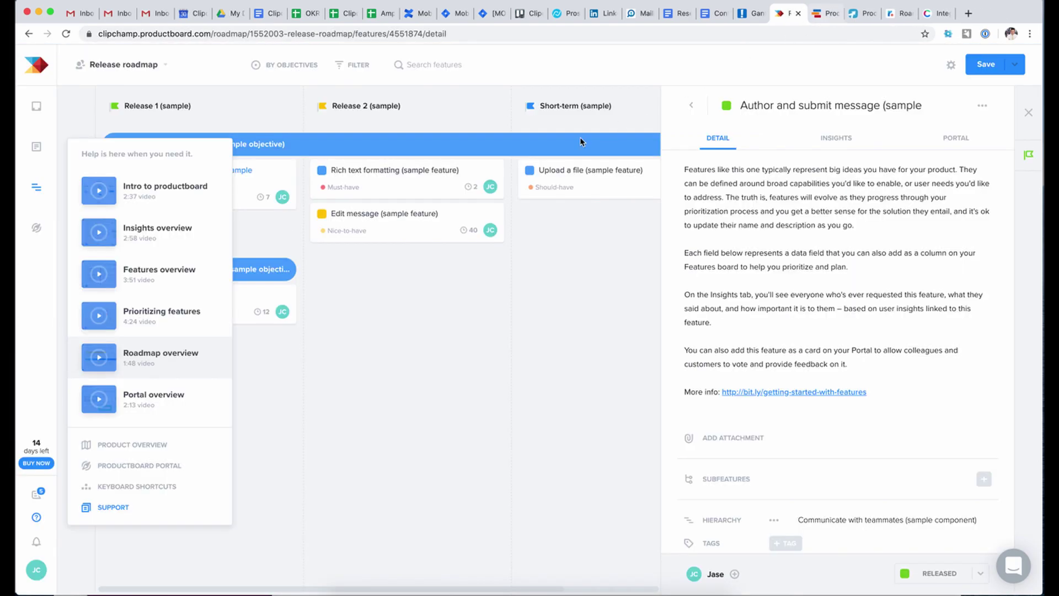
left_click(333, 427)
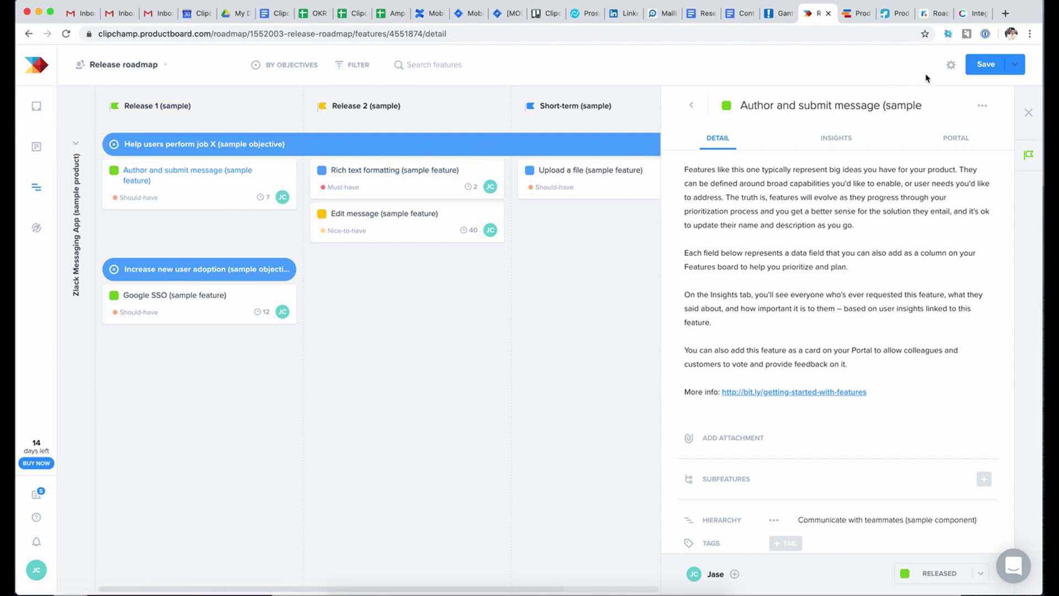
left_click(950, 66)
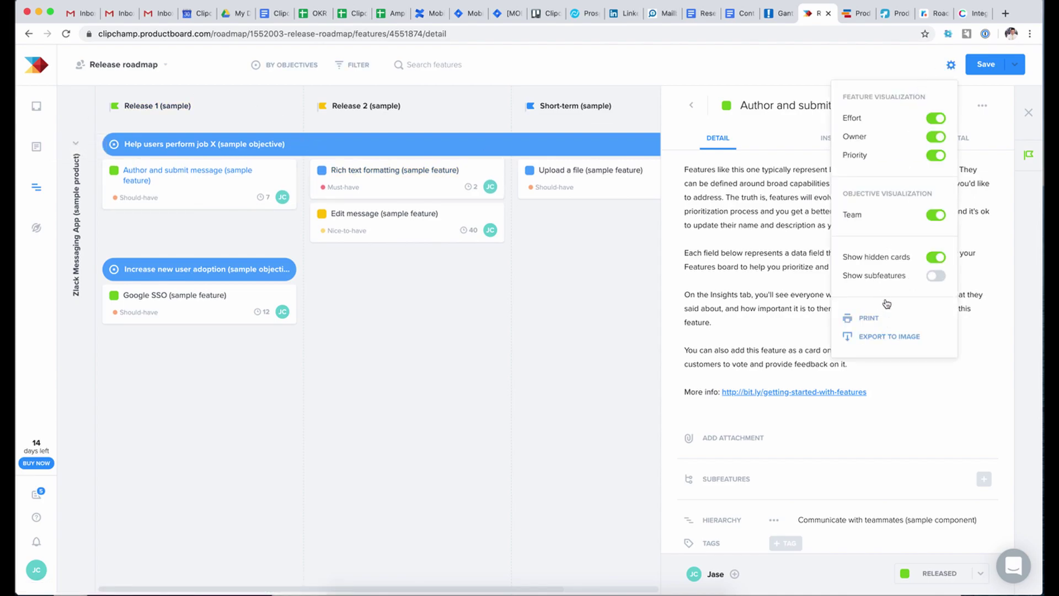
left_click(883, 80)
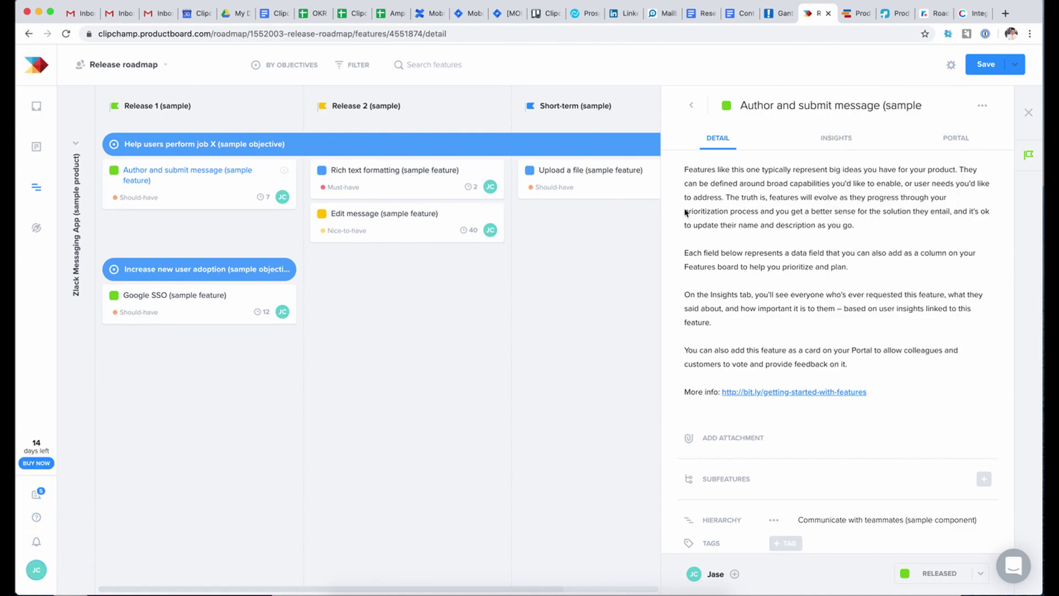
scroll(712, 234, "down", 5)
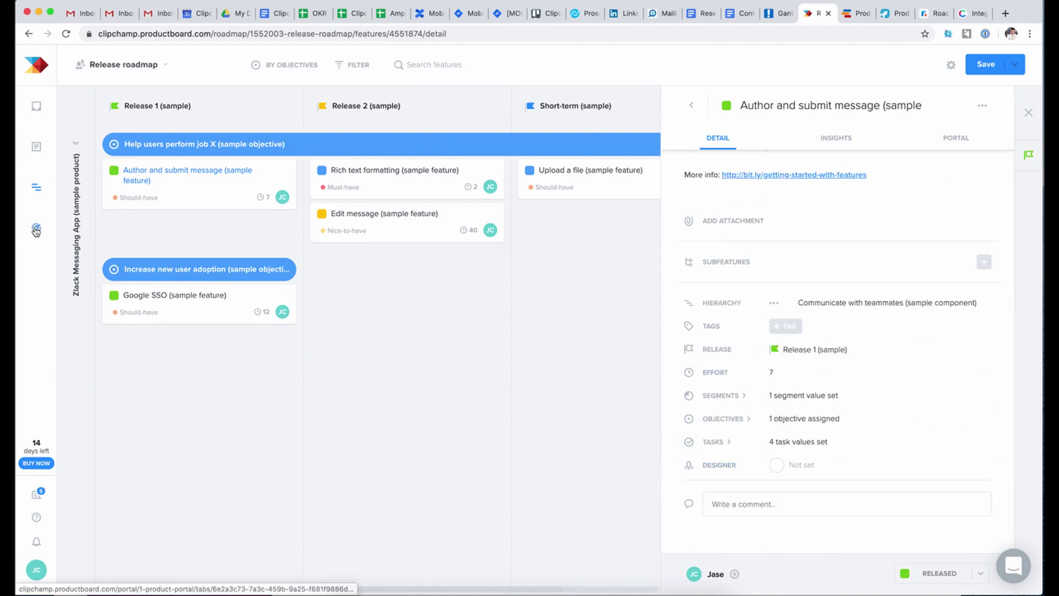
left_click(853, 15)
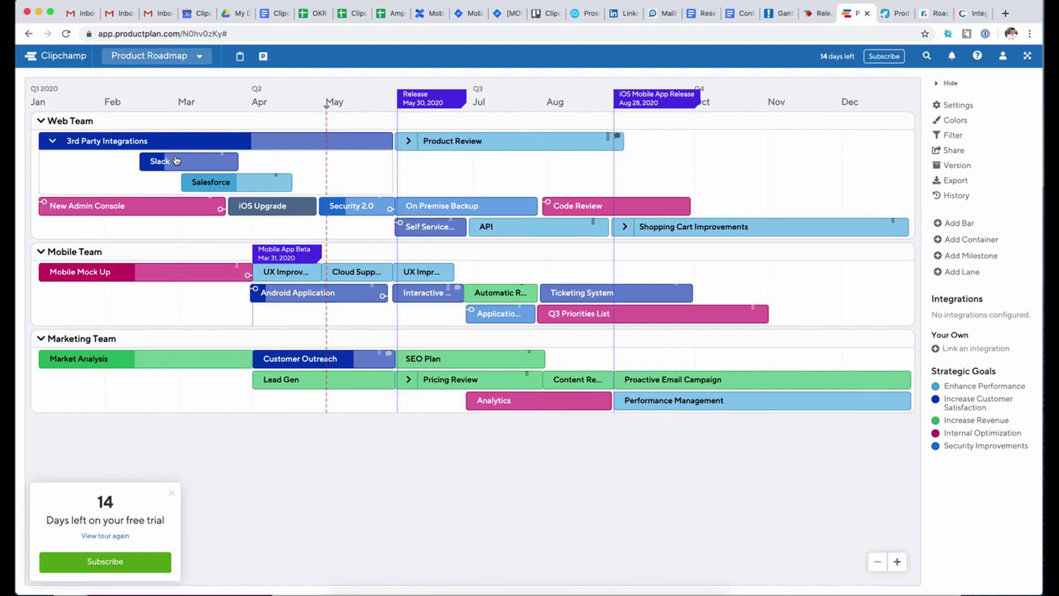
- Review the Slack item's edit form in ProductPlan, then return to ProdPad's card form
left_click(175, 157)
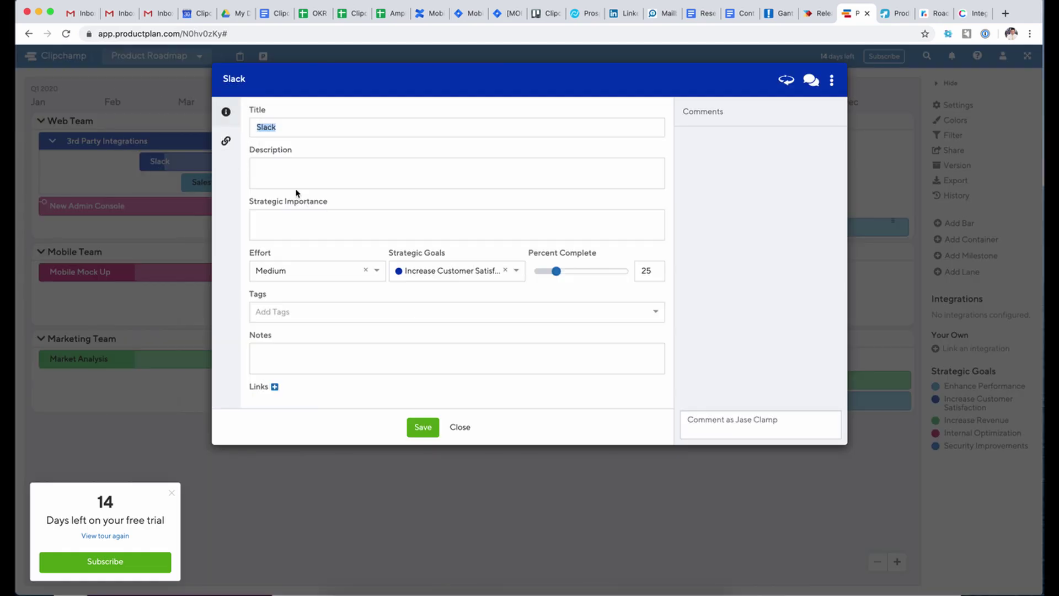
scroll(387, 303, "down", 2)
scroll(387, 306, "down", 4)
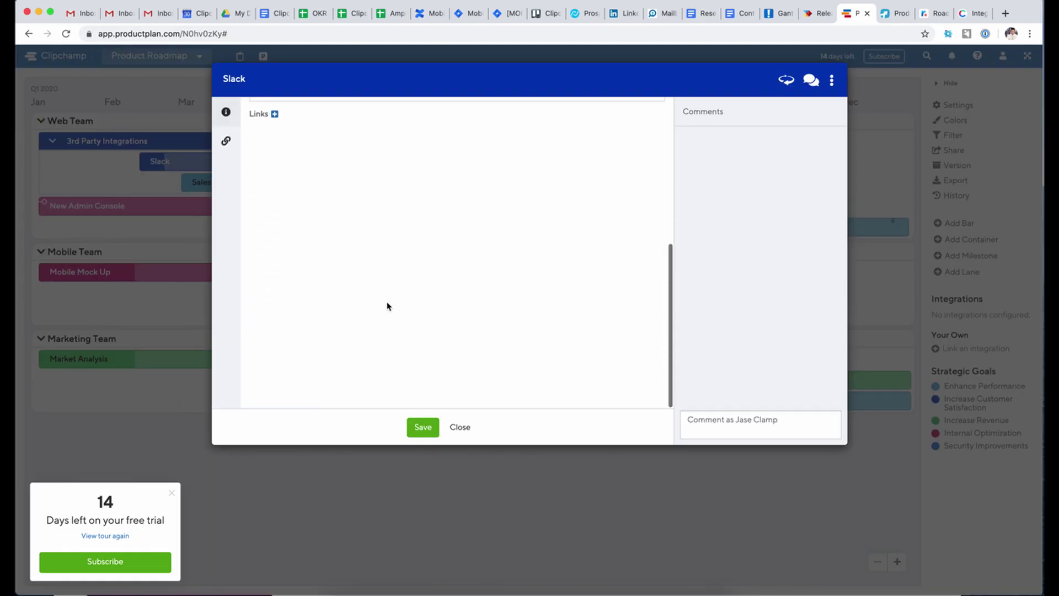
scroll(387, 306, "up", 5)
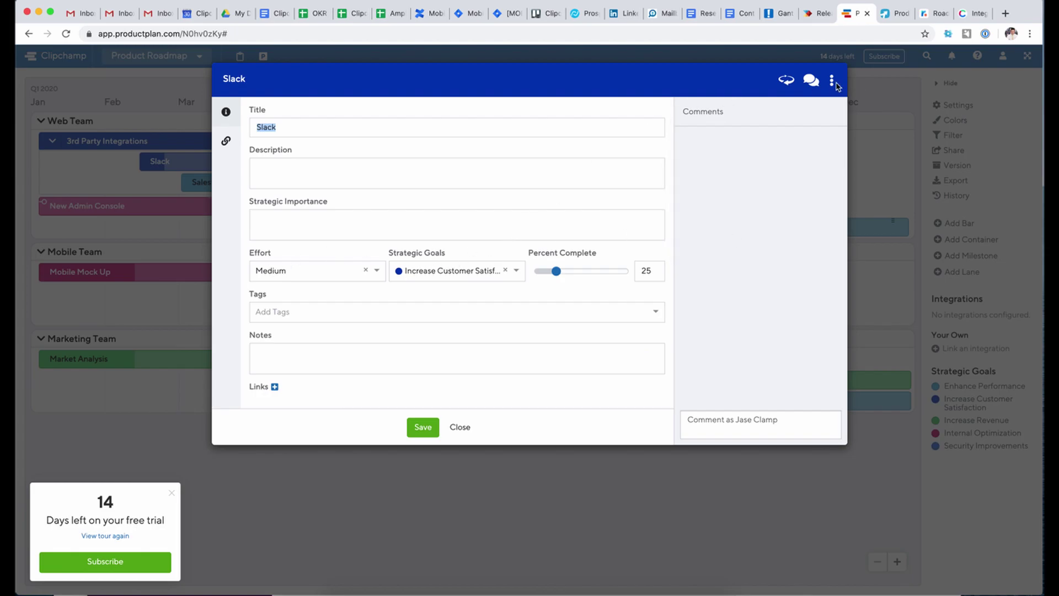
left_click(859, 102)
left_click(894, 15)
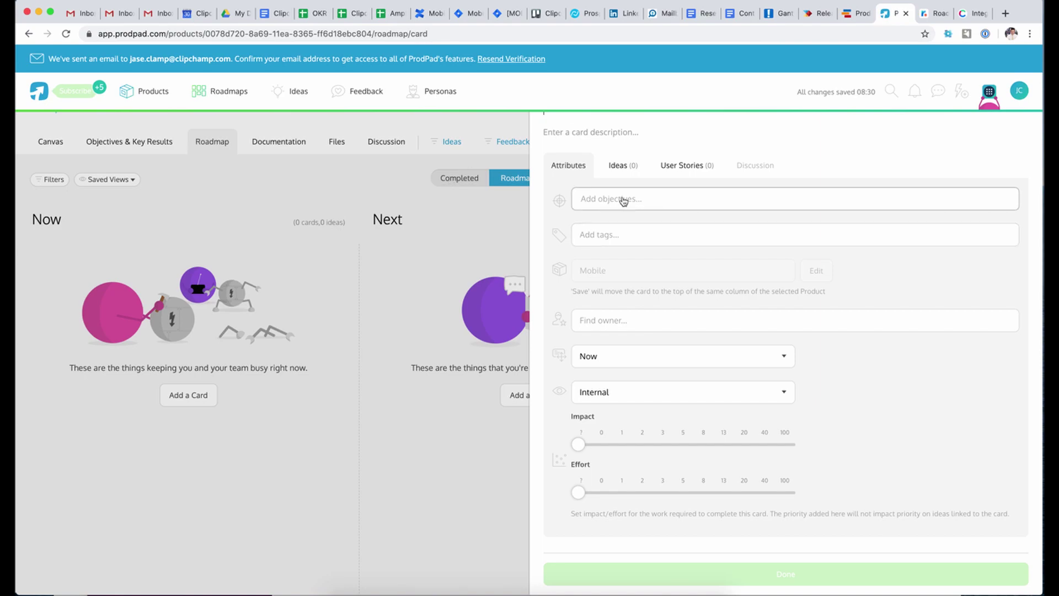
- Title the card 'Support via intercom', keeping it in the Now stage with Internal visibility
scroll(595, 182, "up", 1)
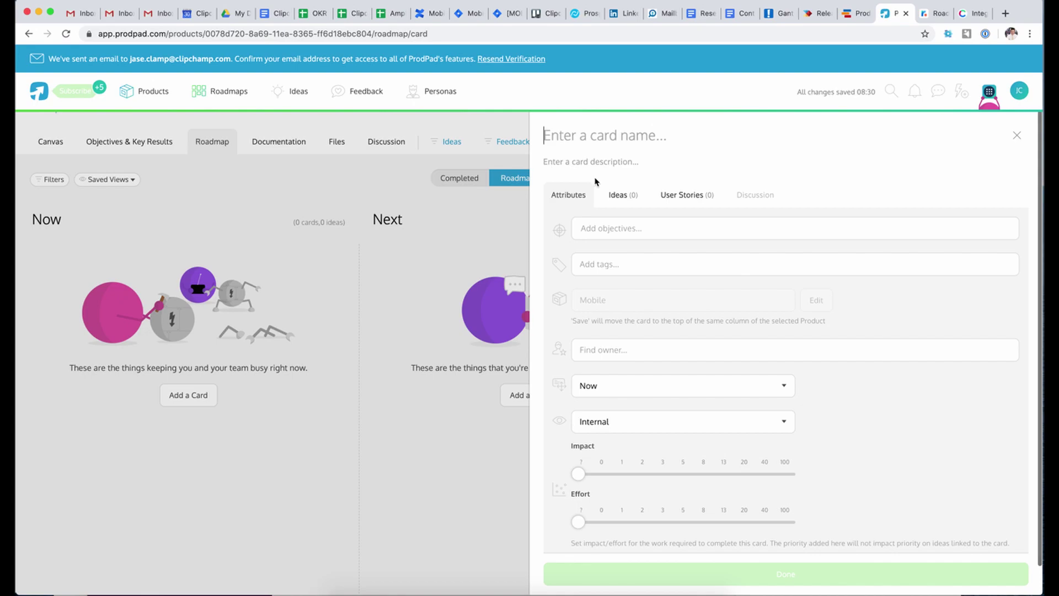
type("Support")
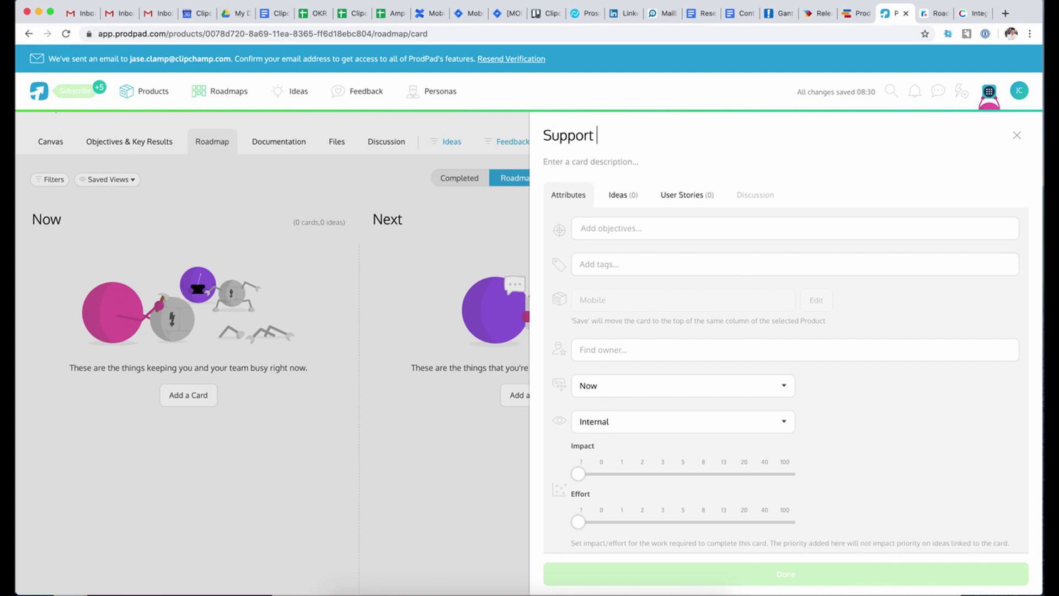
type(" via intercome")
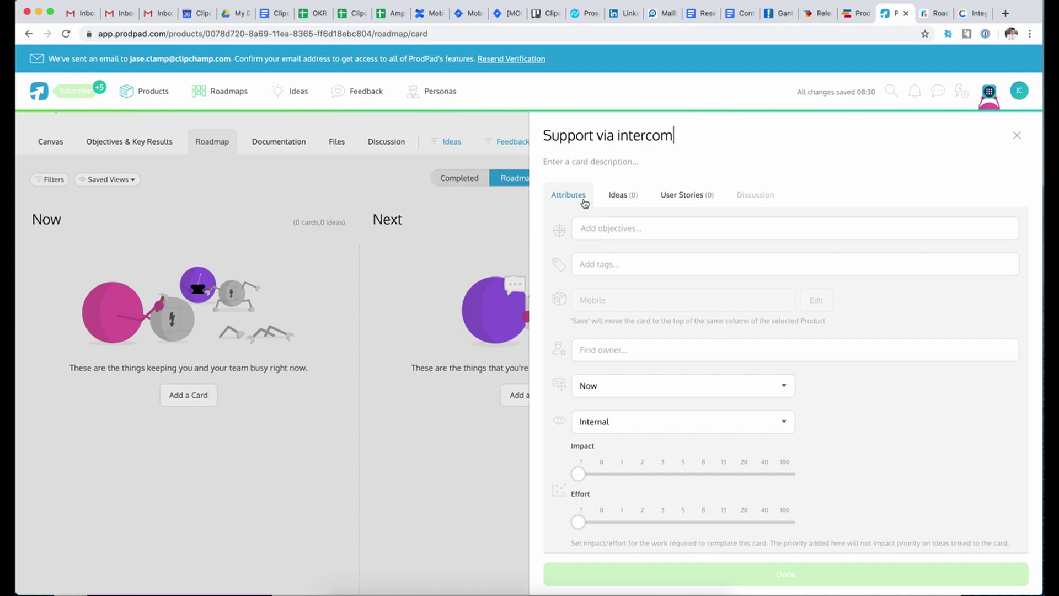
scroll(631, 321, "down", 1)
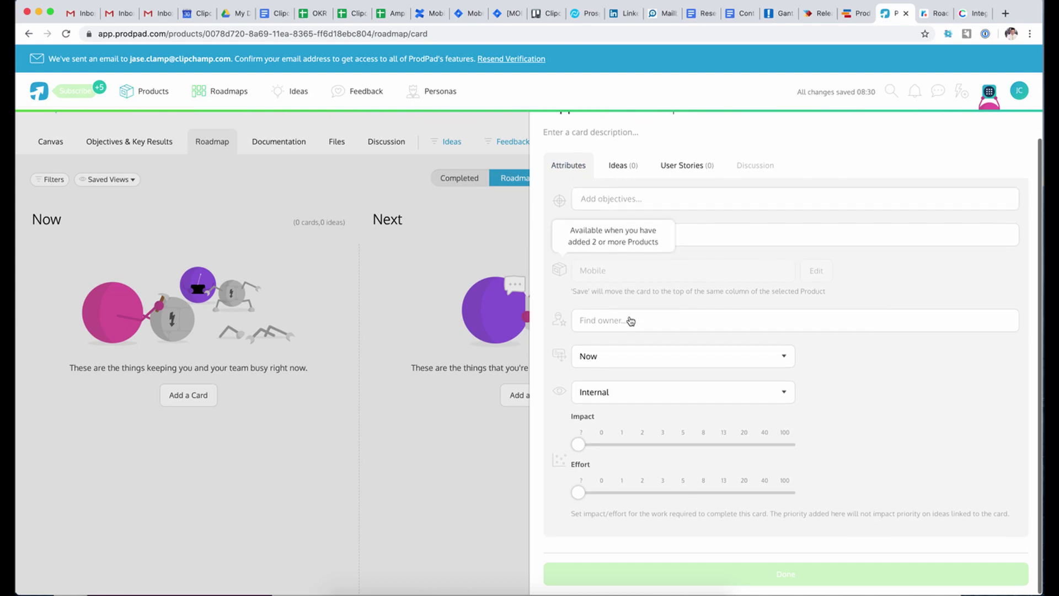
left_click(631, 362)
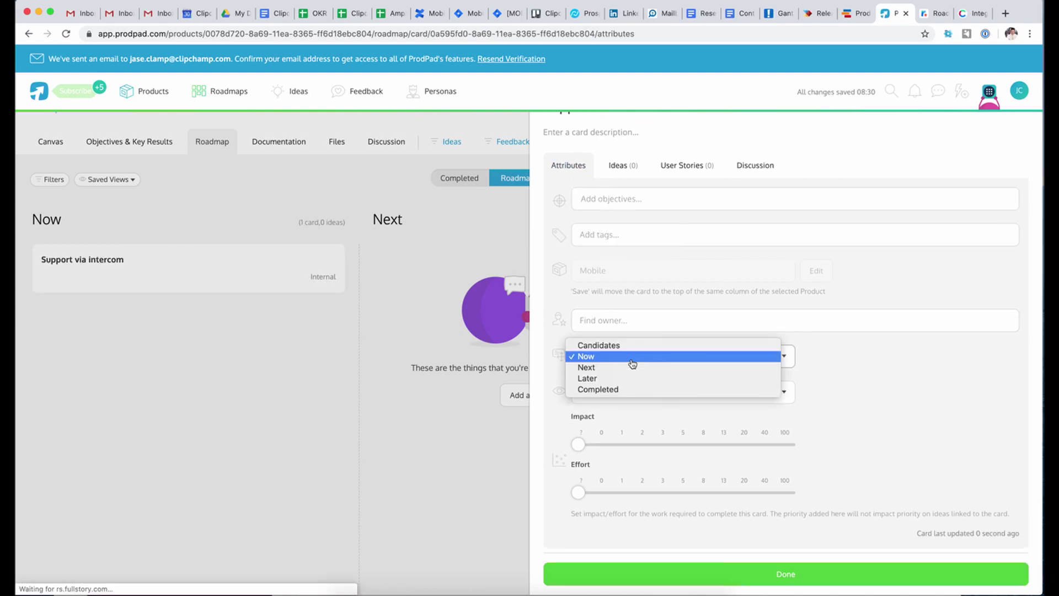
left_click(825, 375)
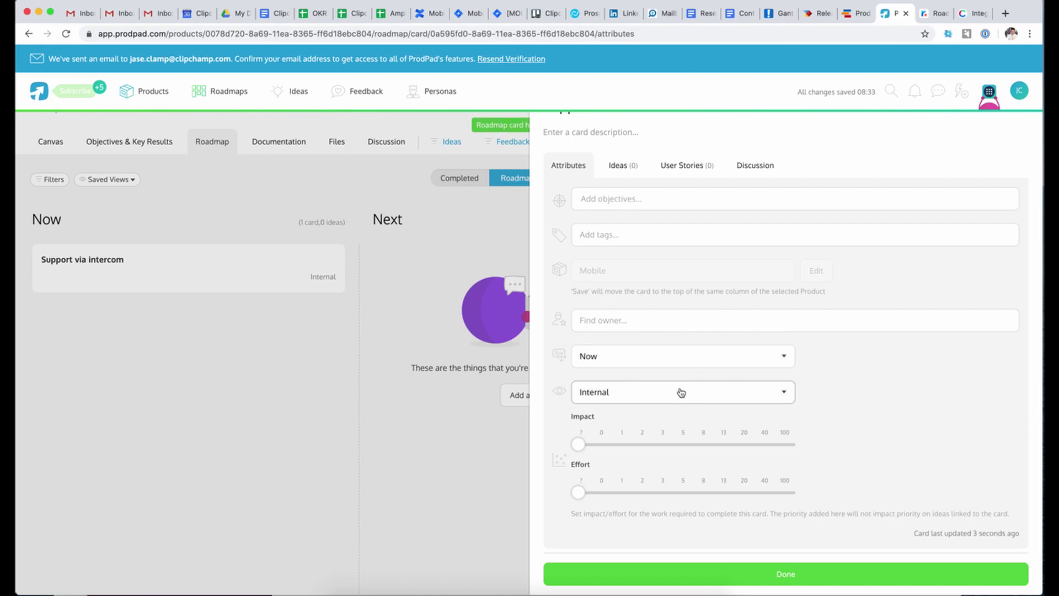
left_click(660, 401)
left_click(812, 400)
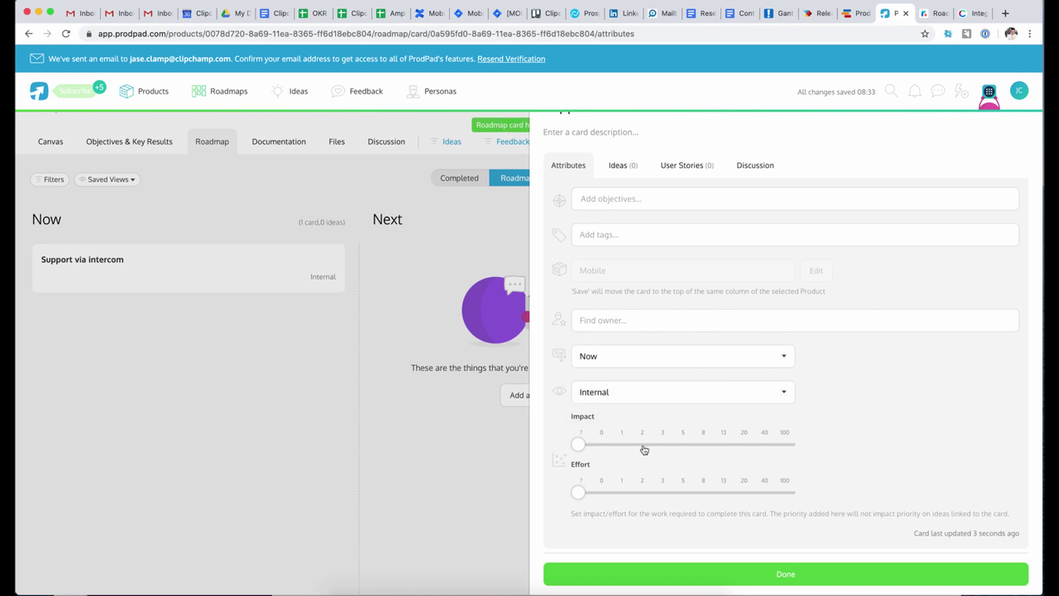
scroll(679, 510, "up", 1)
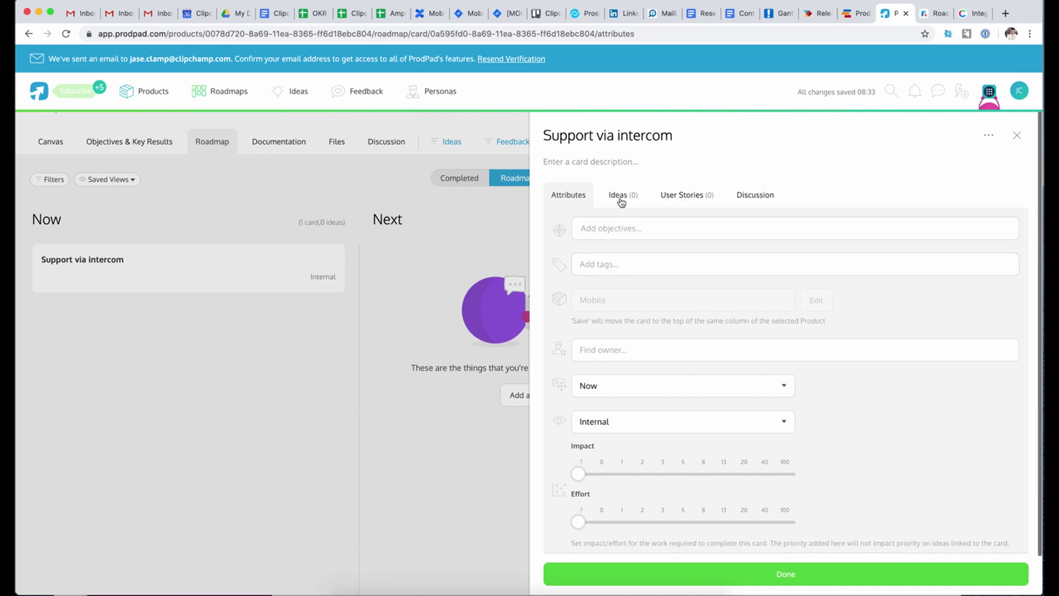
left_click(622, 196)
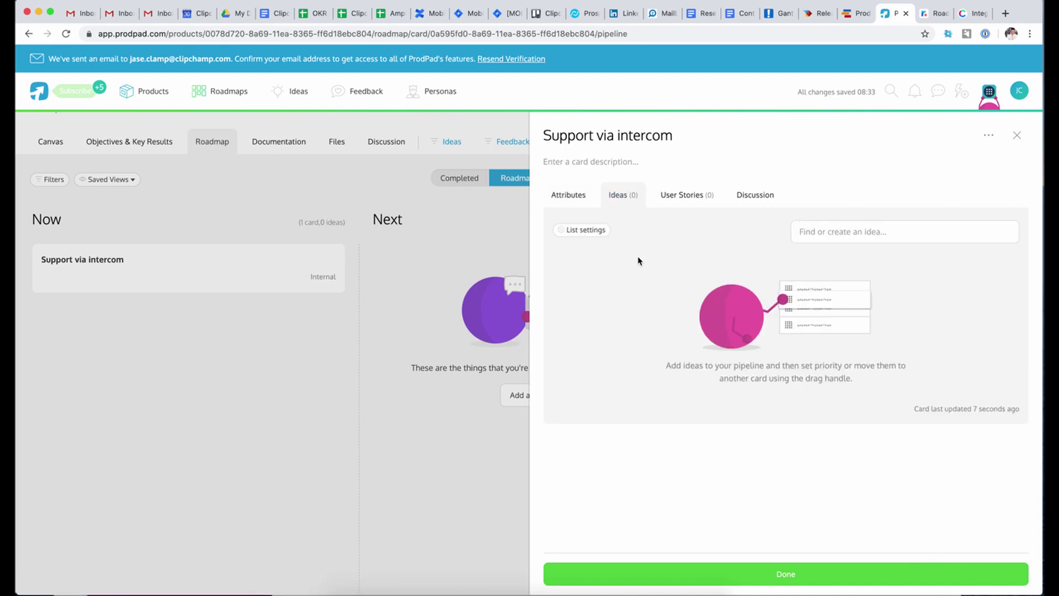
left_click(685, 193)
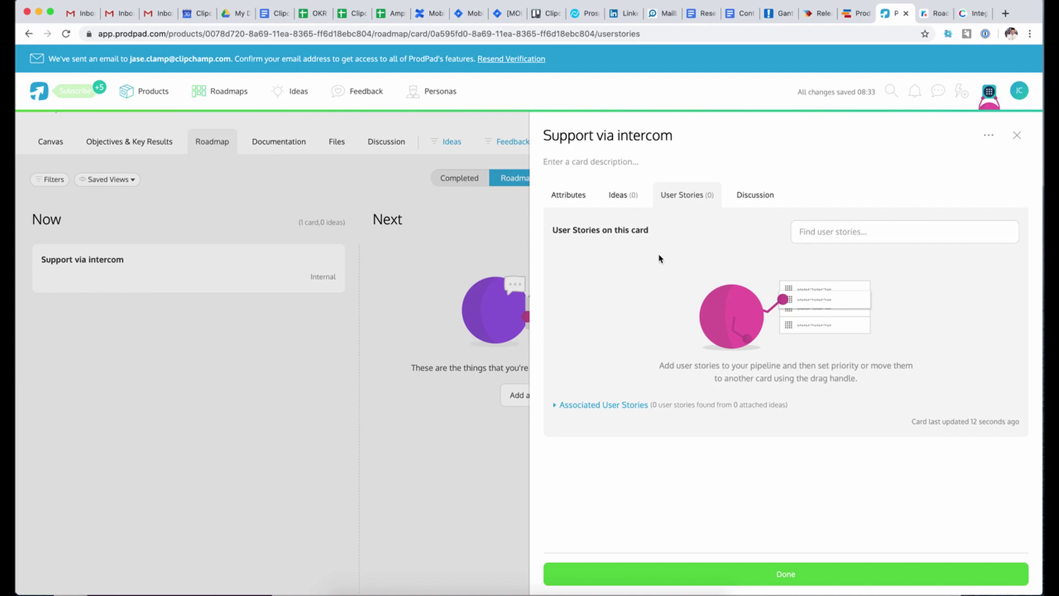
left_click(568, 206)
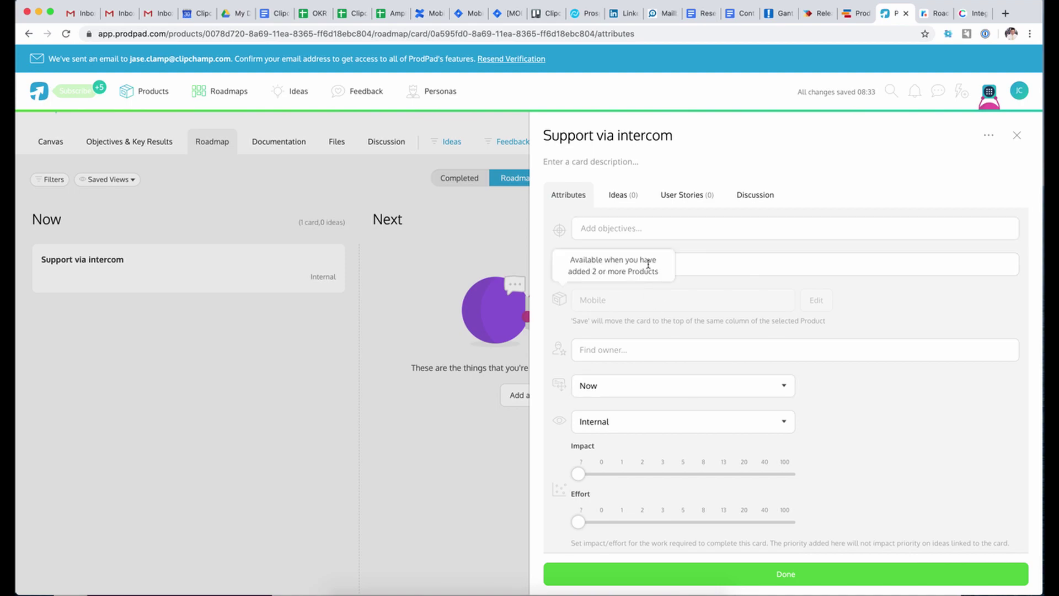
- Write the card description 'Some words to say what this is.' and save it
left_click(600, 164)
type("Som")
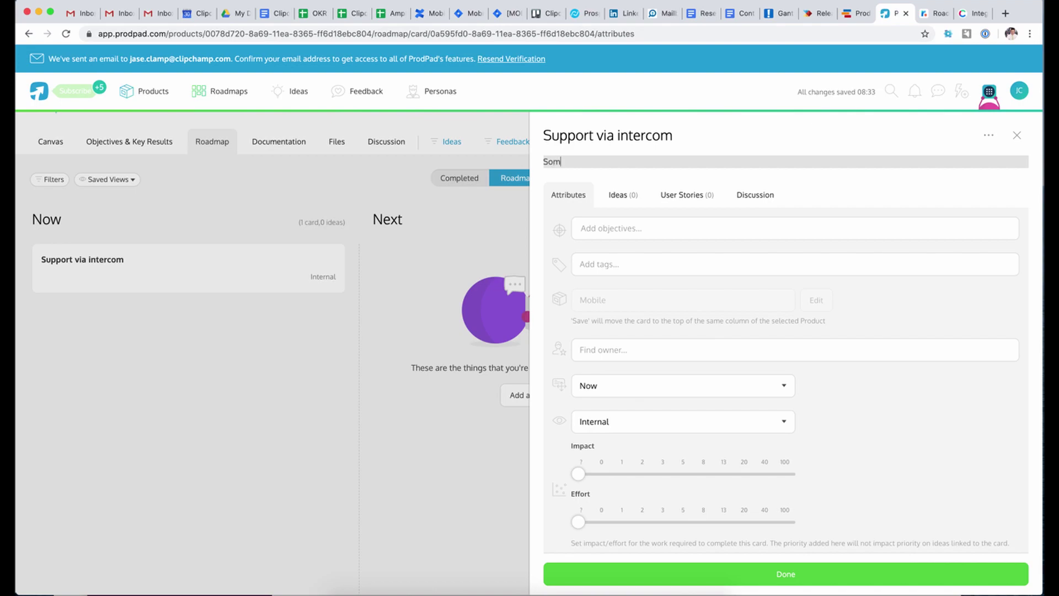
type("e workdds to say what this is.")
key("Return")
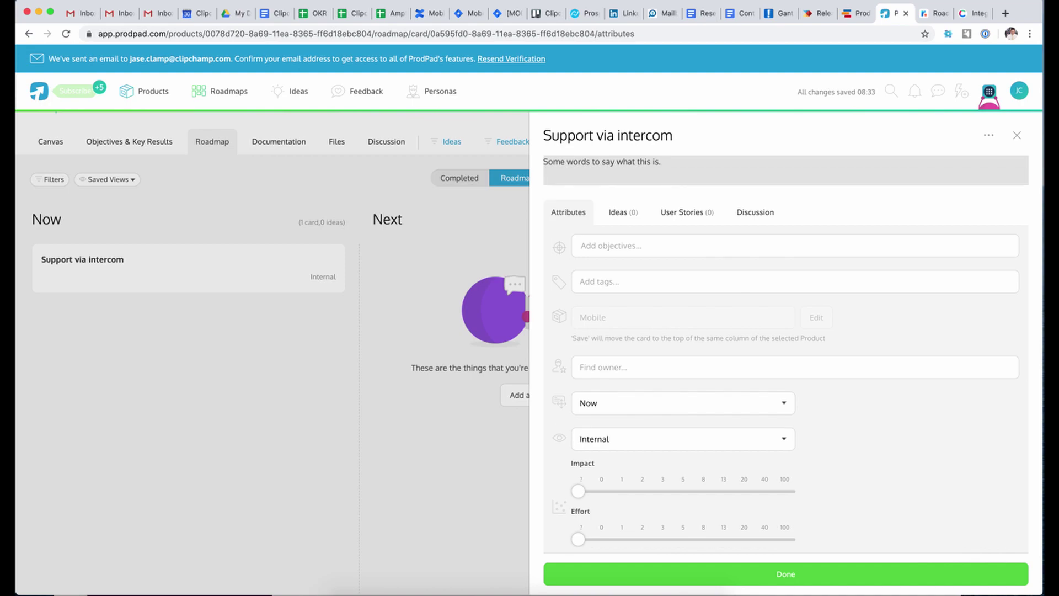
left_click(669, 200)
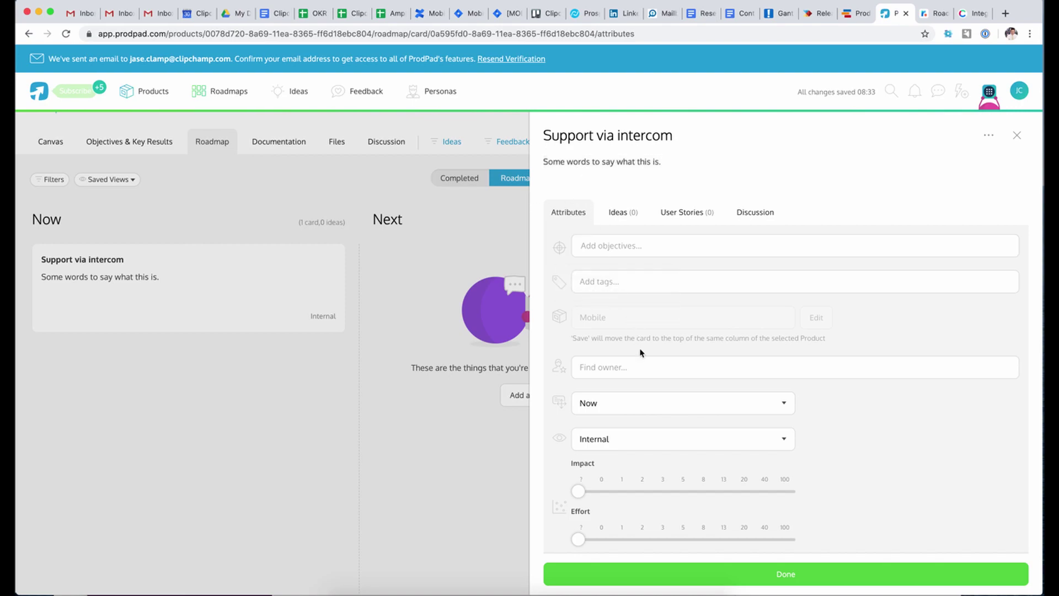
- Check the card's more-options menu without choosing anything, then open the objectives list
scroll(640, 353, "down", 1)
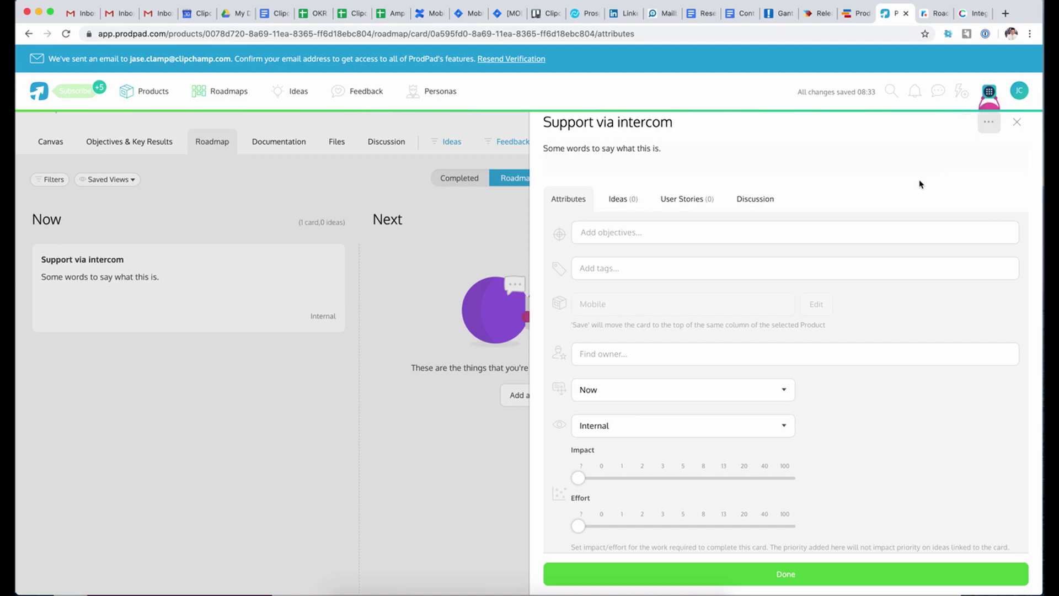
left_click(987, 129)
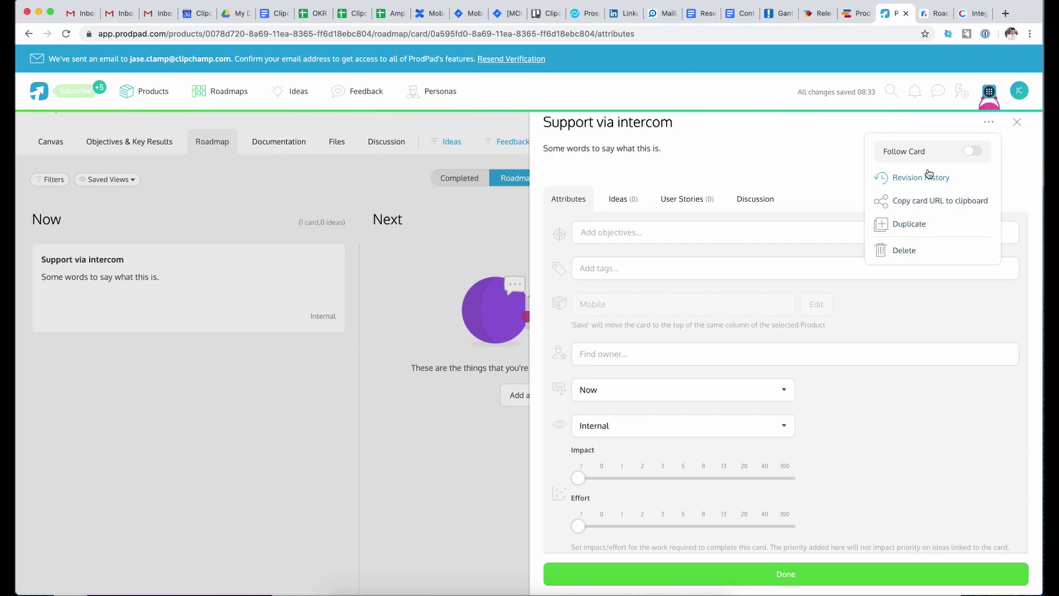
left_click(786, 153)
left_click(815, 180)
scroll(815, 181, "down", 1)
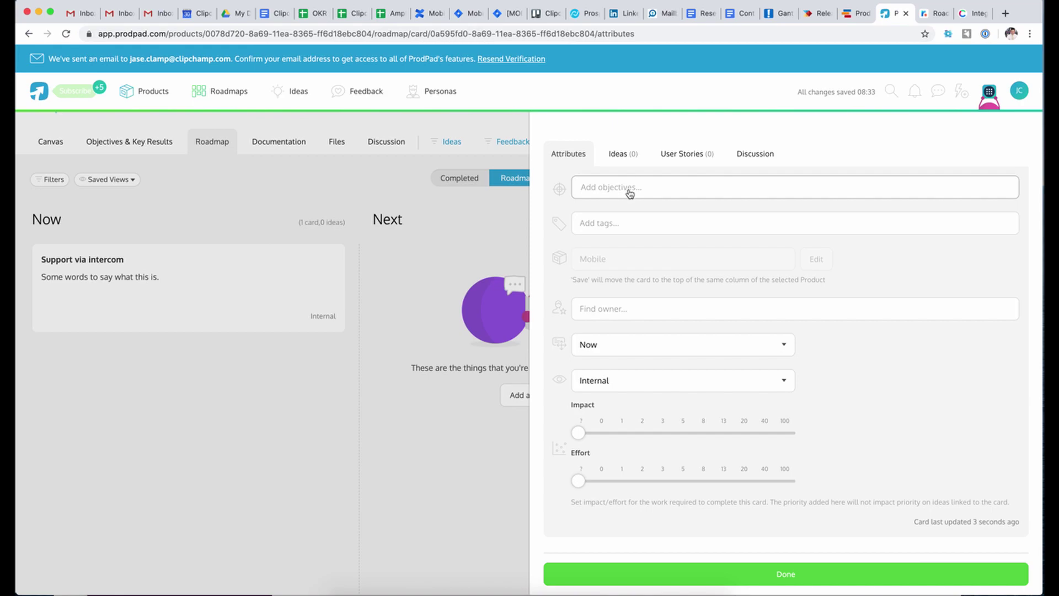
left_click(597, 188)
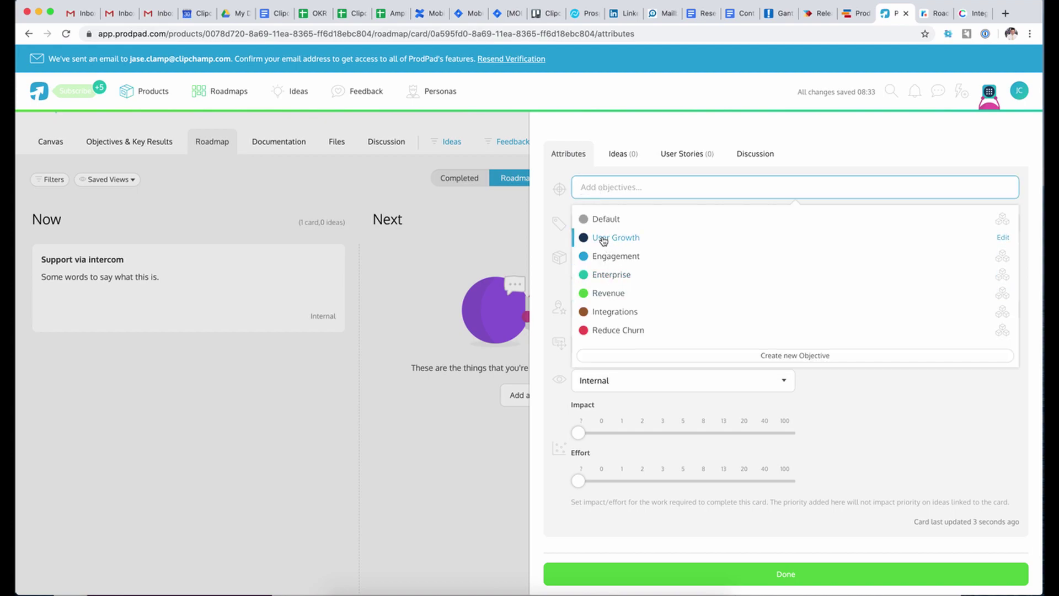
- Browse the objectives, tags and owner lists without adding anything, then close the card
left_click(560, 210)
left_click(616, 188)
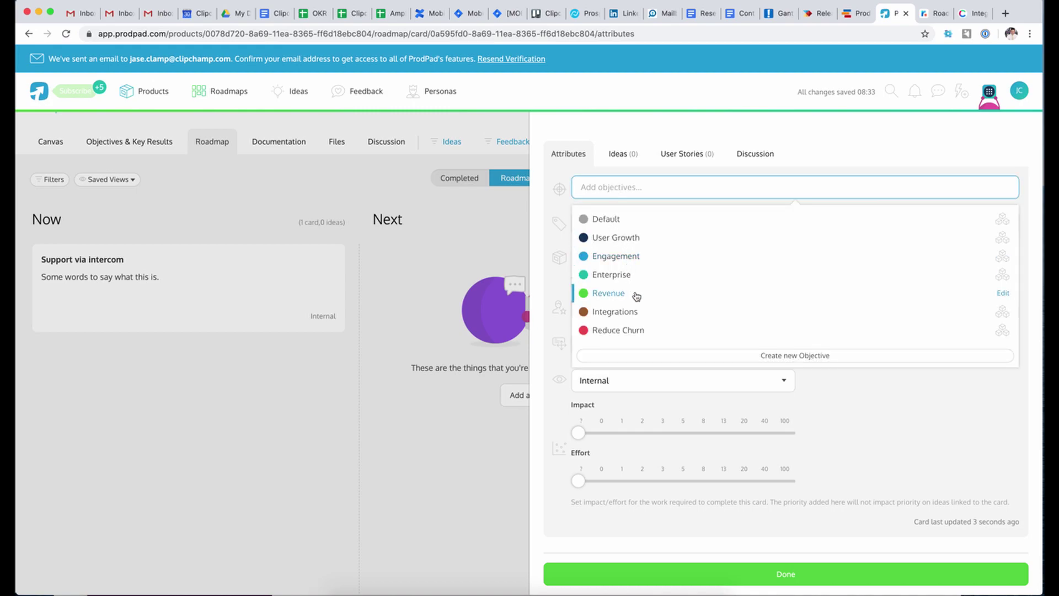
left_click(611, 223)
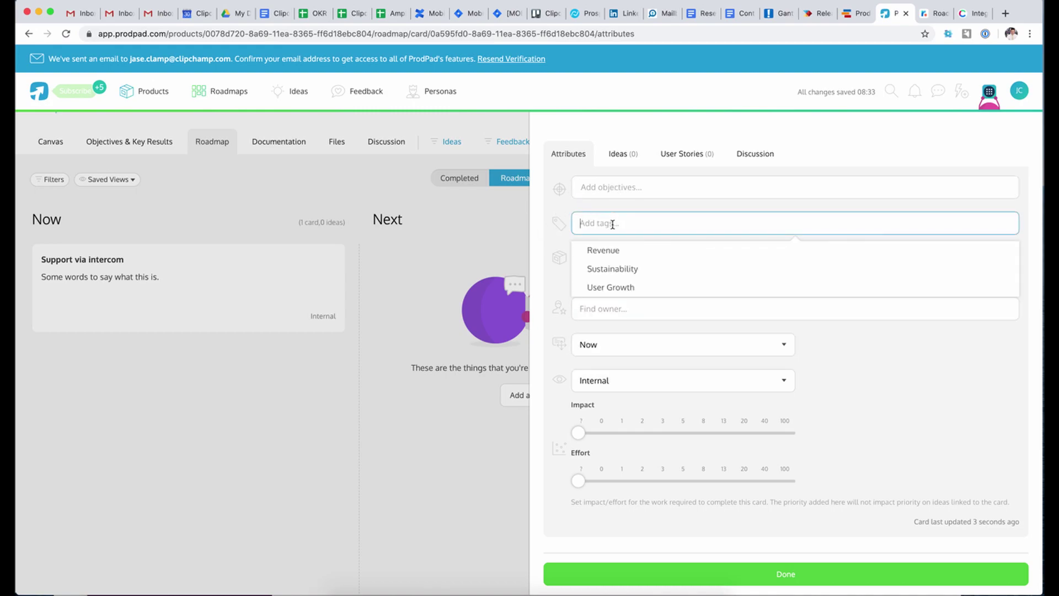
left_click(557, 241)
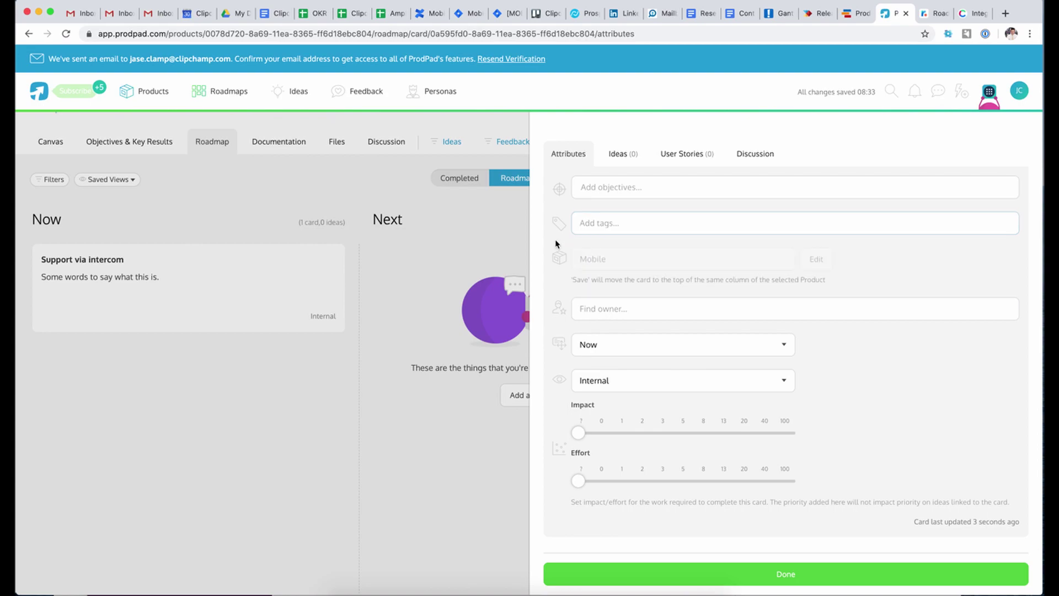
left_click(640, 306)
left_click(594, 291)
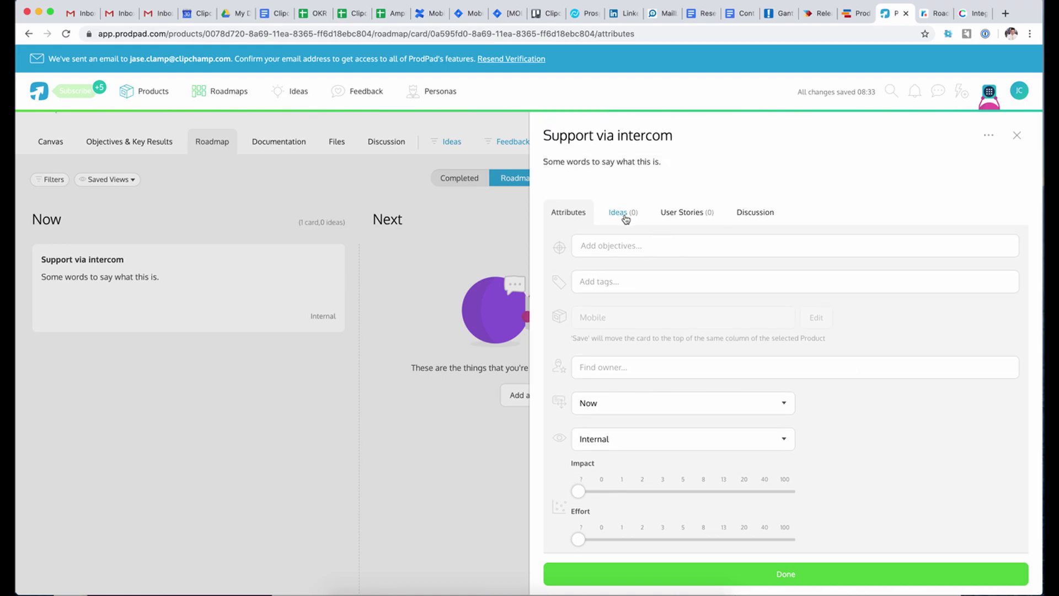
left_click(1015, 136)
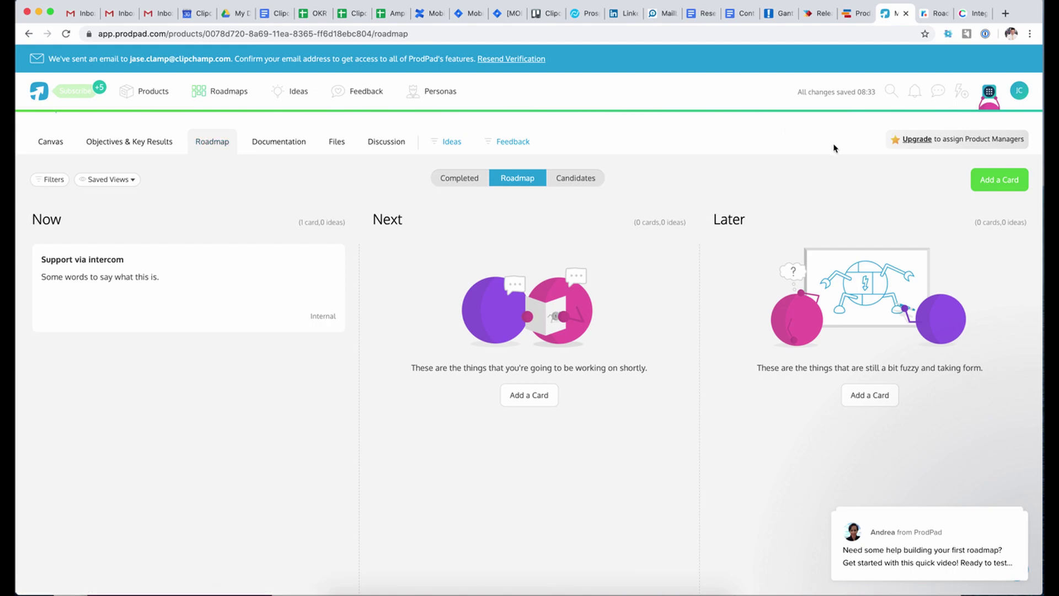
- Check the roadmap view options without changing them, then bring up the Mobile product's ··· options menu
left_click(135, 182)
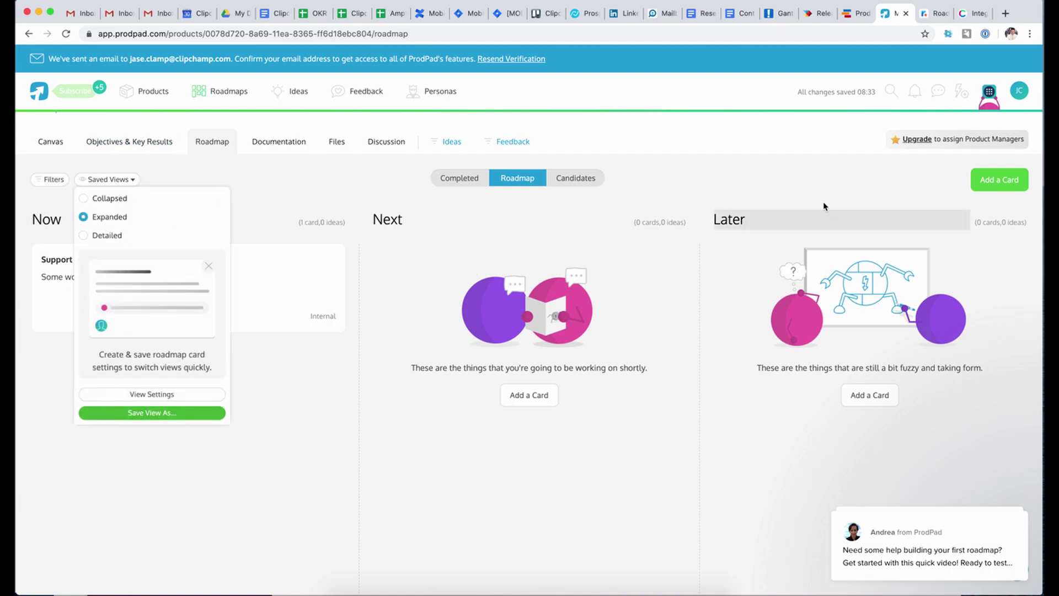
left_click(815, 185)
scroll(815, 185, "down", 3)
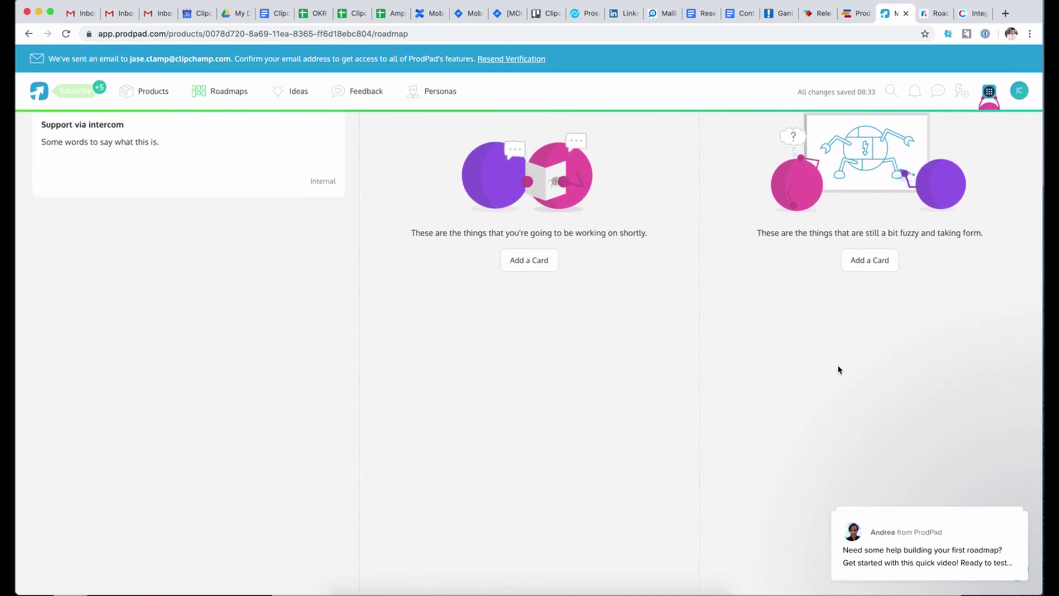
scroll(837, 368, "up", 5)
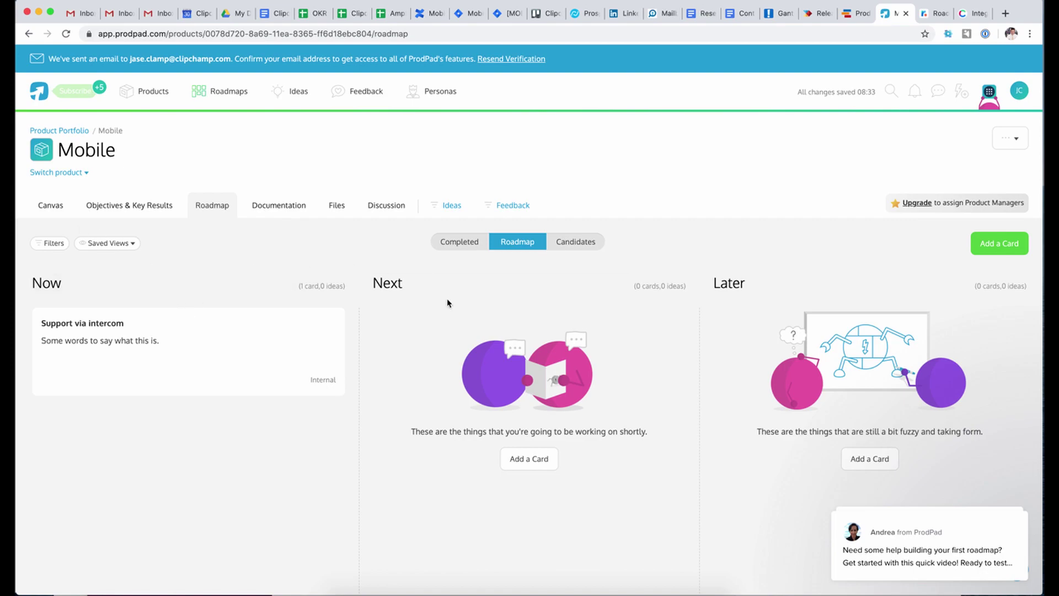
scroll(614, 371, "down", 1)
scroll(654, 345, "up", 2)
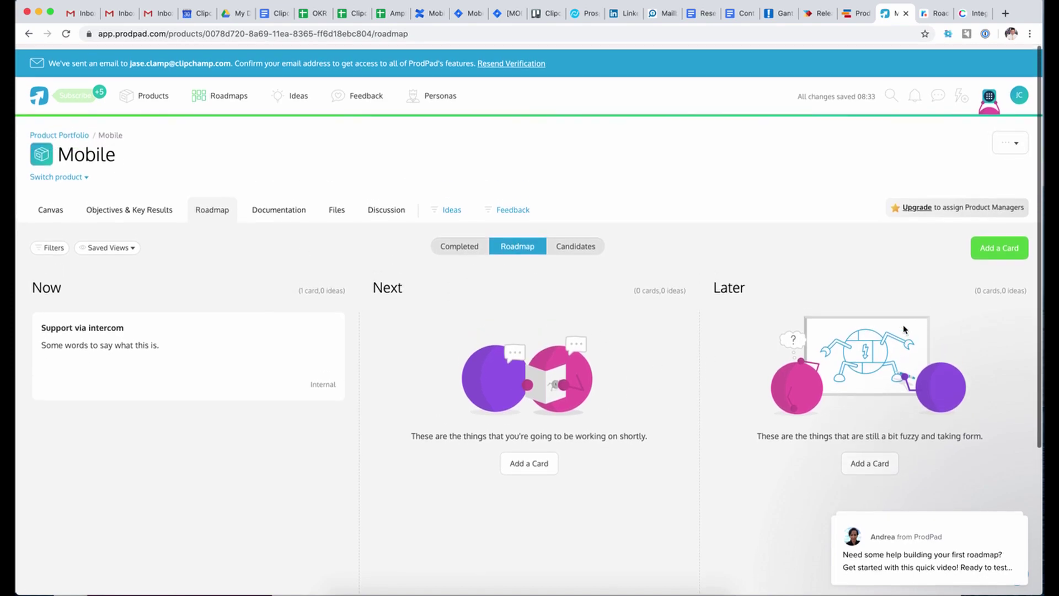
left_click(1026, 132)
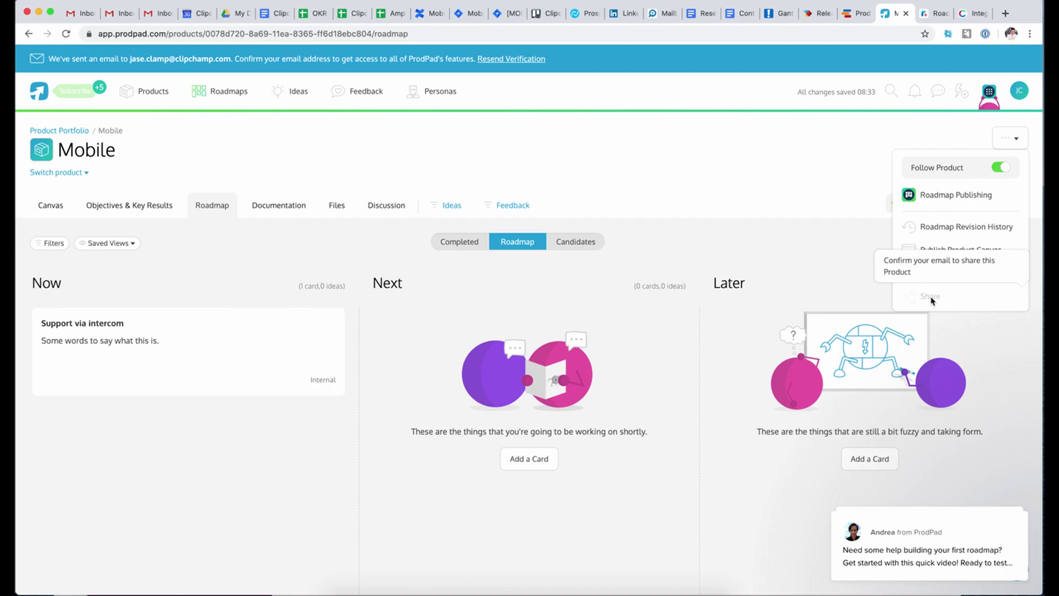
- Dismiss the product options and close the Profile Settings page
left_click(824, 189)
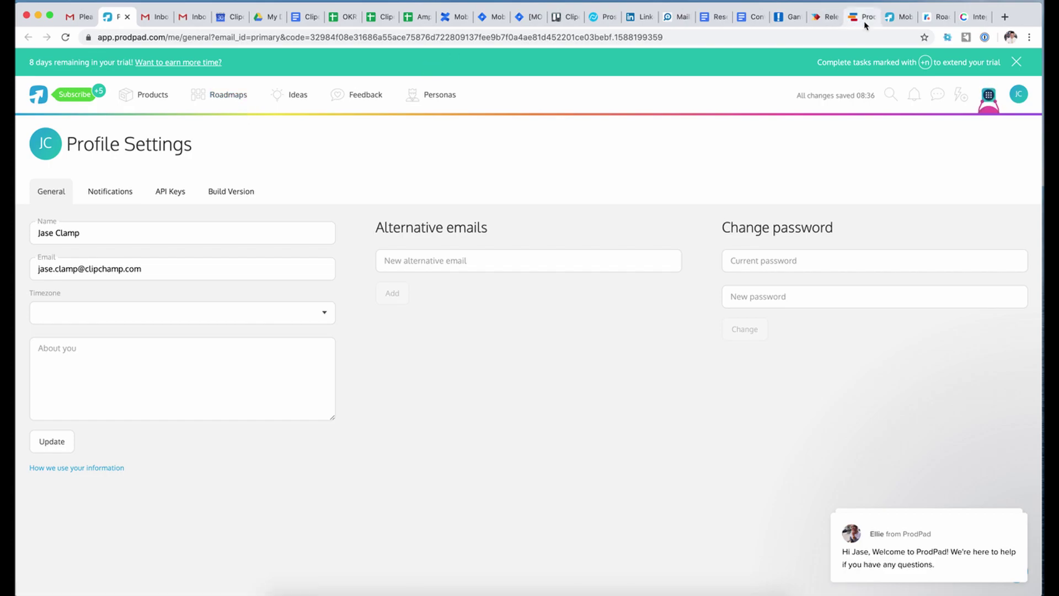
left_click(894, 24)
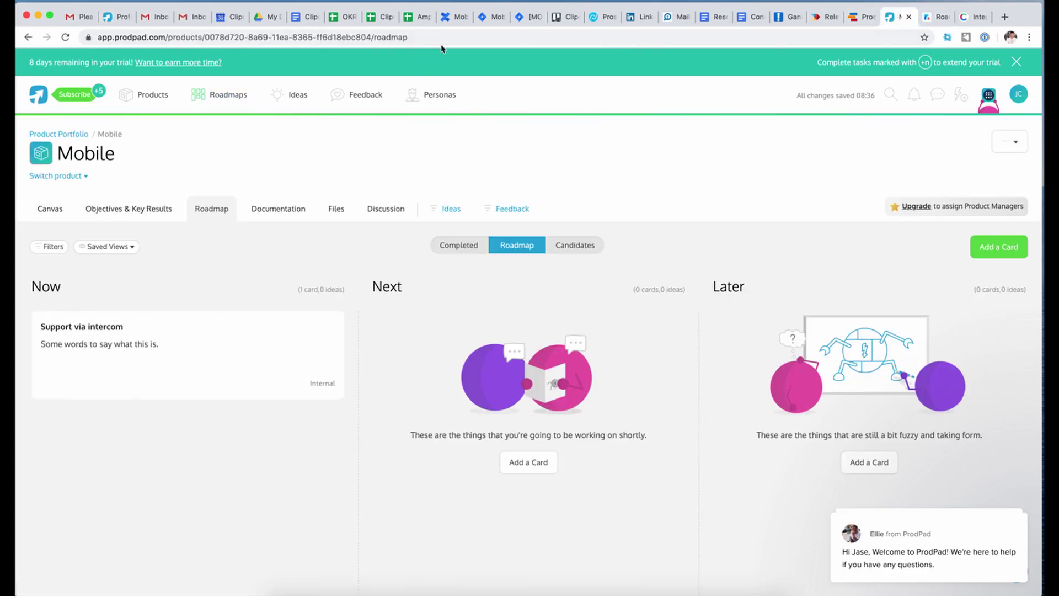
left_click(122, 19)
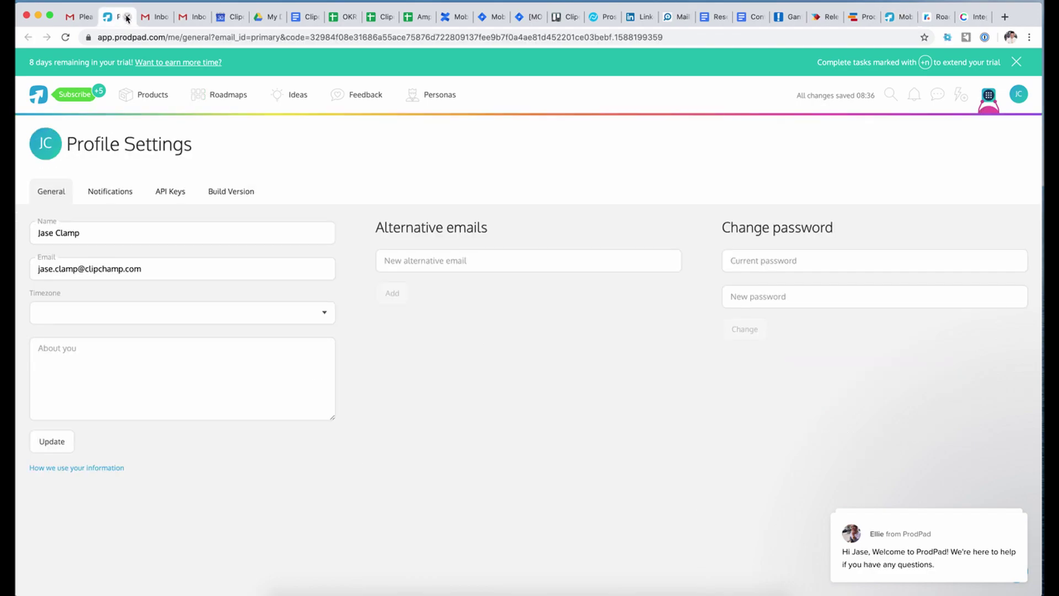
left_click(127, 16)
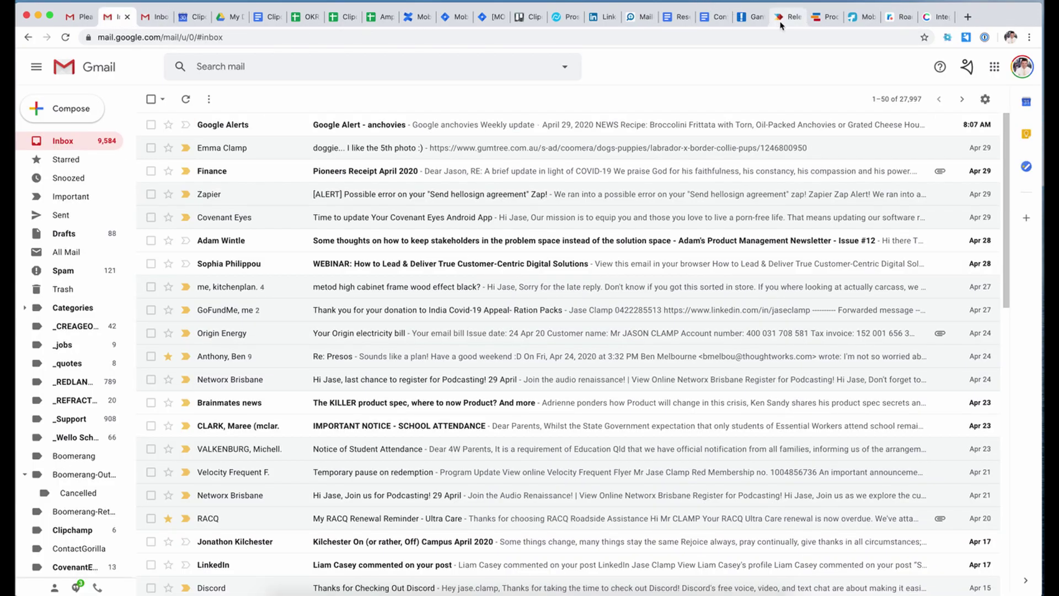
- Switch back to the ProdPad Mobile roadmap tab and reload the page
left_click(794, 17)
left_click(853, 20)
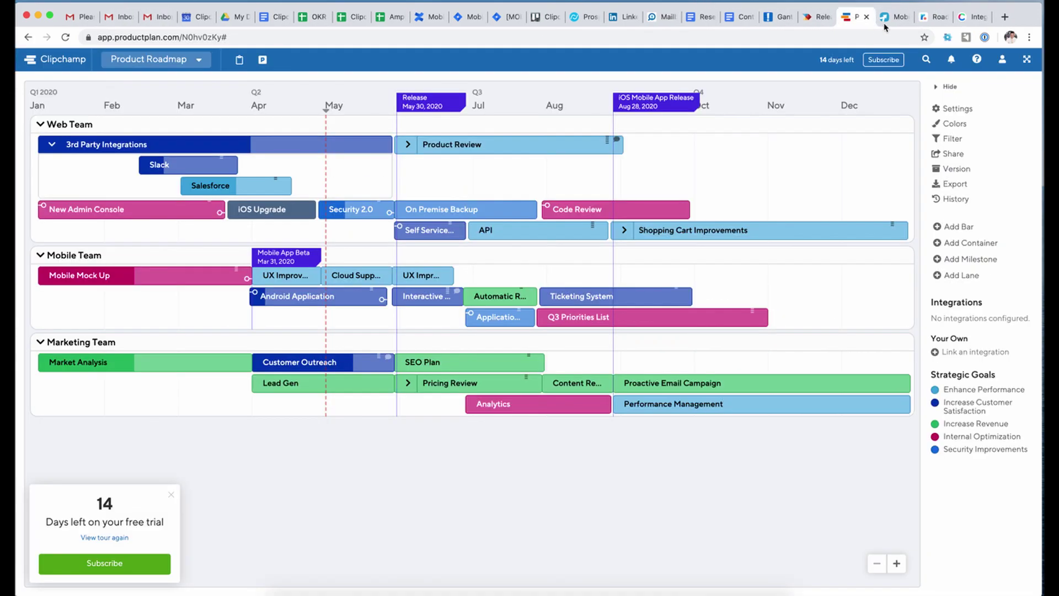
left_click(883, 22)
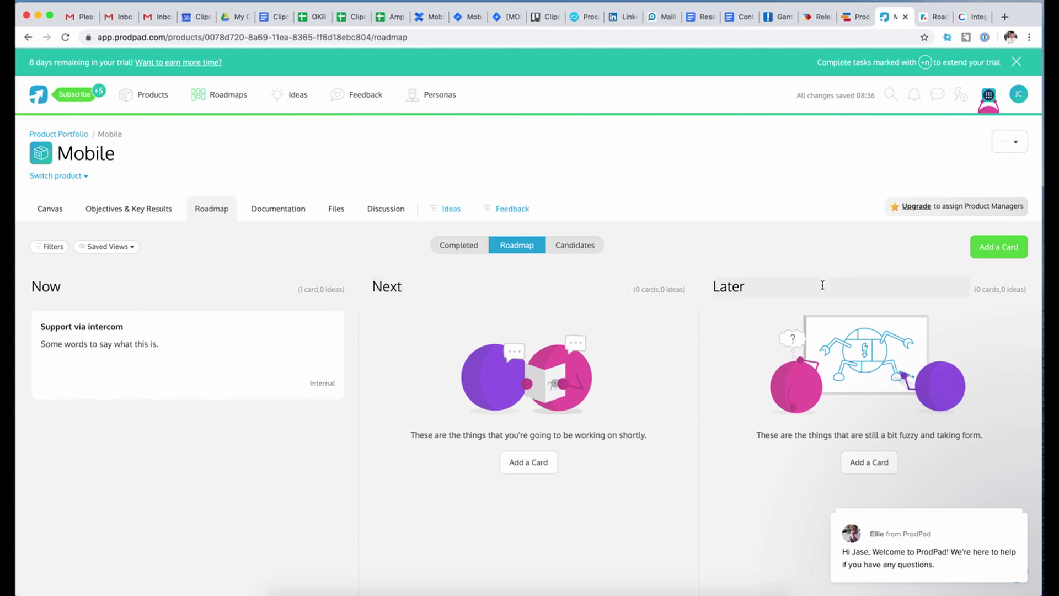
left_click(66, 37)
- Open the Share form for the Mobile product and read its guidance on who can be invited
left_click(1019, 144)
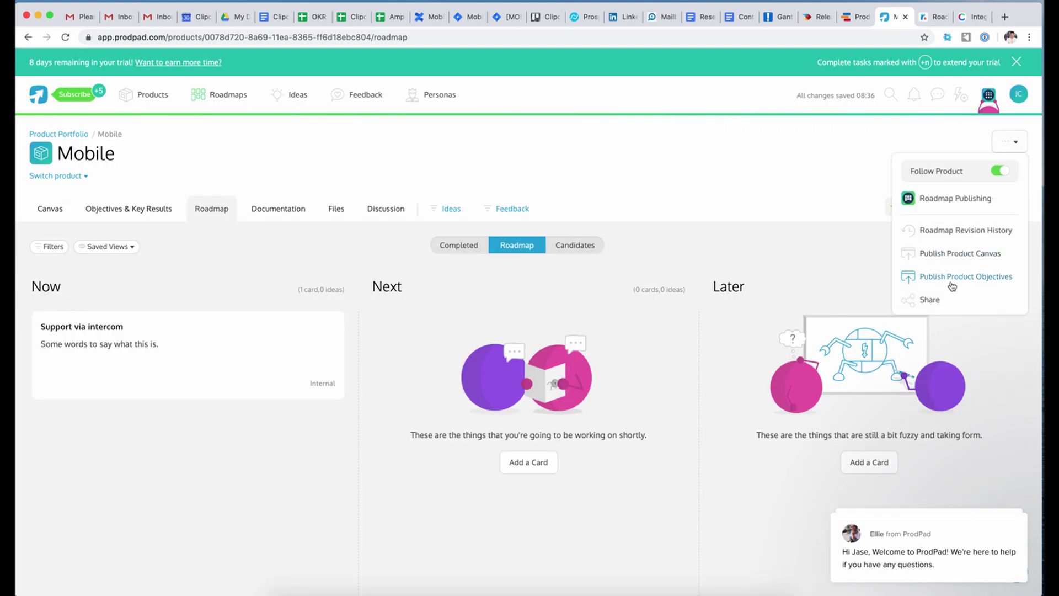
left_click(928, 299)
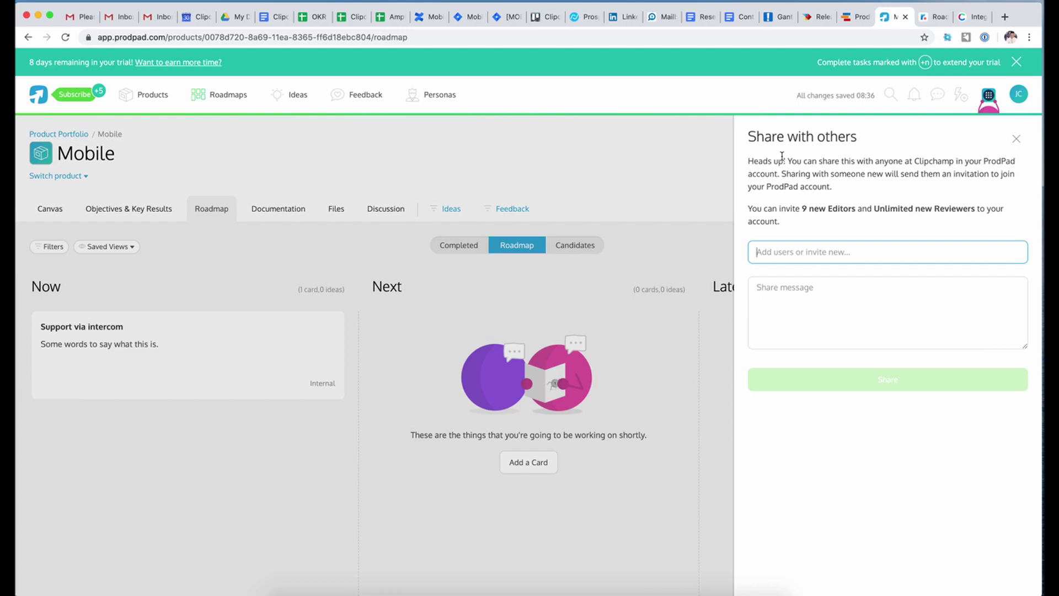
left_click(816, 327)
left_click(795, 254)
triple_click(782, 166)
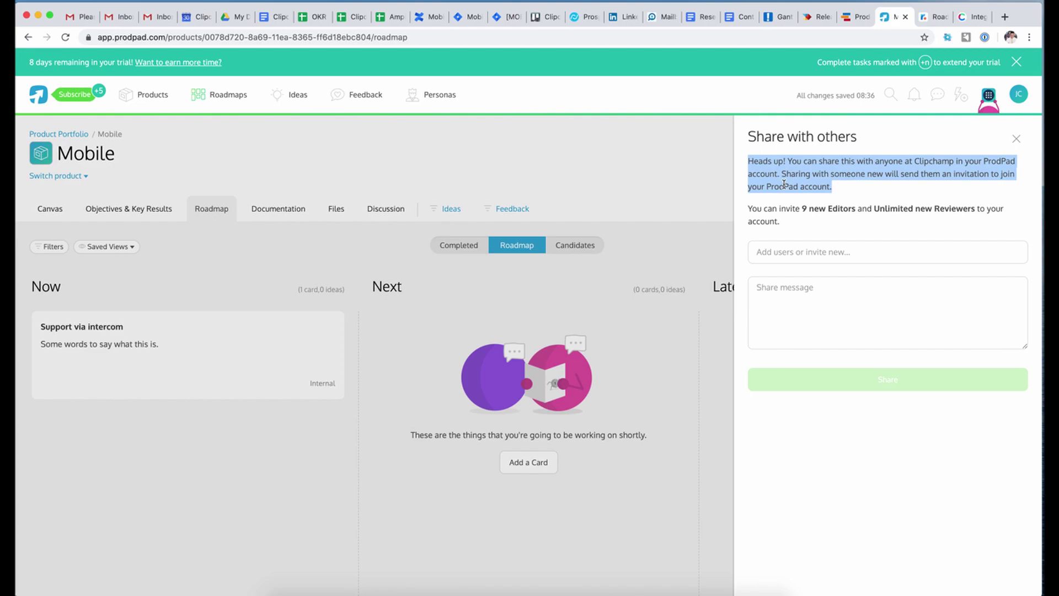
triple_click(791, 205)
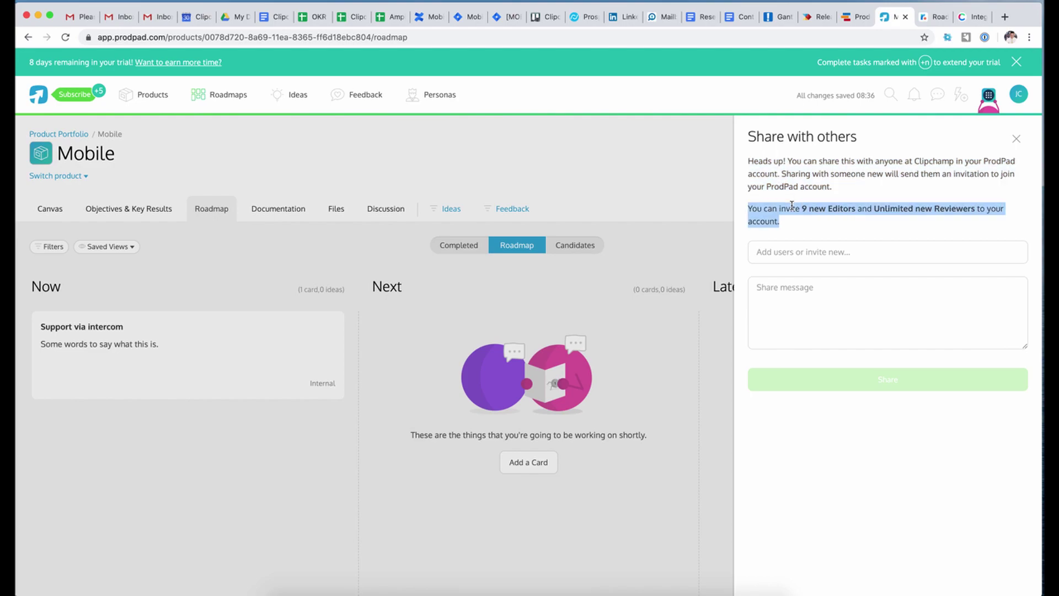
- Start the invitee's address and write the share message 'what is this?'
left_click(810, 256)
left_click(799, 256)
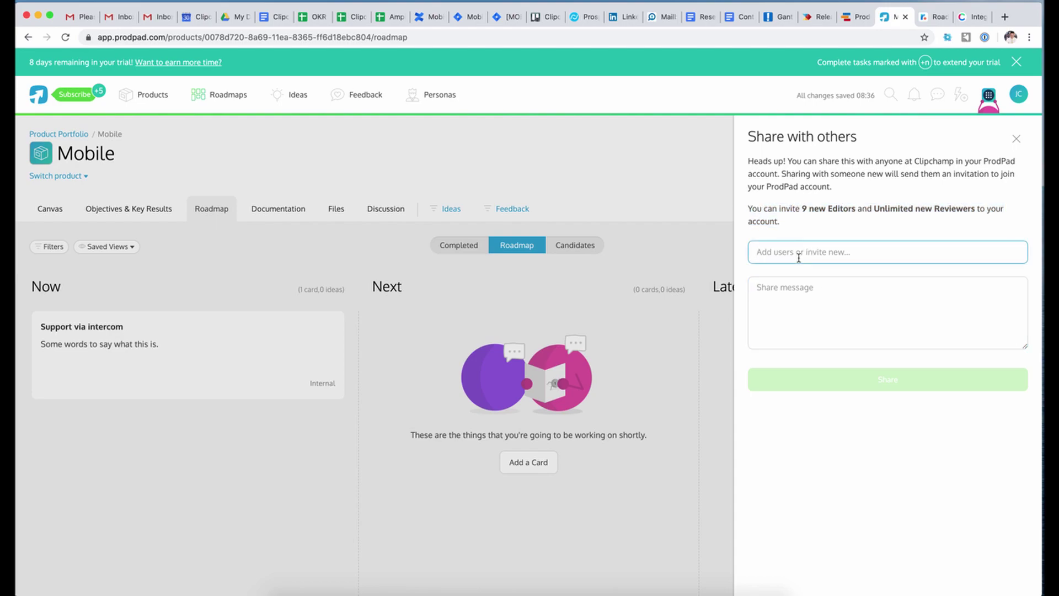
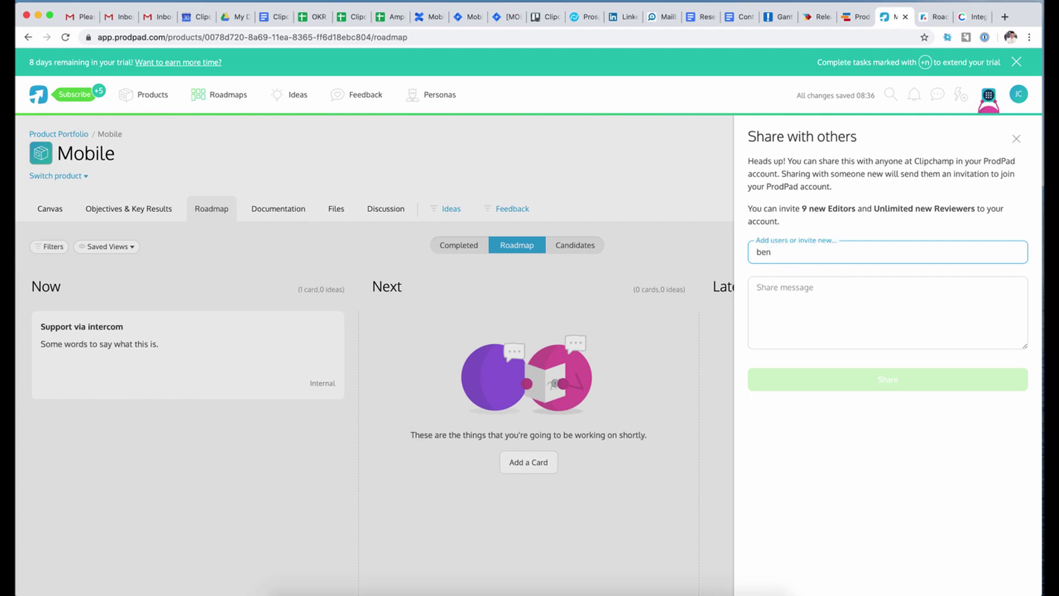
left_click(826, 302)
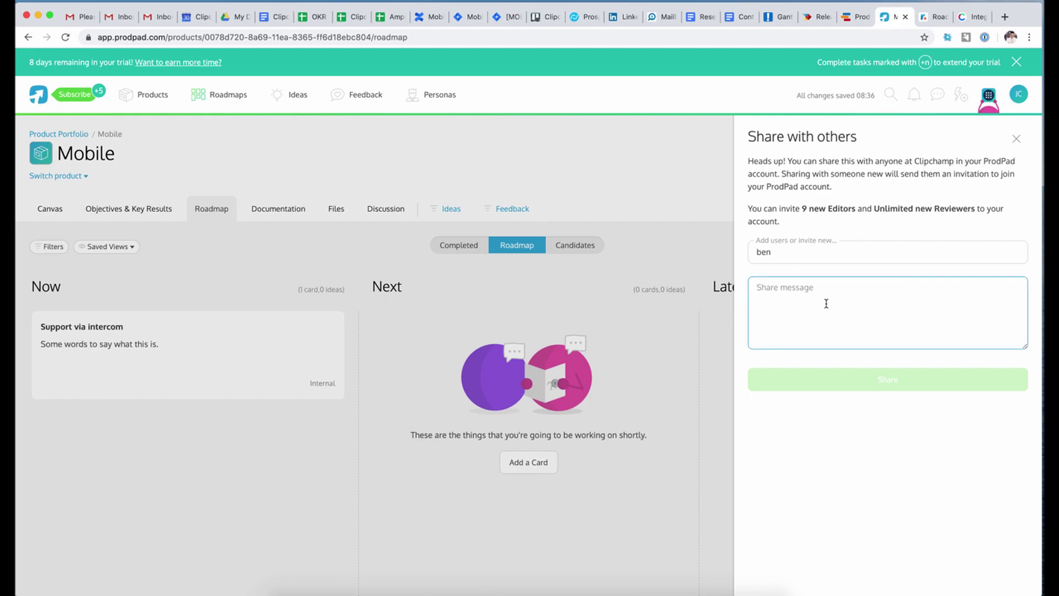
type("what is this?")
left_click(851, 395)
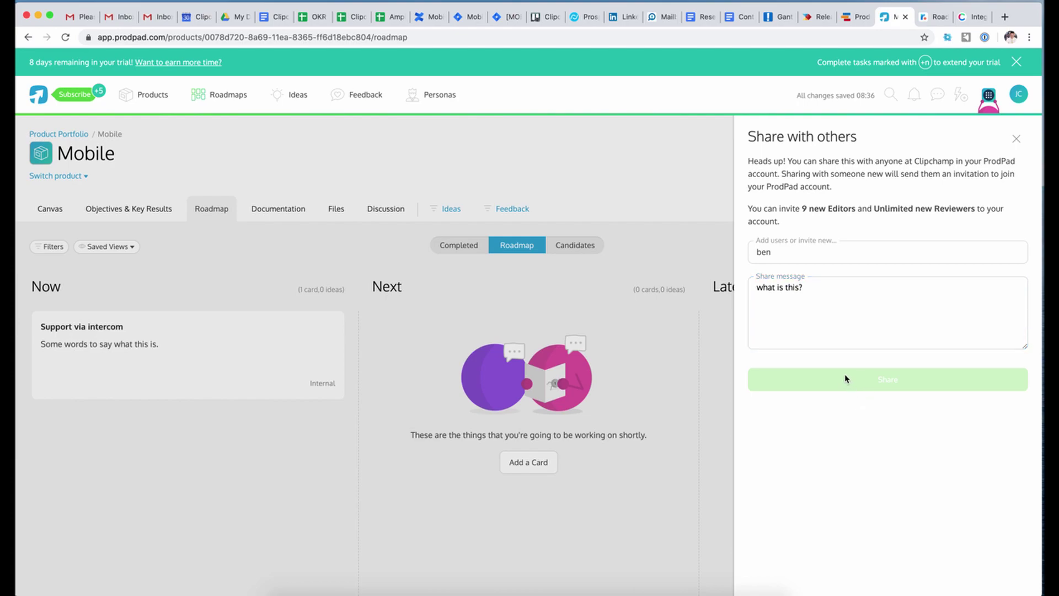
left_click(835, 259)
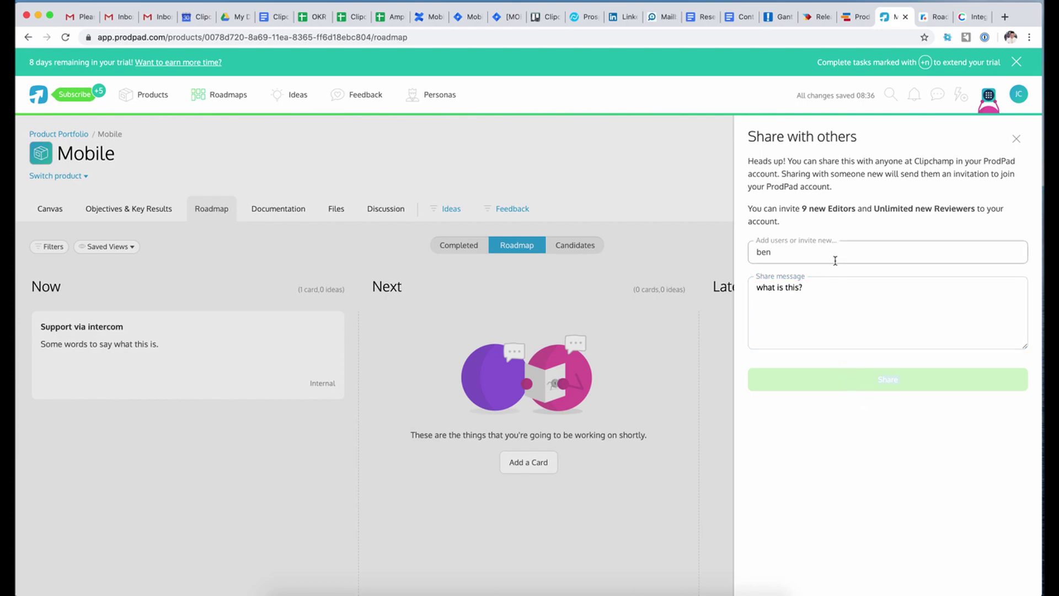
type("@")
key("BackSpace")
type("@clipchamp.com")
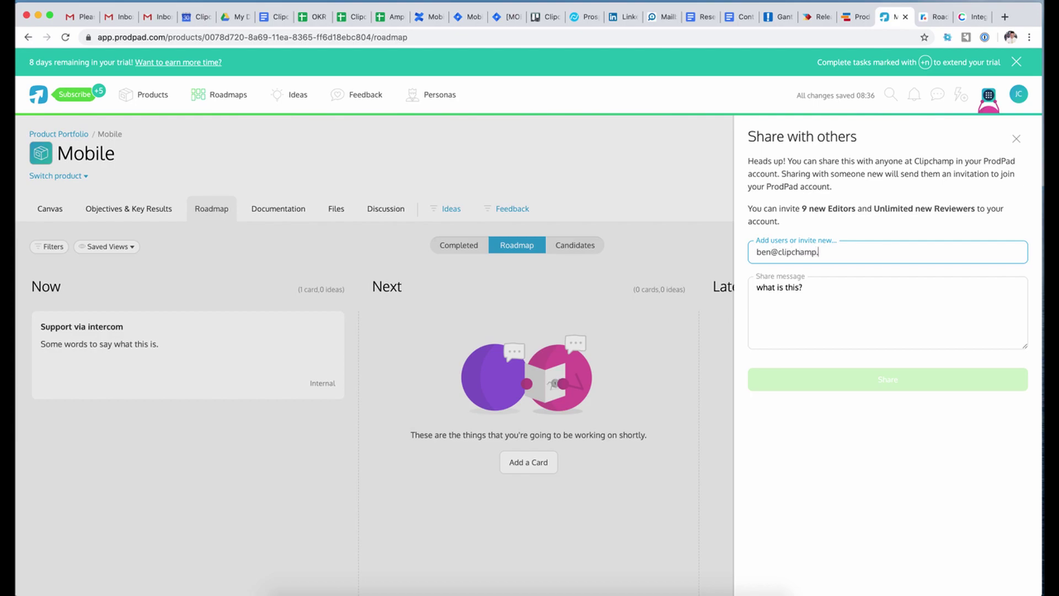
left_click(810, 328)
left_click(837, 253)
left_click(829, 279)
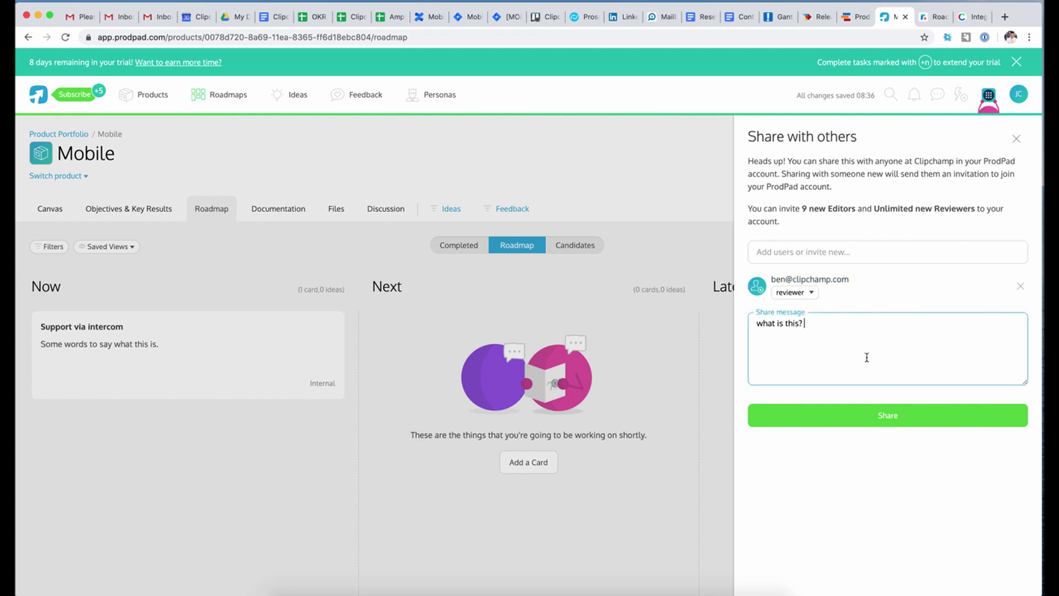
left_click(811, 293)
left_click(849, 290)
left_click(814, 297)
left_click(814, 294)
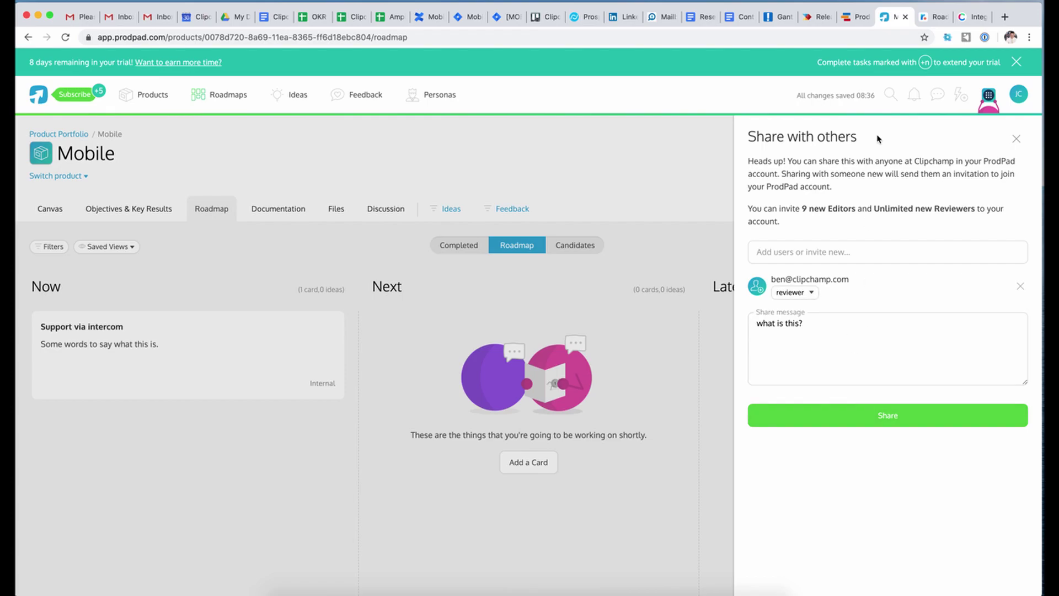
- Close the Share panel and go to Roadmap Publishing from the product's ··· menu
left_click(1016, 139)
left_click(1009, 144)
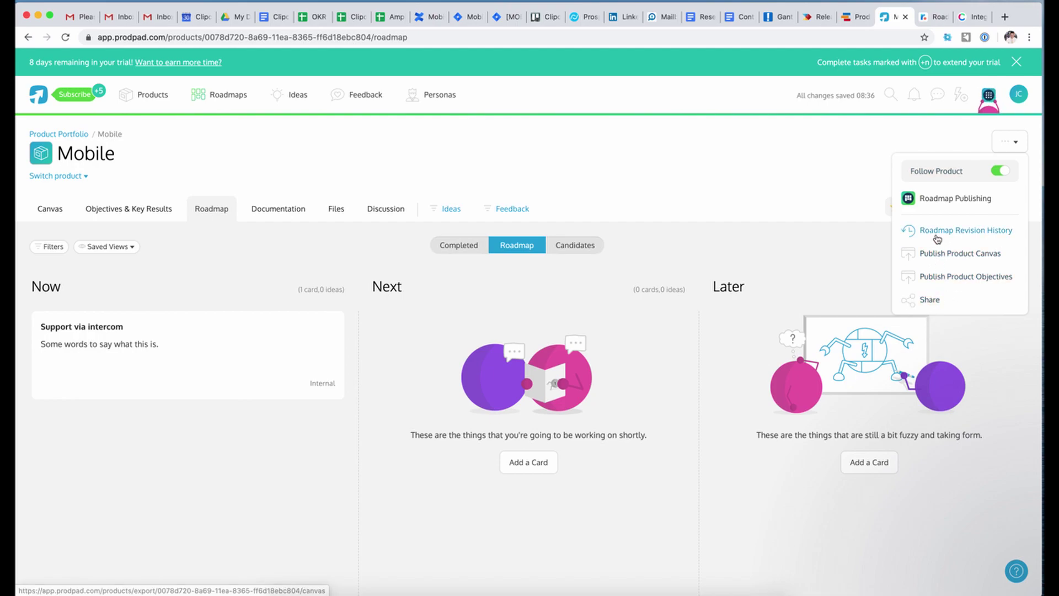
left_click(936, 199)
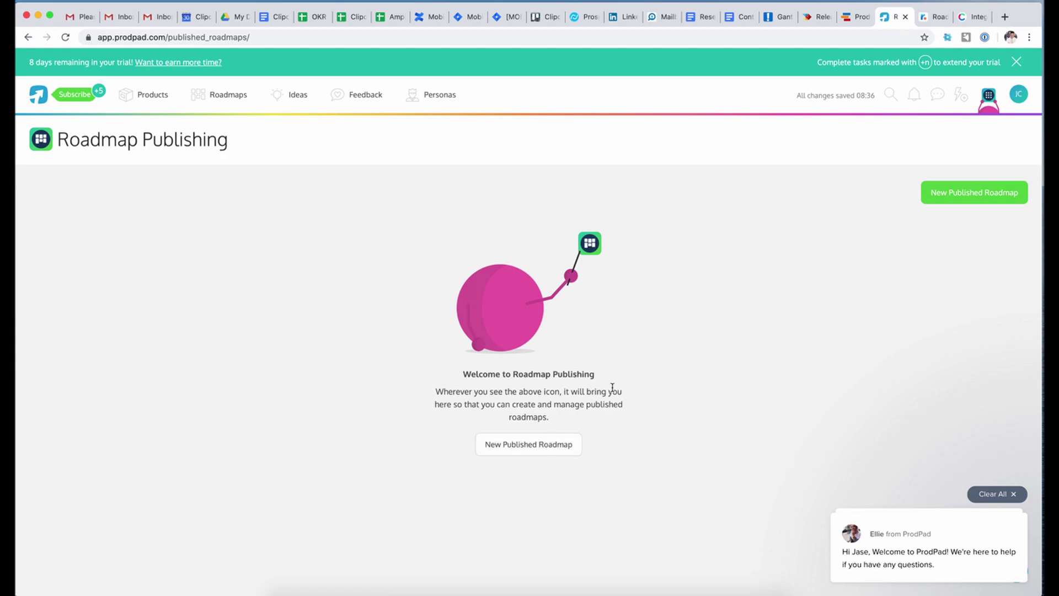
- Create a new published roadmap named 'What?' that includes only the Mobile product
left_click(554, 448)
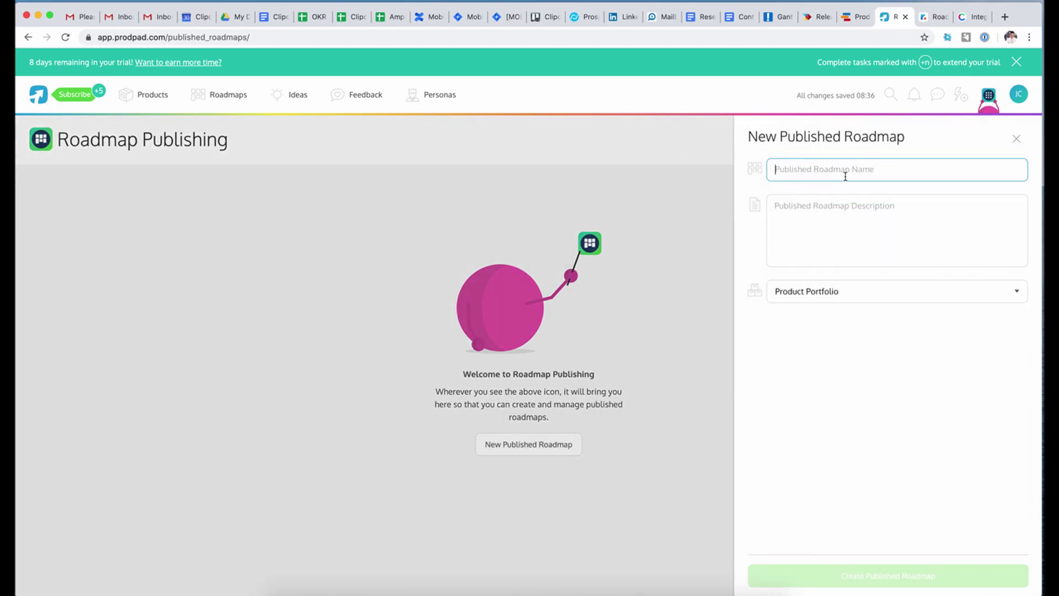
type("What/")
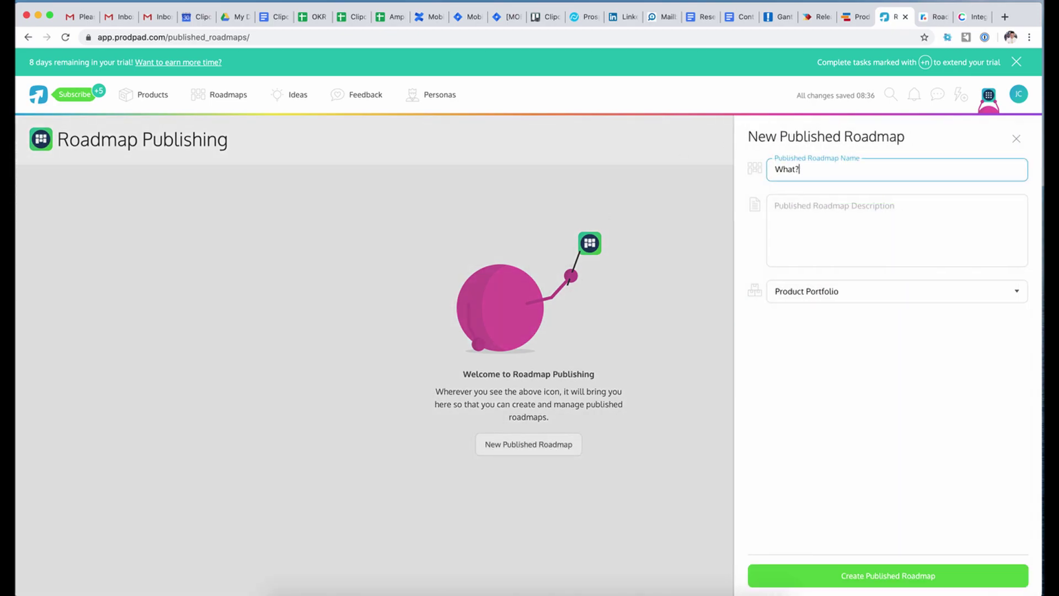
left_click(839, 389)
left_click(866, 296)
left_click(868, 304)
left_click(820, 326)
left_click(815, 359)
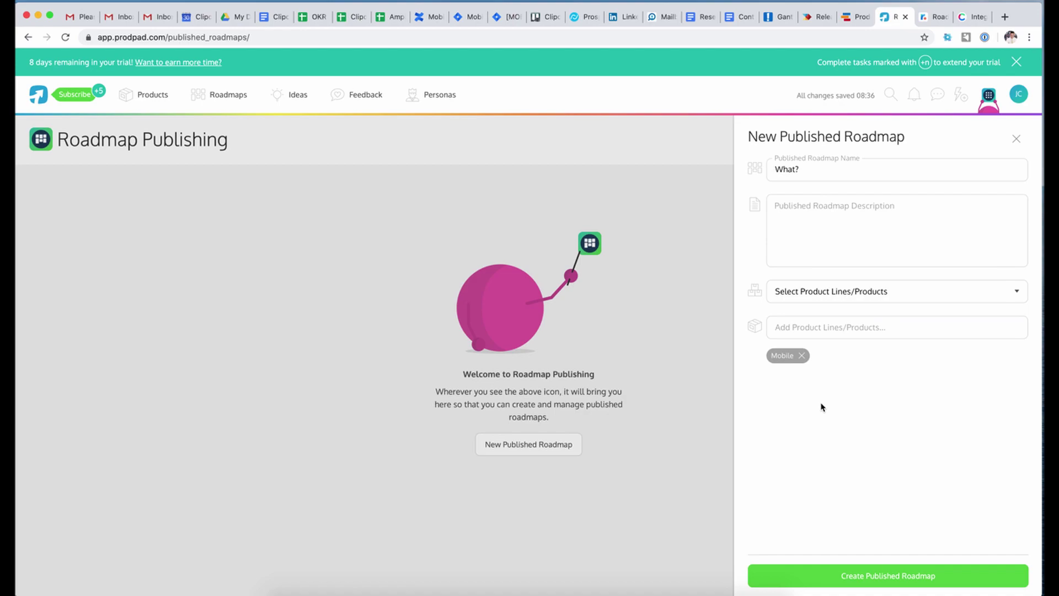
left_click(872, 575)
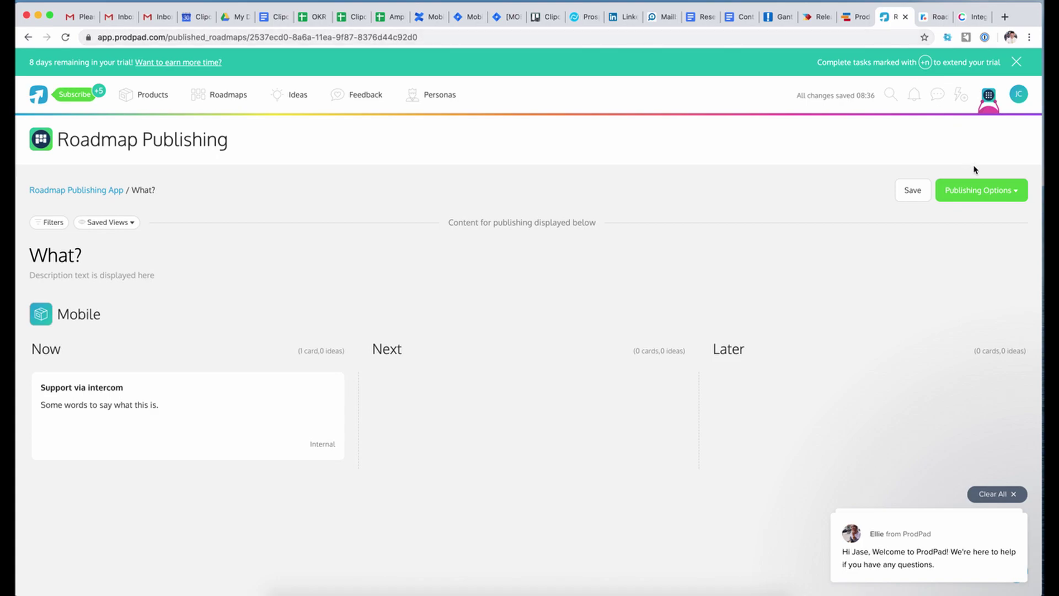
- Look at the publishing options, then clear all Intercom chat notifications off the 'What?' roadmap
left_click(980, 193)
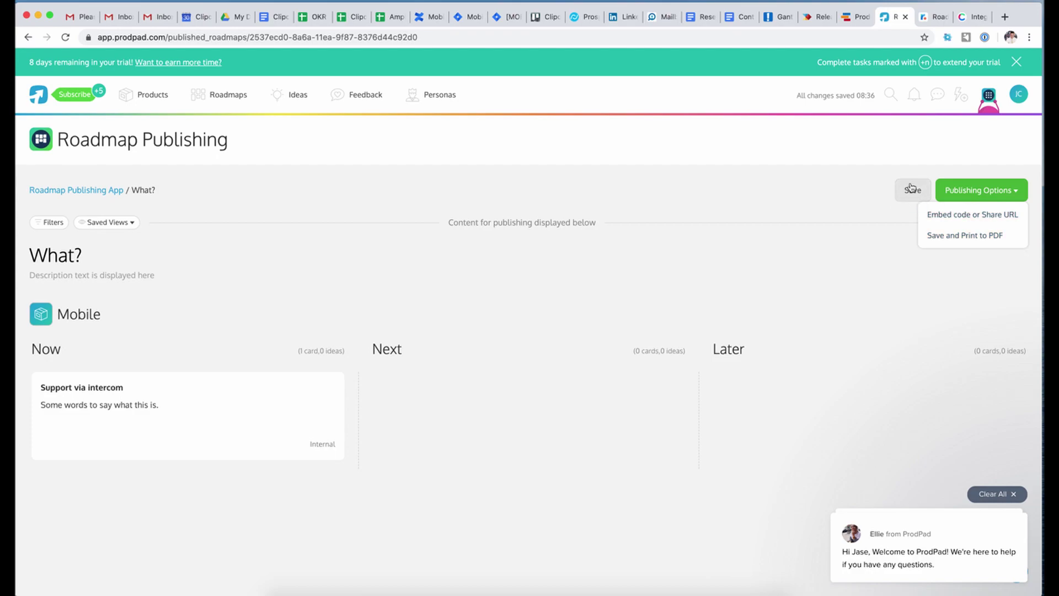
left_click(902, 167)
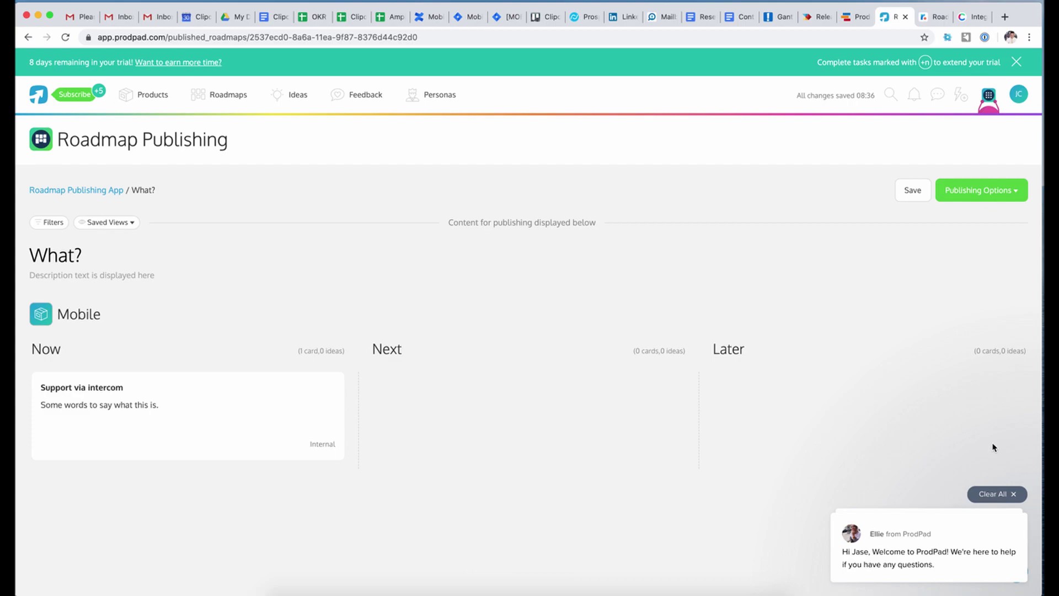
left_click(1013, 423)
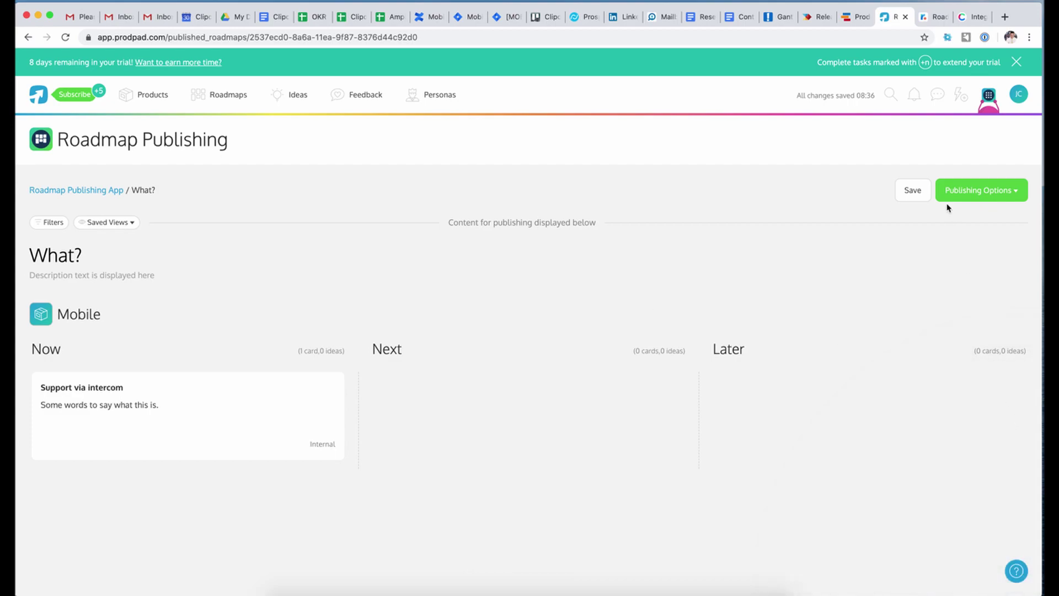
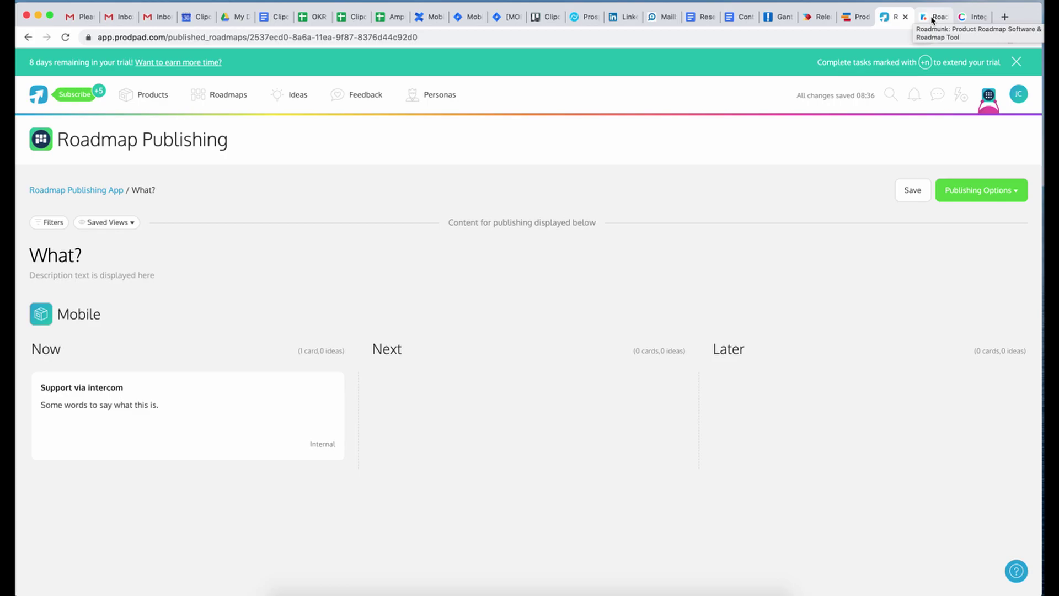
- From the Roadmunk tab, reach the free 14-day trial sign-up page via Try it free
left_click(932, 18)
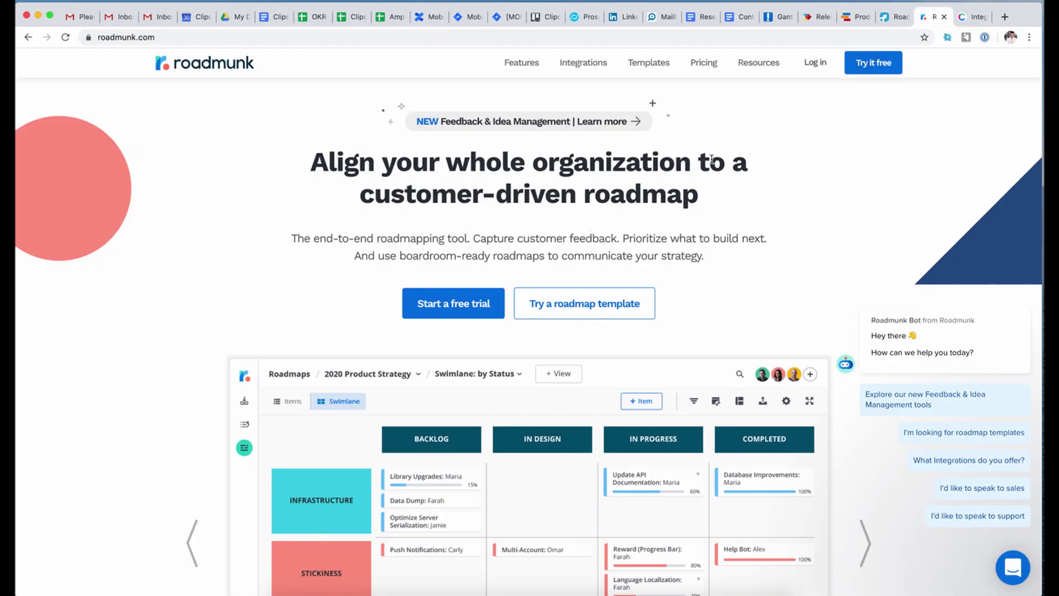
left_click(811, 63)
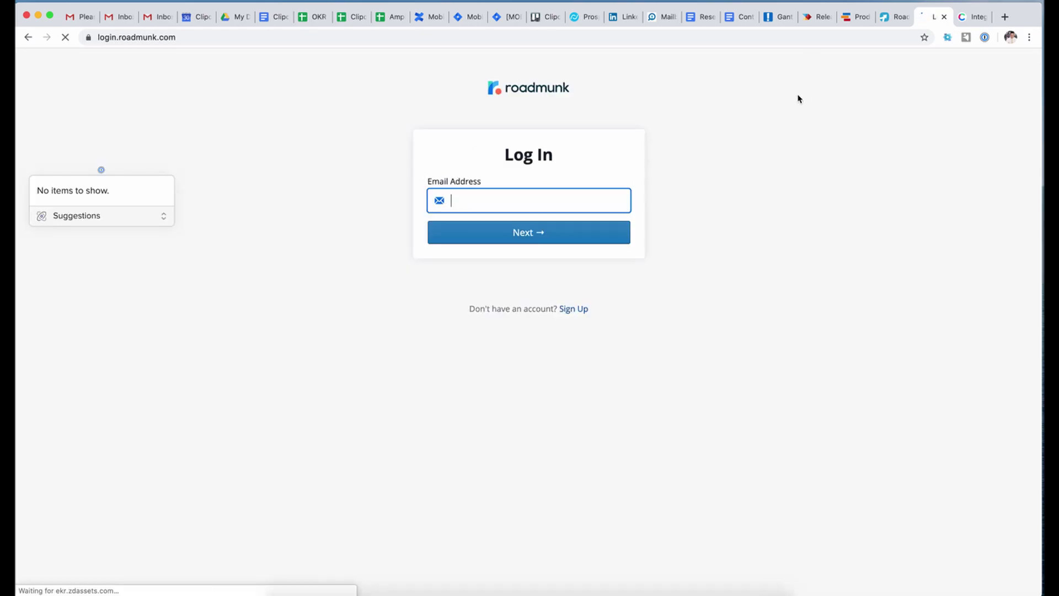
left_click(27, 37)
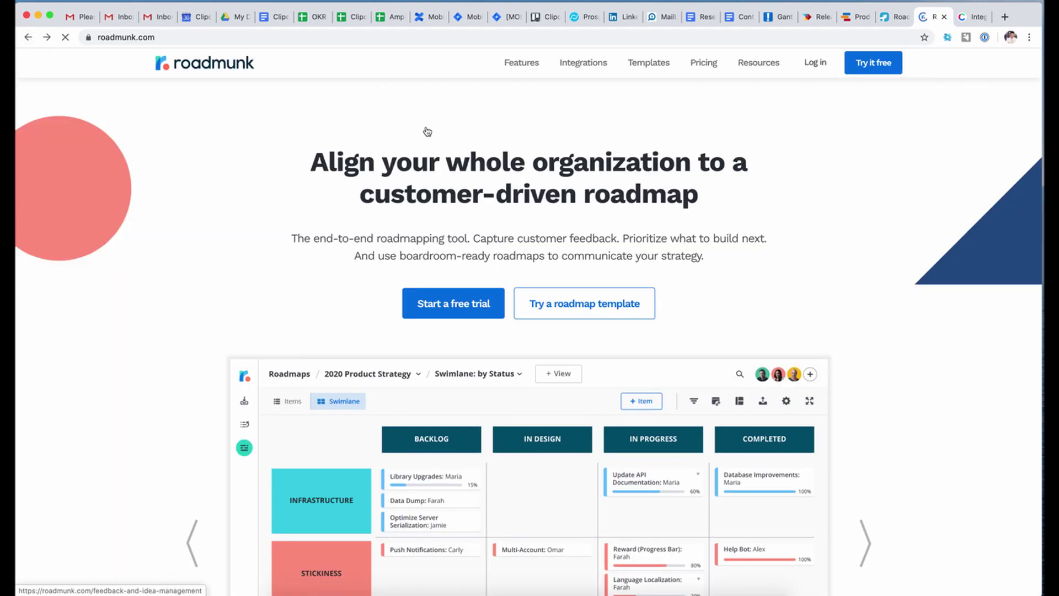
left_click(873, 62)
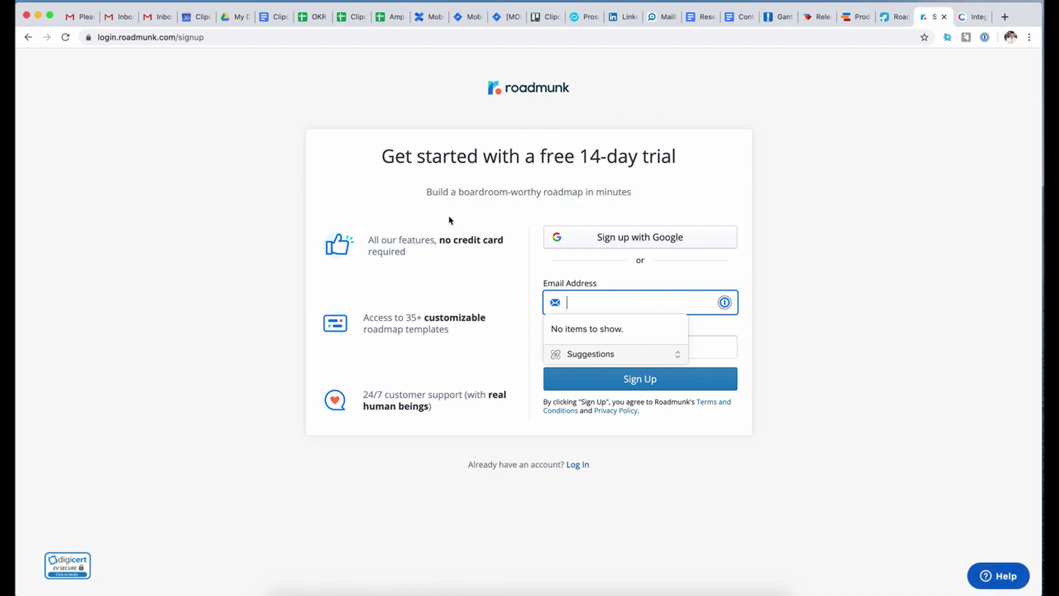
- Sign up with a Google account, then highlight the 'experiencing some slowness' notice text
left_click(645, 244)
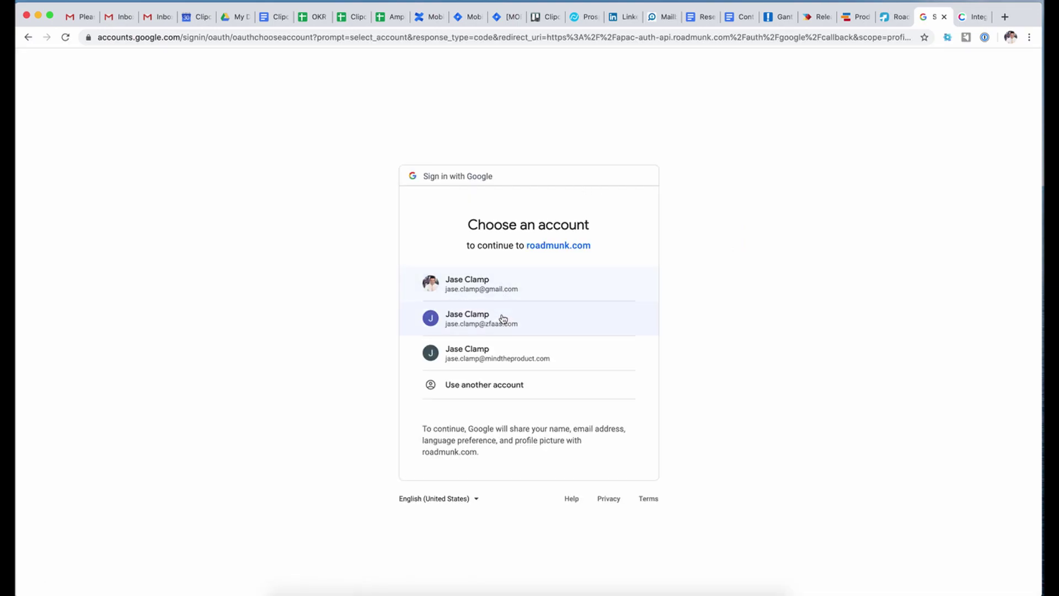
left_click(522, 310)
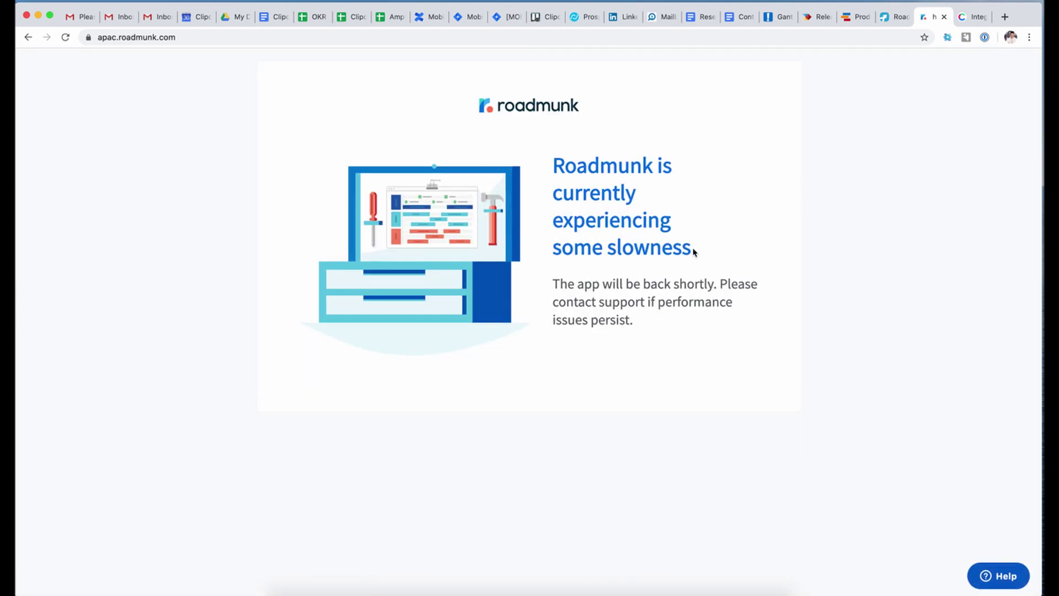
triple_click(617, 250)
triple_click(622, 283)
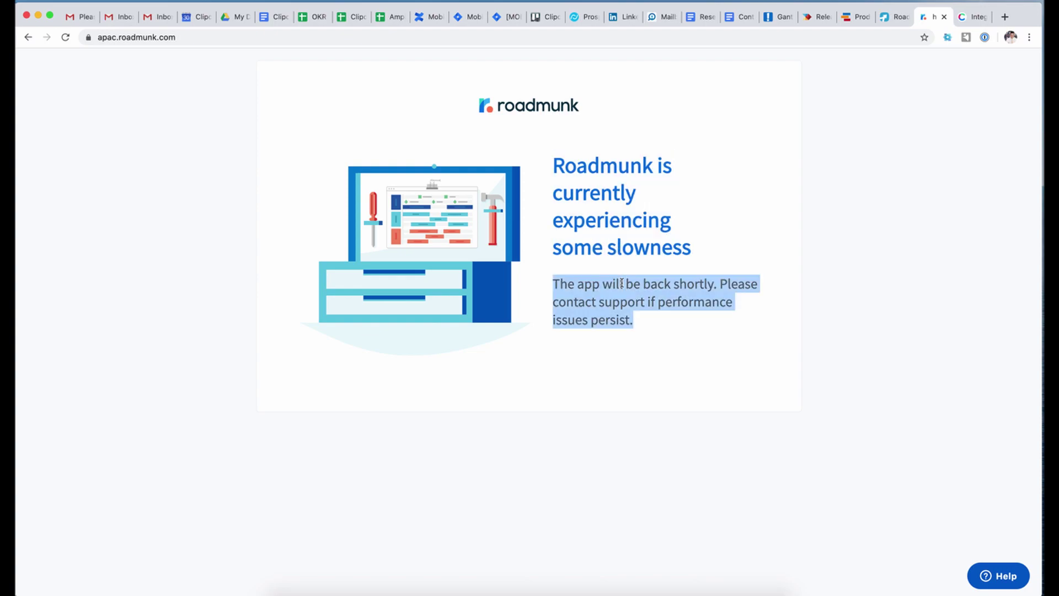
triple_click(615, 302)
triple_click(683, 286)
- Reload the page and enter the company name Clipchamp
left_click(68, 37)
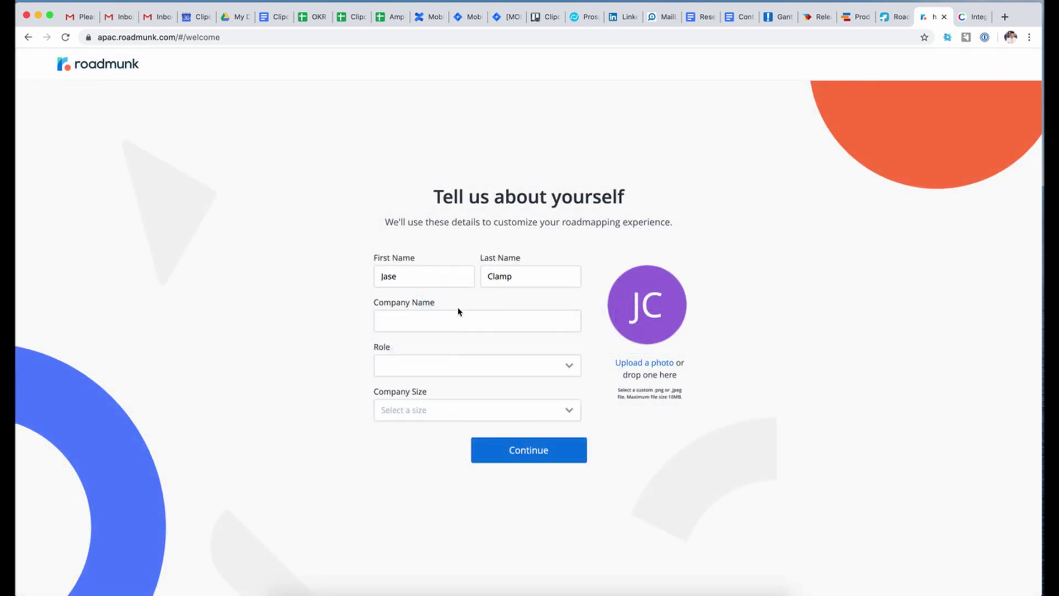
left_click(466, 320)
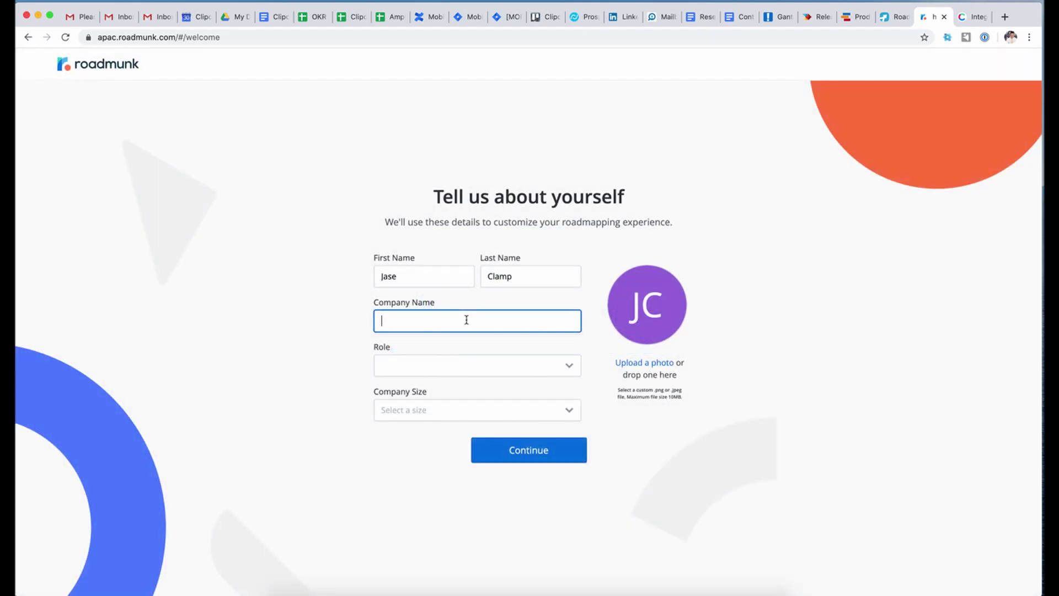
type("CLIpchamp")
- Set role to Product Manager and company size to 51-500, then continue
left_click(488, 365)
left_click(452, 456)
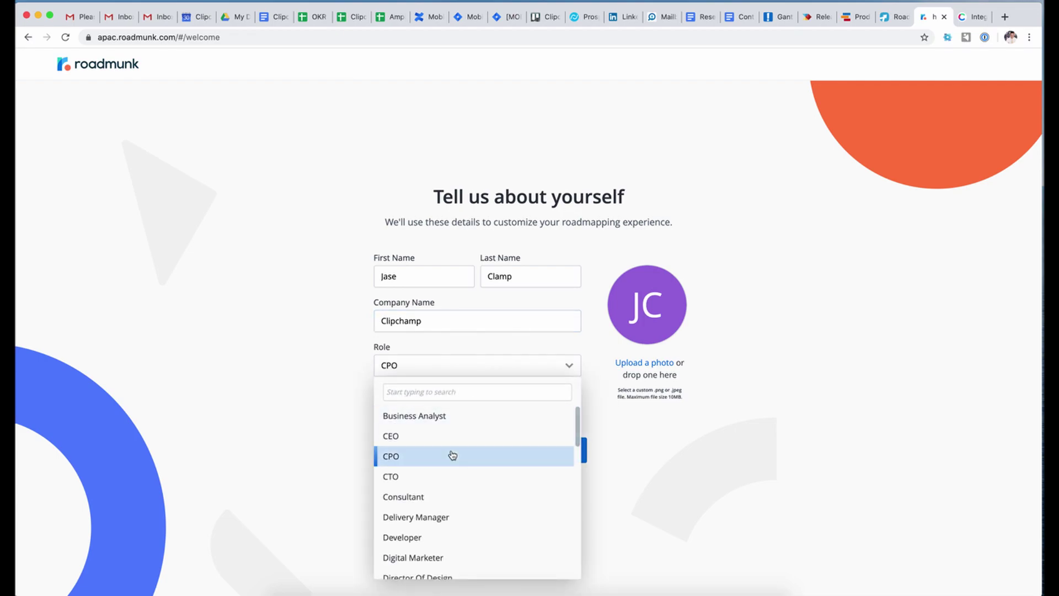
left_click(476, 365)
scroll(478, 429, "down", 1)
scroll(478, 428, "down", 5)
scroll(478, 428, "down", 5)
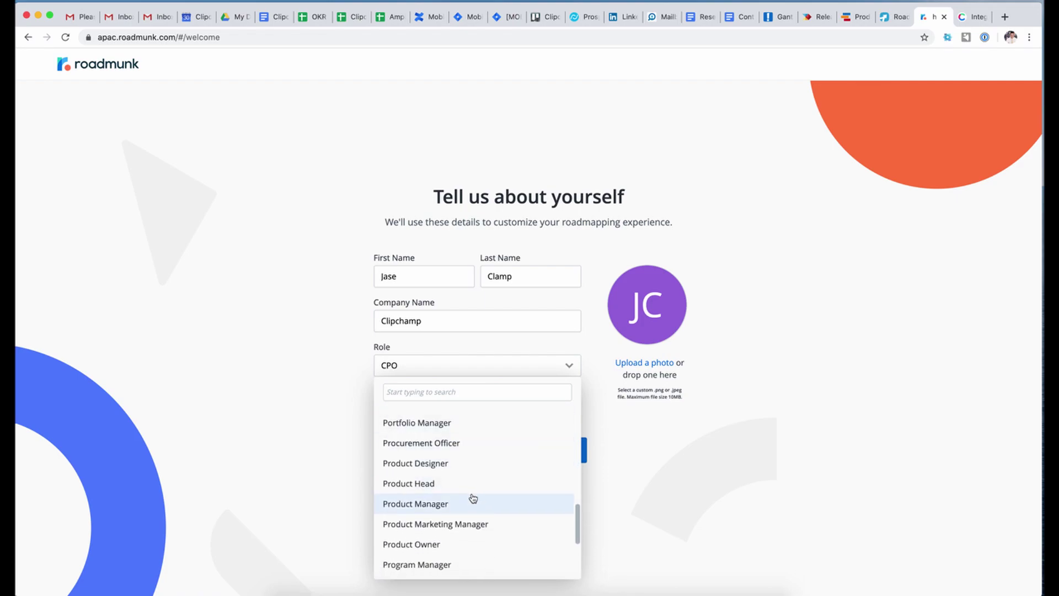
left_click(465, 503)
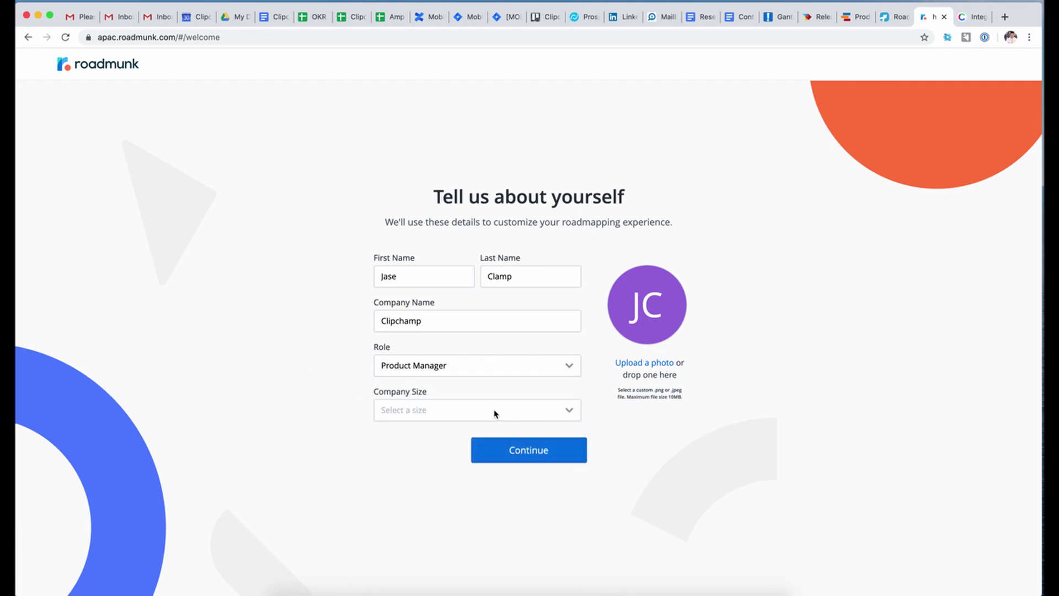
left_click(503, 419)
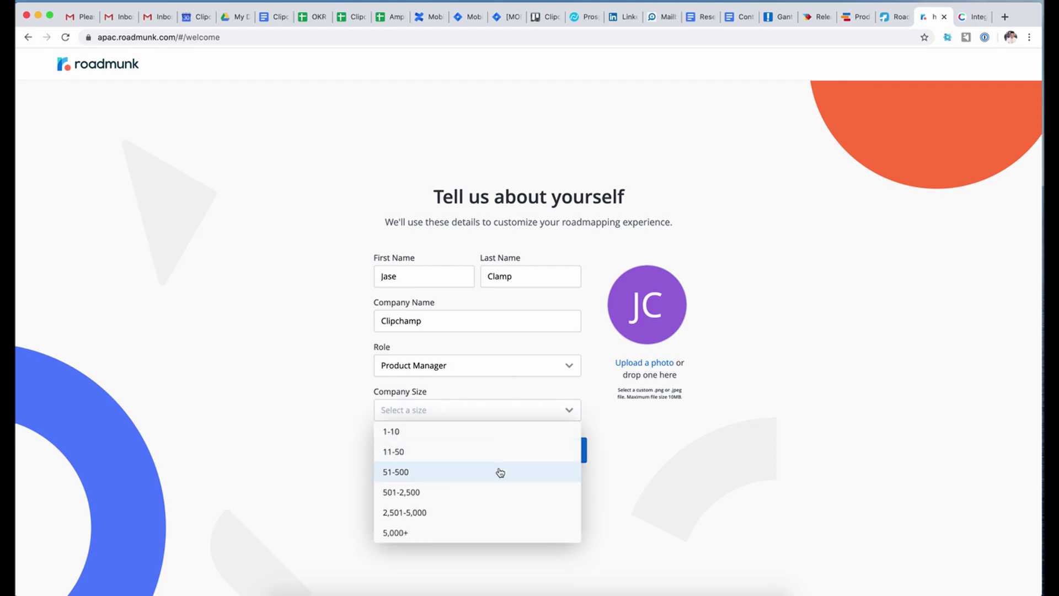
left_click(500, 472)
left_click(520, 455)
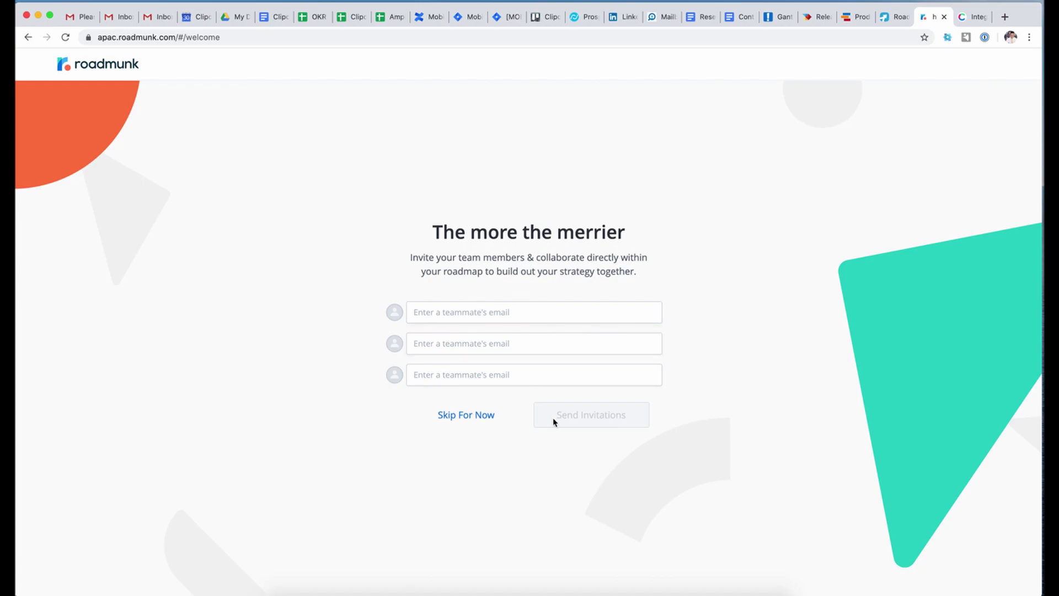
- Skip teammate invites and start from the Product Roadmap template in Swimlane layout
left_click(490, 416)
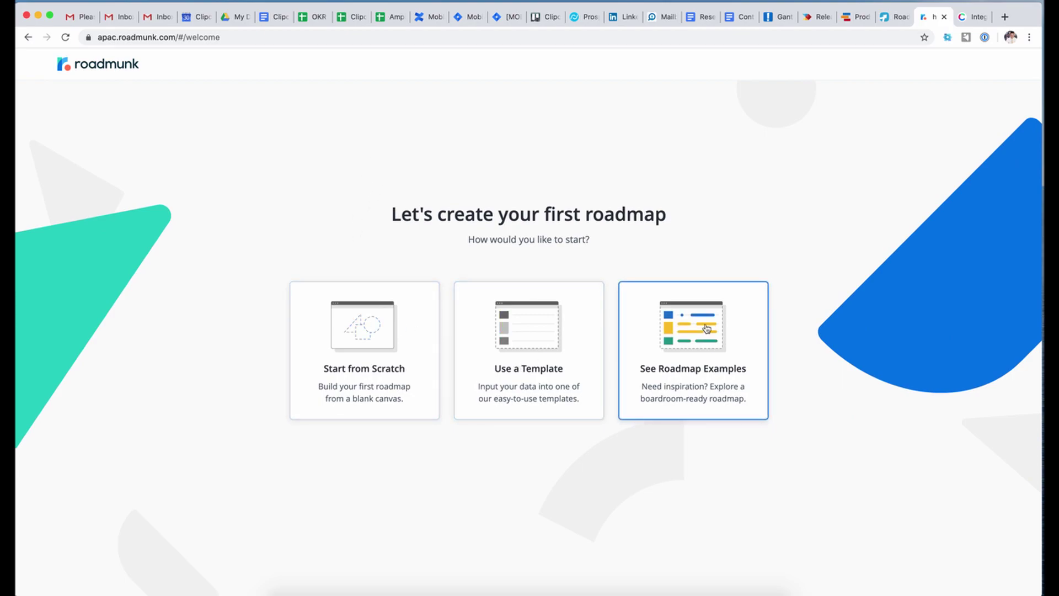
left_click(695, 331)
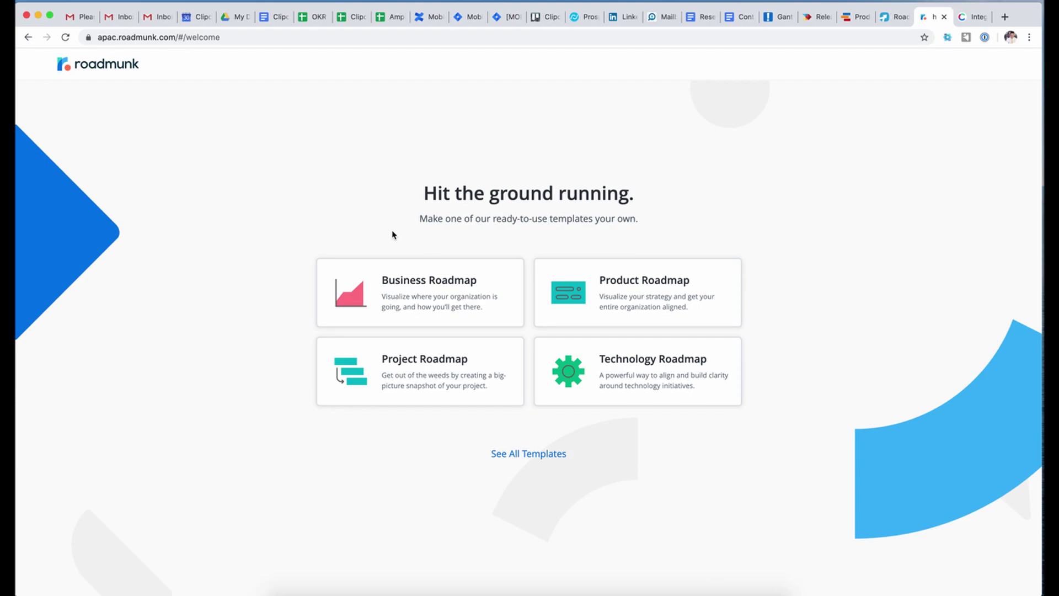
left_click(609, 302)
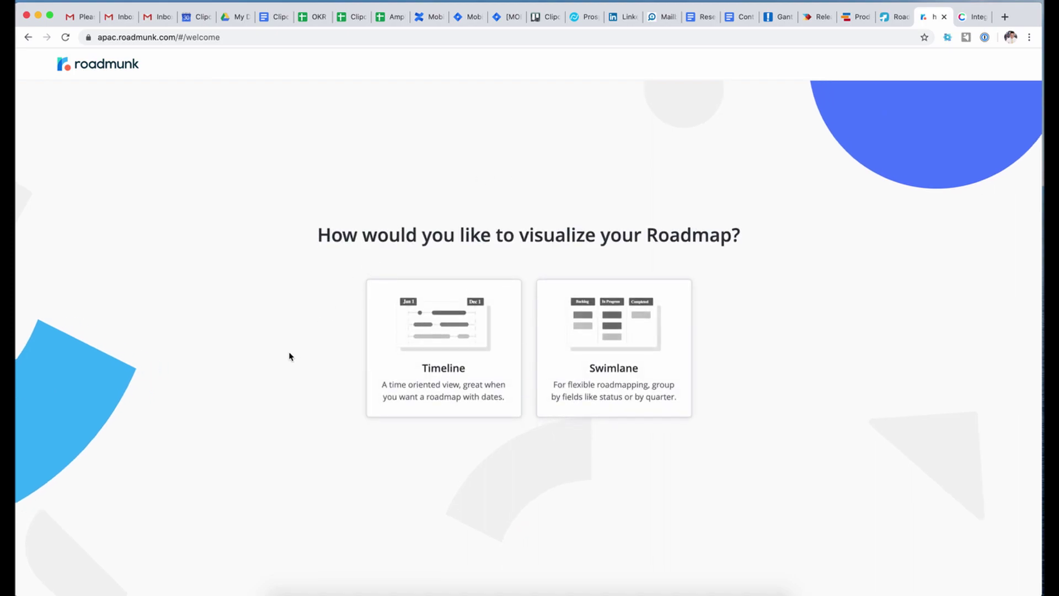
left_click(637, 330)
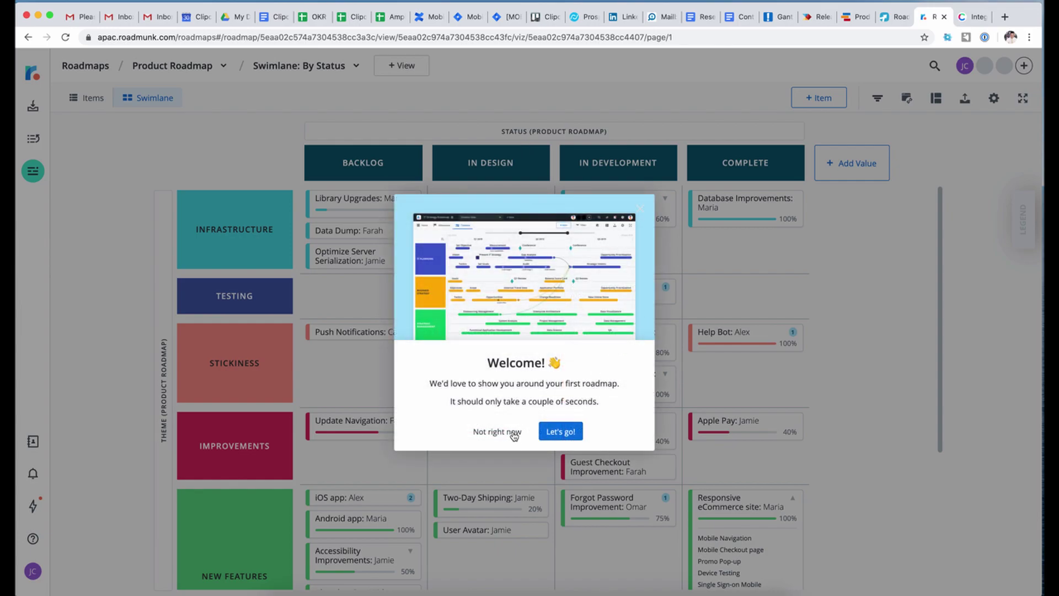
- Decline the welcome tour and close the feedback survey popup over the swimlane board
left_click(510, 432)
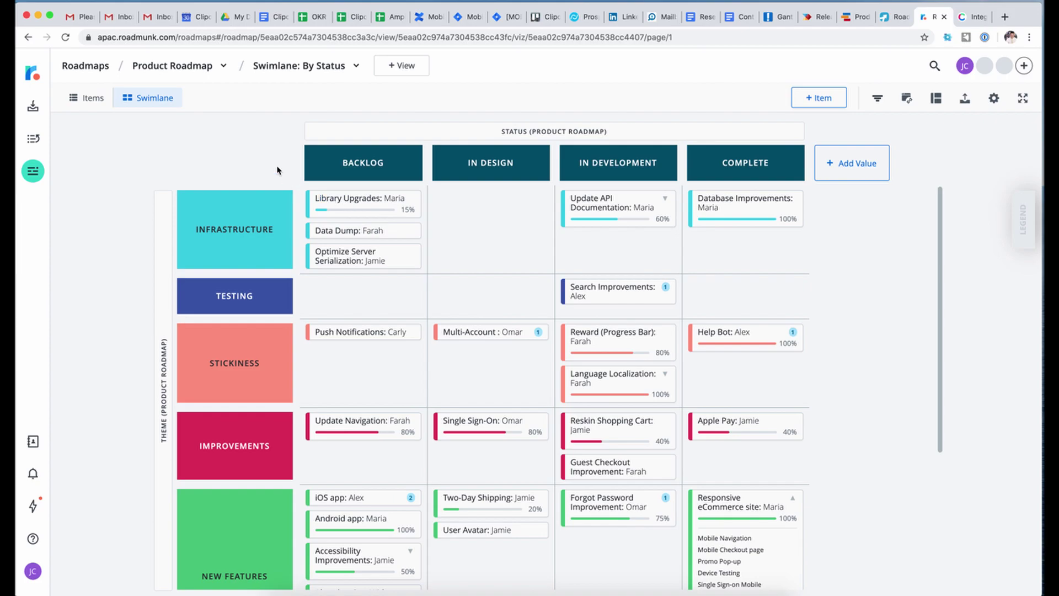
left_click(819, 17)
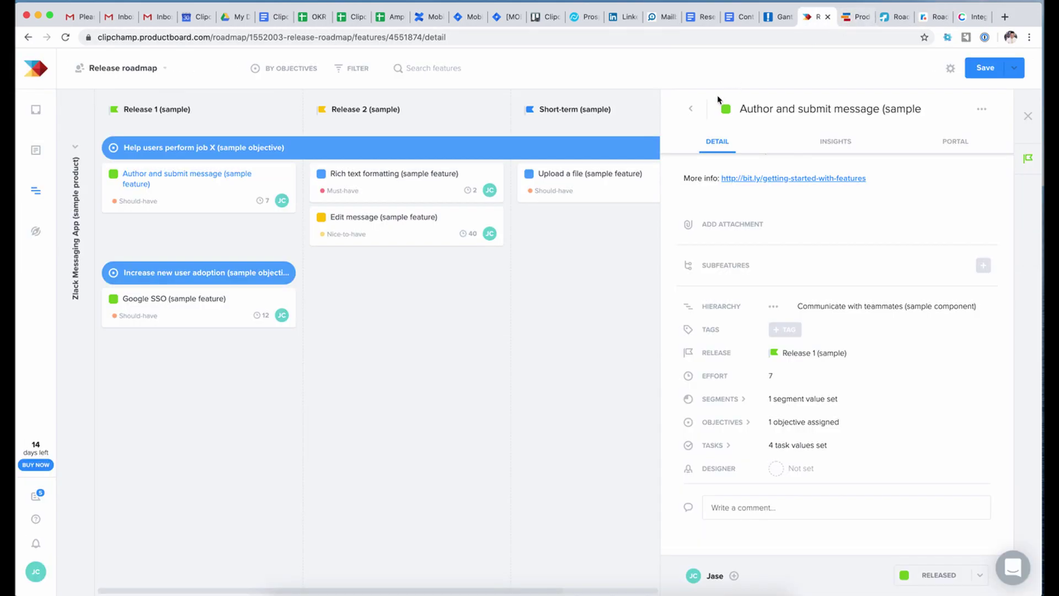
left_click(934, 18)
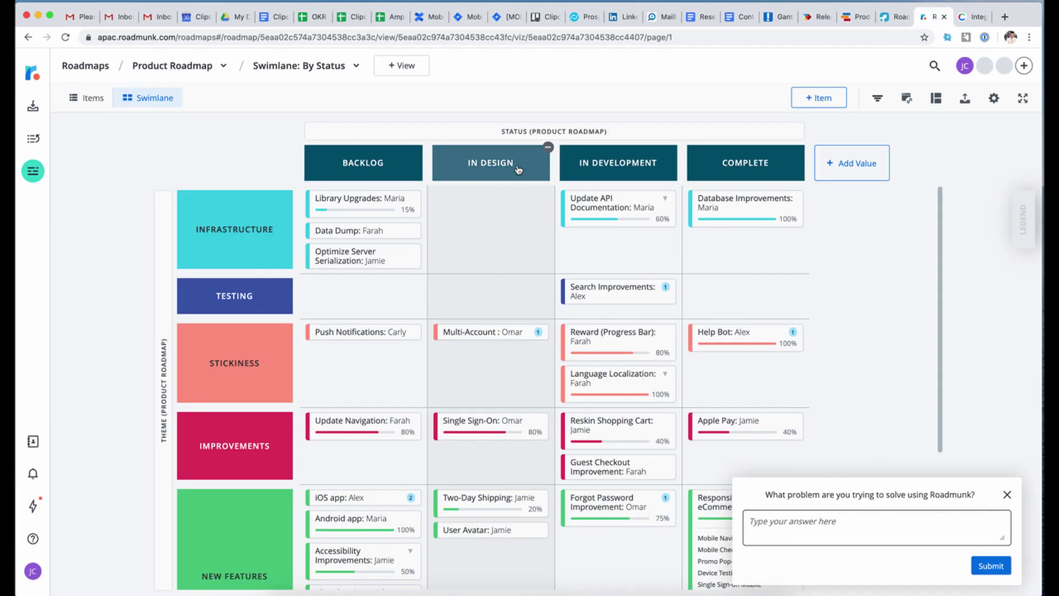
left_click(1006, 494)
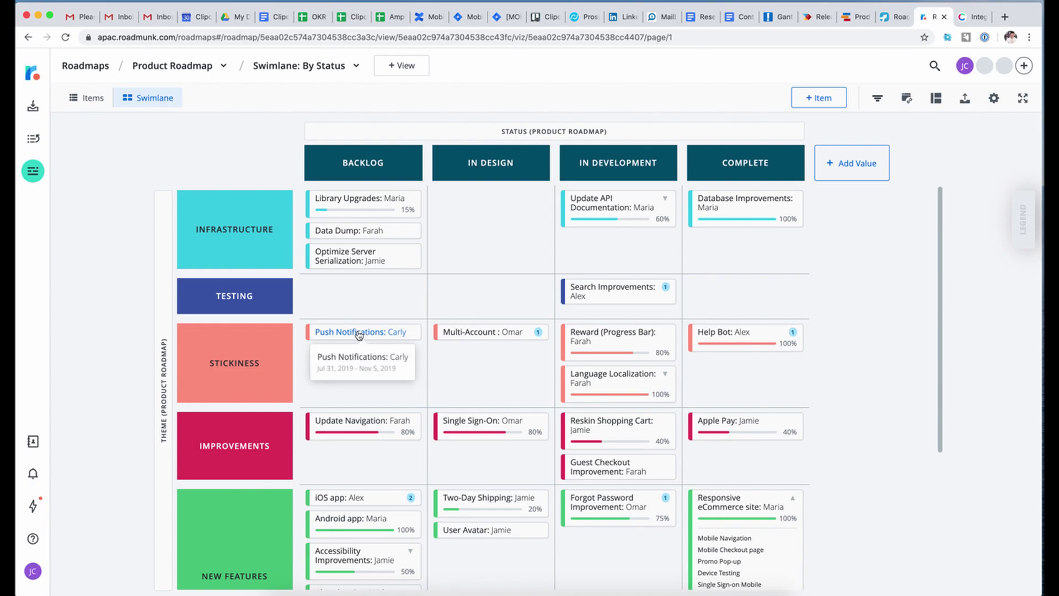
mouse_move(508, 339)
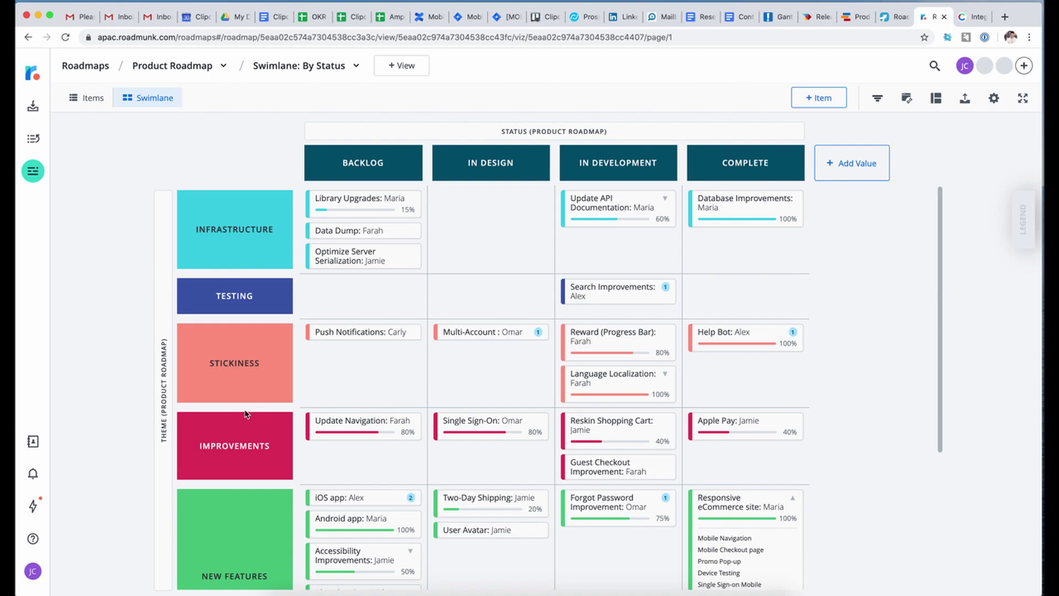
scroll(361, 362, "down", 4)
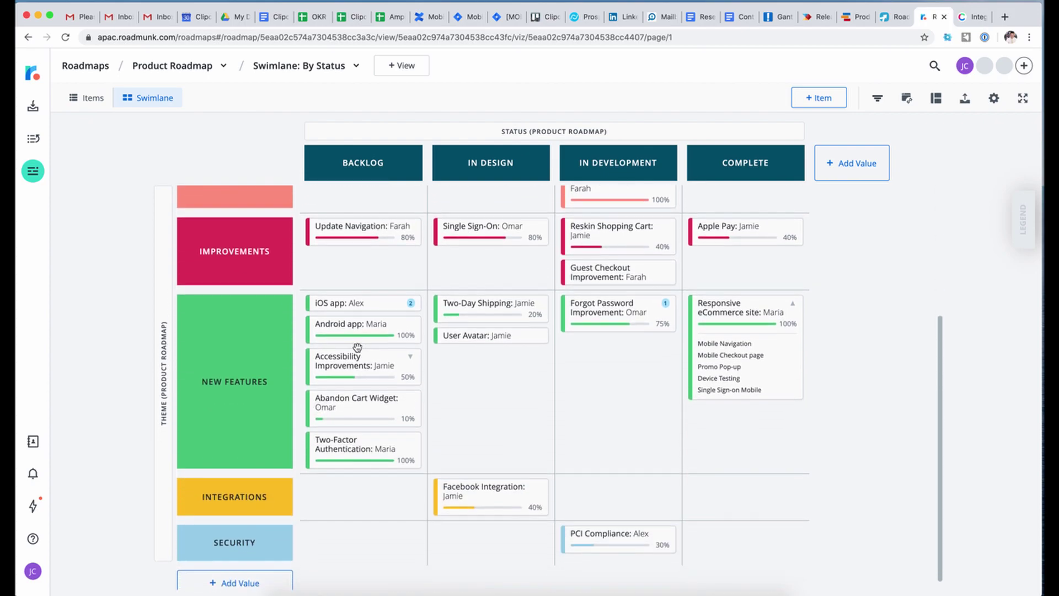
scroll(395, 524, "up", 4)
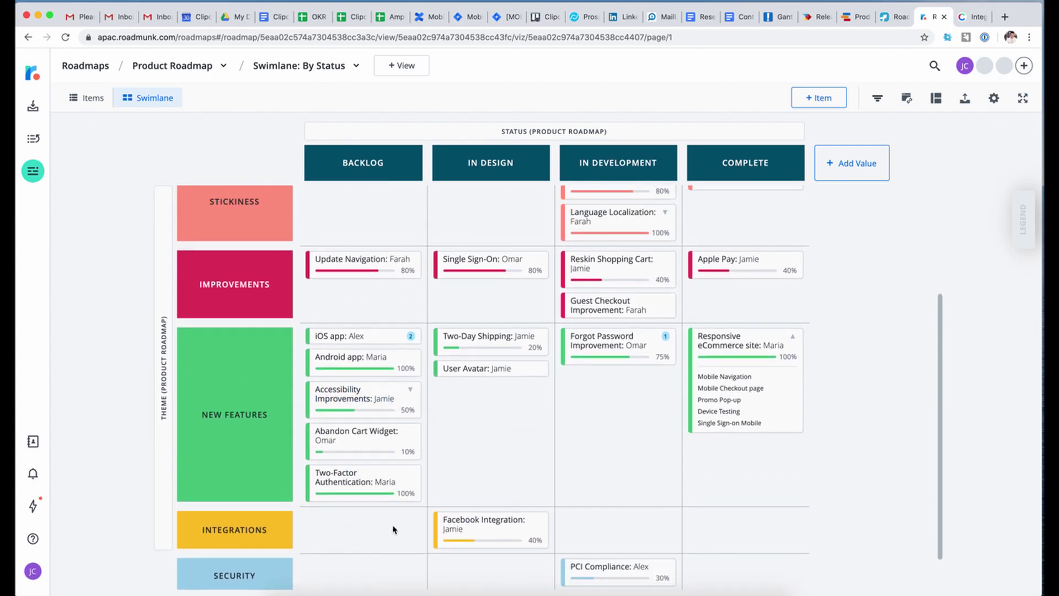
left_click(393, 203)
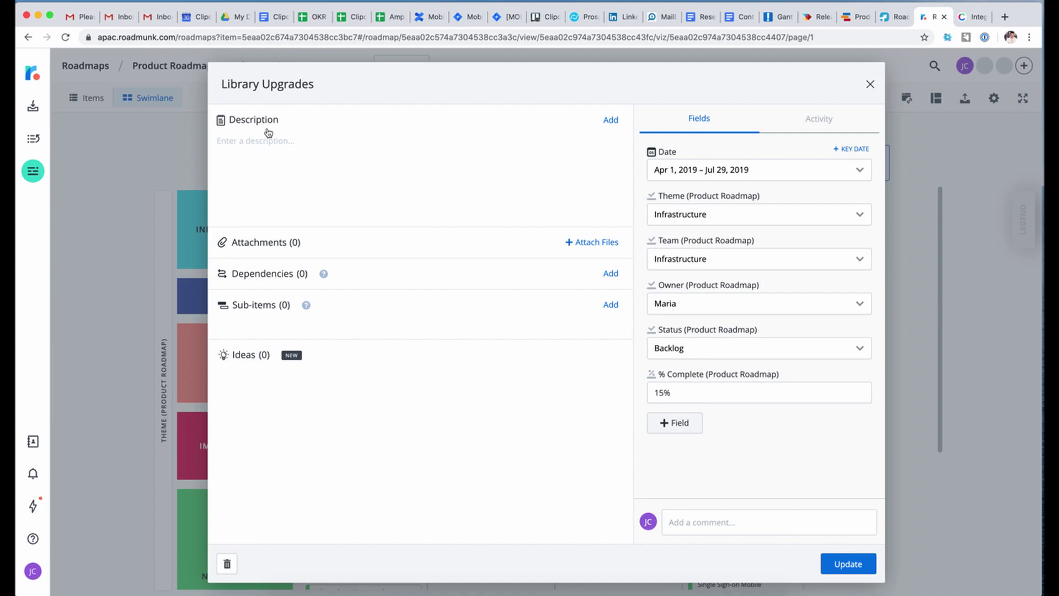
left_click(258, 145)
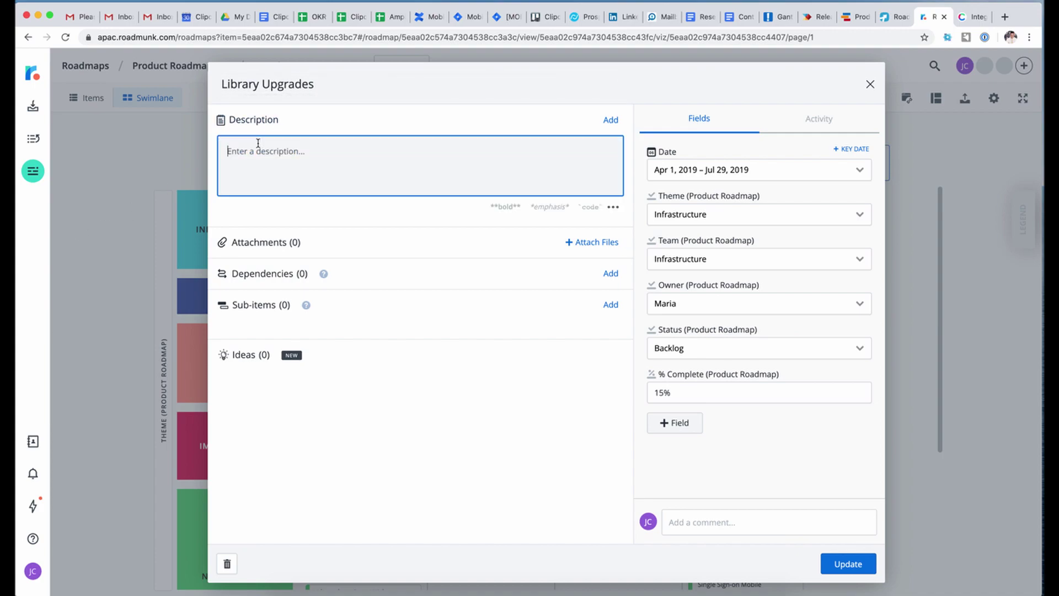
type("The description text...")
left_click(287, 217)
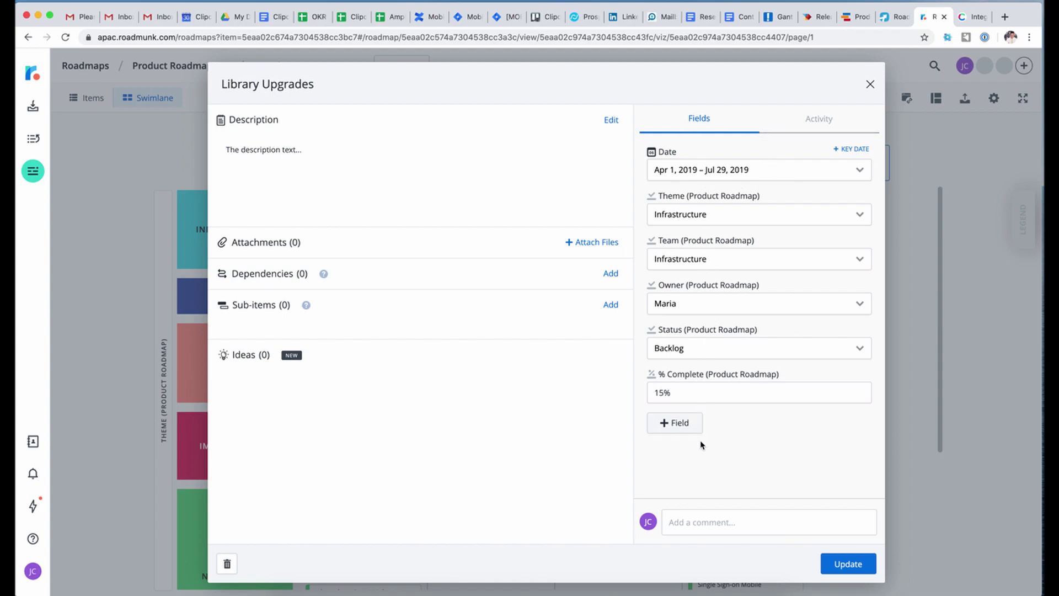
left_click(814, 344)
left_click(877, 368)
- Browse field types in the new-field form, then close it and save pending changes
left_click(665, 420)
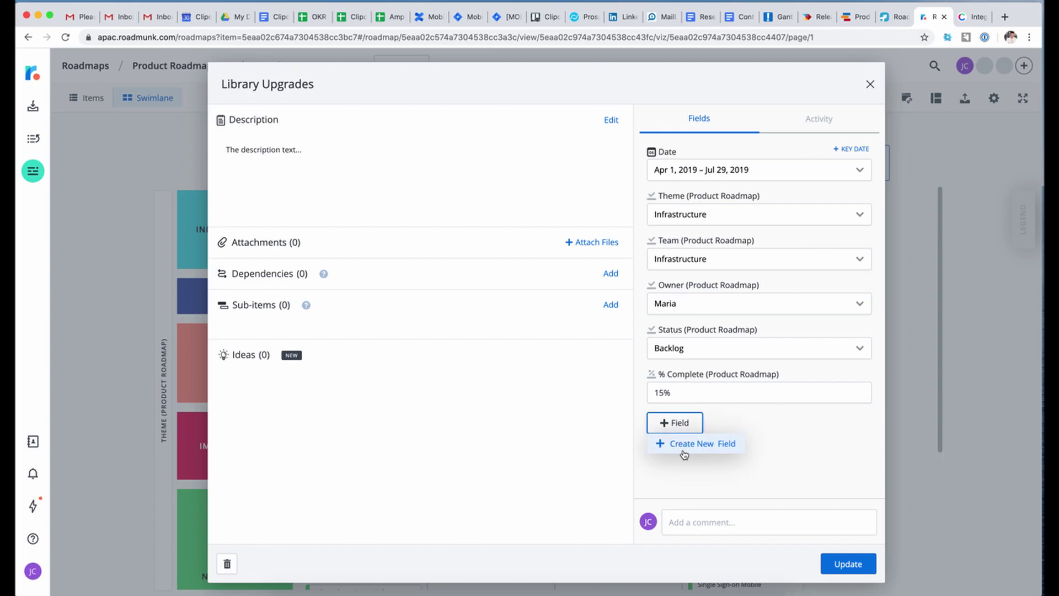
left_click(694, 443)
left_click(589, 172)
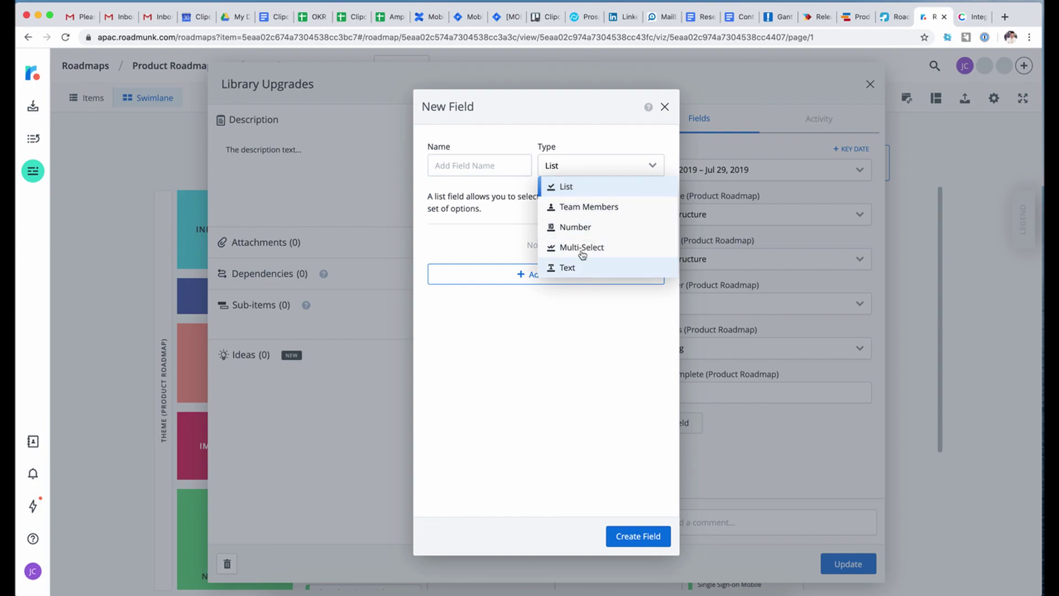
left_click(579, 358)
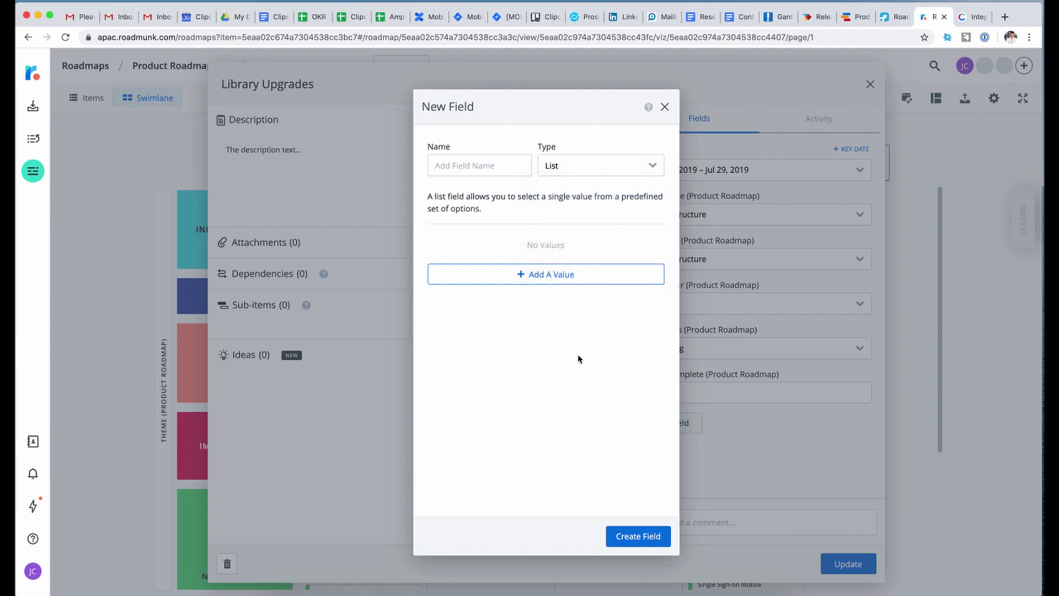
left_click(573, 161)
left_click(582, 331)
left_click(664, 107)
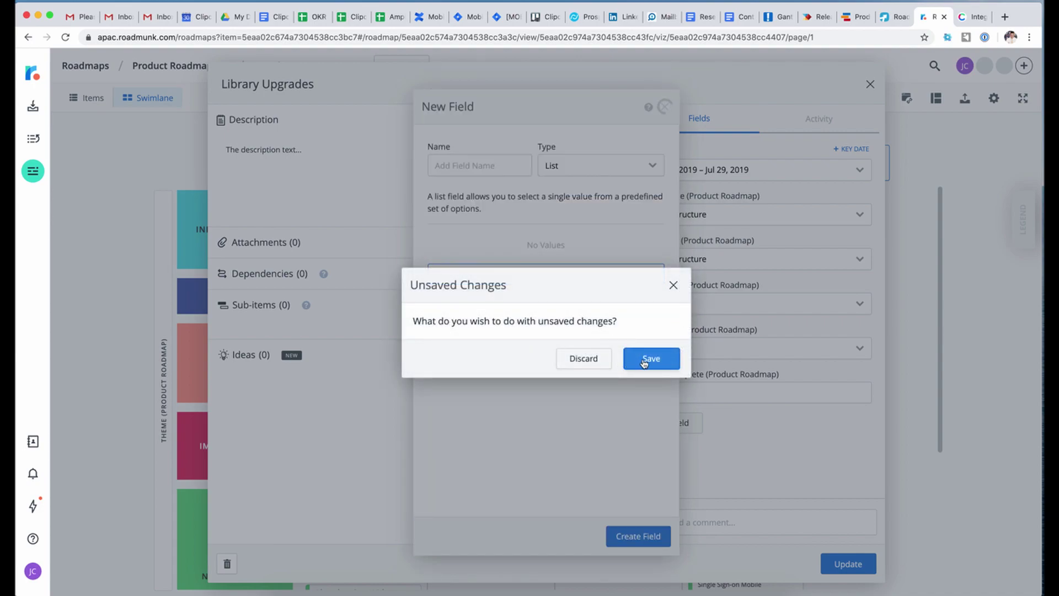
left_click(605, 360)
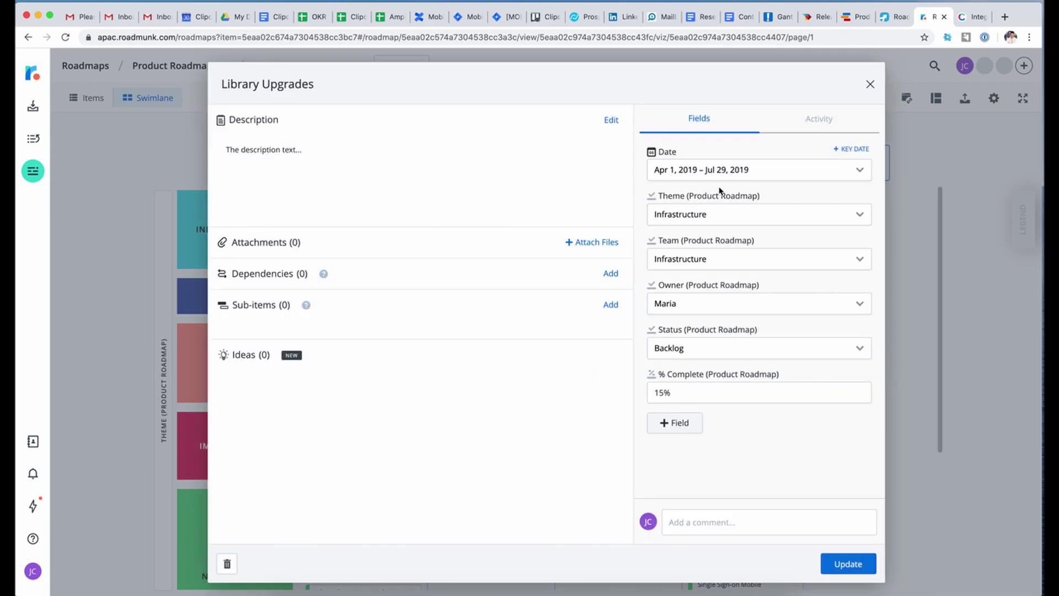
left_click(817, 118)
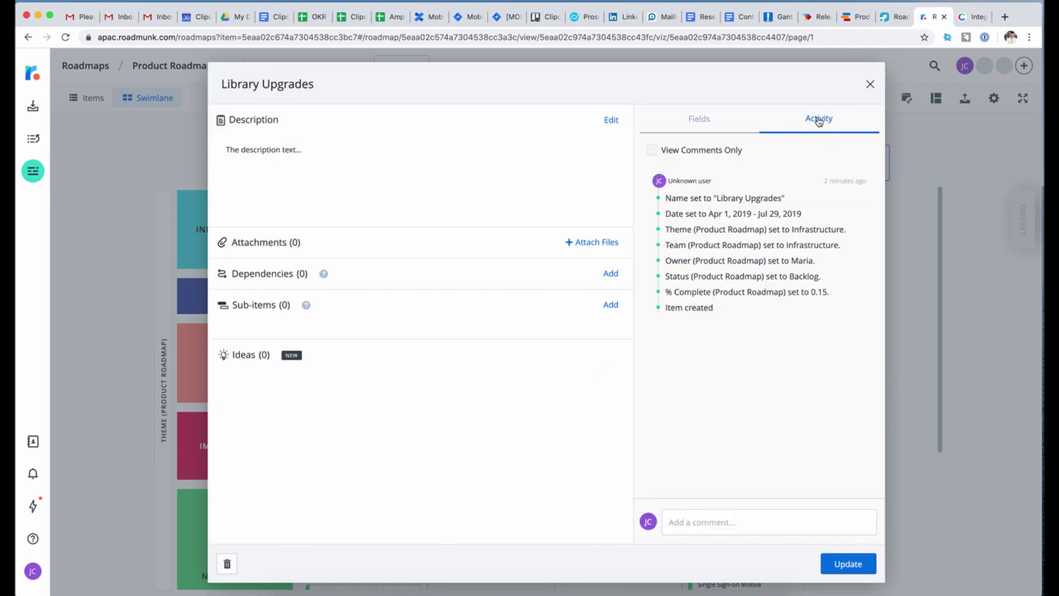
left_click(698, 127)
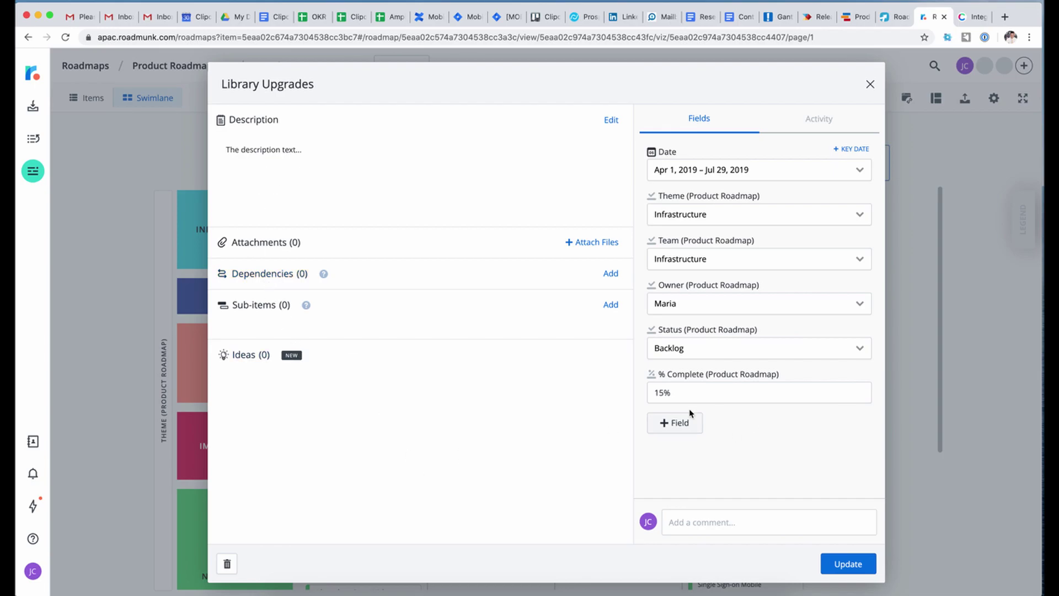
- Create a new Text field named 'Design' on the Library Upgrades item
left_click(674, 422)
left_click(696, 442)
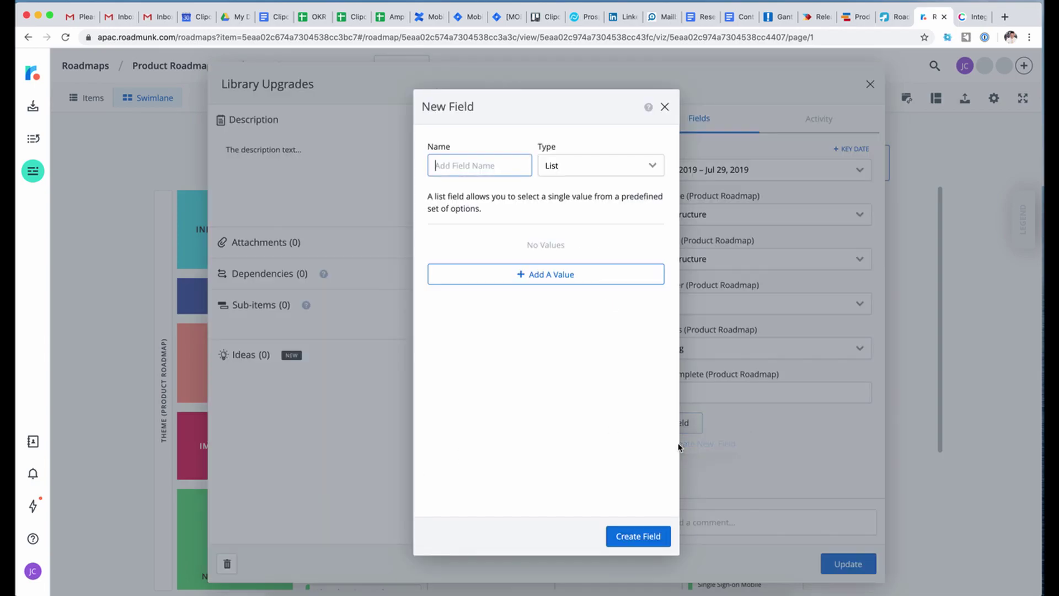
left_click(581, 172)
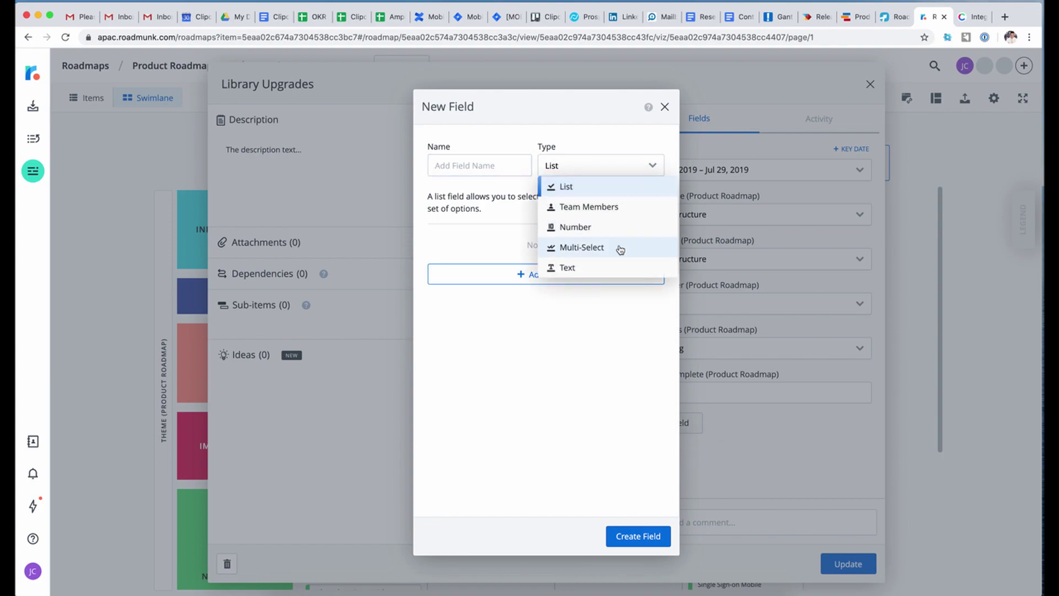
left_click(605, 267)
left_click(491, 168)
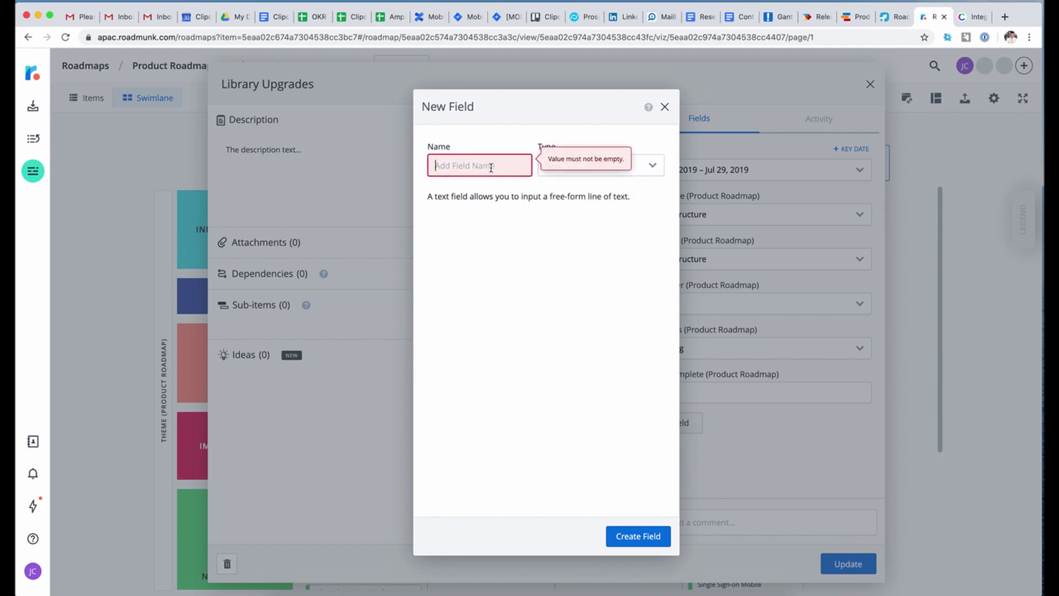
type("Some text")
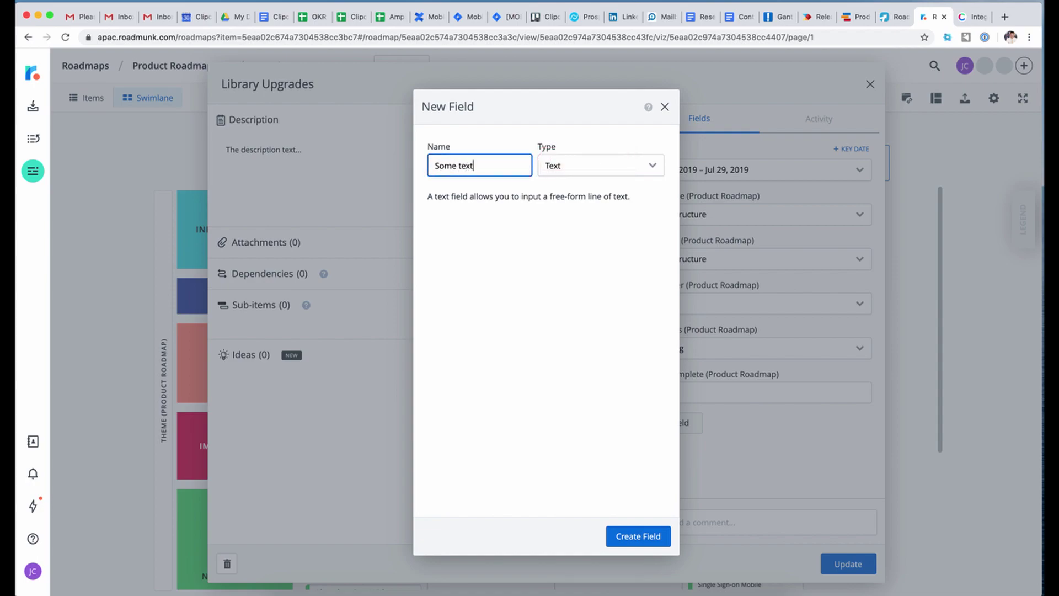
key("BackSpace")
key("BackSpace")
type("desi")
key("BackSpace")
key("BackSpace")
key("BackSpace")
key("BackSpace")
type("Desin")
left_click(529, 236)
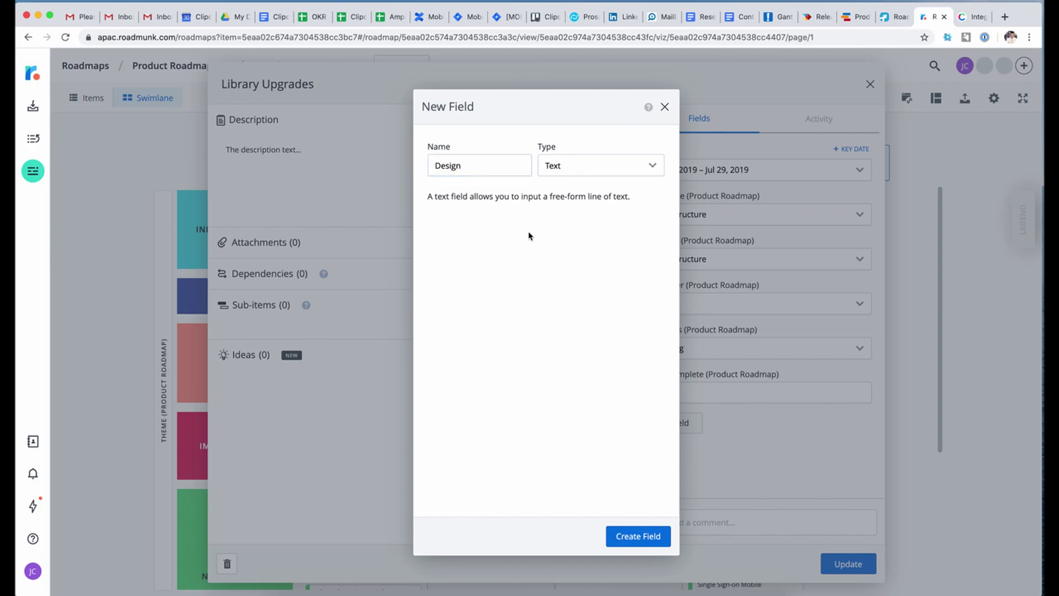
left_click(632, 545)
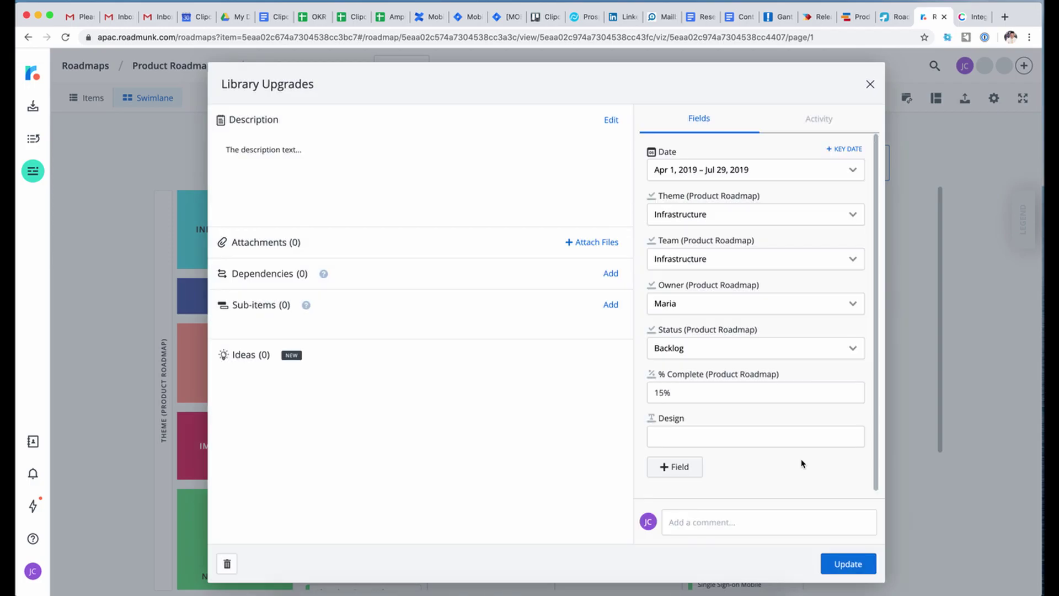
- Leave Design empty, then close the Library Upgrades item and save its changes
left_click(689, 446)
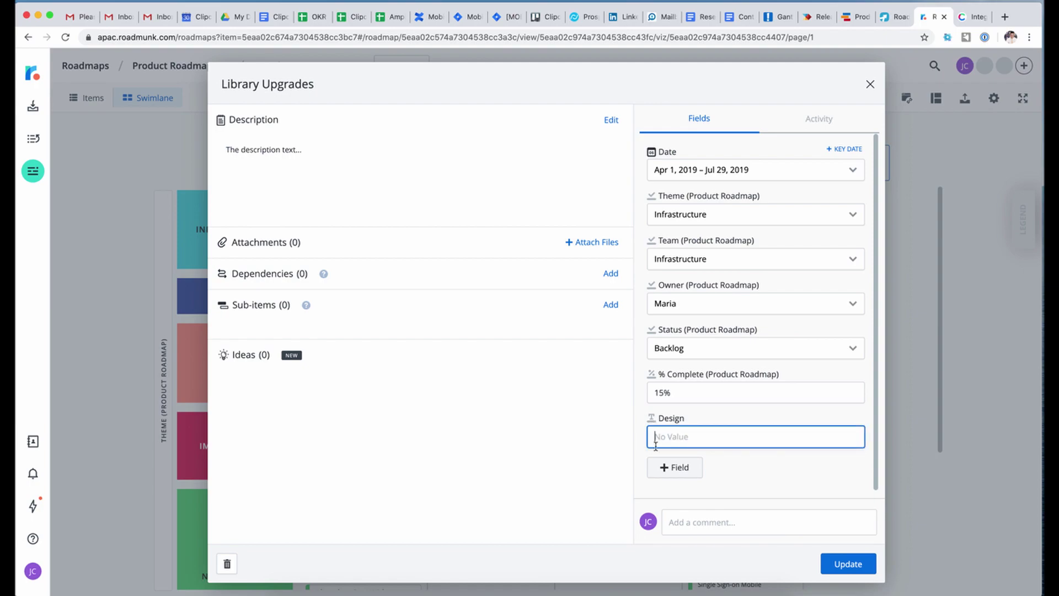
left_click(581, 474)
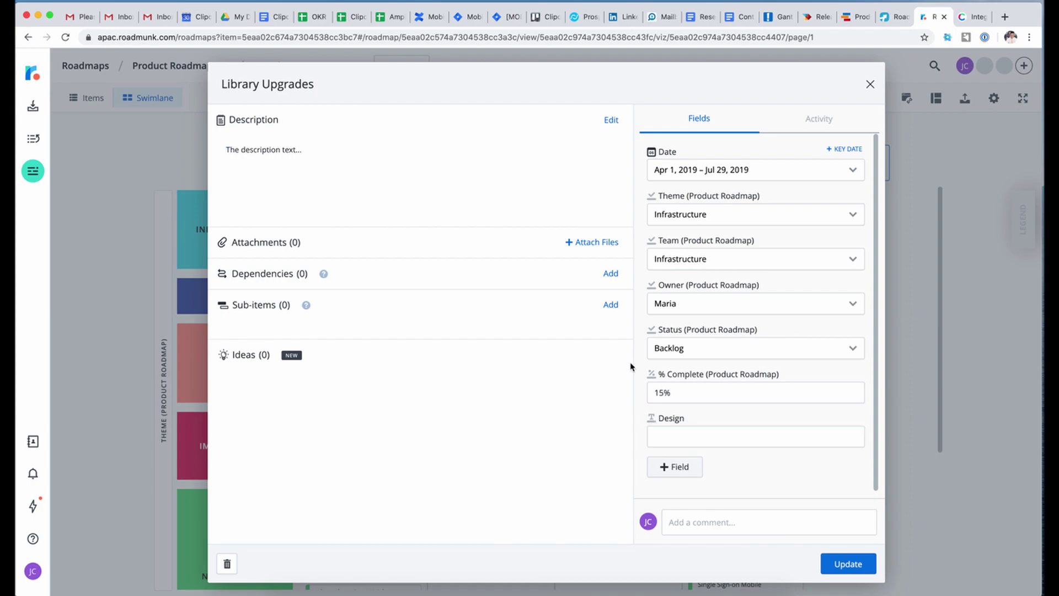
left_click(808, 121)
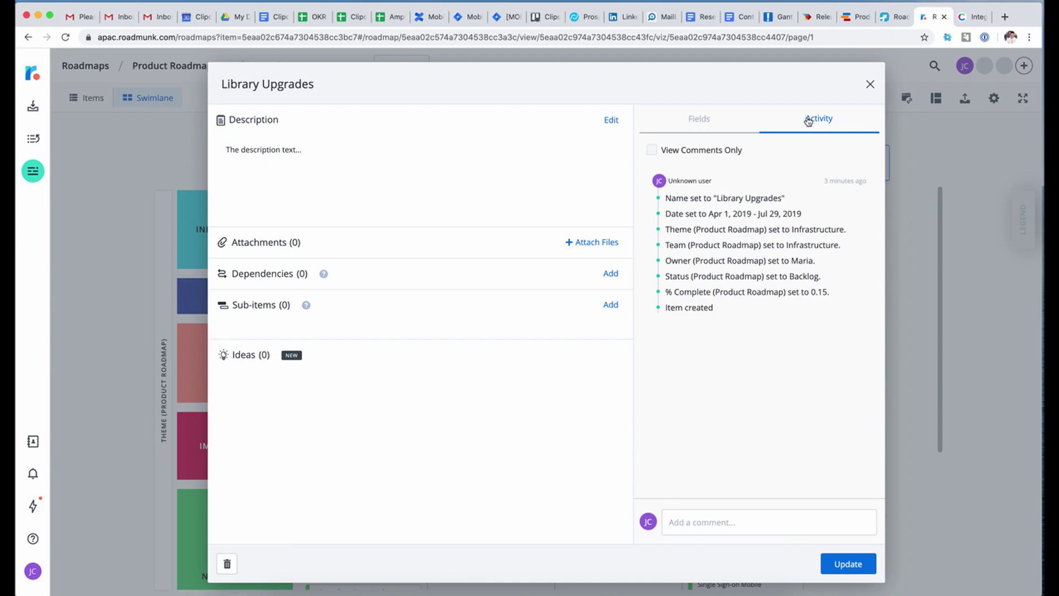
left_click(711, 119)
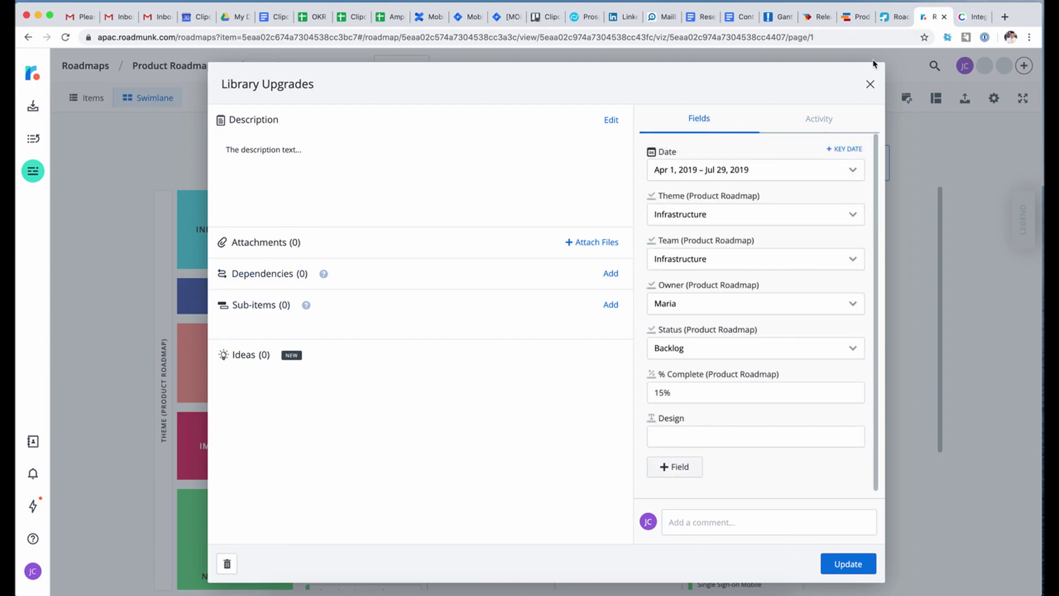
left_click(870, 85)
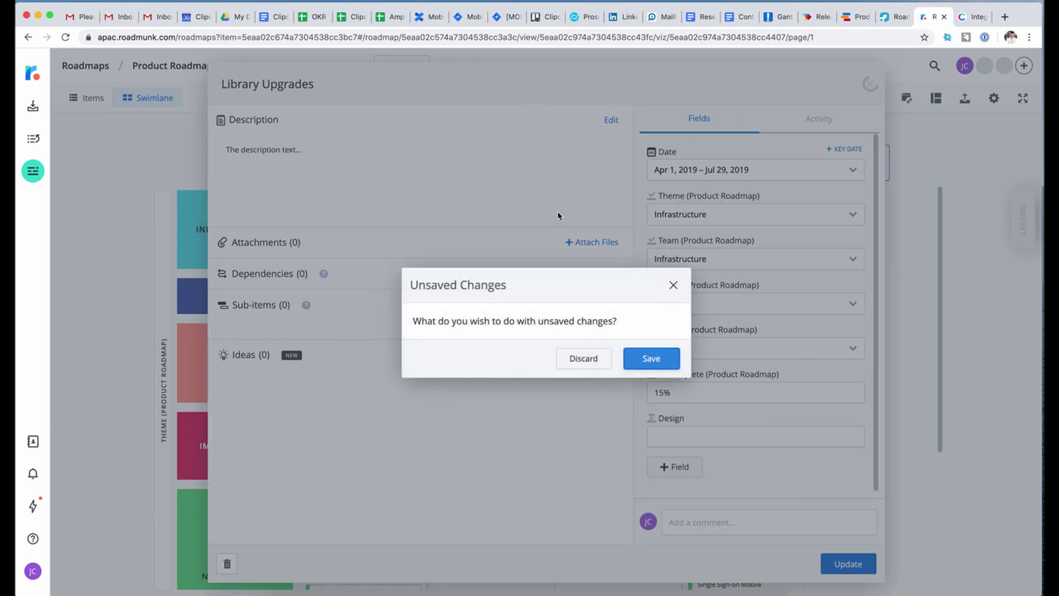
left_click(651, 358)
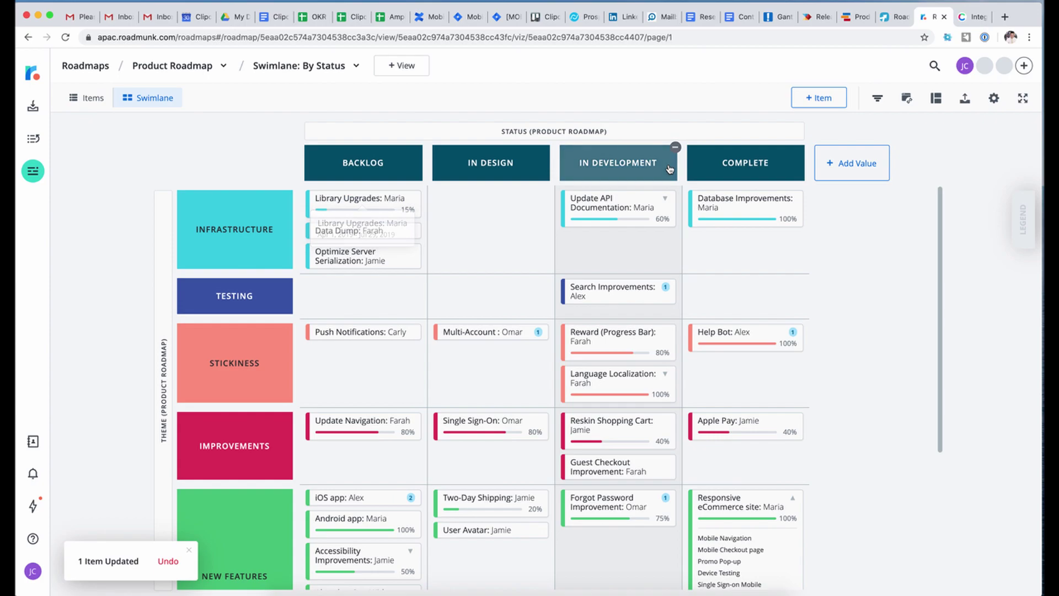
left_click(878, 100)
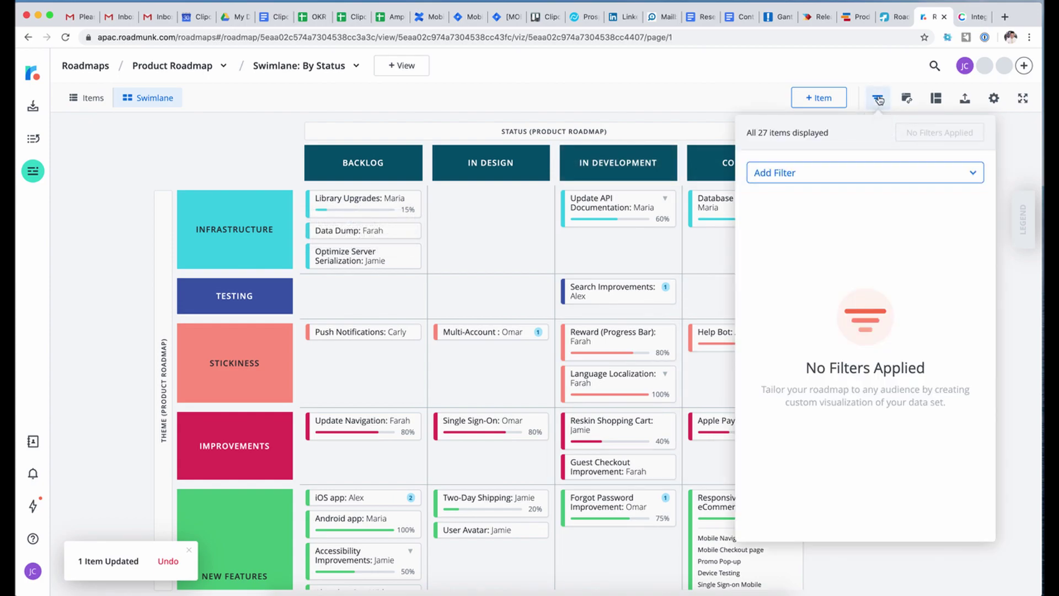
- Set Item Progress and Label Suffix to None in Format > Layout
left_click(934, 101)
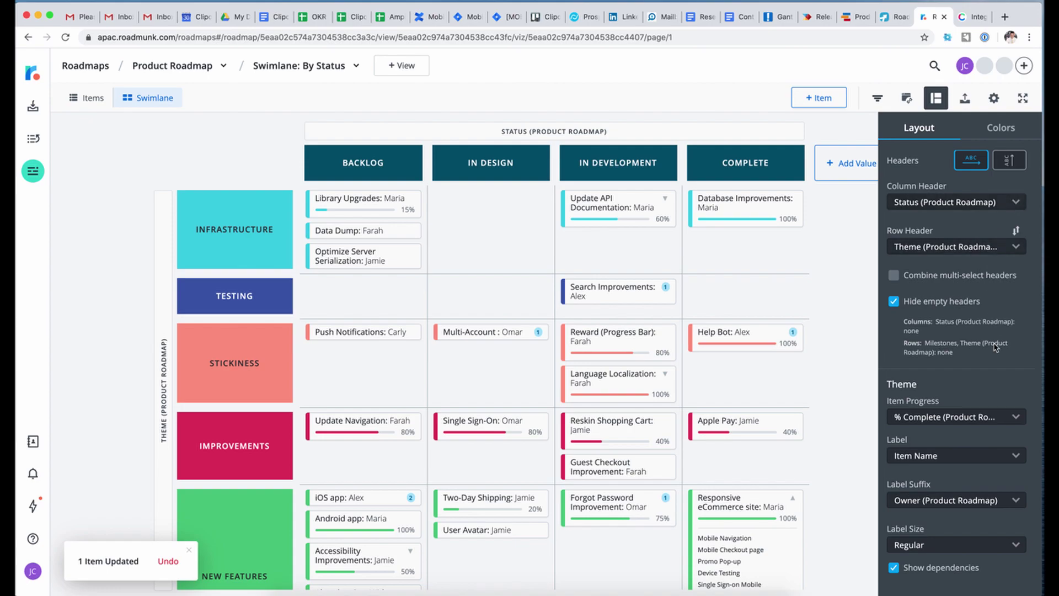
left_click(1018, 420)
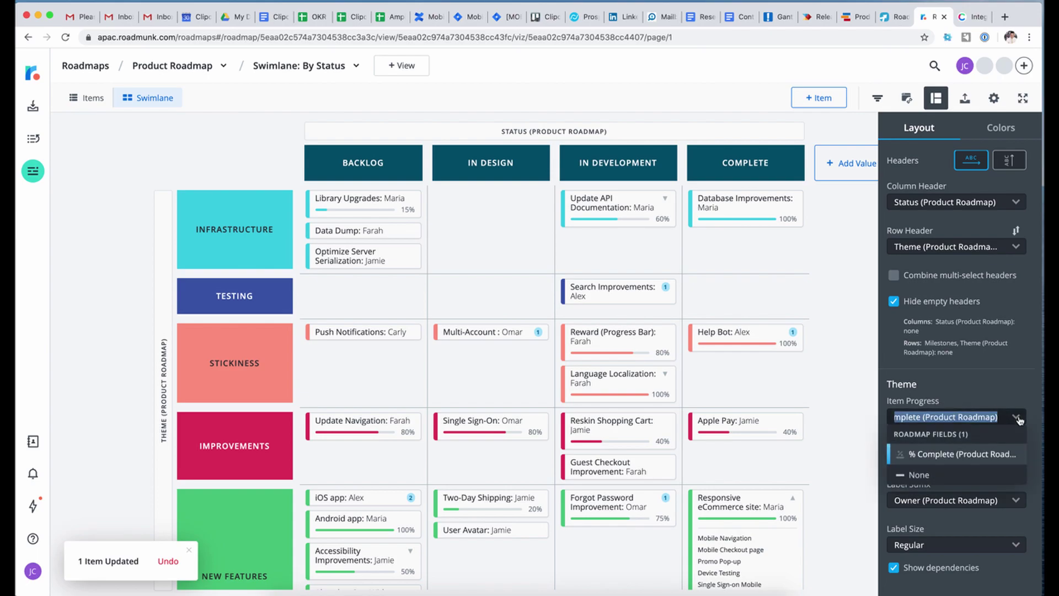
left_click(932, 475)
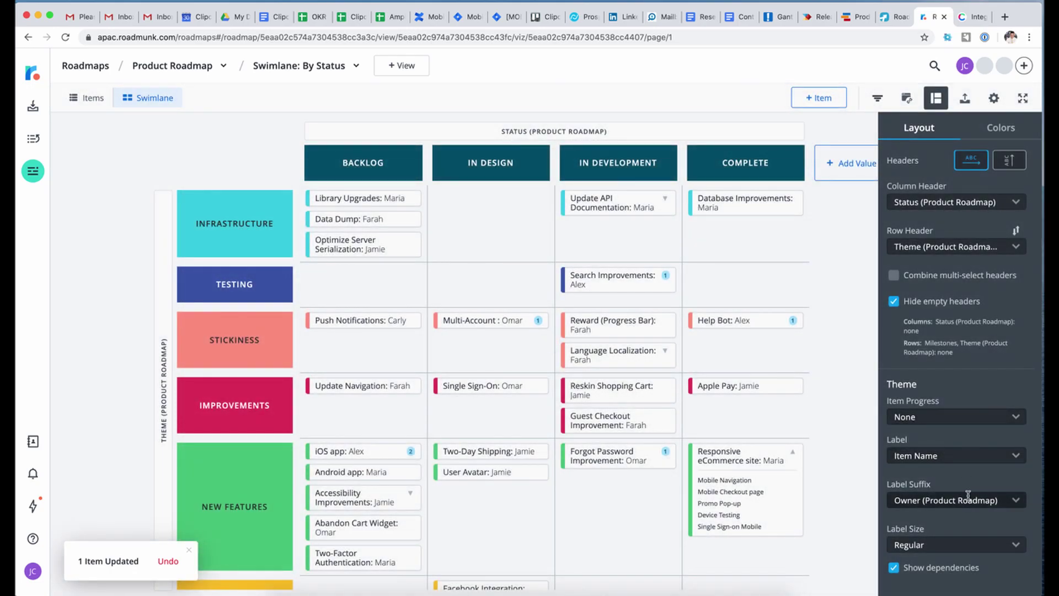
left_click(1016, 502)
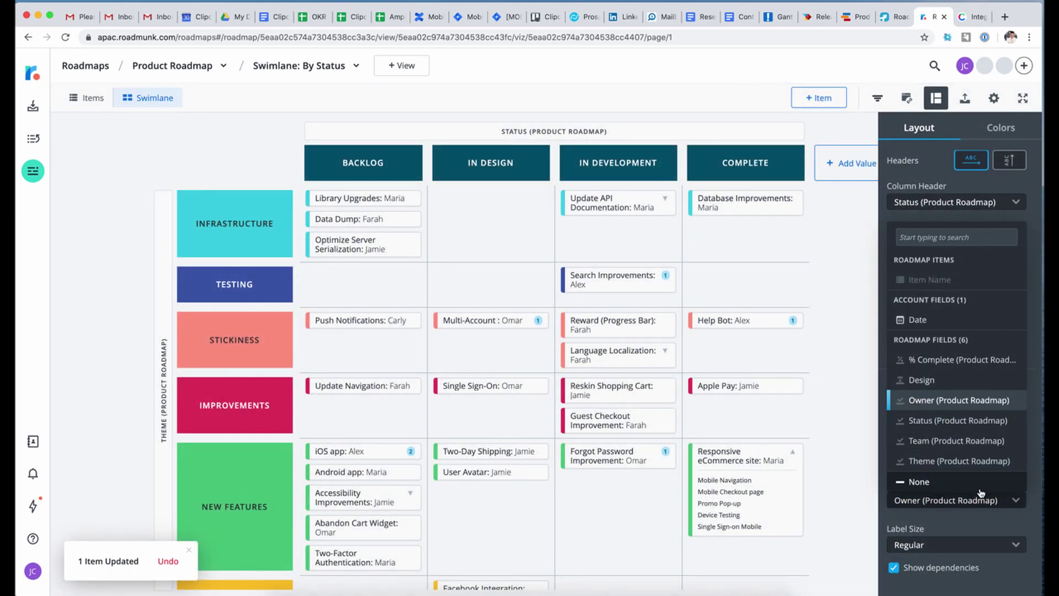
left_click(977, 488)
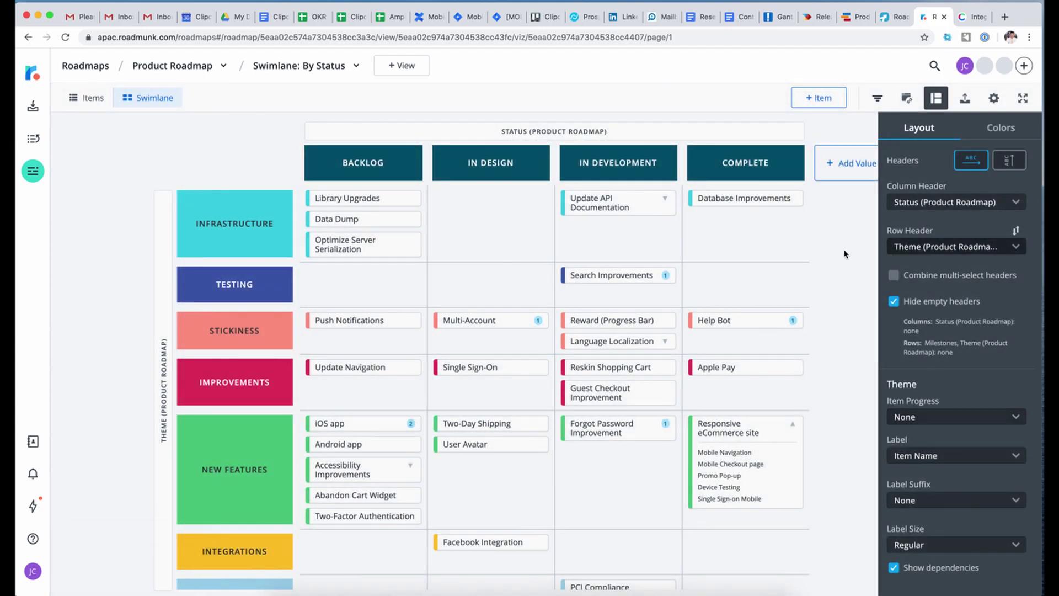
left_click(425, 242)
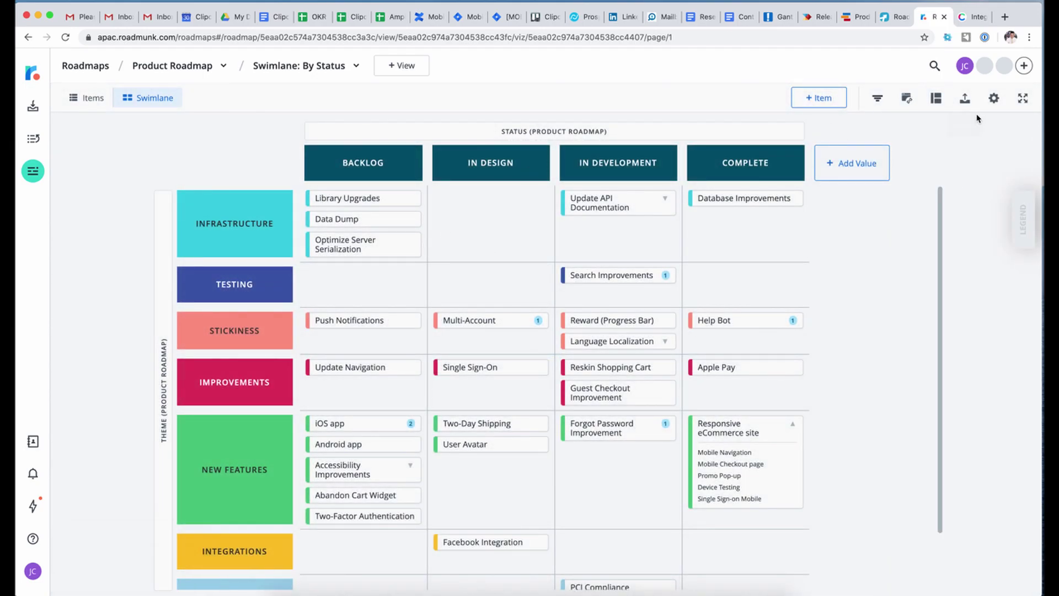
left_click(957, 103)
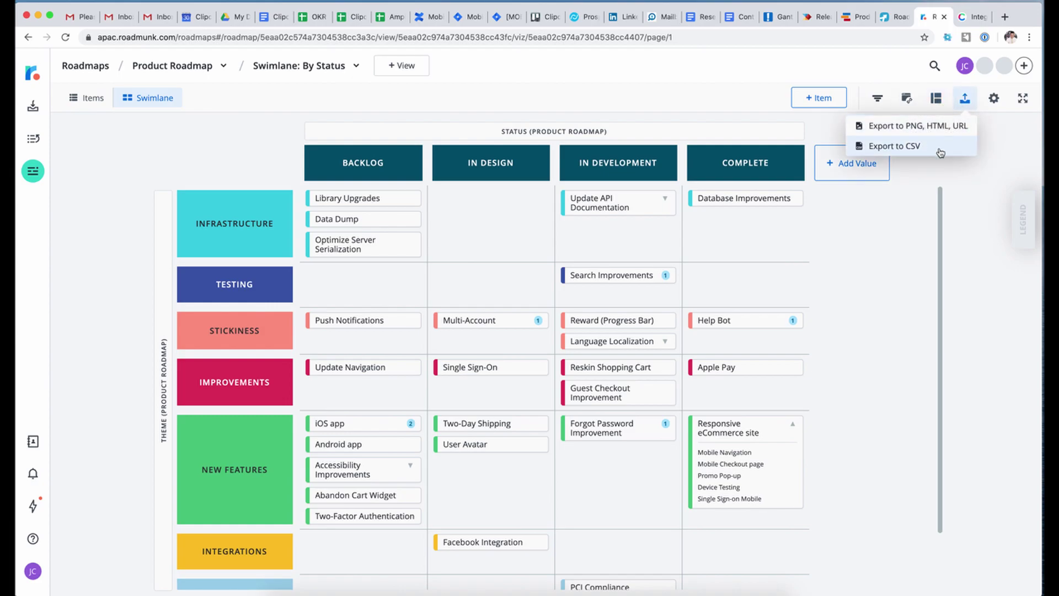
- Publish the roadmap to a URL with Auto Publish set to Realtime and copy its link
left_click(888, 126)
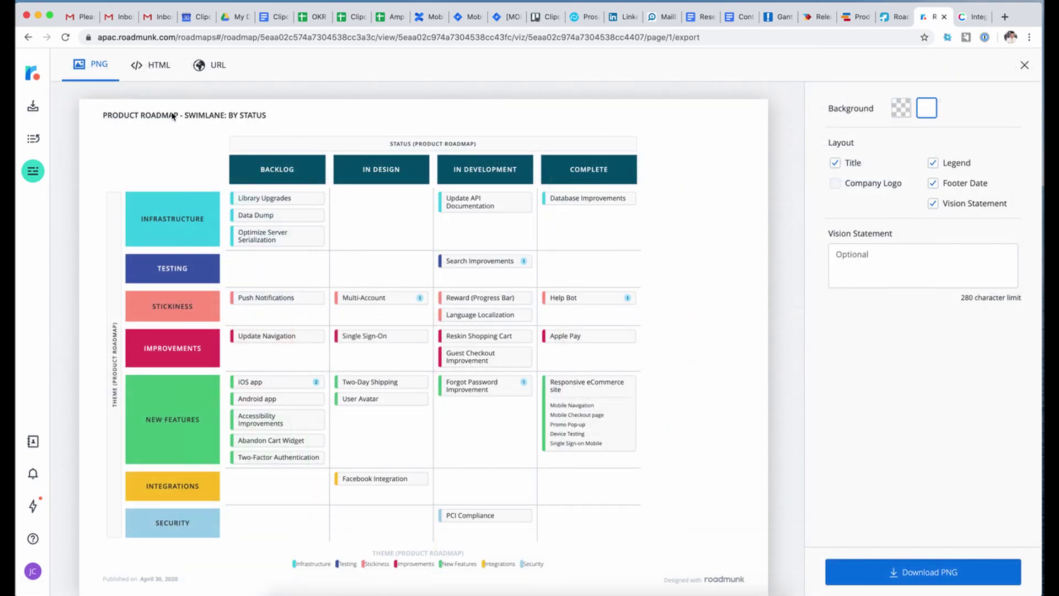
left_click(157, 65)
left_click(214, 66)
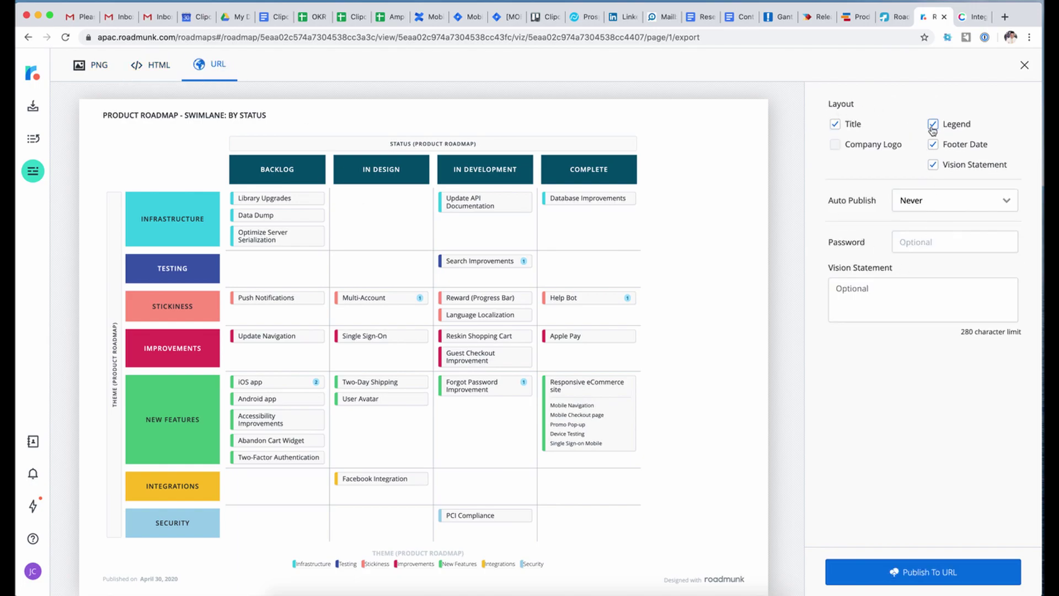
left_click(972, 204)
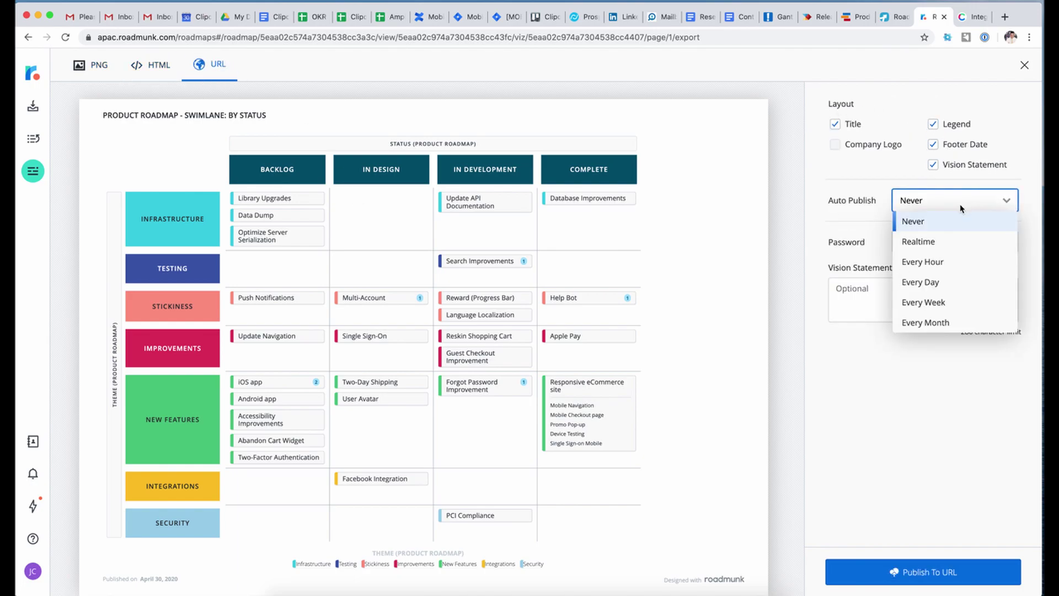
left_click(947, 243)
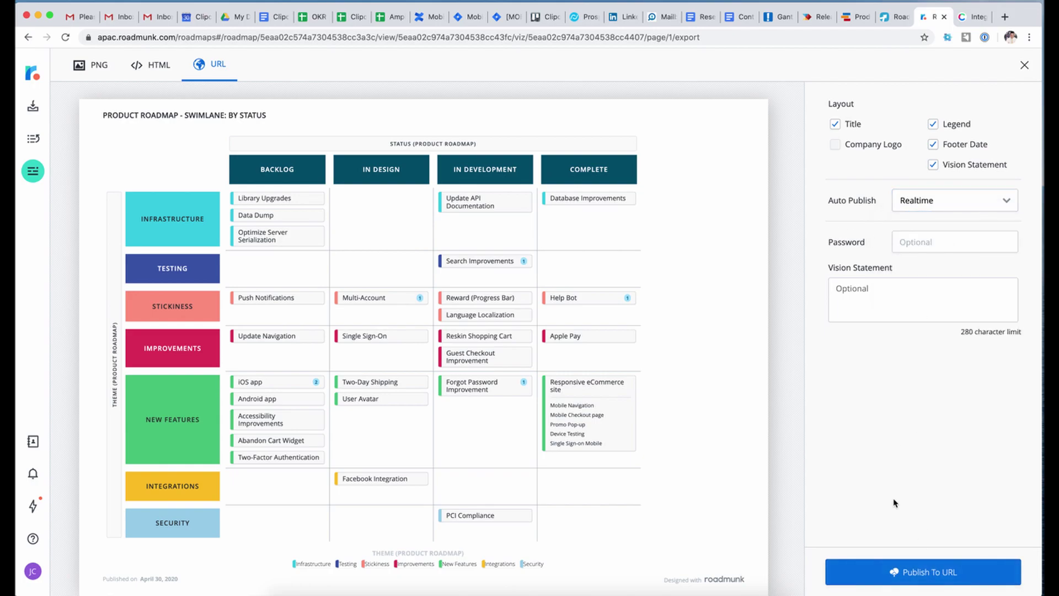
left_click(922, 571)
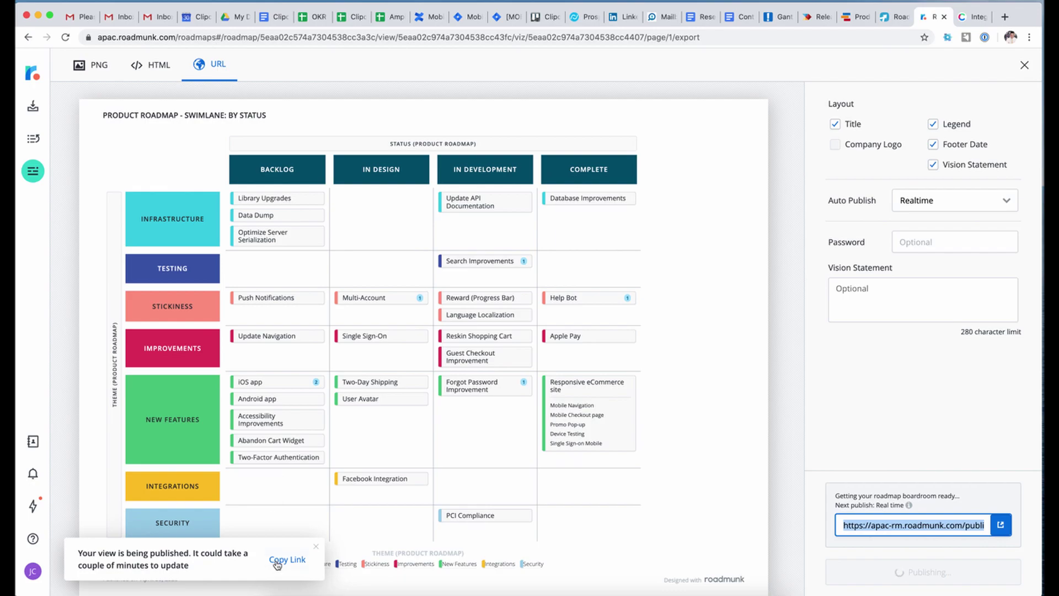
left_click(279, 558)
- Load the published roadmap link in a new incognito window
left_click(1004, 16)
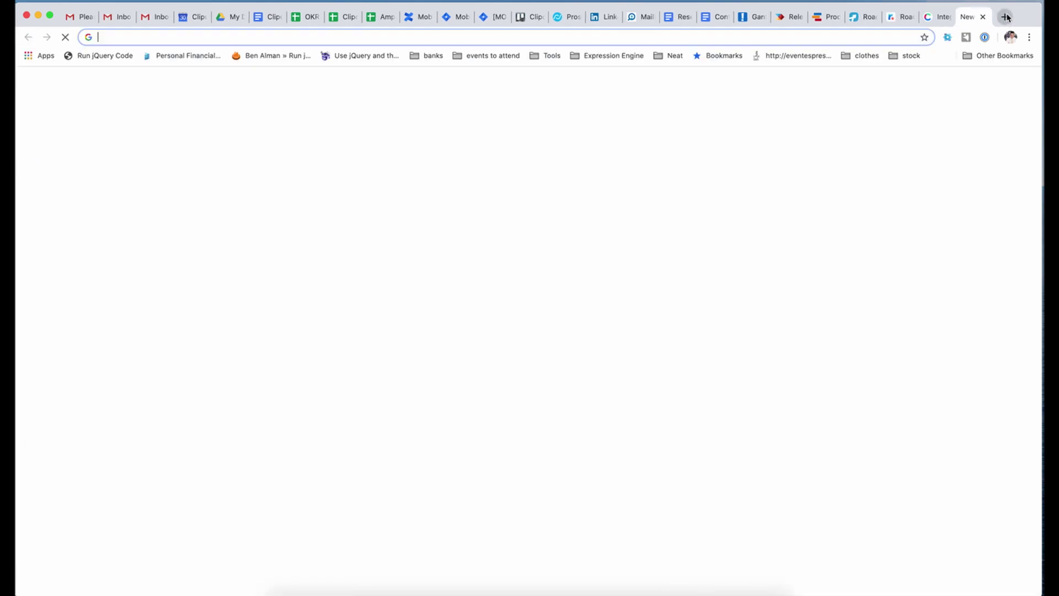
left_click(1028, 38)
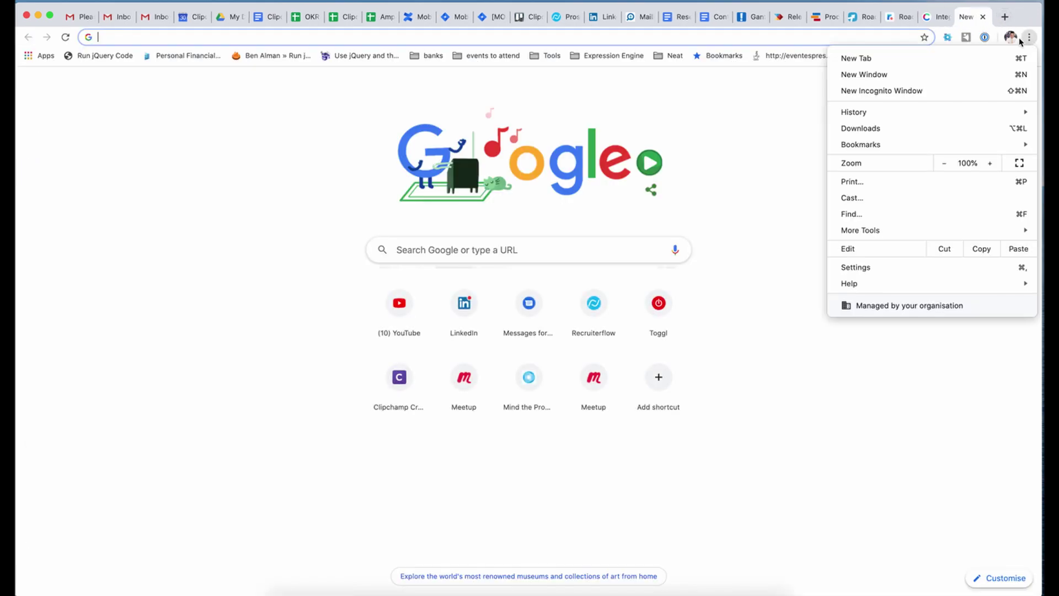
left_click(917, 90)
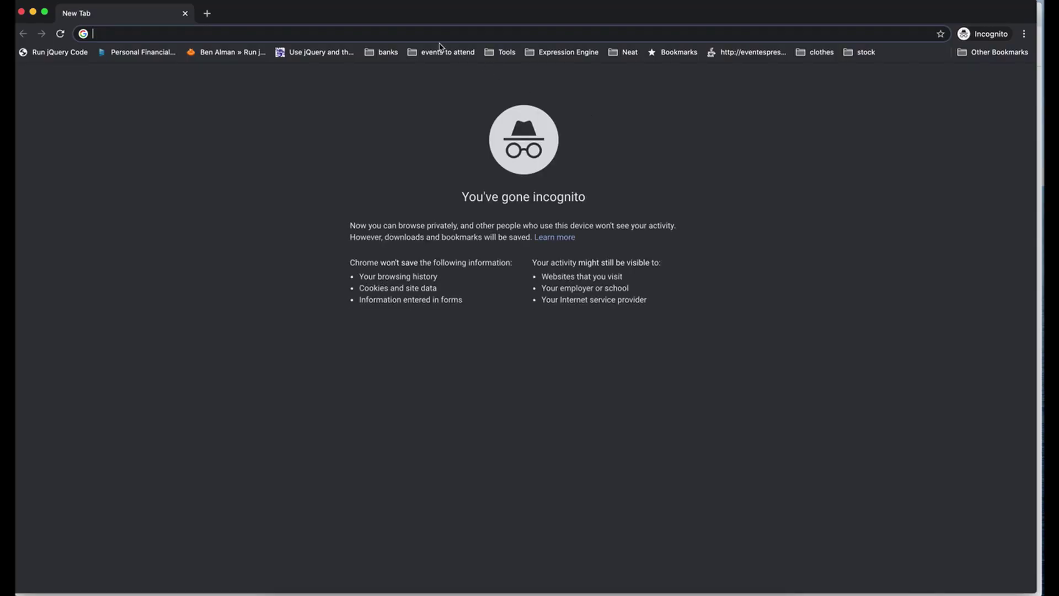
type("https://apac-rm.roadmunk.com/publish/8eefe260c3aaef74ac2c4cbe8044bbdc4e33a1d1")
key("Return")
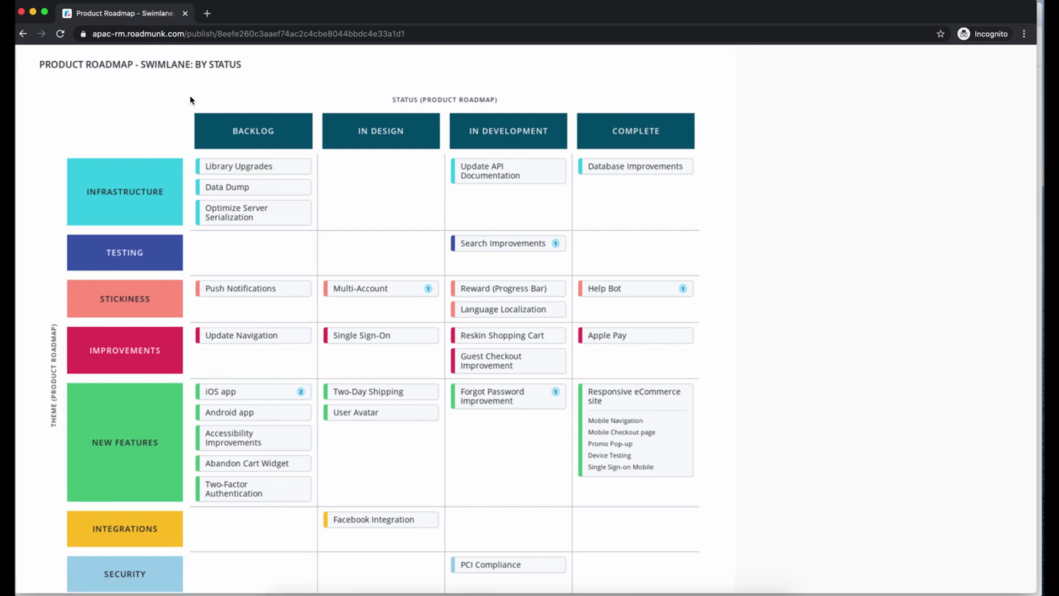
- Inspect the Library Upgrades and Data Dump details, then bring the main window back
left_click(225, 170)
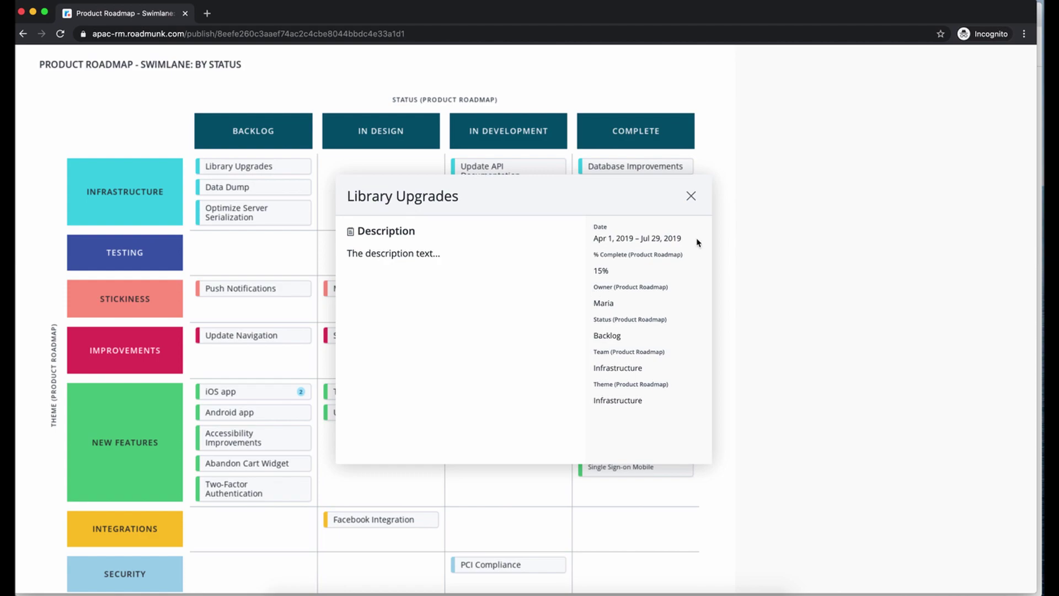
left_click(689, 204)
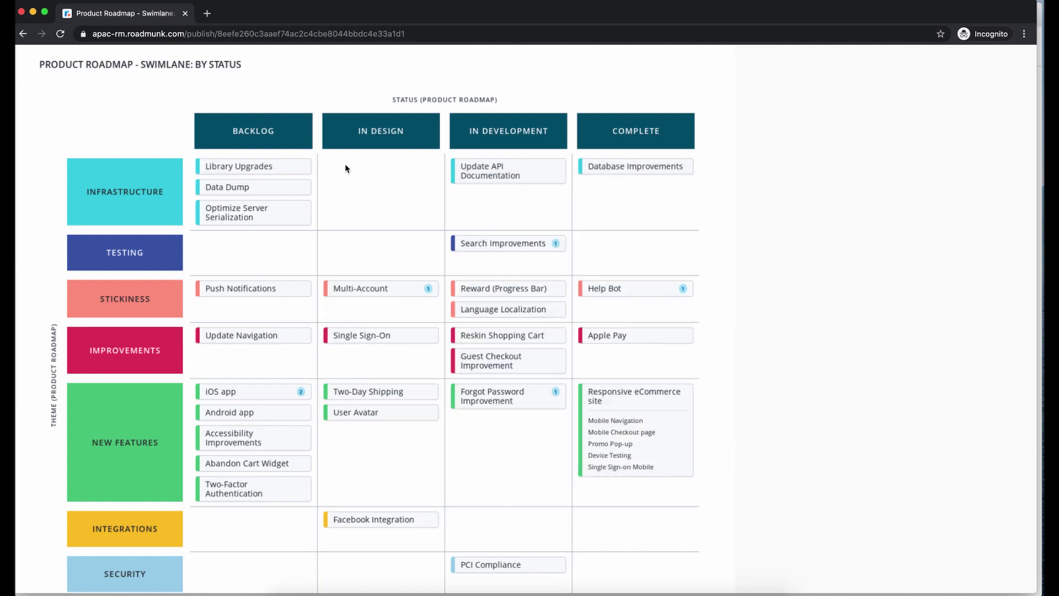
scroll(173, 404, "down", 2)
scroll(174, 402, "up", 2)
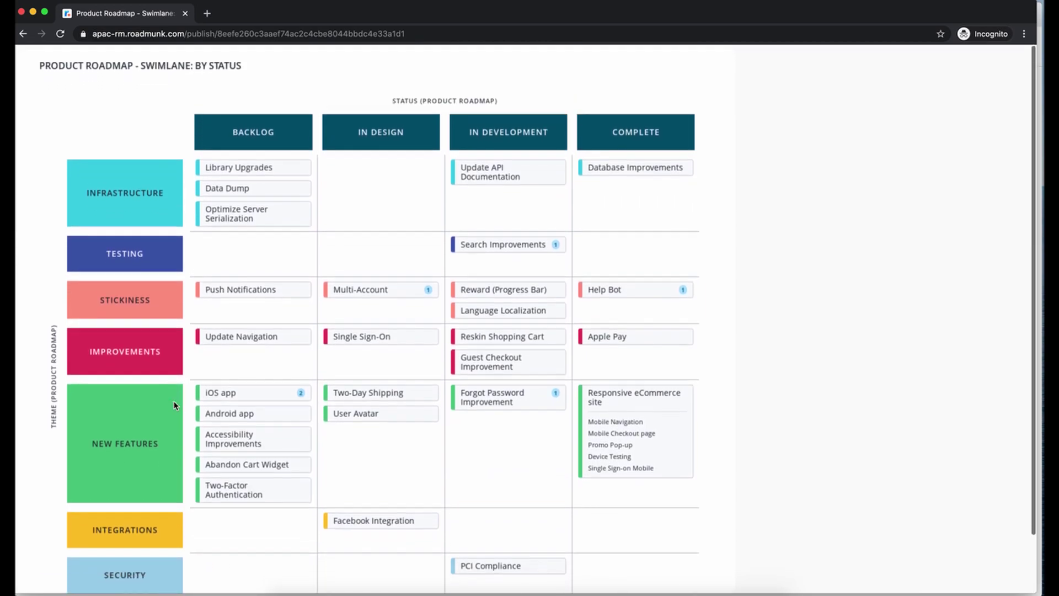
left_click(225, 188)
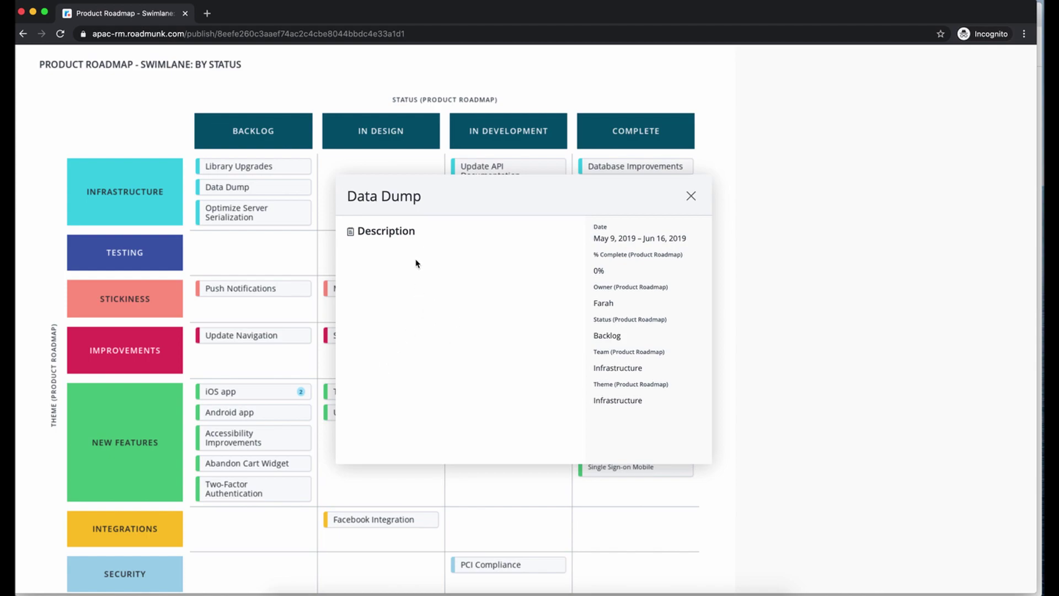
left_click(279, 166)
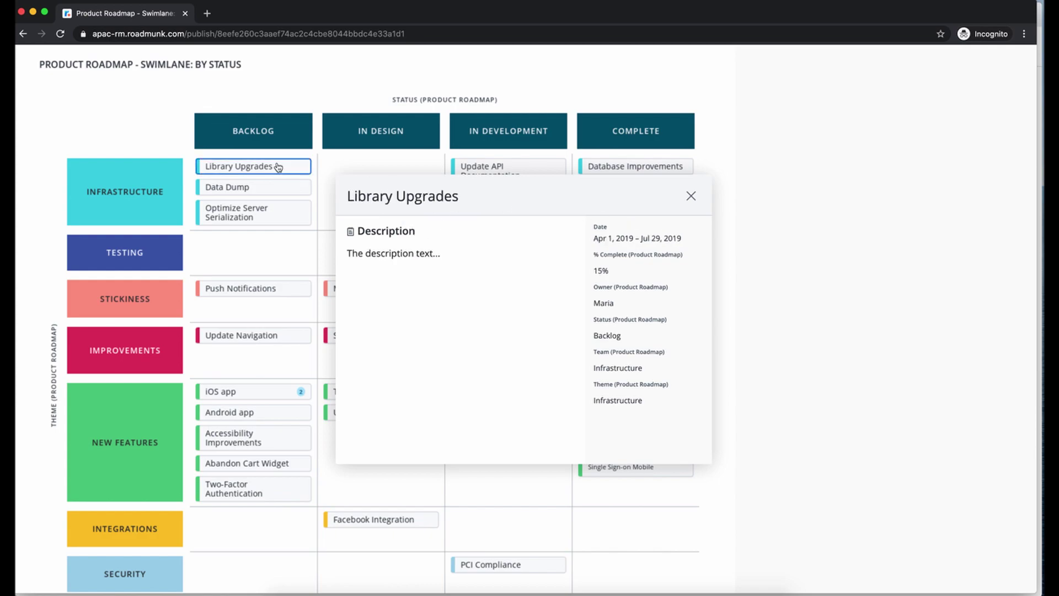
left_click(690, 197)
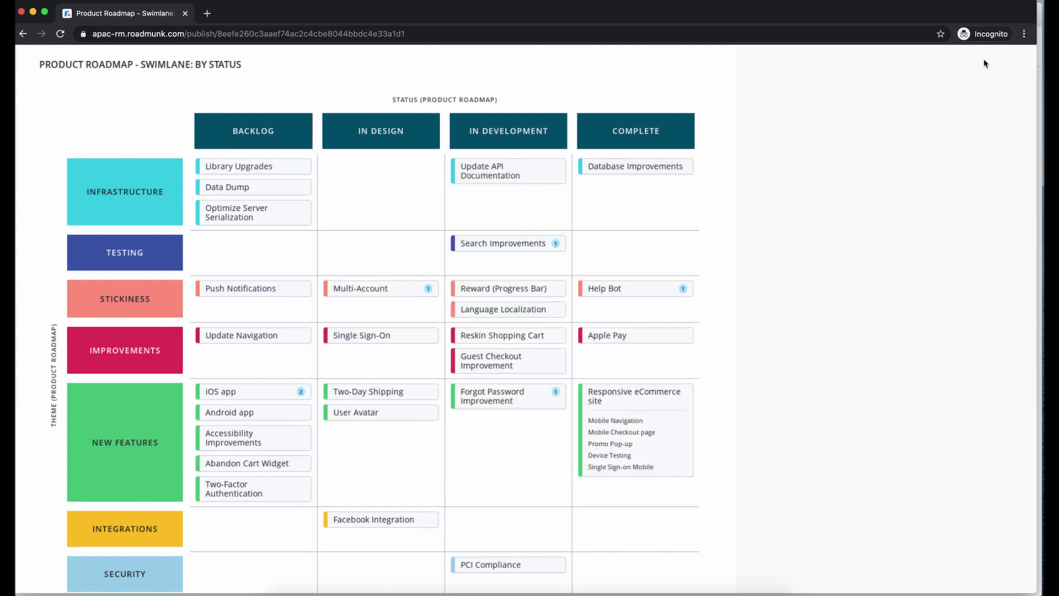
left_click_drag(246, 18, 275, 64)
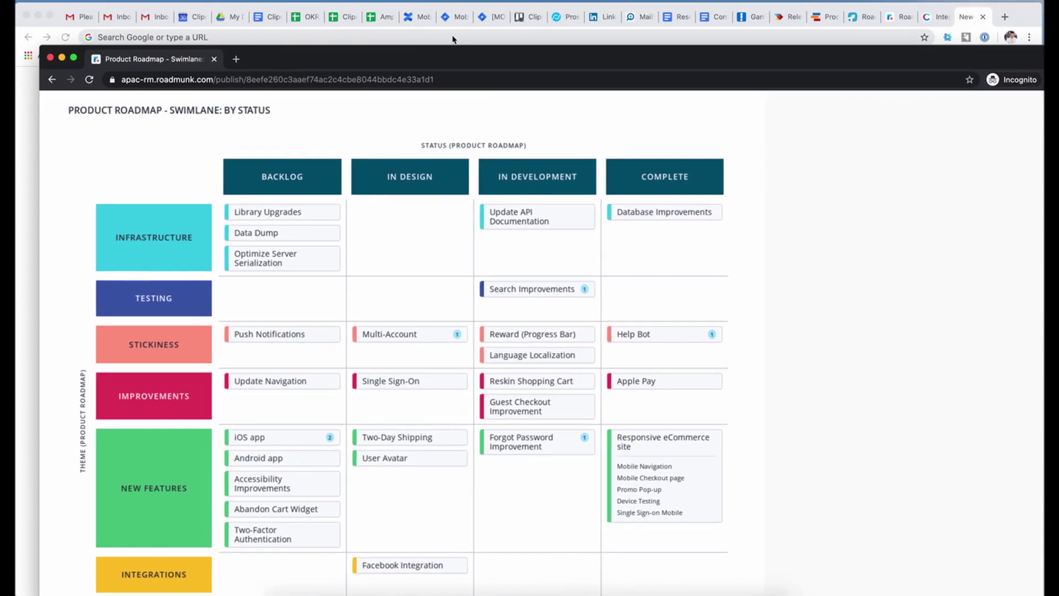
left_click(453, 35)
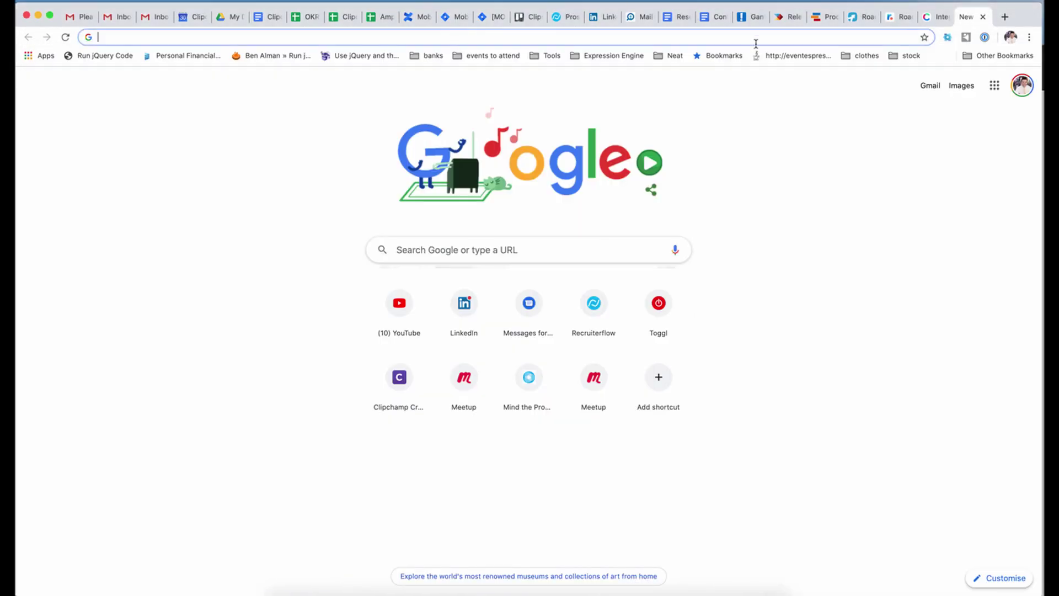
- Leave the export screen and return to the Product Roadmap swimlane board
left_click(900, 17)
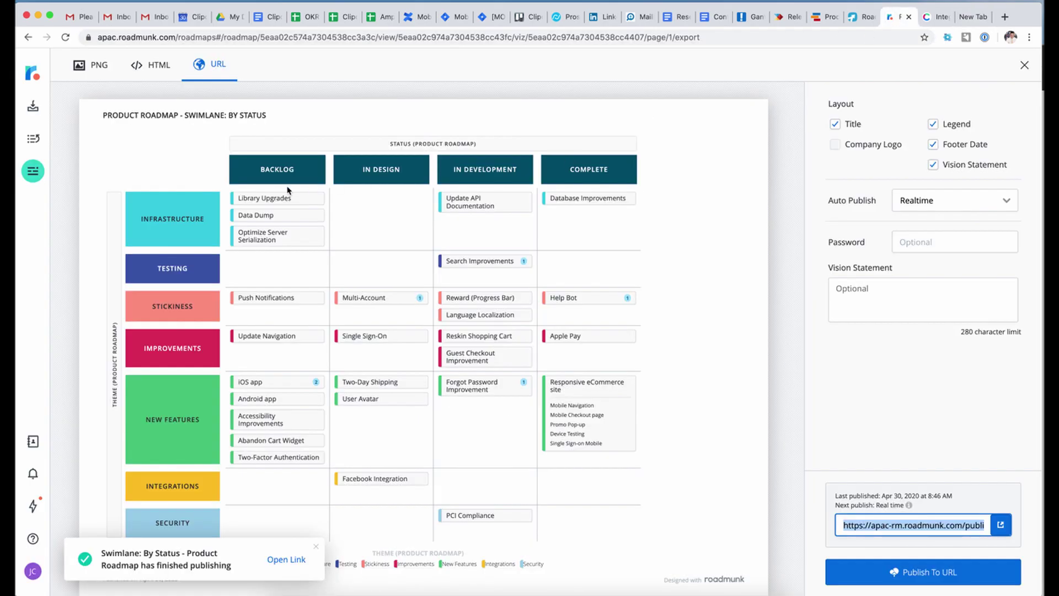
left_click(270, 204)
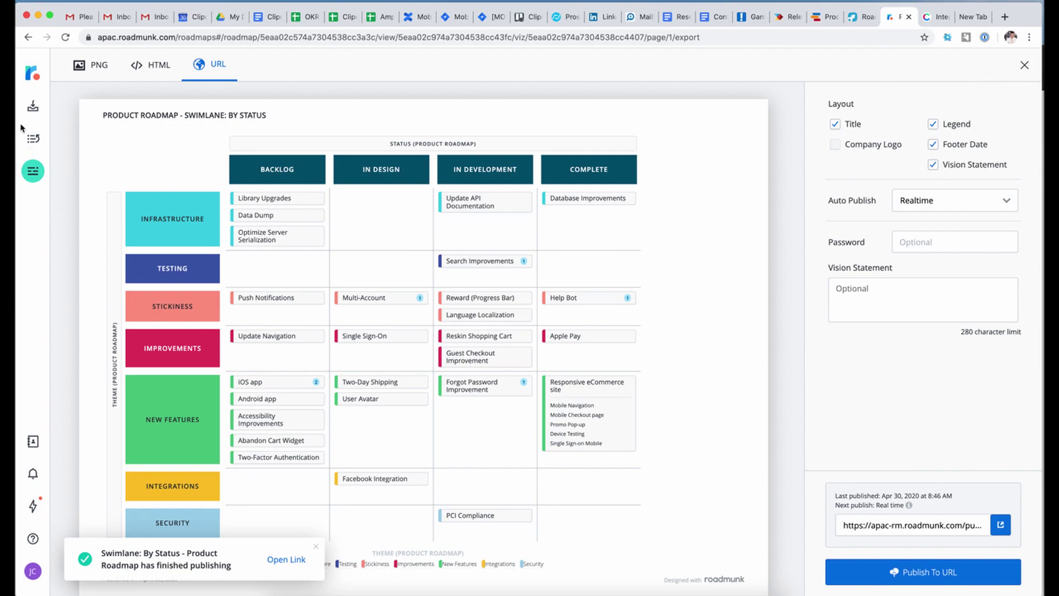
left_click(33, 171)
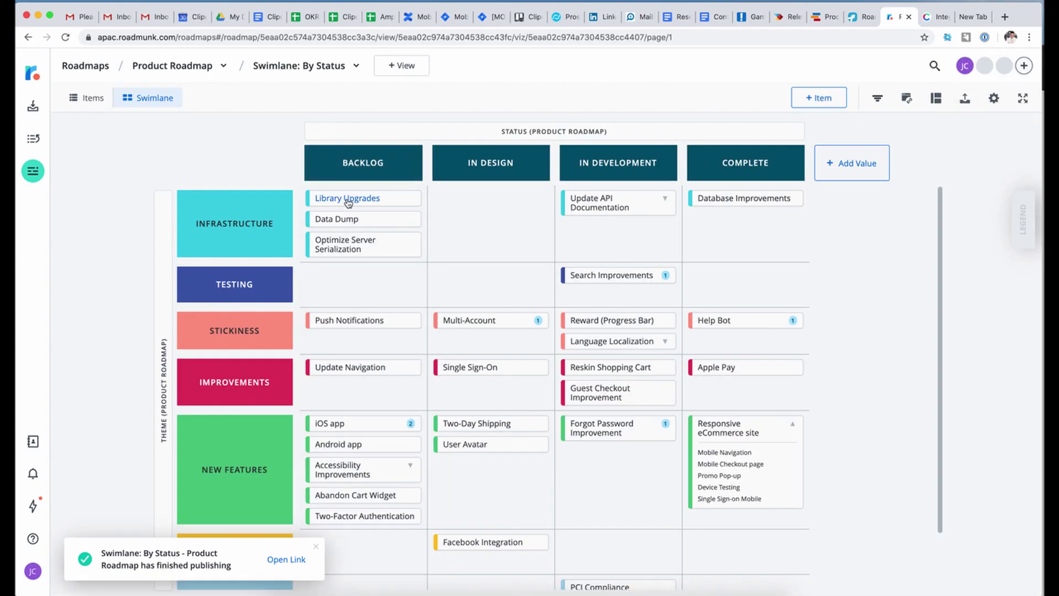
- View the Markdown help in the Library Upgrades description, then close the item
left_click(350, 198)
left_click(296, 151)
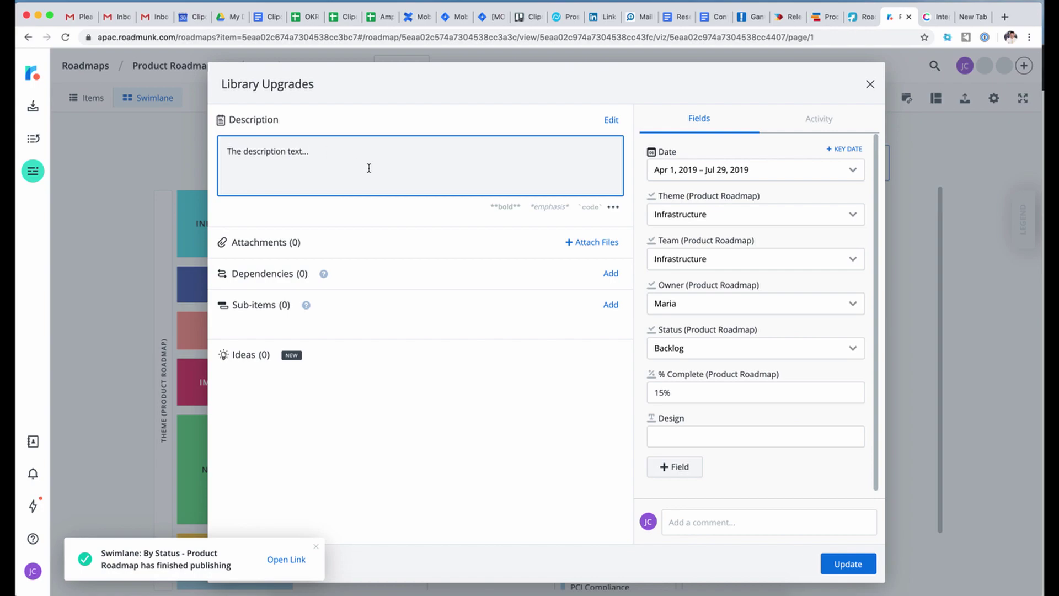
left_click(613, 206)
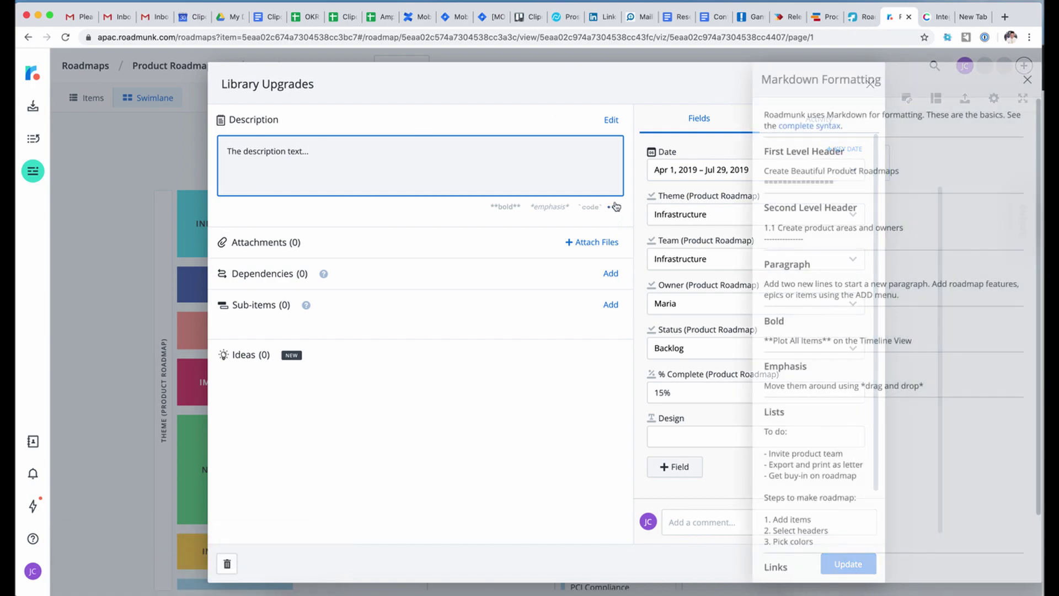
left_click(1026, 79)
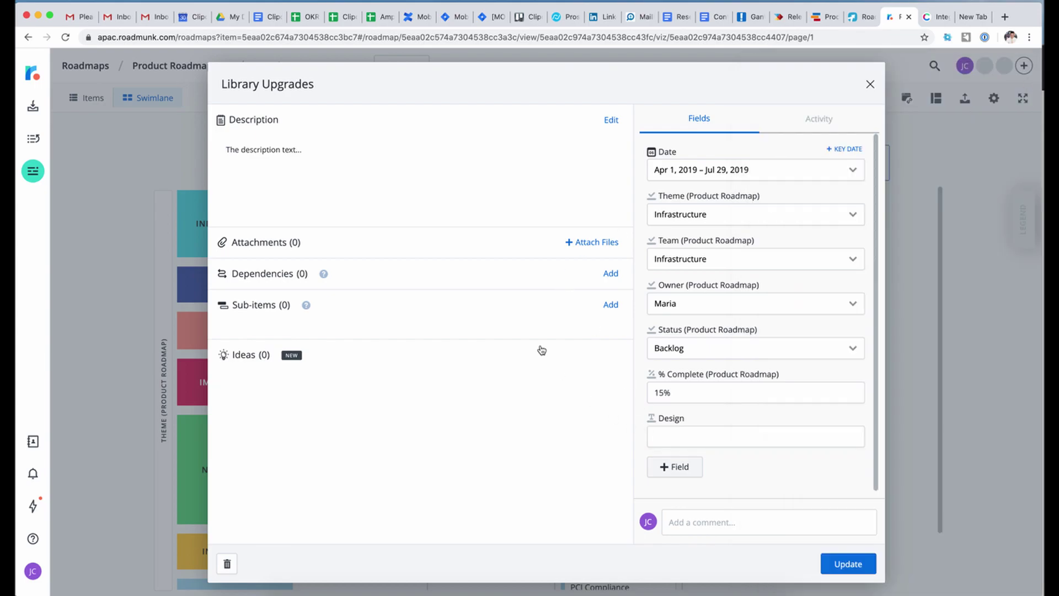
left_click(869, 84)
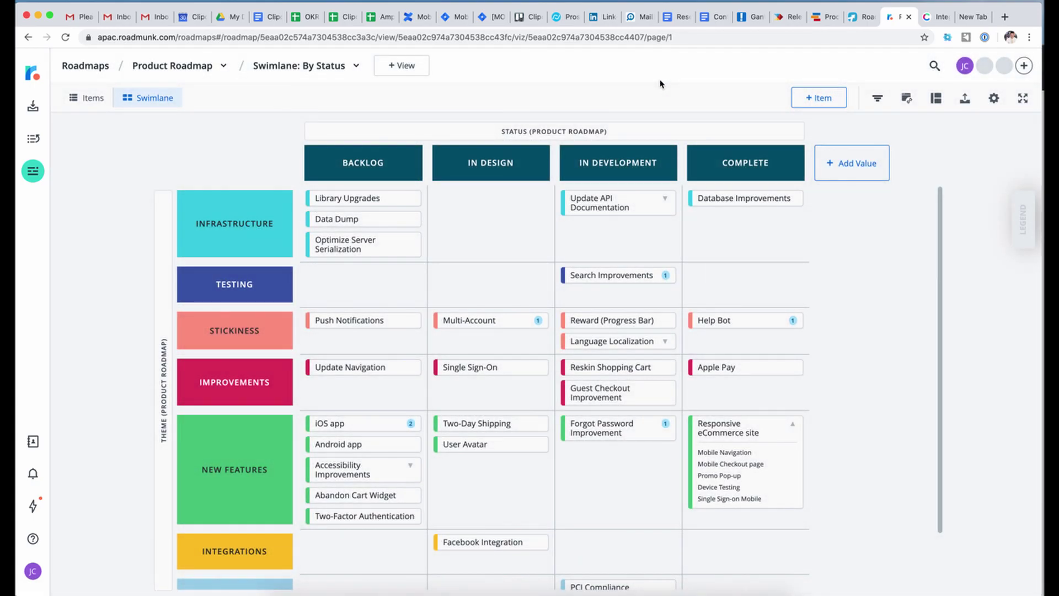
- Go from the Roadmunk roadmap to Craft.io's Integrations page and start the free-trial sign-up
mouse_move(359, 167)
left_click(938, 18)
left_click(902, 17)
scroll(532, 344, "down", 2)
scroll(532, 344, "up", 2)
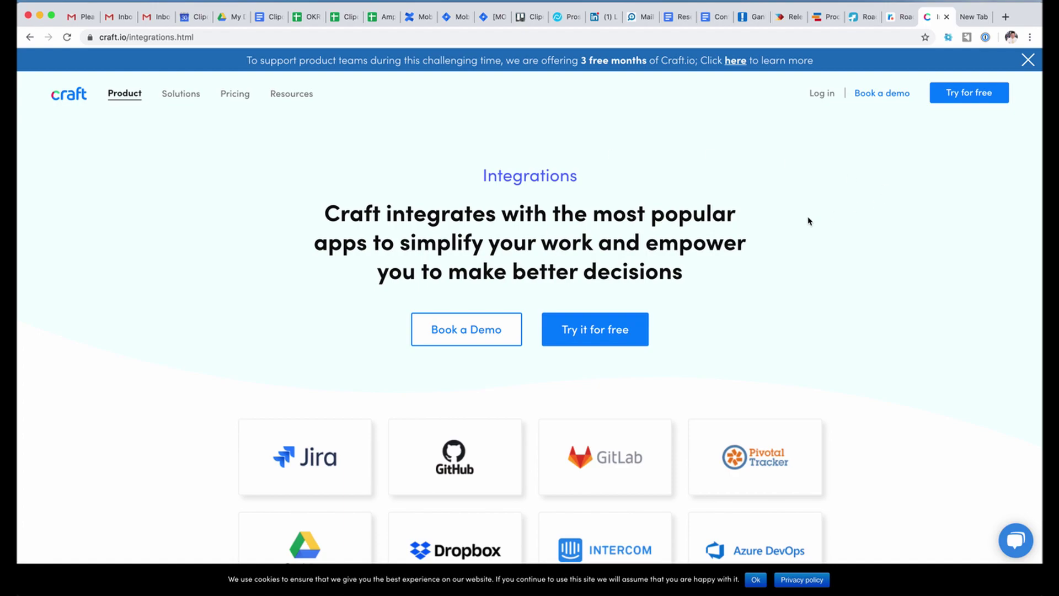
left_click(965, 100)
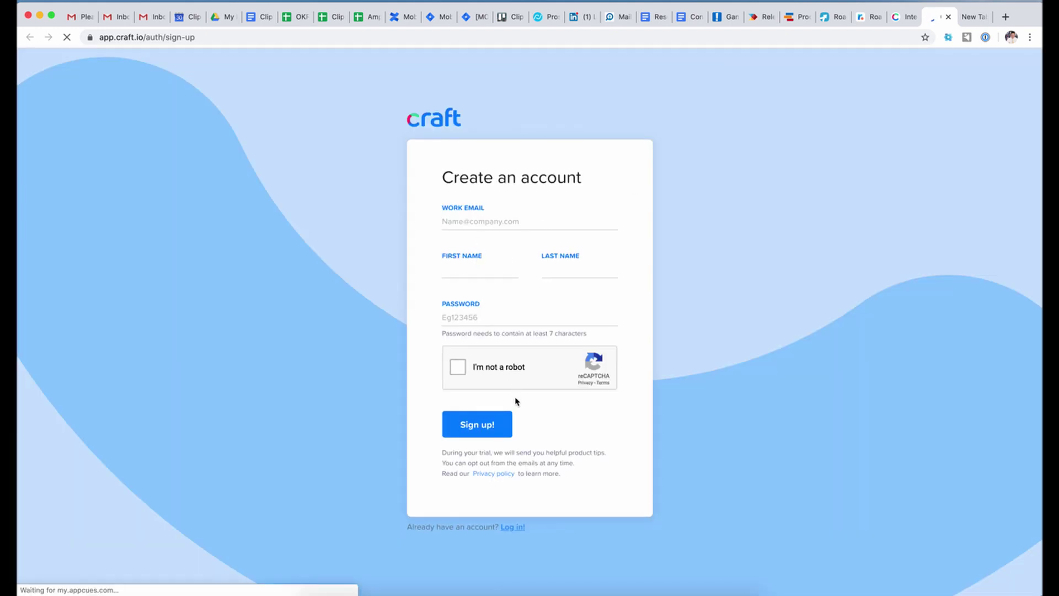
- Autofill the sign-up form from the saved 1Password login, tick I'm not a robot, and submit
left_click(480, 221)
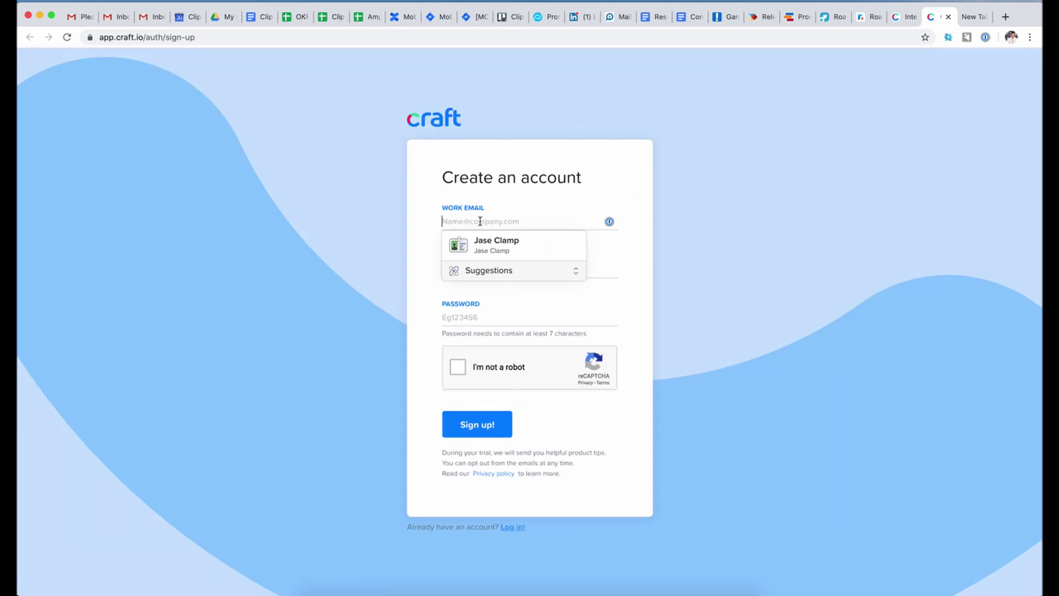
left_click(492, 244)
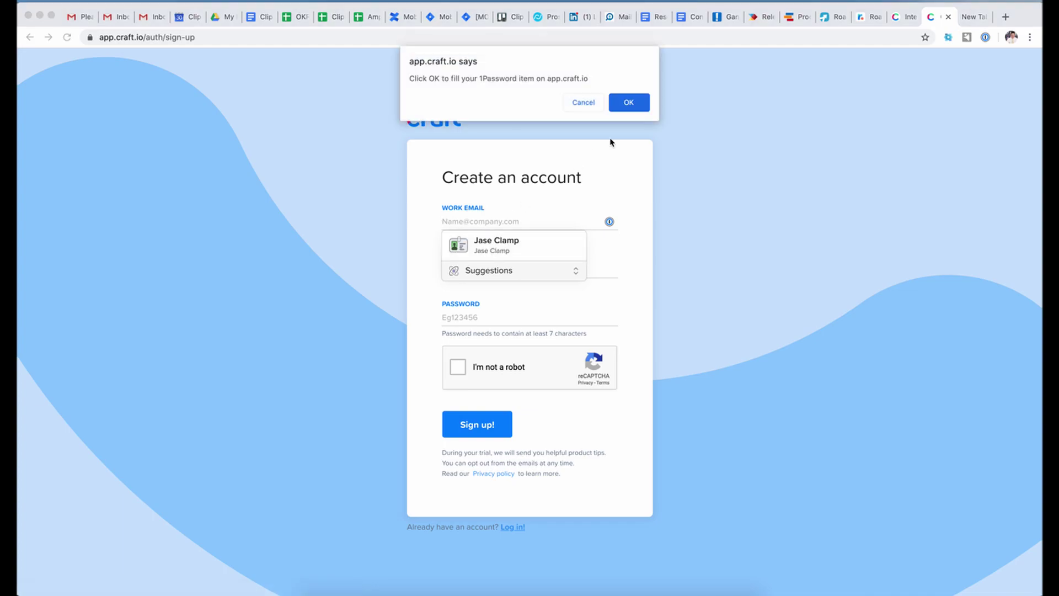
left_click(628, 102)
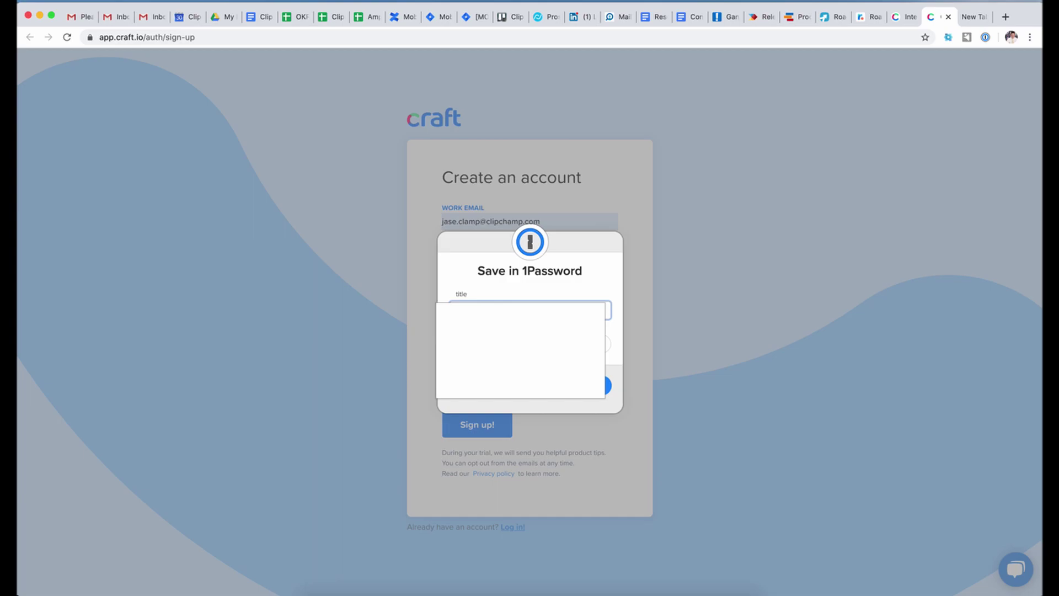
left_click(607, 385)
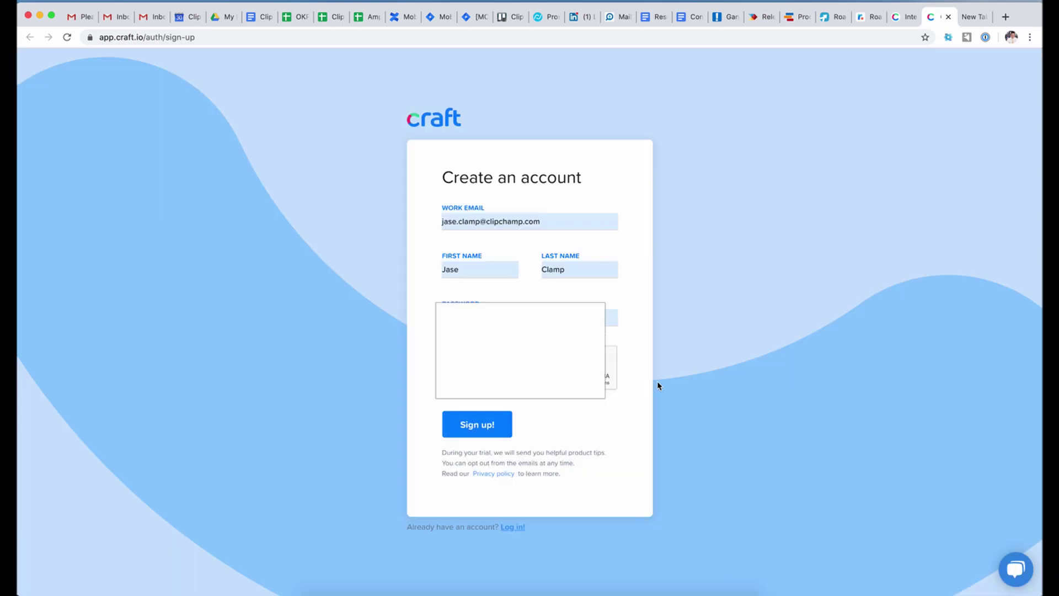
left_click(458, 367)
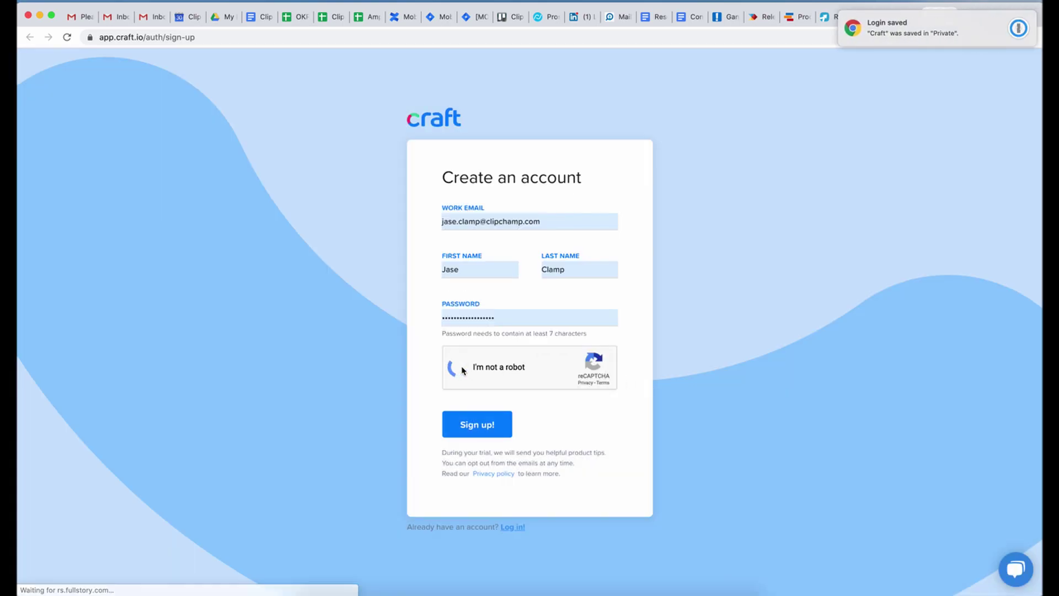
left_click(473, 429)
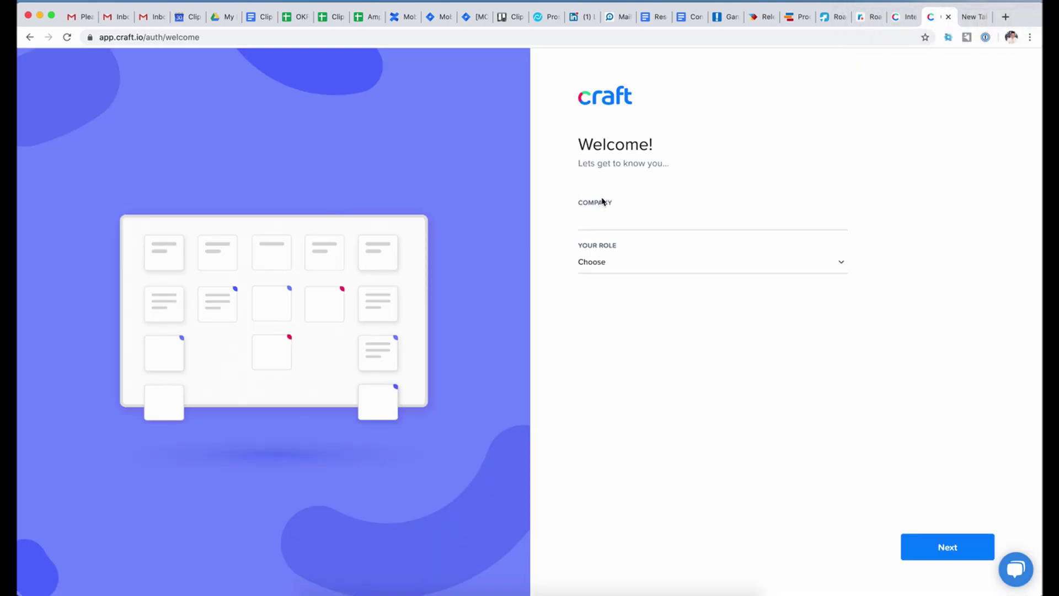
- Enter Clipchamp as the company and choose the Product Manager/Product Owner role
type("Clipchamp")
left_click(625, 269)
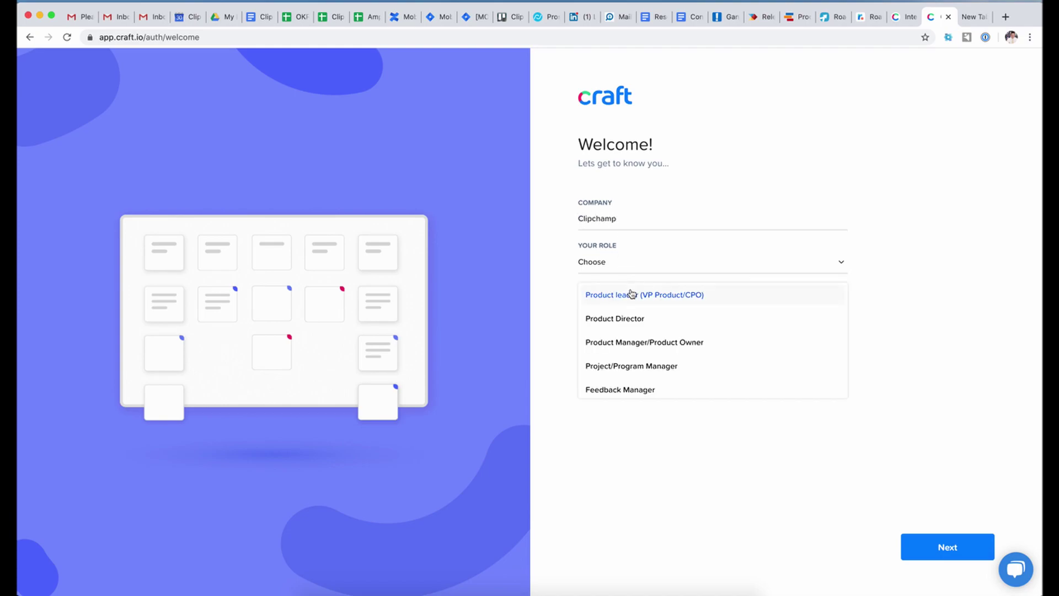
left_click(635, 343)
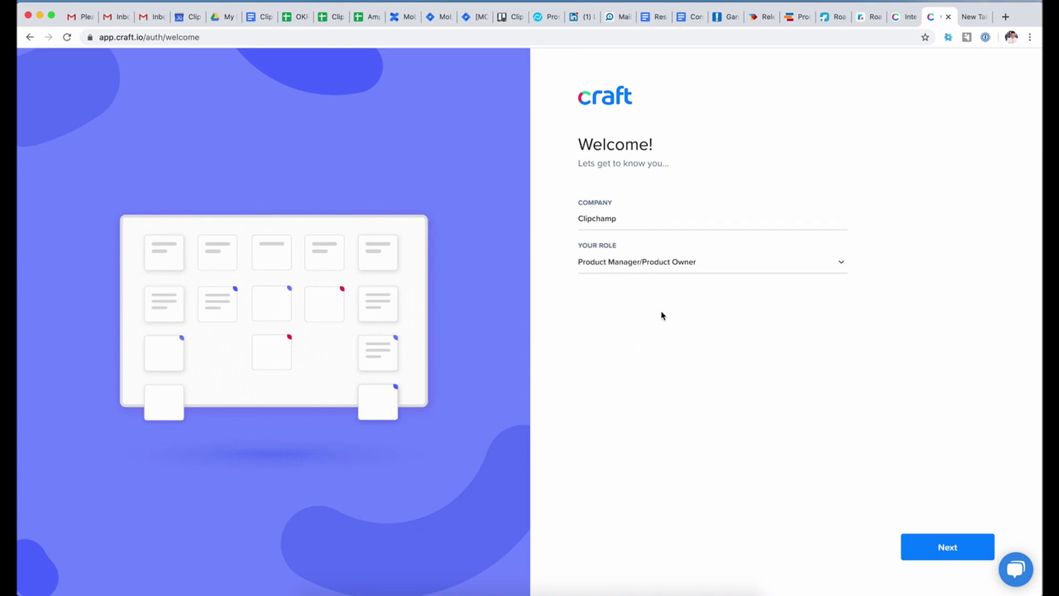
left_click(929, 557)
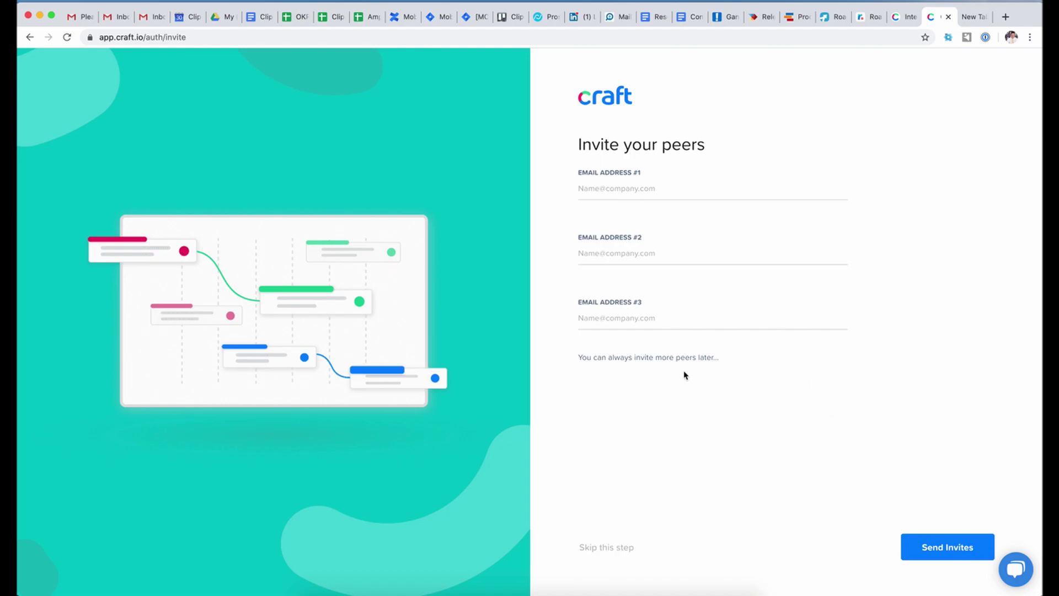
- Skip inviting peers and pick Product Strategy and Internal Communication as interests
left_click(605, 549)
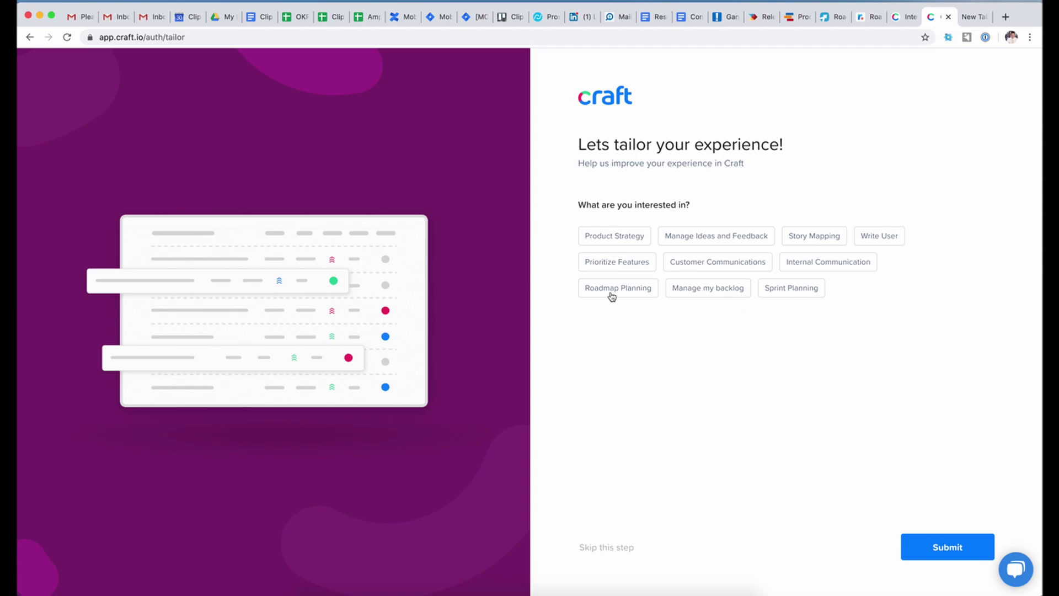
left_click(608, 241)
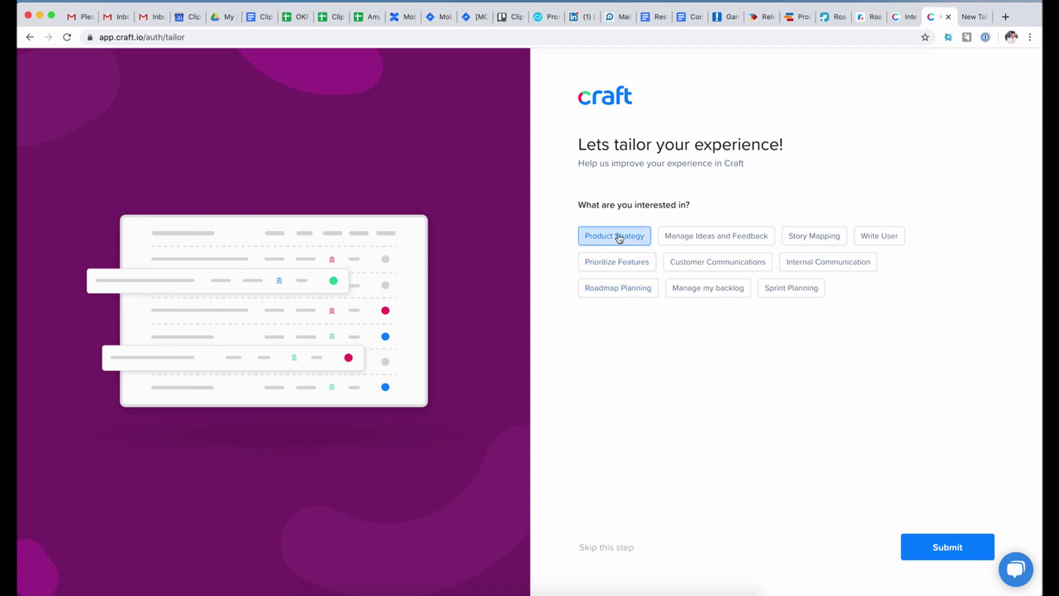
left_click(806, 260)
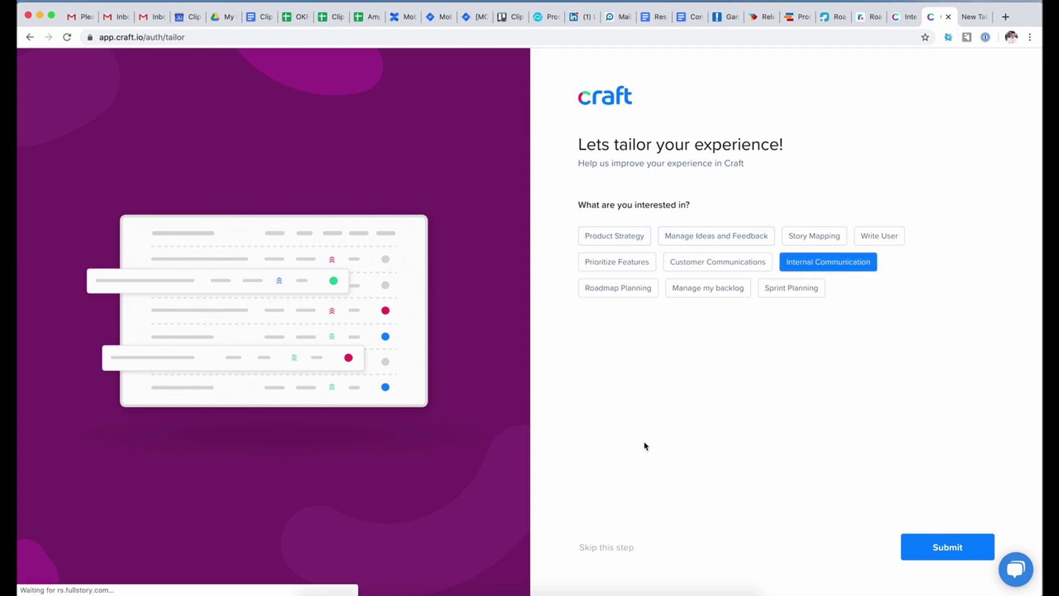
left_click(958, 551)
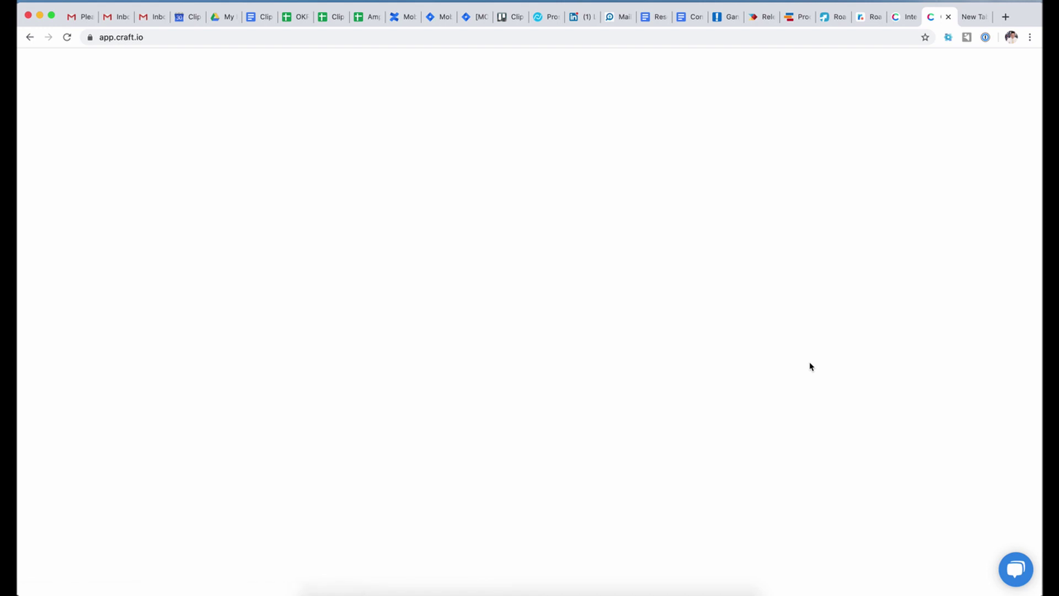
- Name the product Mobile, start planning, and glance at the help articles list
type("Mobile")
left_click(538, 416)
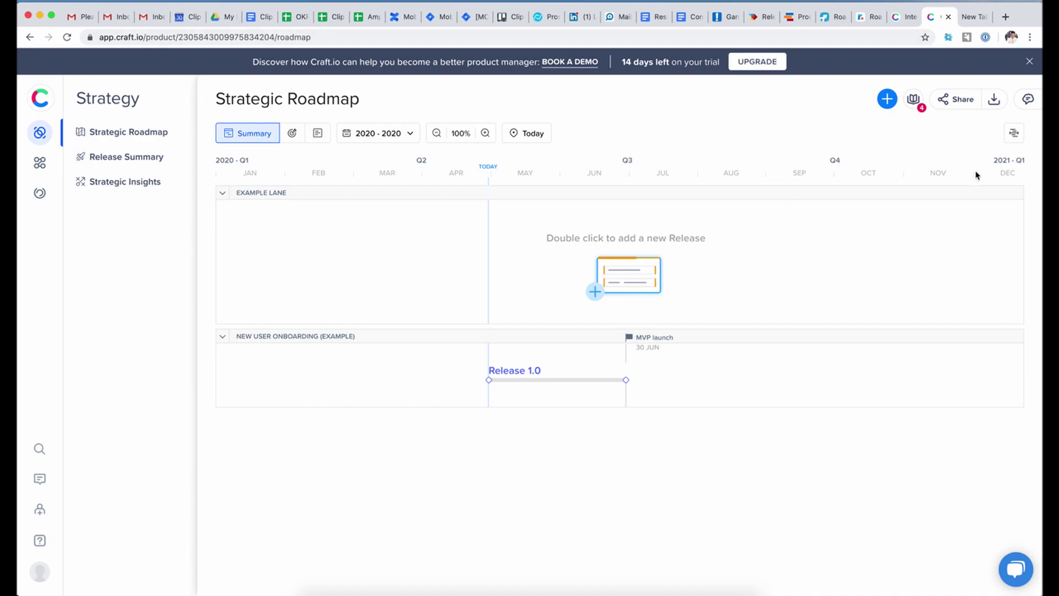
left_click(923, 113)
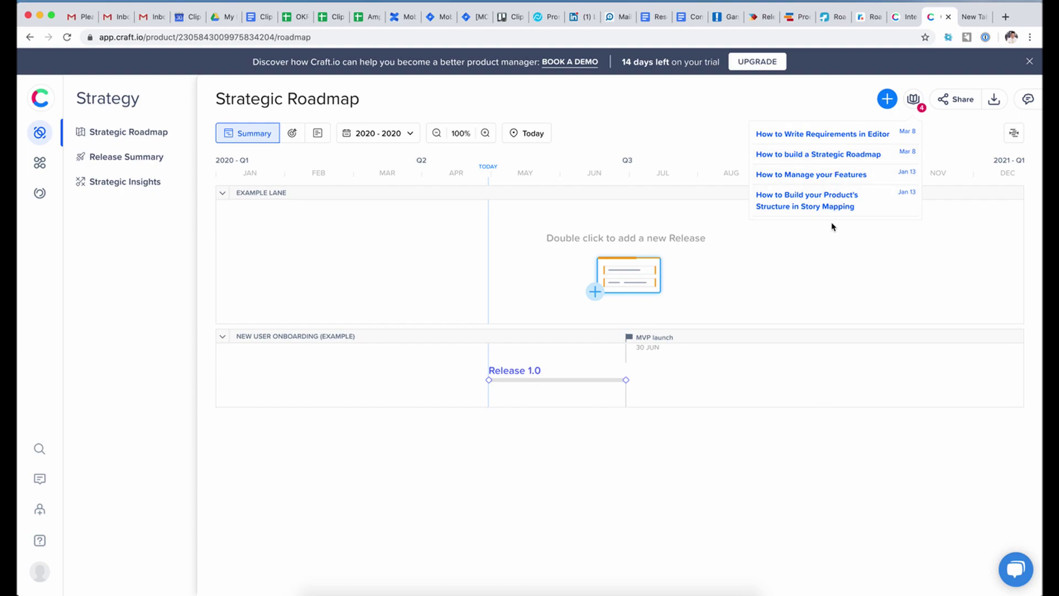
left_click(808, 103)
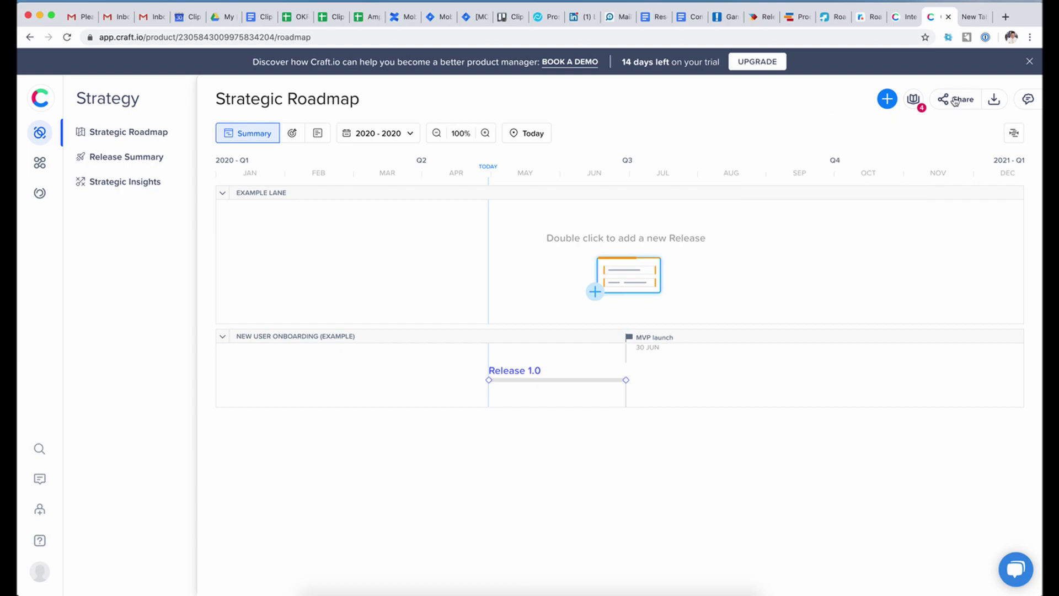
- Look at the help articles again, then open and close the Braindump notes panel
left_click(914, 102)
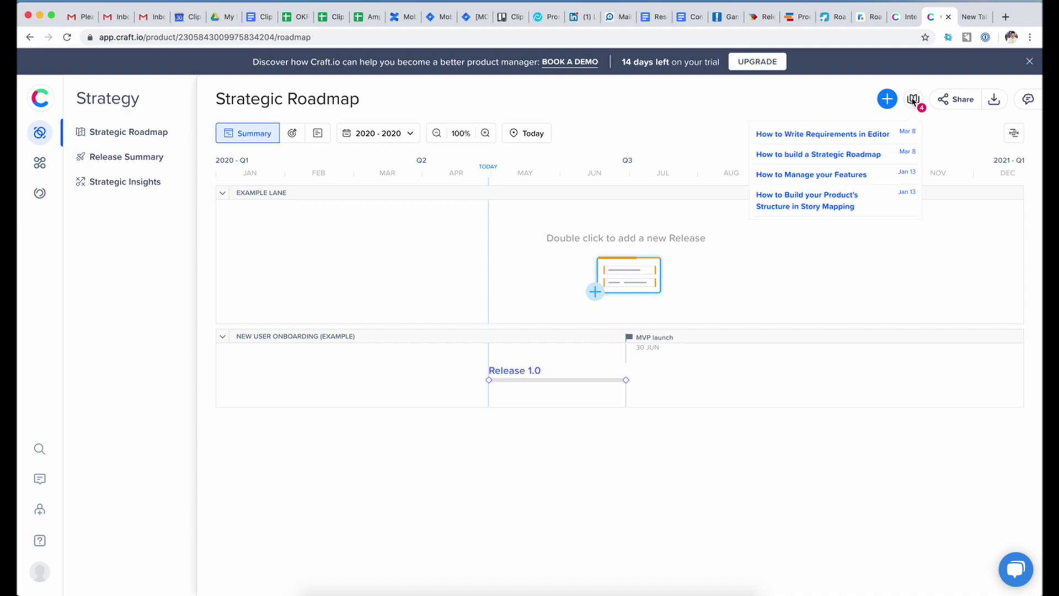
left_click(806, 100)
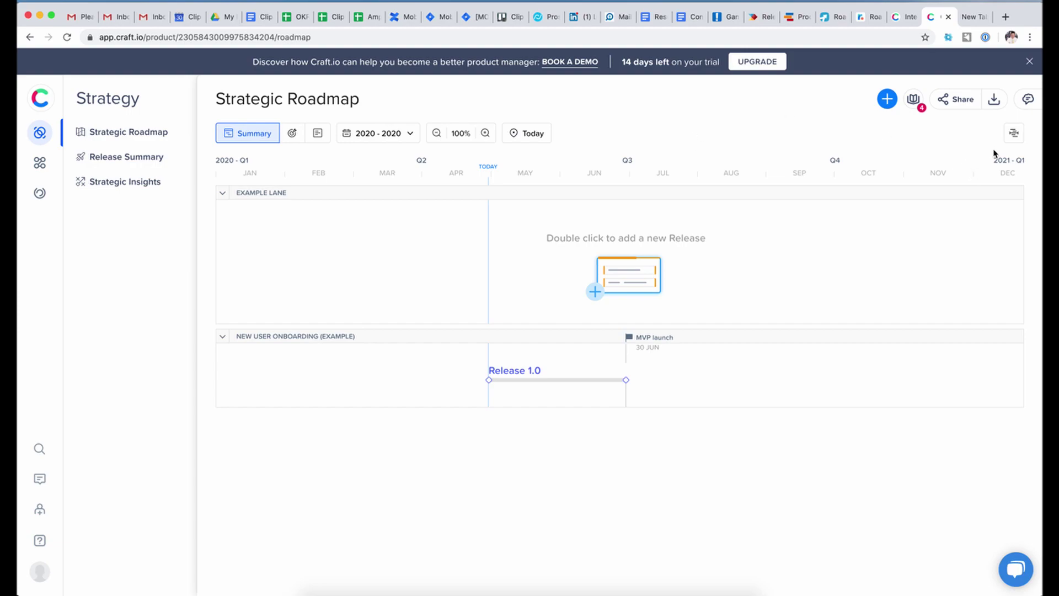
left_click(1028, 100)
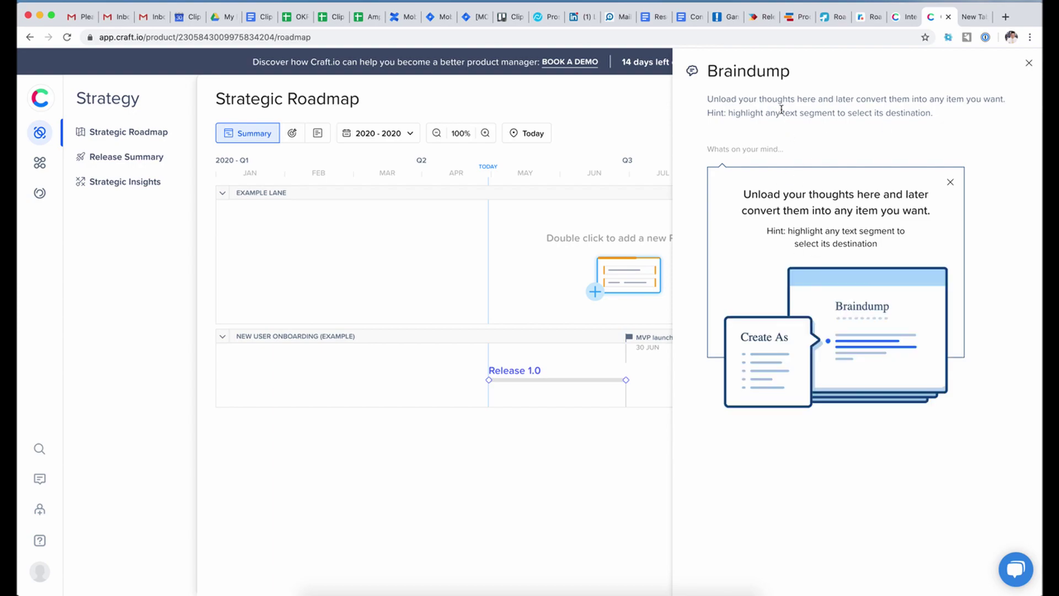
left_click(1030, 64)
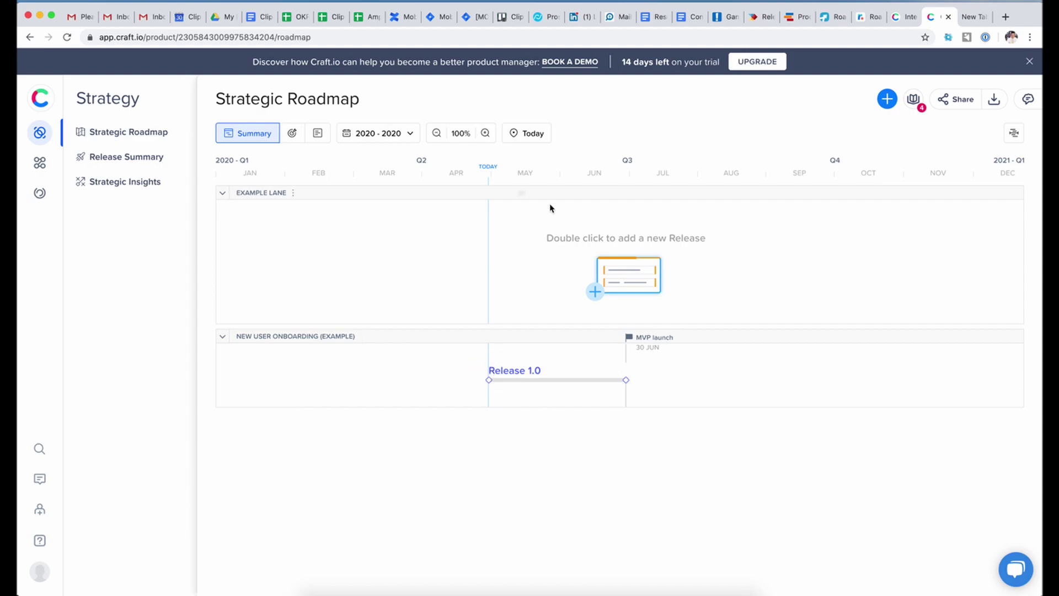
- Turn on Dateless Mode from the 2020 - 2020 date range dropdown
left_click(391, 135)
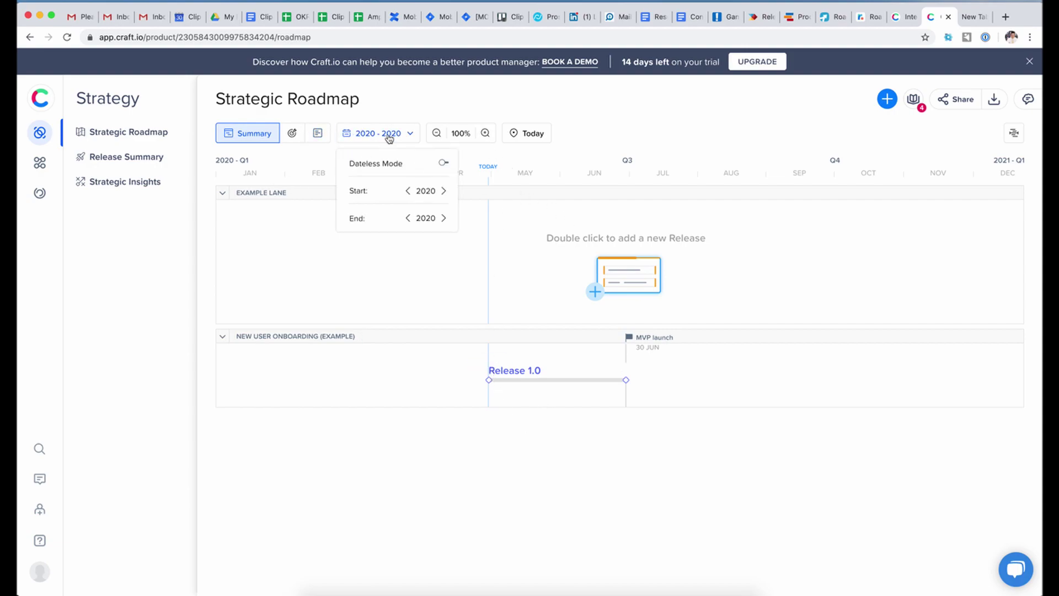
left_click(444, 162)
left_click(523, 263)
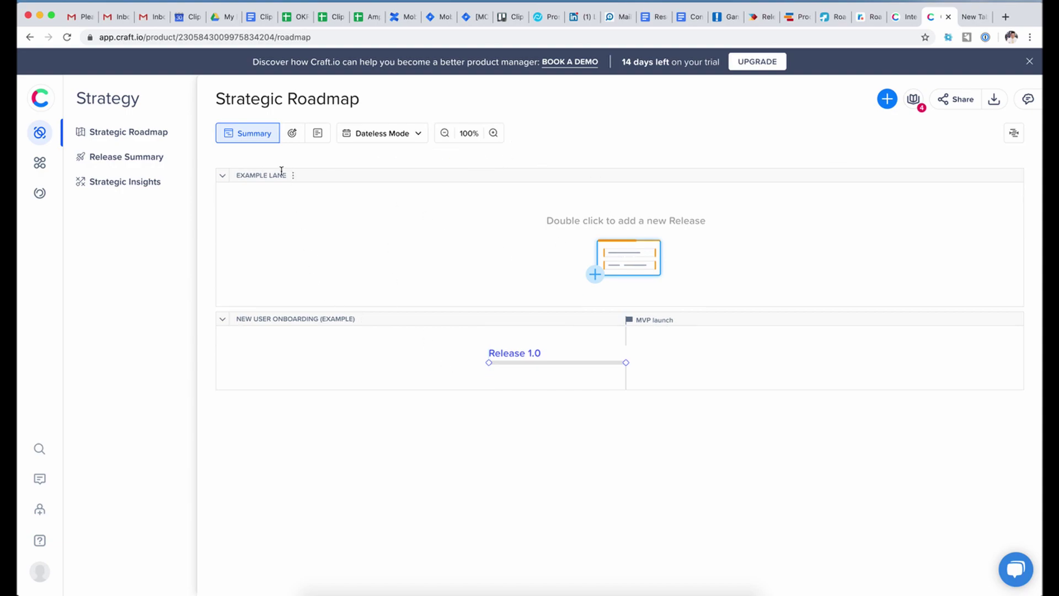
- Collapse and re-expand the Example Lane, and check its options menu without changes
left_click(221, 176)
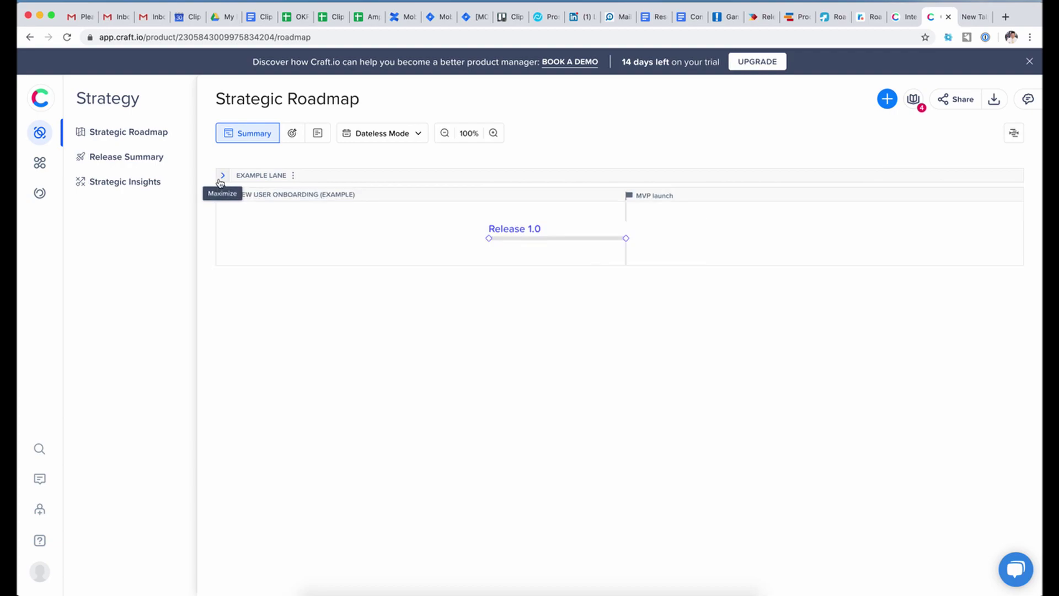
left_click(221, 178)
left_click(293, 175)
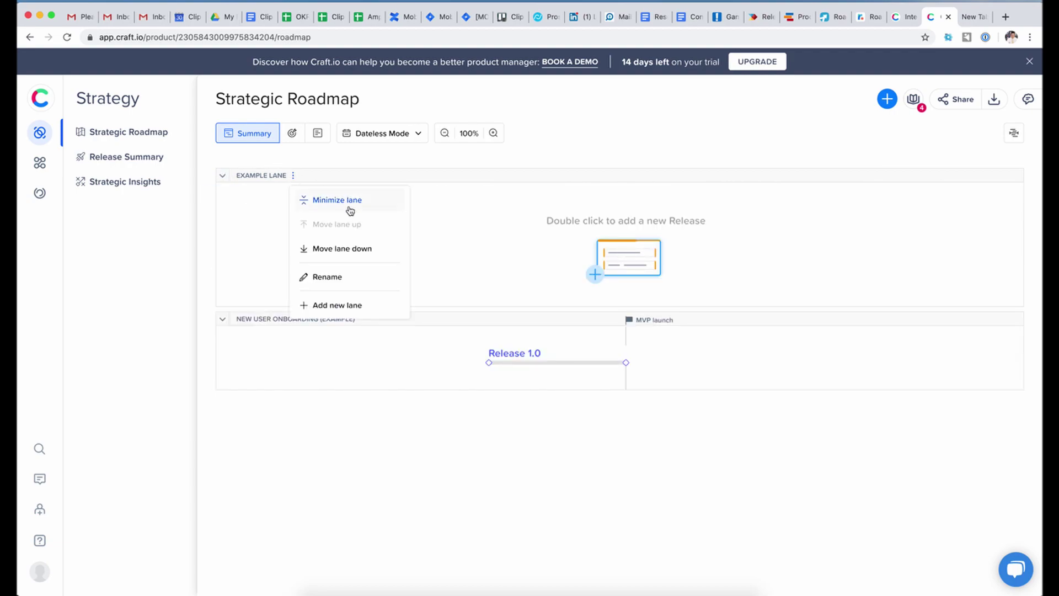
left_click(372, 387)
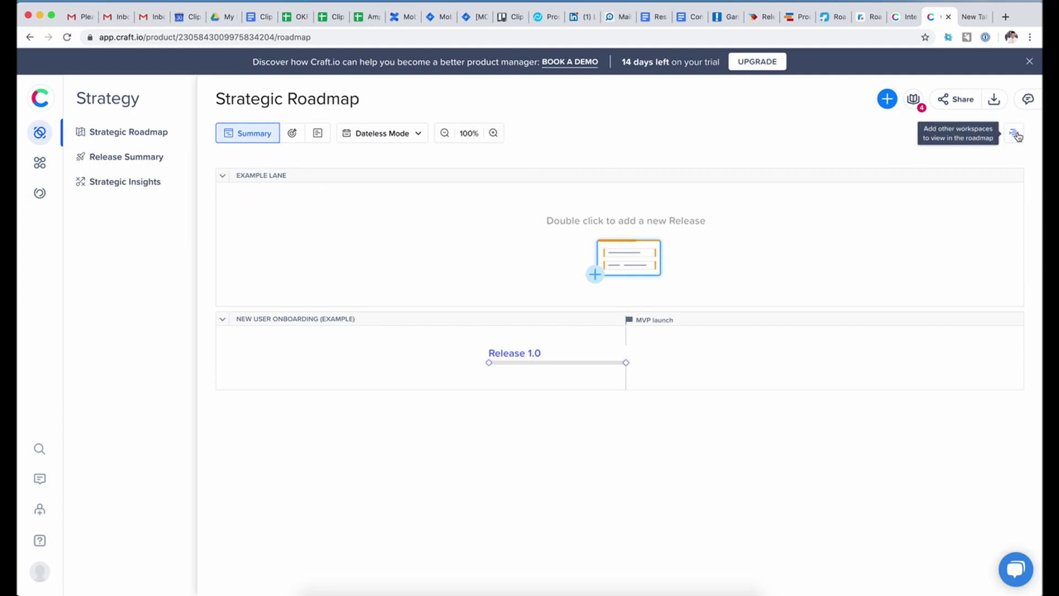
left_click(519, 356)
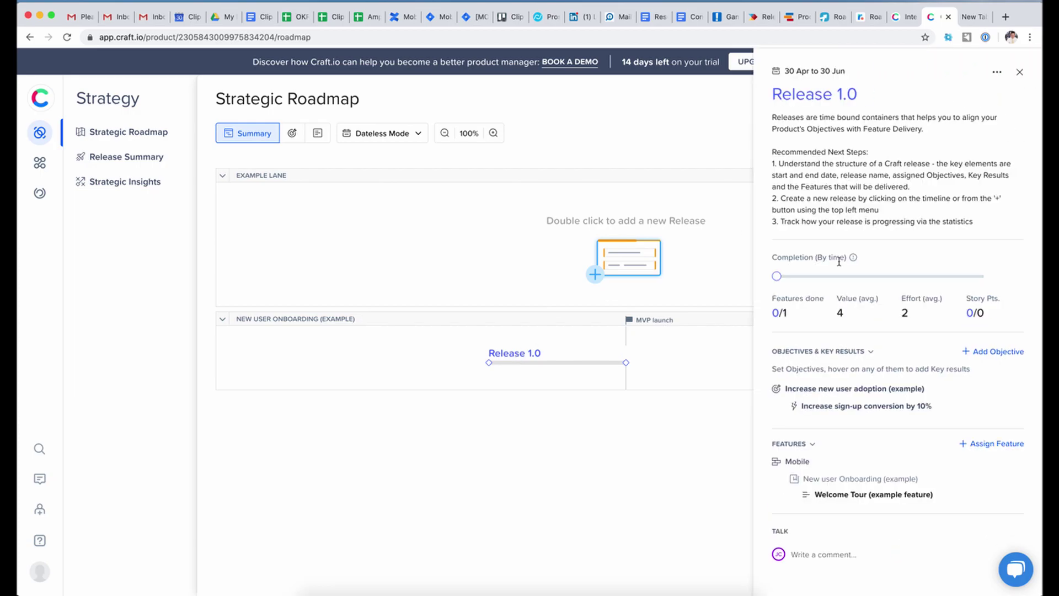
scroll(832, 289, "down", 1)
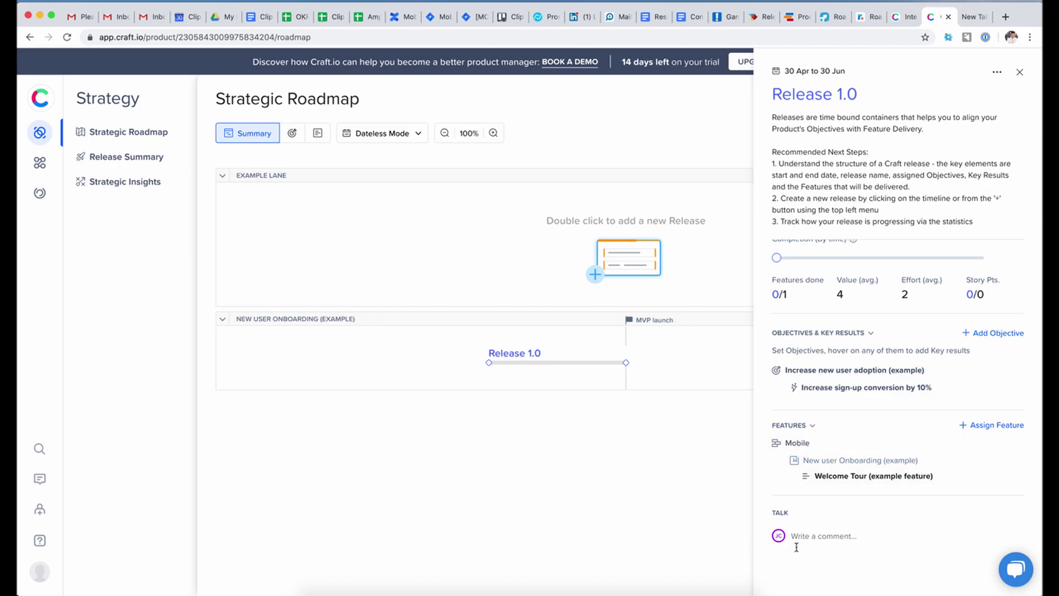
left_click(552, 502)
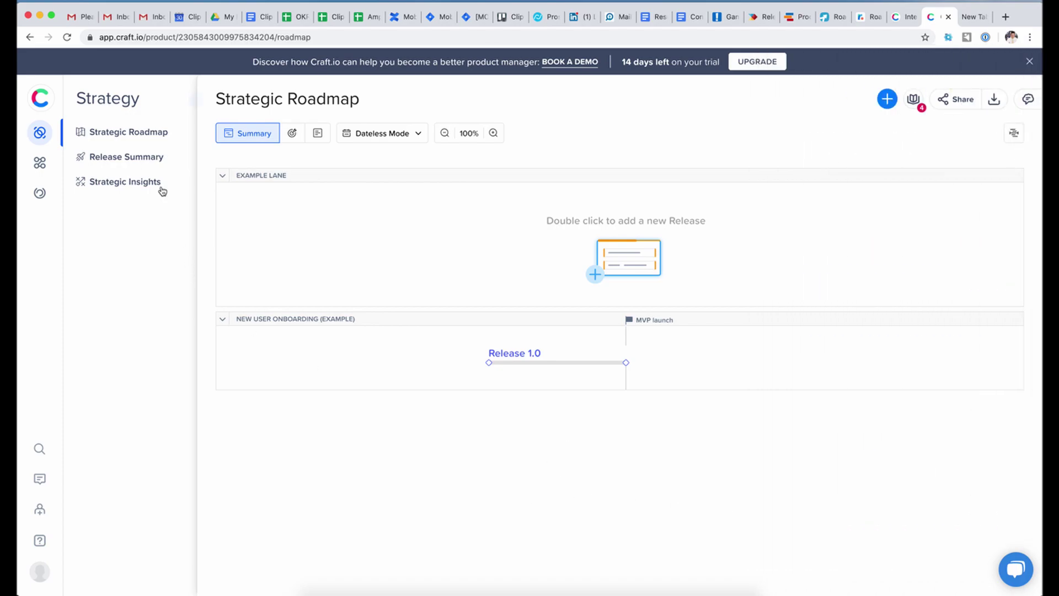
left_click(148, 157)
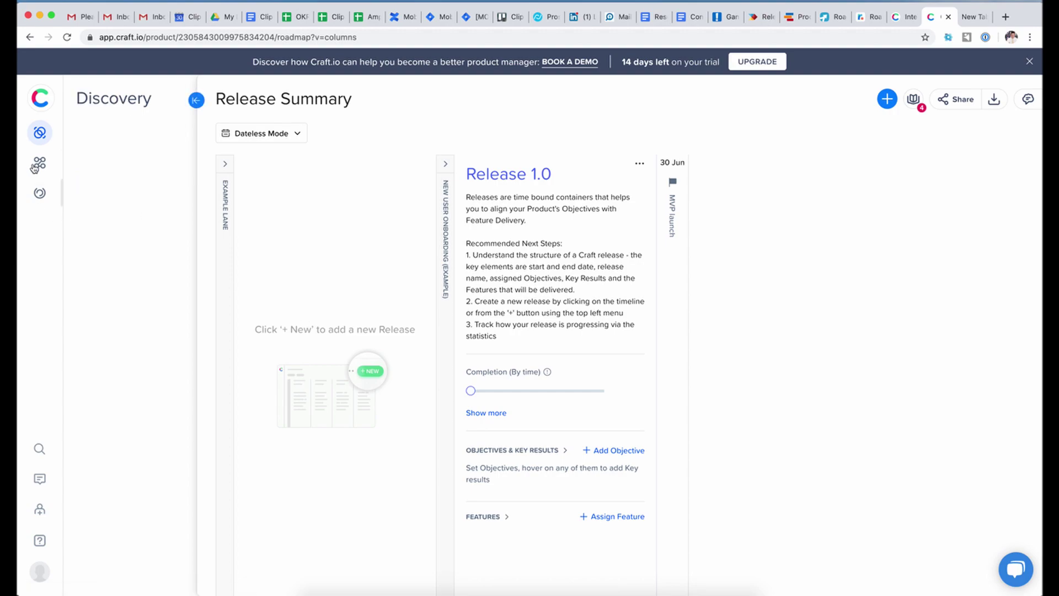
mouse_move(32, 166)
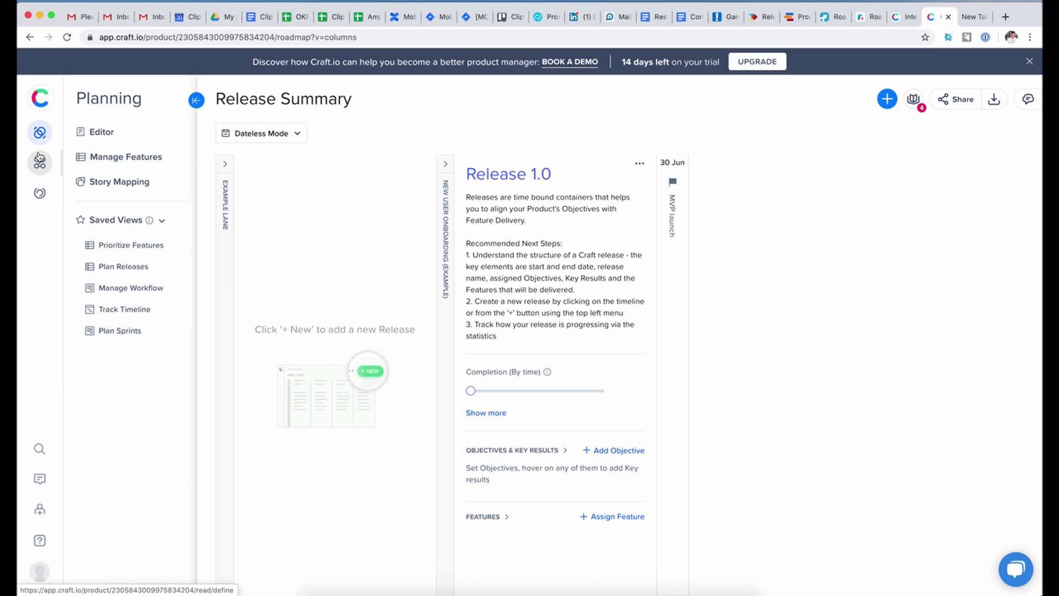
left_click(165, 137)
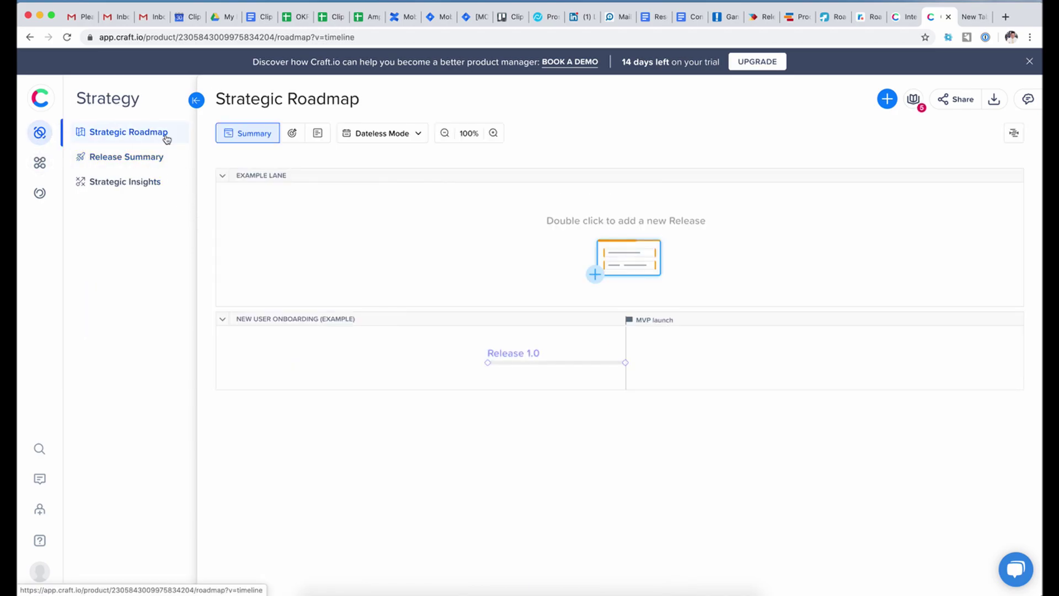
left_click(292, 134)
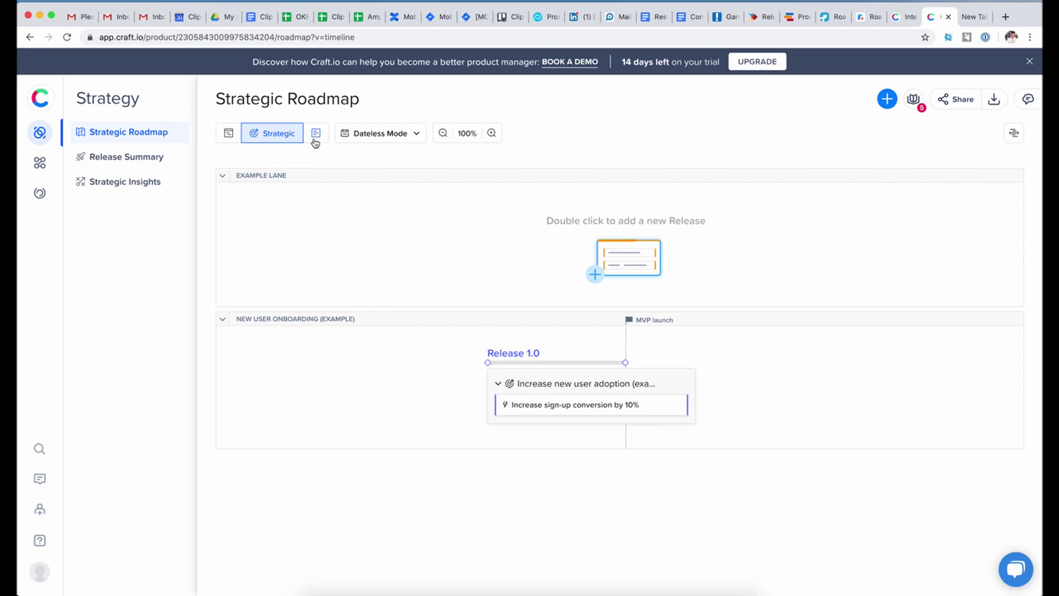
left_click(315, 141)
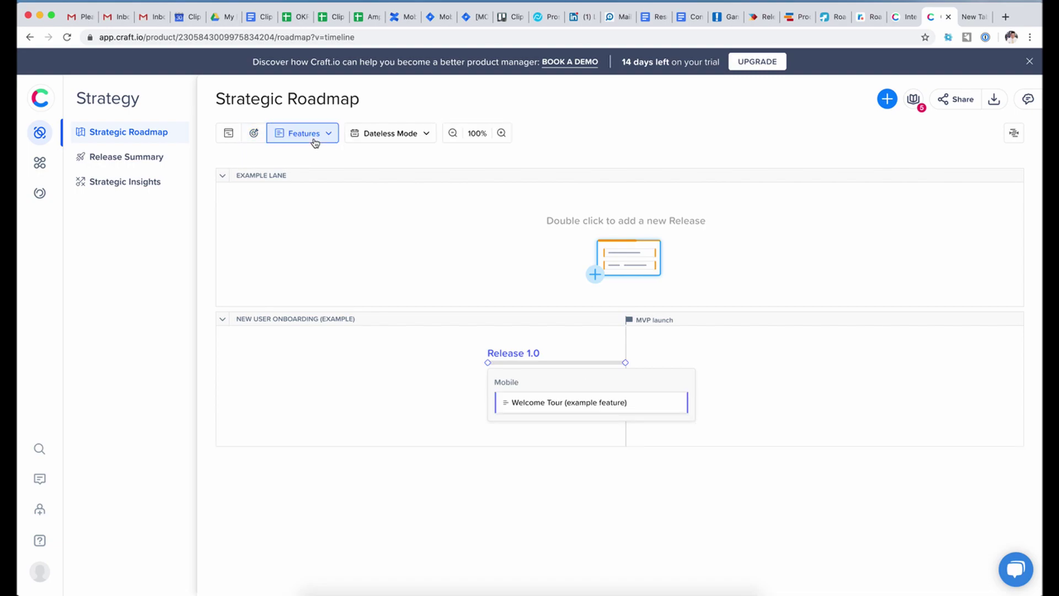
left_click(326, 134)
left_click(244, 156)
left_click(333, 135)
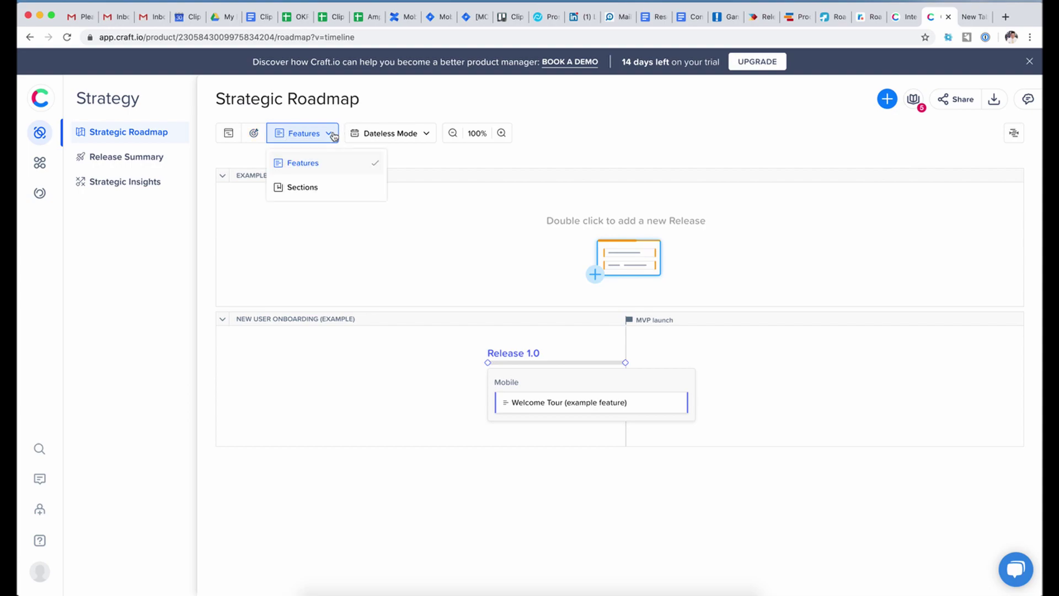
left_click(307, 198)
left_click(305, 193)
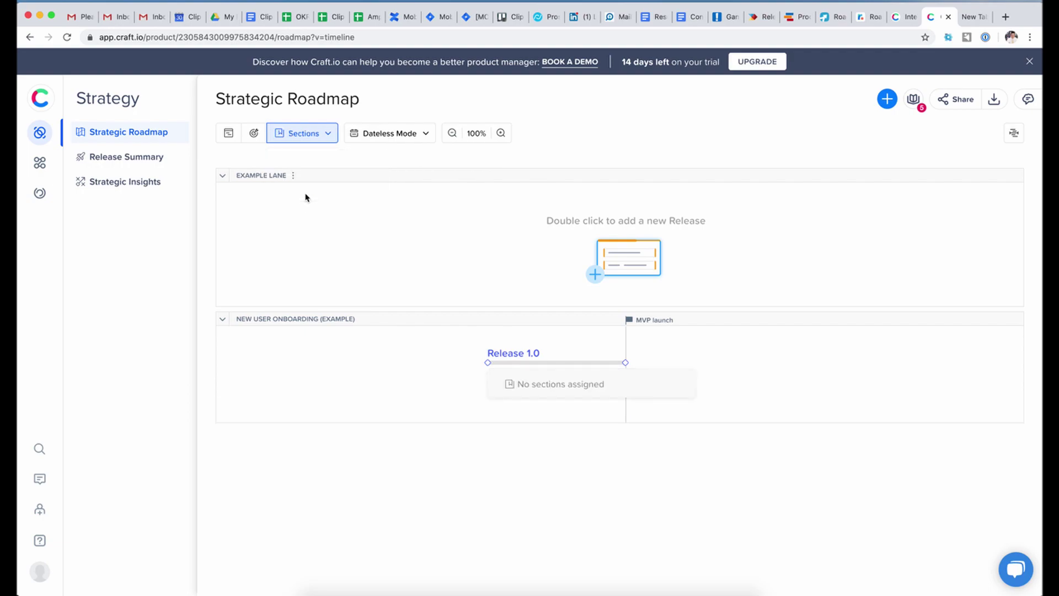
left_click(321, 132)
left_click(320, 165)
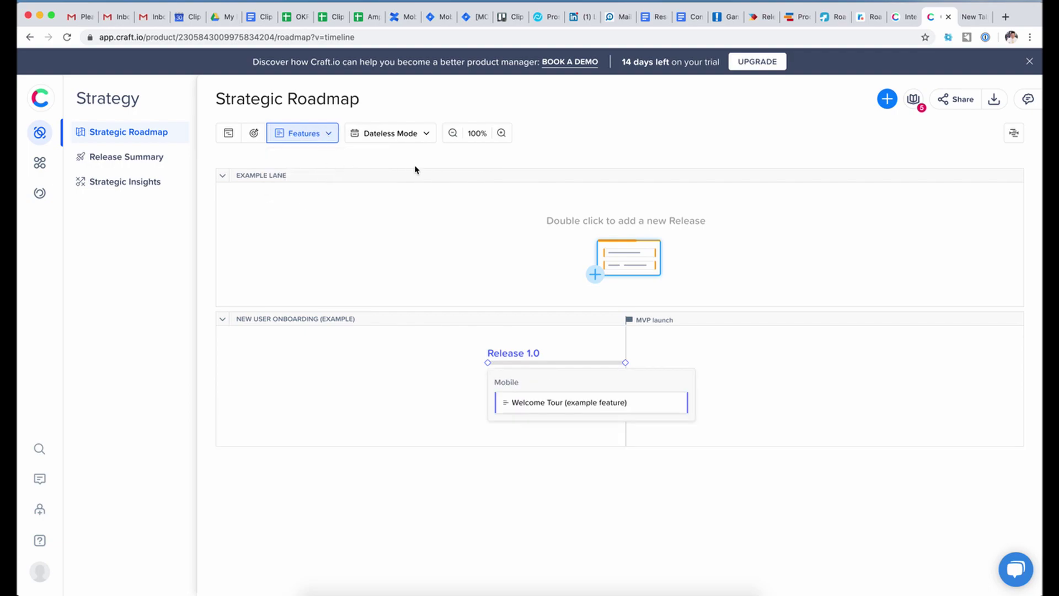
left_click(425, 135)
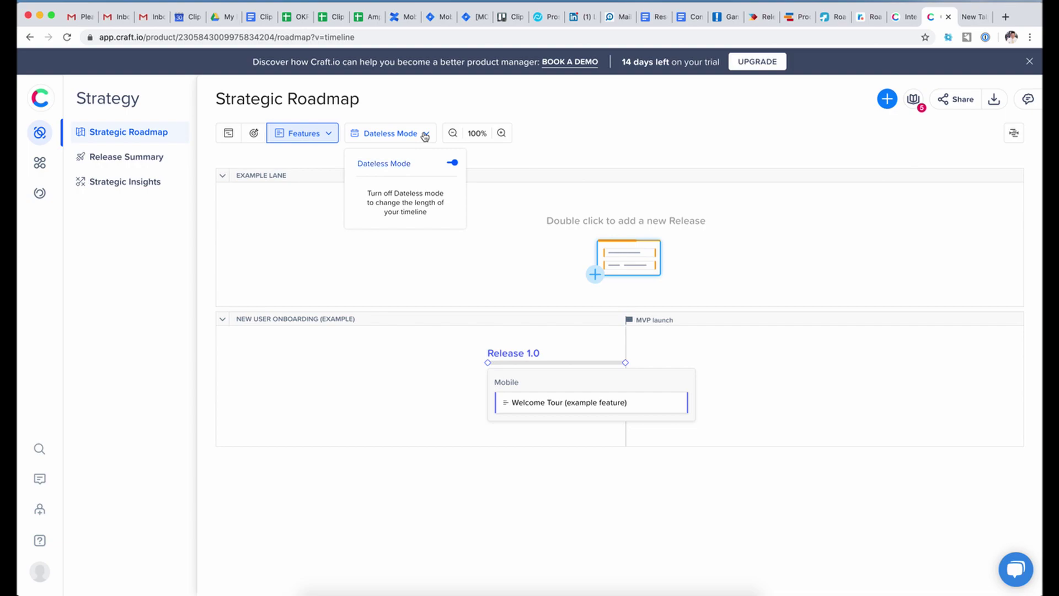
left_click(530, 155)
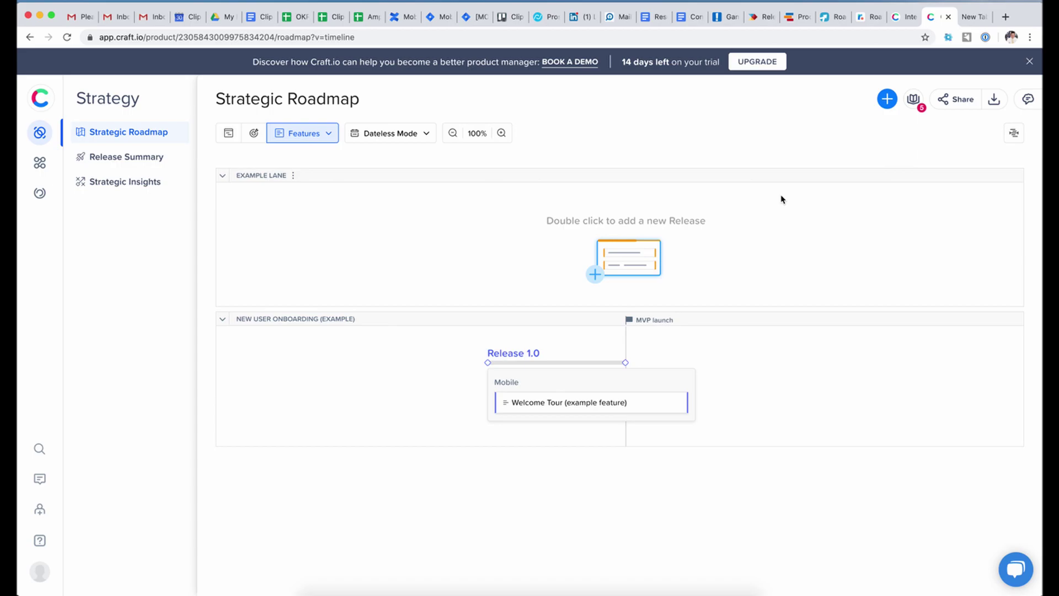
left_click(756, 17)
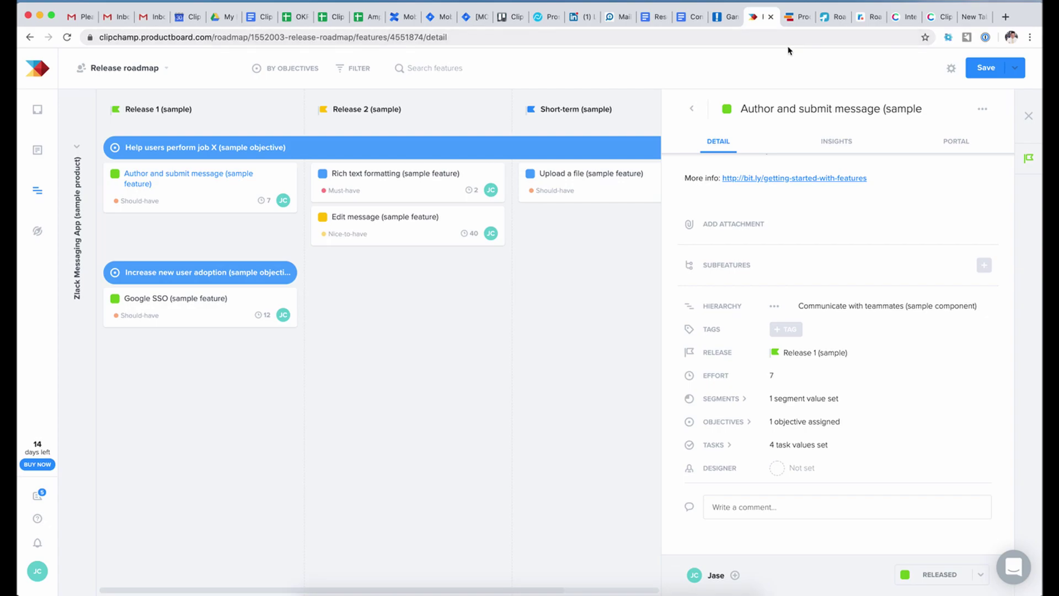
left_click(940, 17)
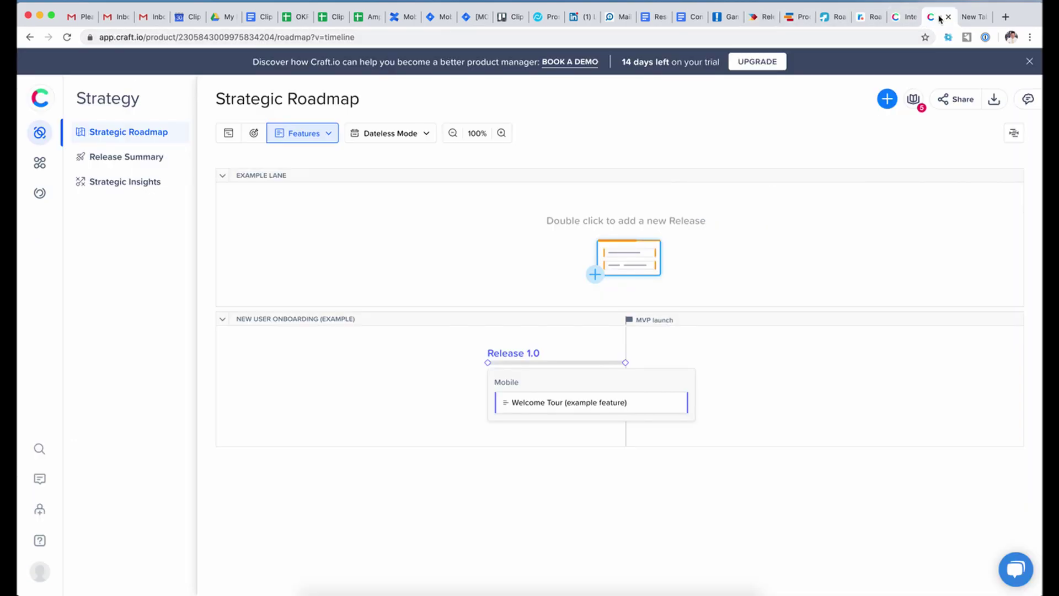
left_click(905, 17)
left_click(913, 17)
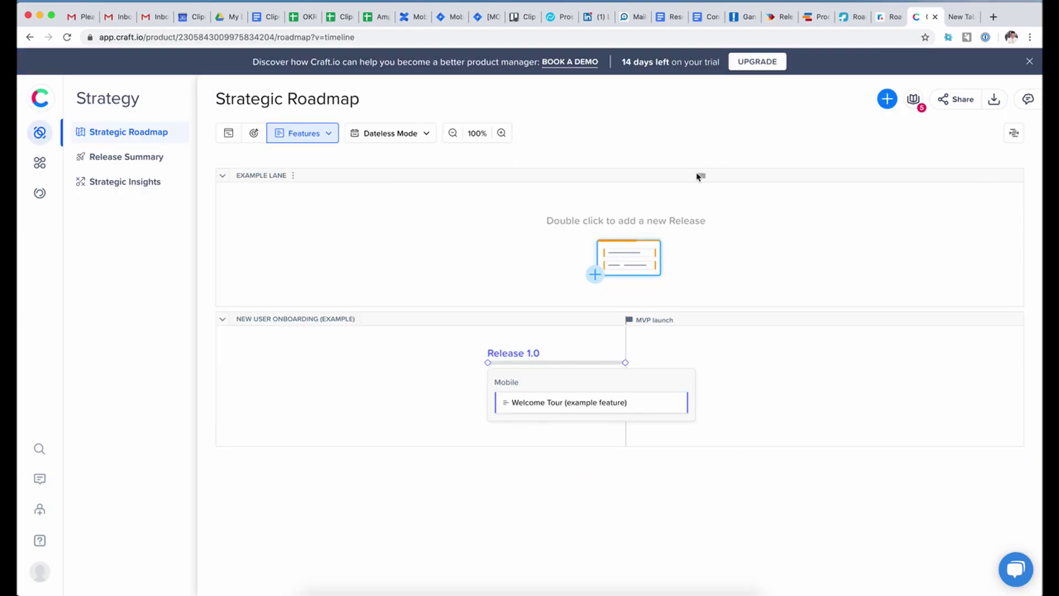
- Open Welcome Tour and review its properties: To Do, Release 1.0, Sprint 1, value 4, effort 2
left_click(526, 406)
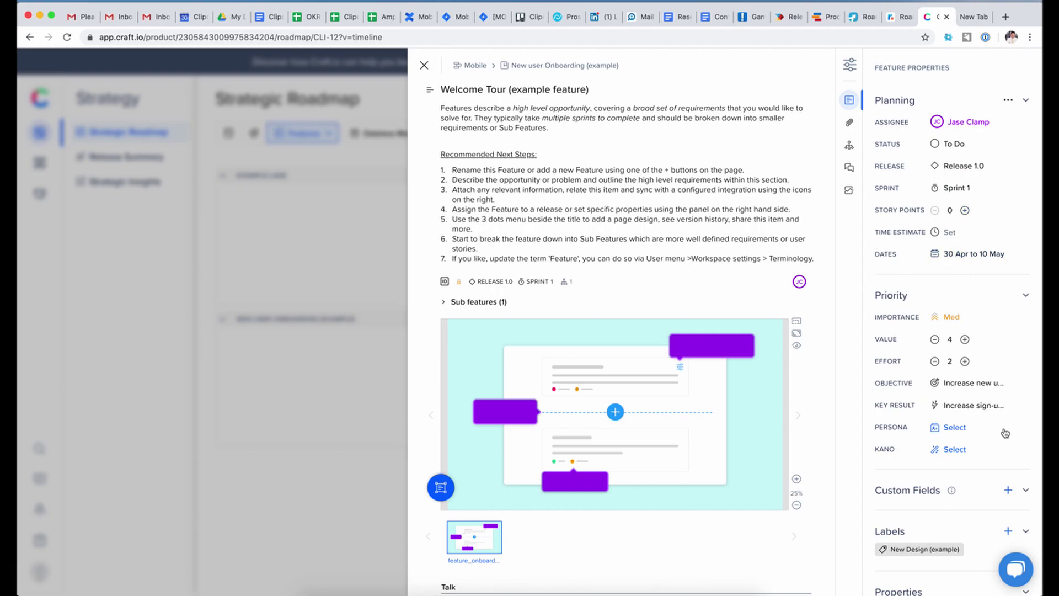
scroll(918, 496, "down", 3)
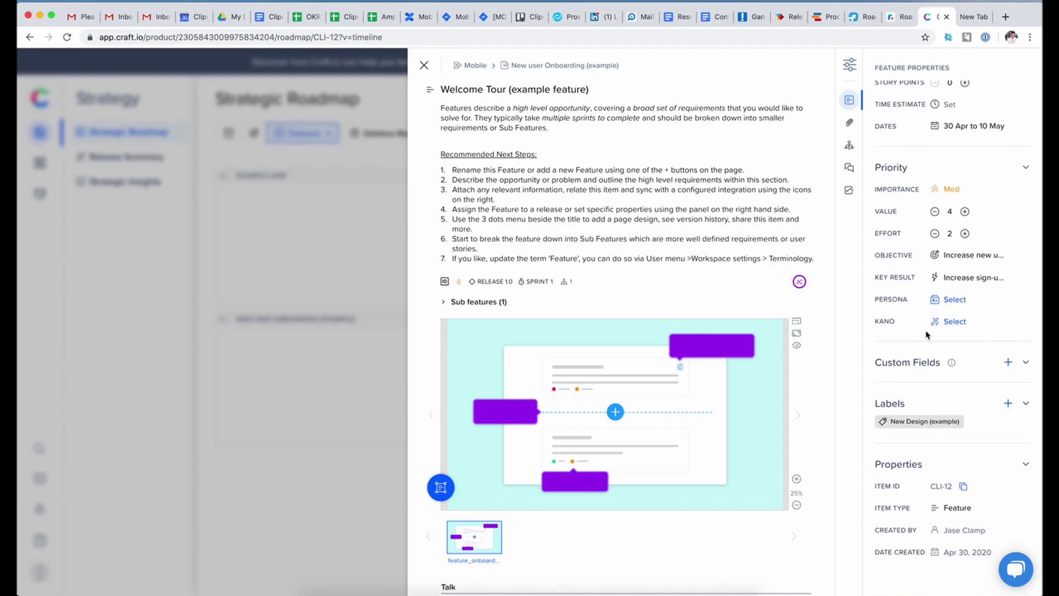
scroll(972, 422, "down", 1)
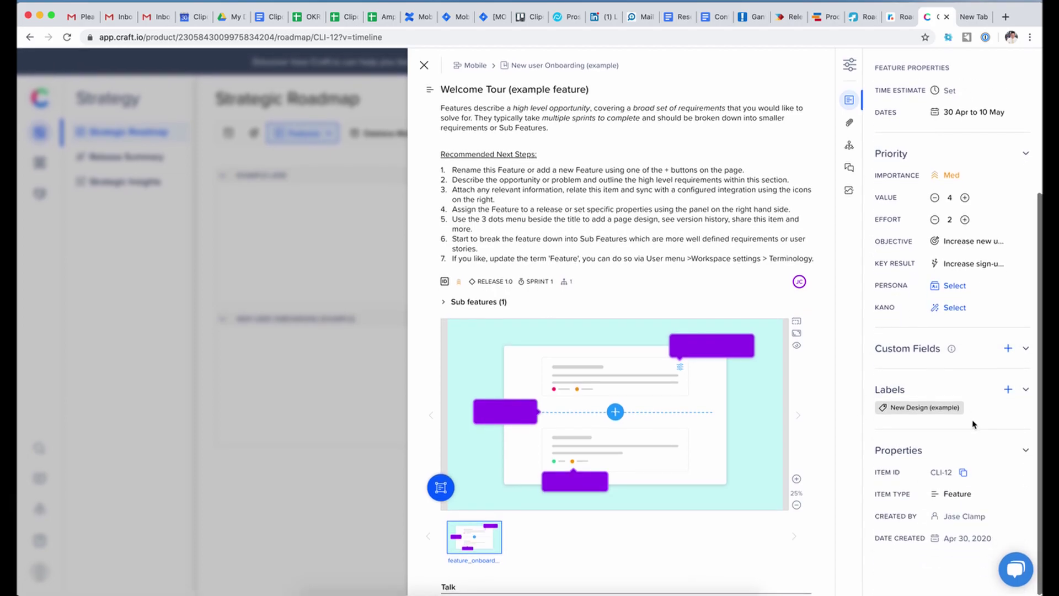
- Start a Text custom field in Custom Fields settings, cancel it, and return via the Strategy icon
left_click(990, 349)
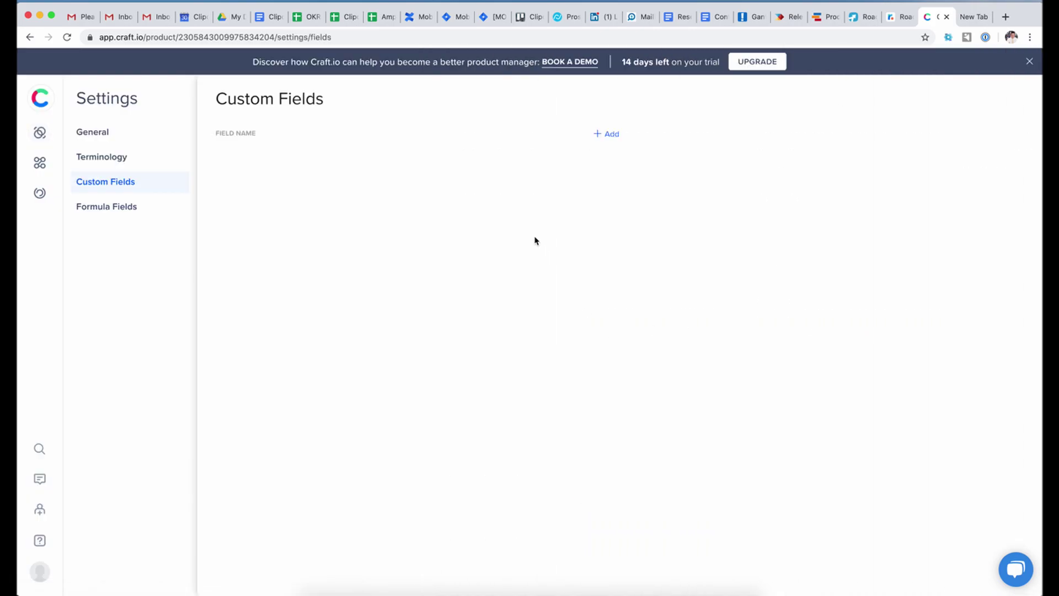
left_click(608, 135)
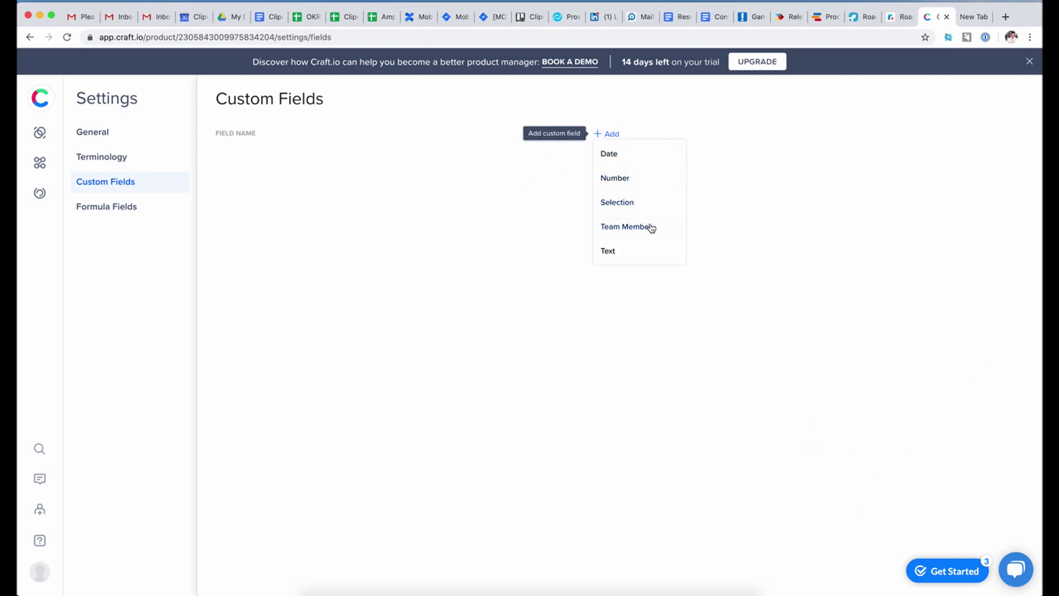
left_click(621, 257)
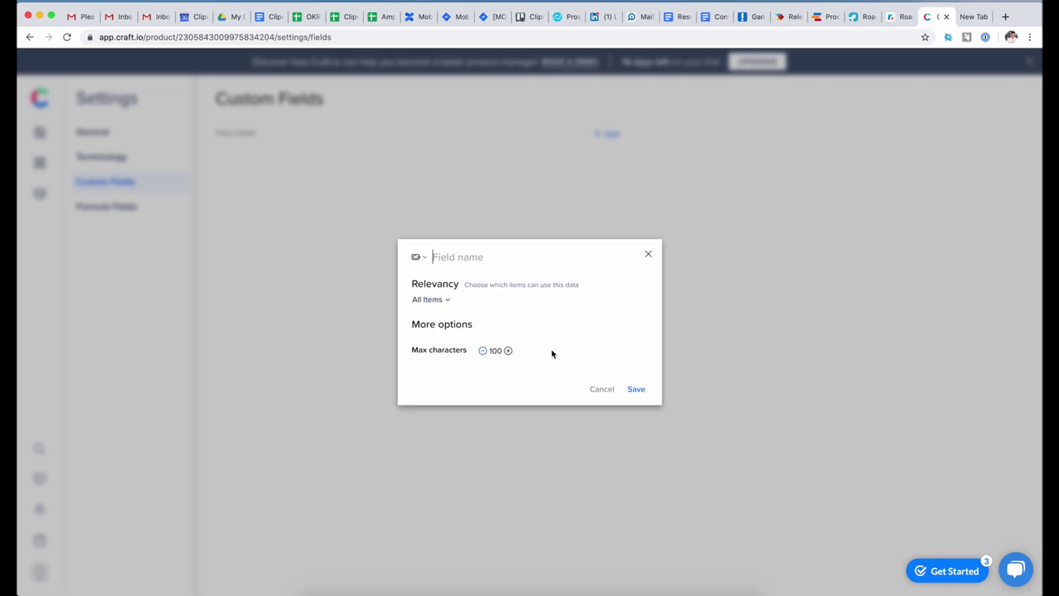
left_click(605, 390)
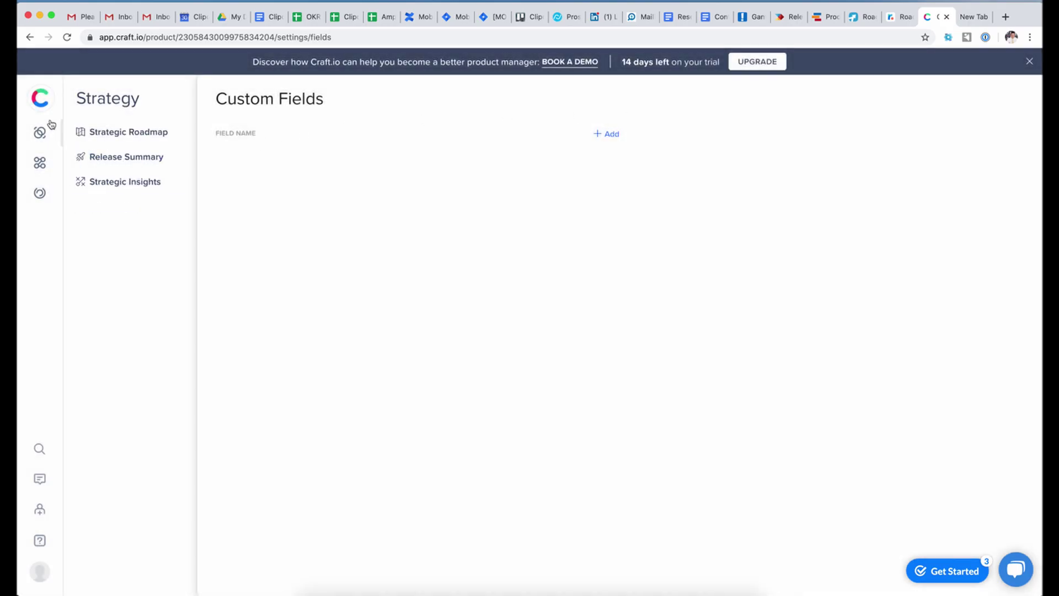
left_click(29, 36)
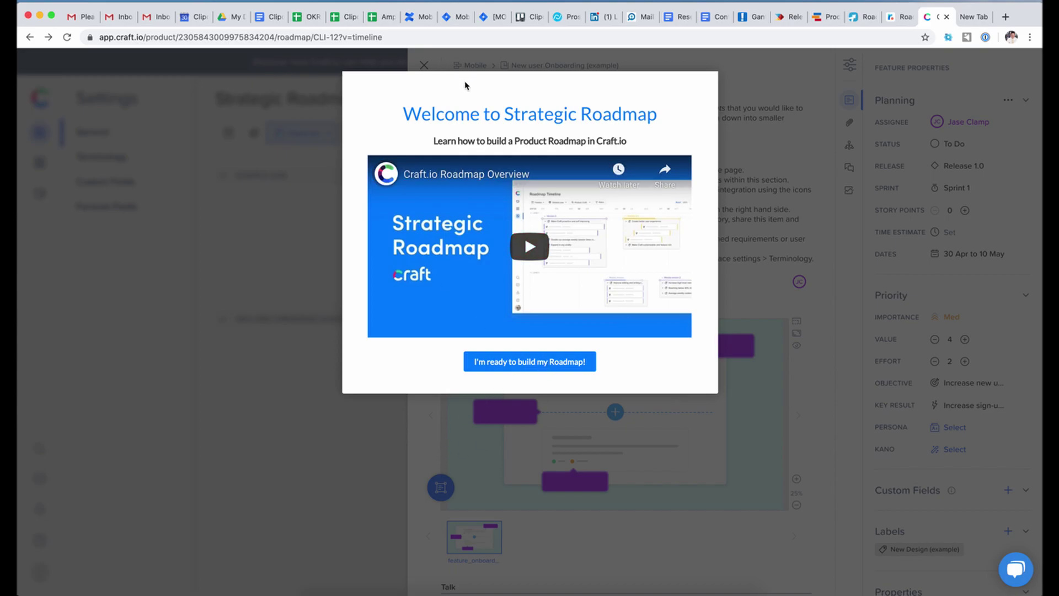
- Dismiss the roadmap welcome video and add-a-release tip, and begin editing the description
left_click(485, 365)
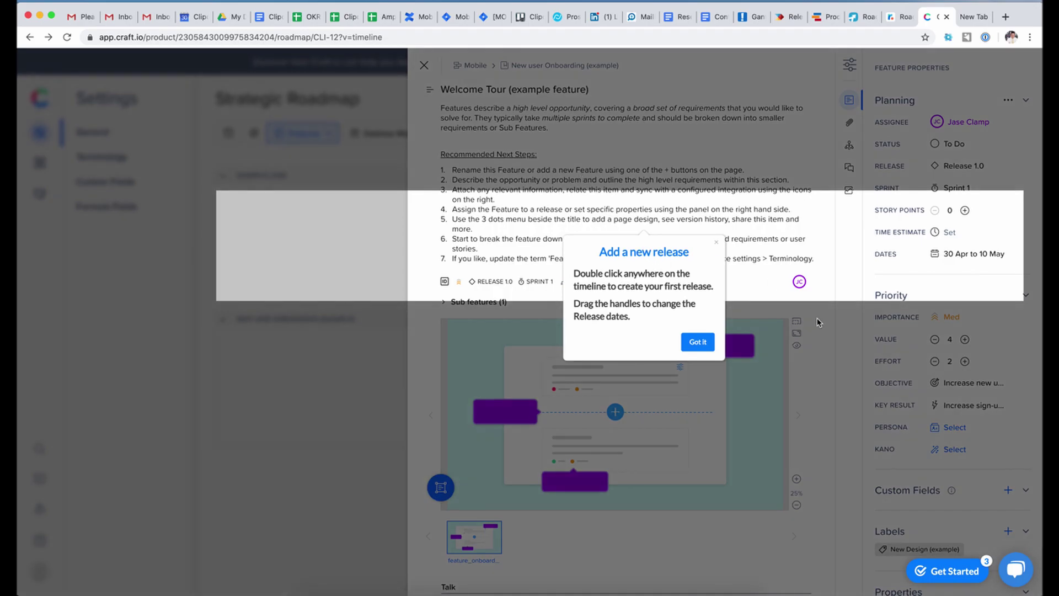
left_click(717, 244)
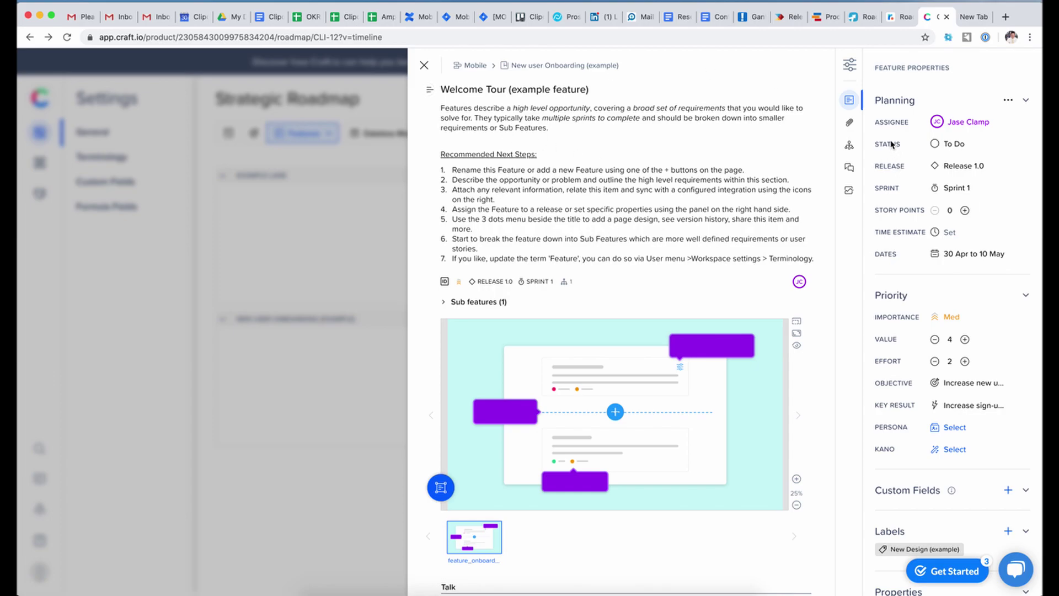
left_click(495, 109)
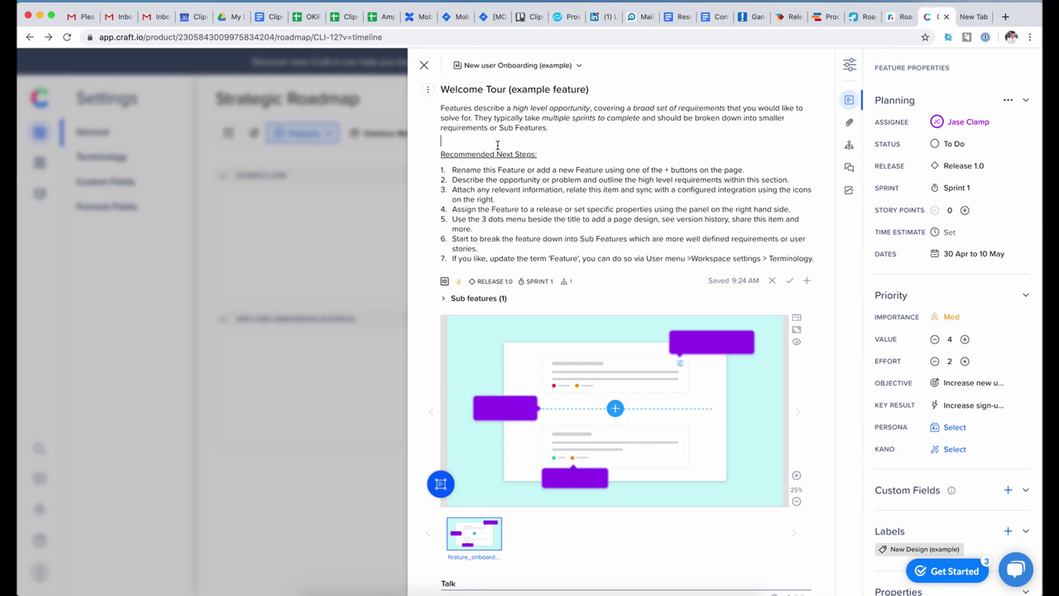
scroll(516, 228, "down", 1)
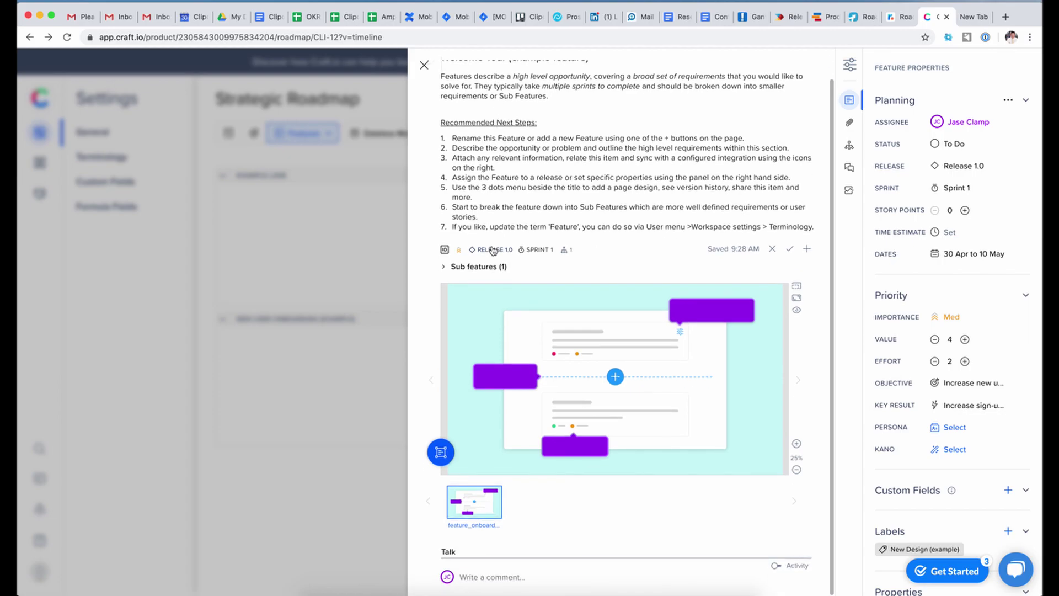
- Expand and collapse Sub features, and toggle description editing a few times without changes
left_click(444, 267)
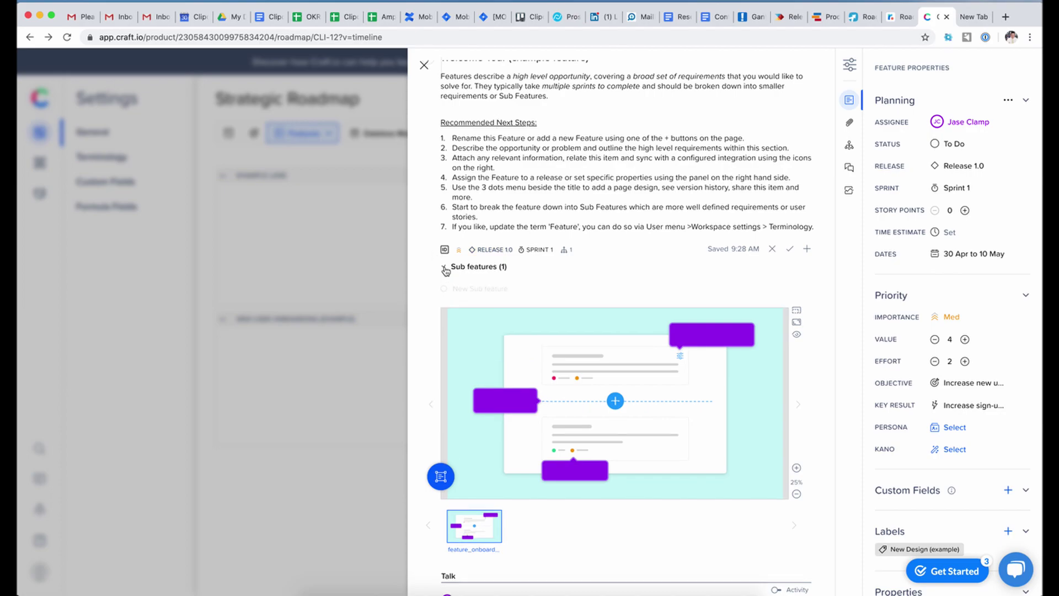
left_click(443, 267)
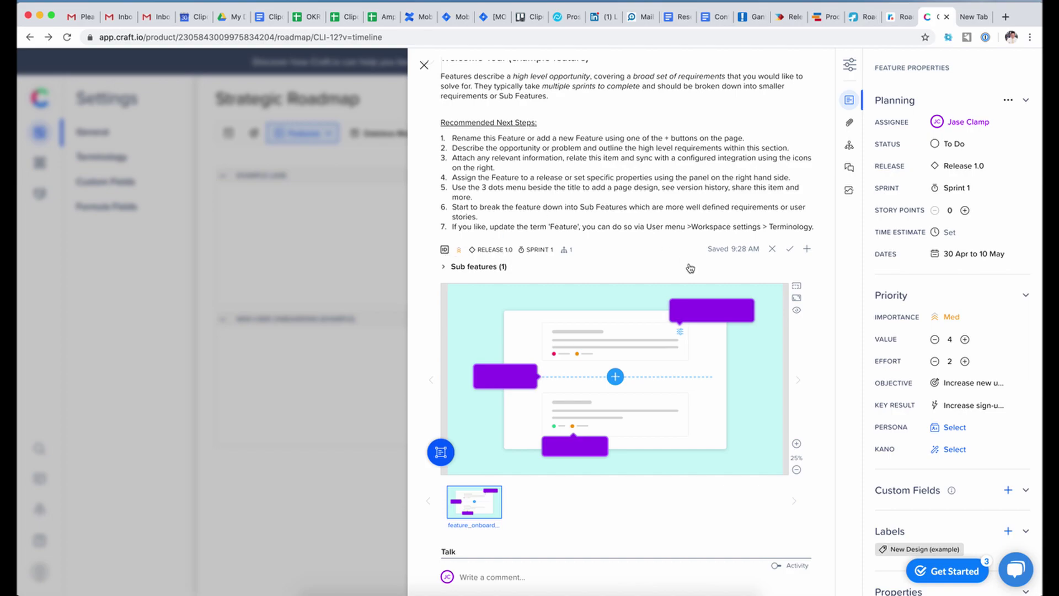
left_click(790, 251)
double_click(710, 189)
left_click(789, 249)
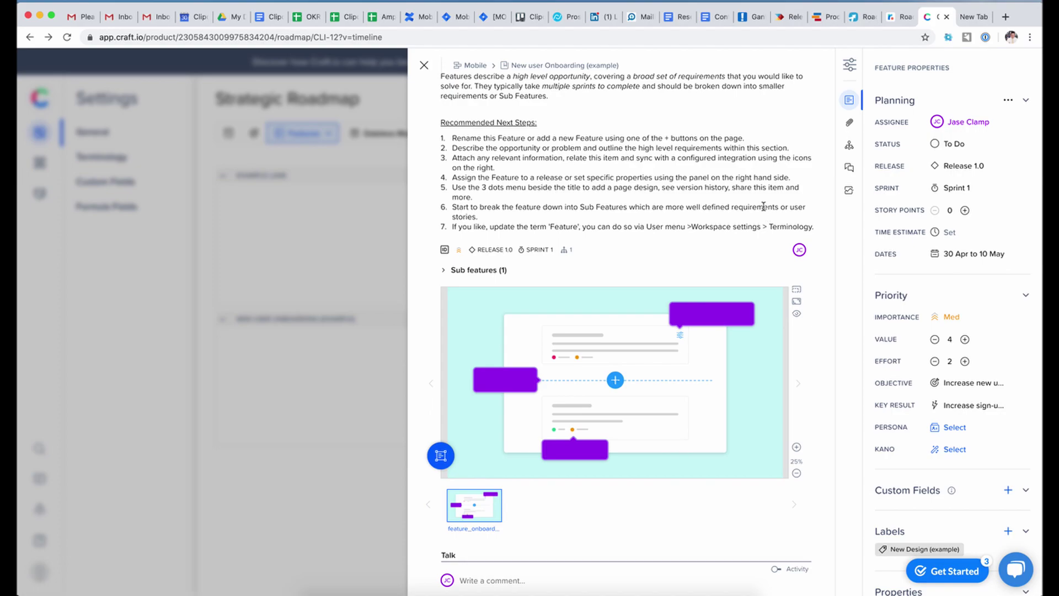
double_click(763, 207)
left_click(772, 248)
left_click(525, 183)
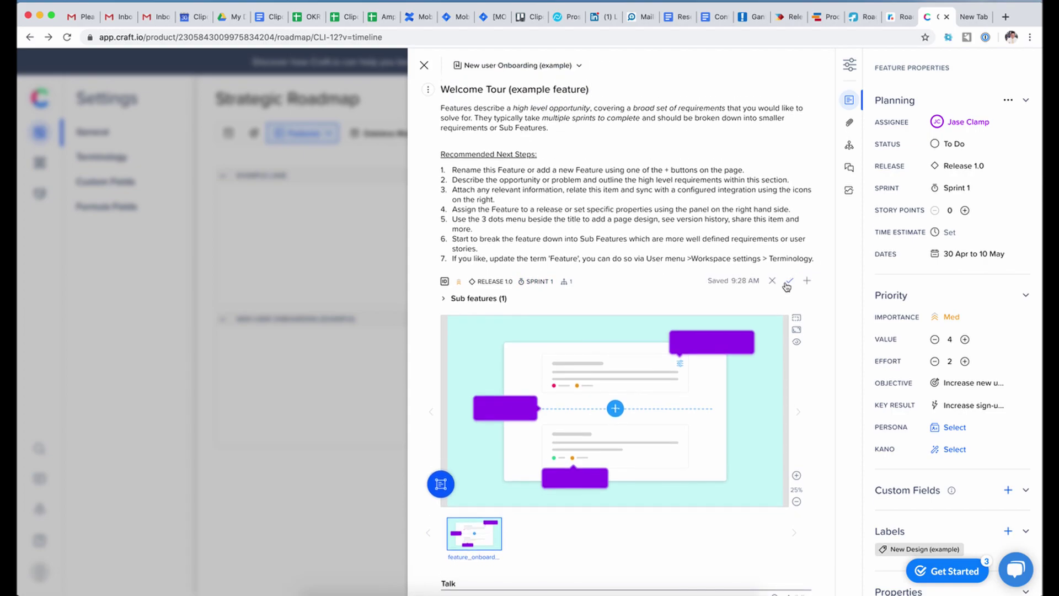
left_click(773, 281)
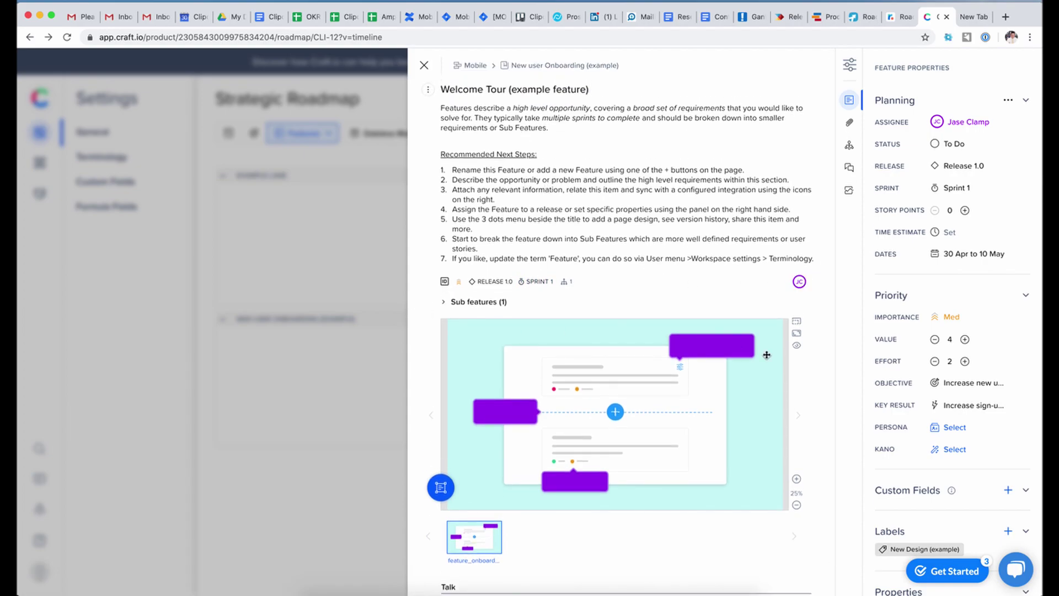
- Scroll to the feature_onboard design mockup and zoom it in and back out
scroll(540, 475, "down", 1)
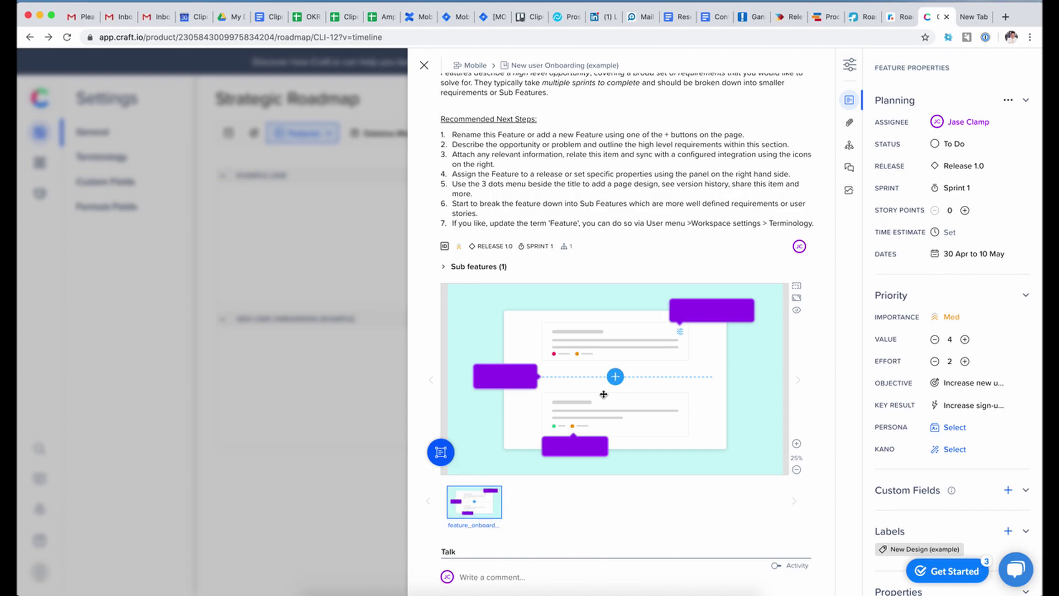
scroll(595, 340, "up", 1)
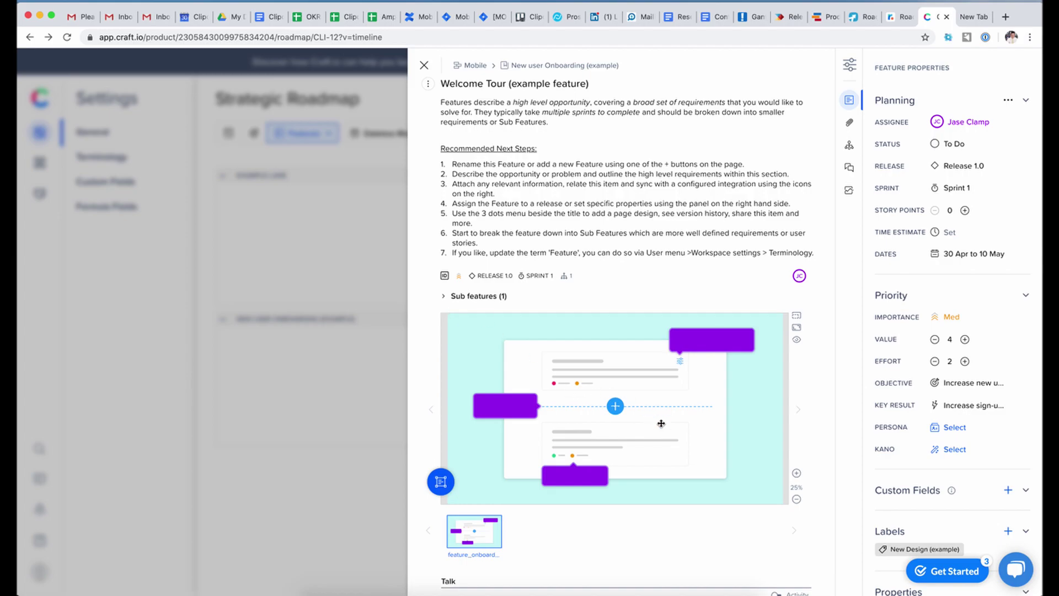
scroll(668, 429, "down", 1)
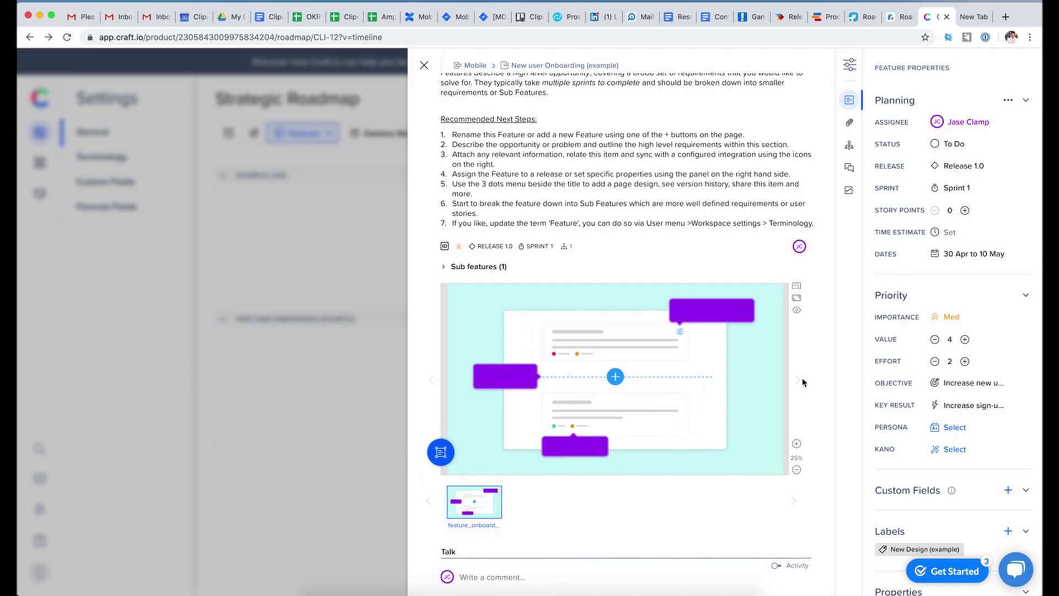
left_click(796, 444)
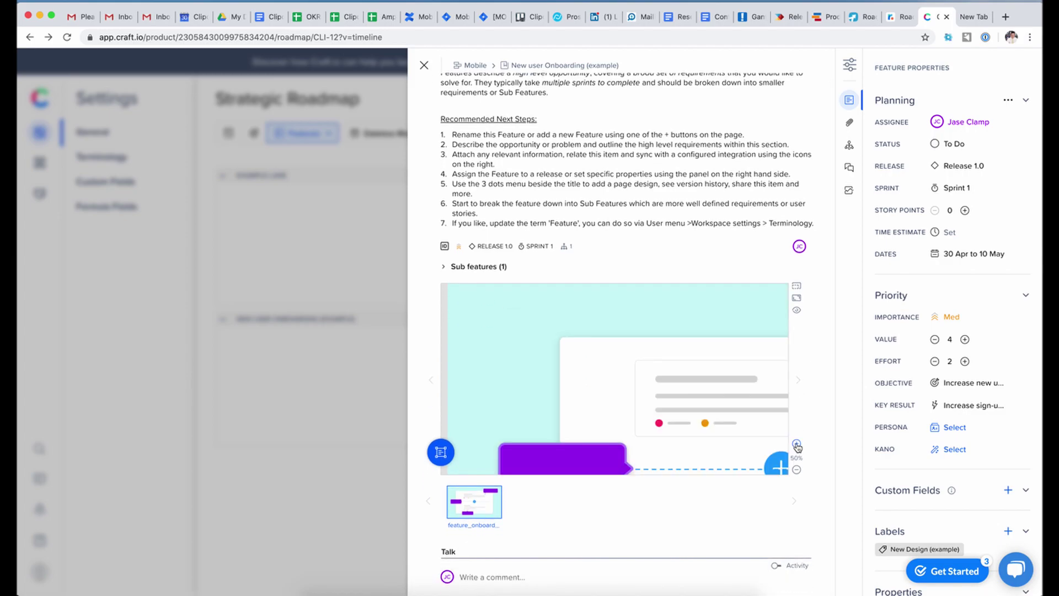
left_click(797, 470)
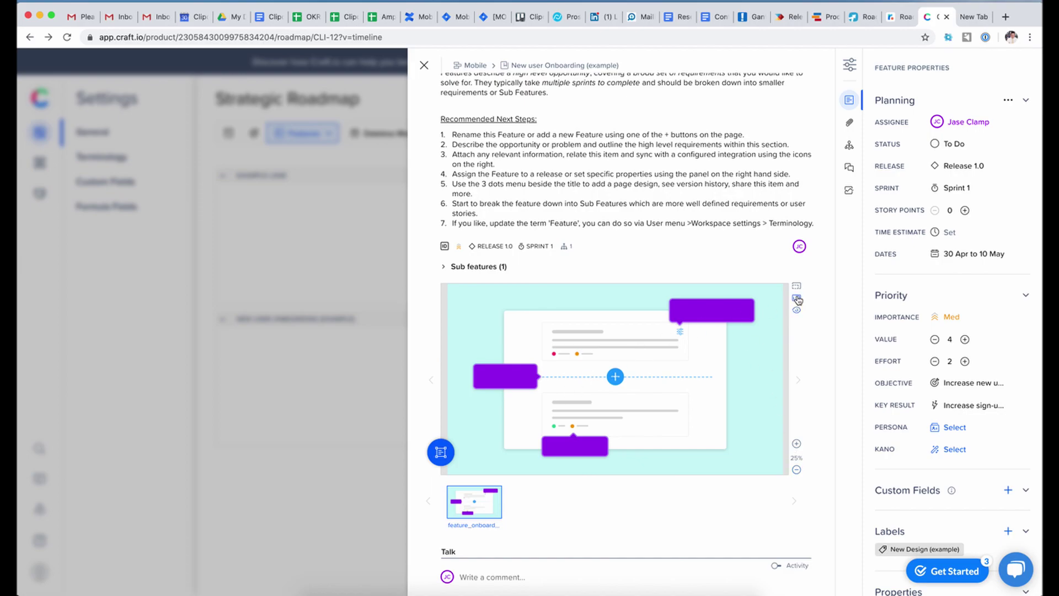
mouse_move(471, 518)
scroll(619, 295, "up", 2)
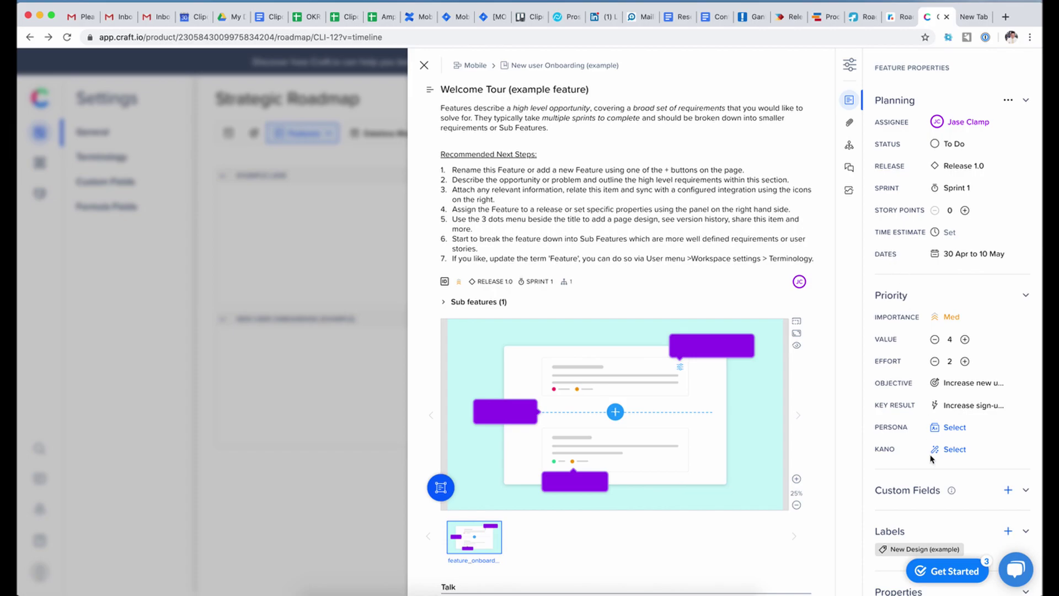
- Add a new Text custom field and name it Design
left_click(1007, 490)
left_click(607, 134)
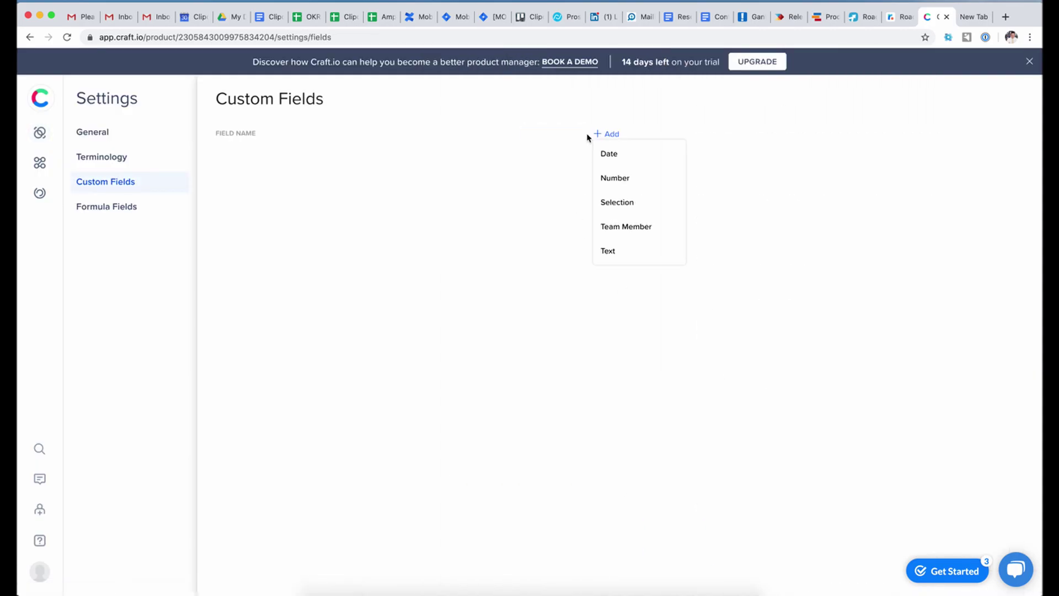
left_click(608, 253)
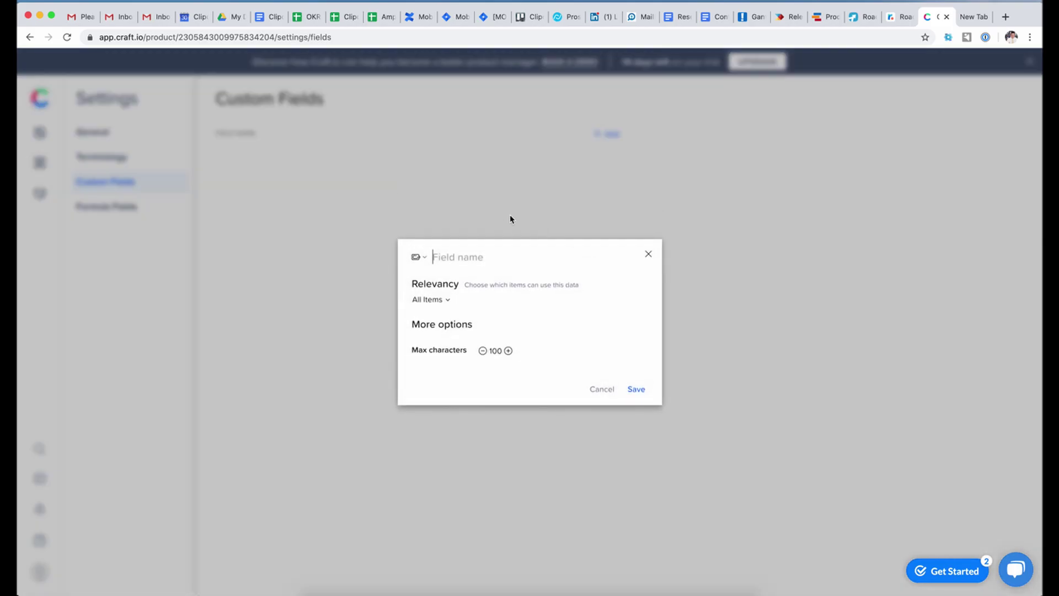
type("Desig")
- Check the All Items relevancy list, save the 100-character Design field, and return to the feature
double_click(439, 329)
triple_click(429, 327)
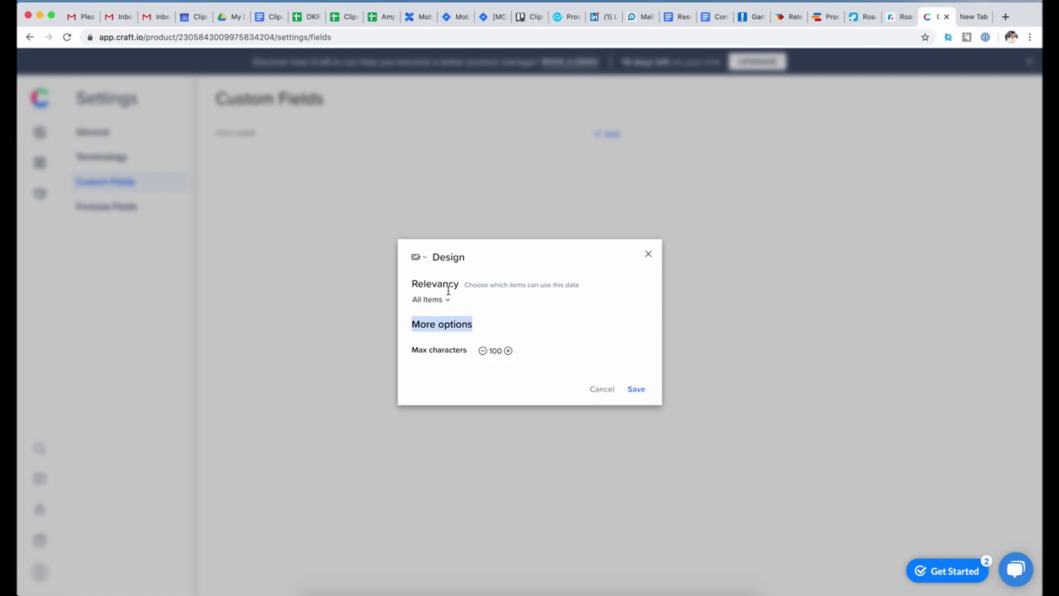
left_click(469, 296)
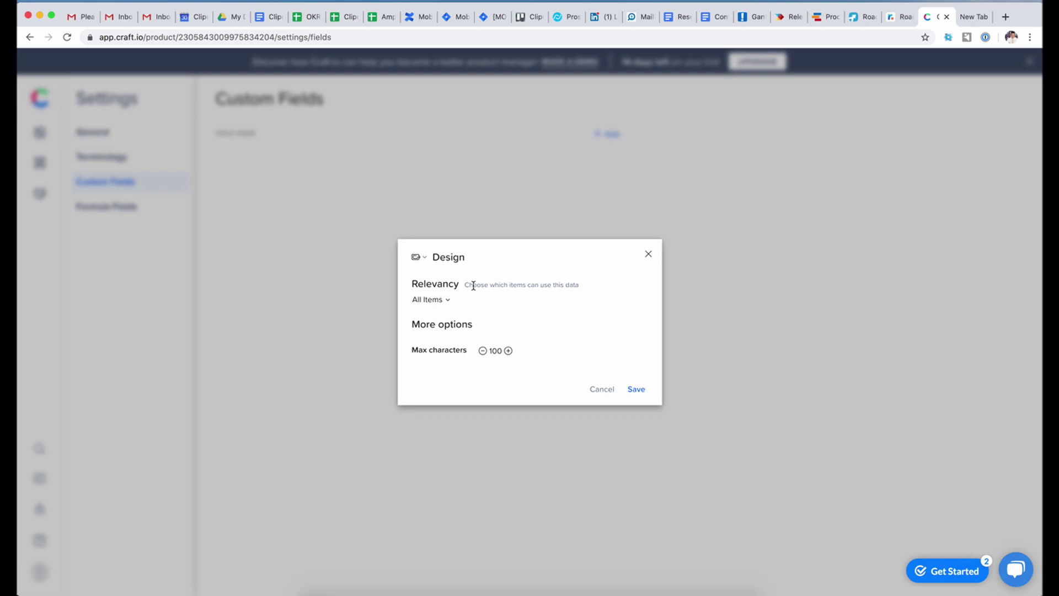
left_click(448, 300)
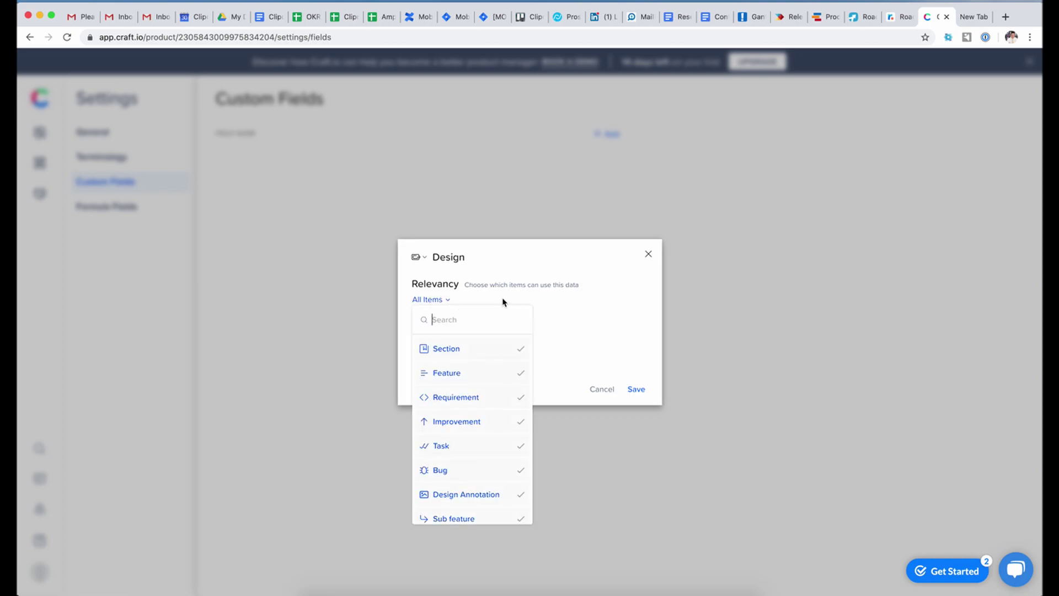
left_click(565, 311)
left_click(638, 391)
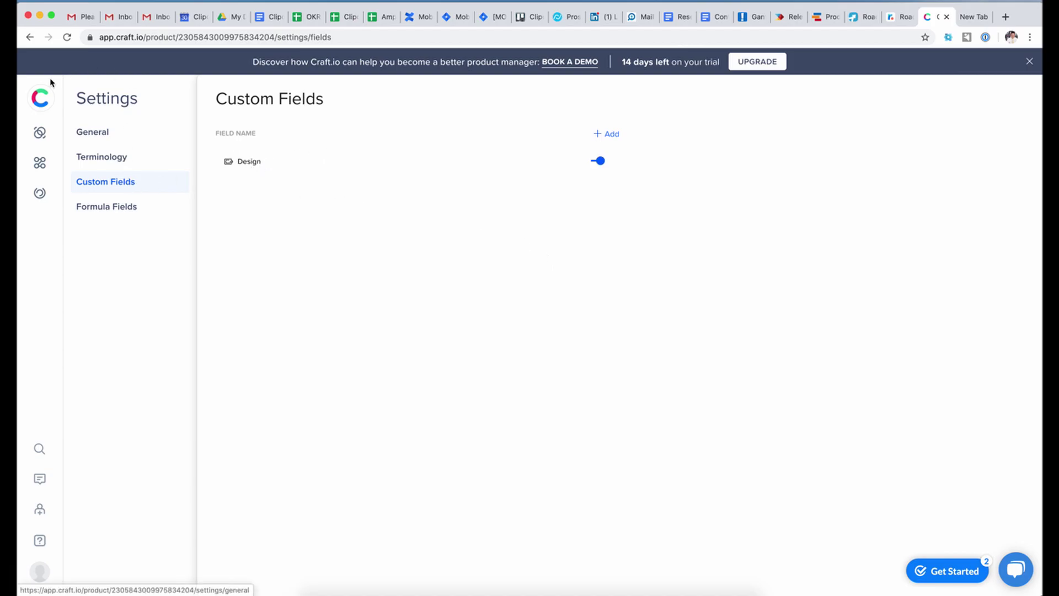
left_click(30, 37)
- Reload the roadmap and type 'asdfsadljkfsadl' into the Welcome Tour's DESIGN custom field
left_click(68, 37)
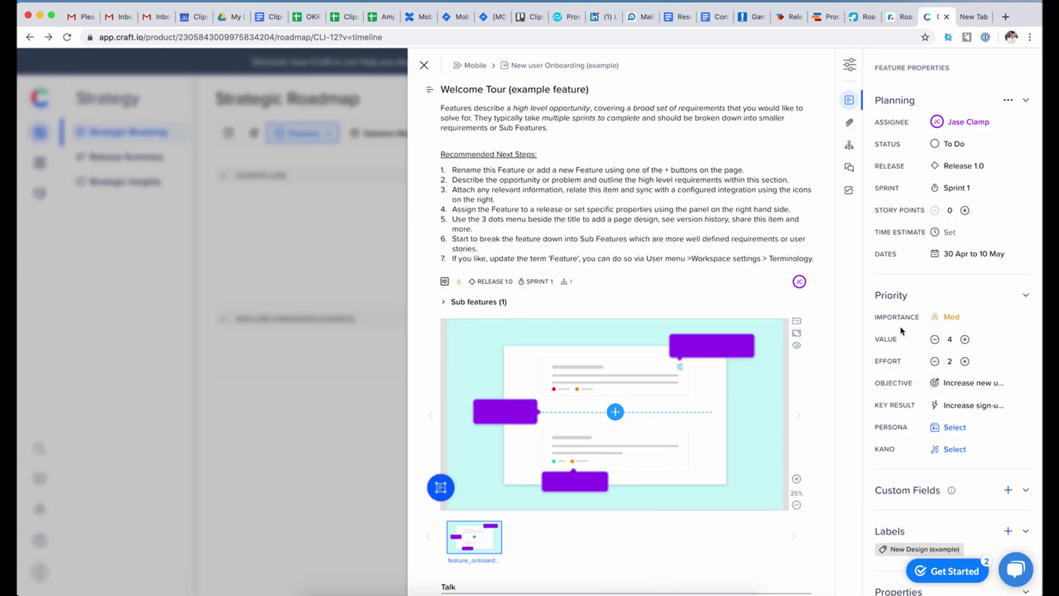
scroll(932, 341, "down", 5)
left_click(956, 353)
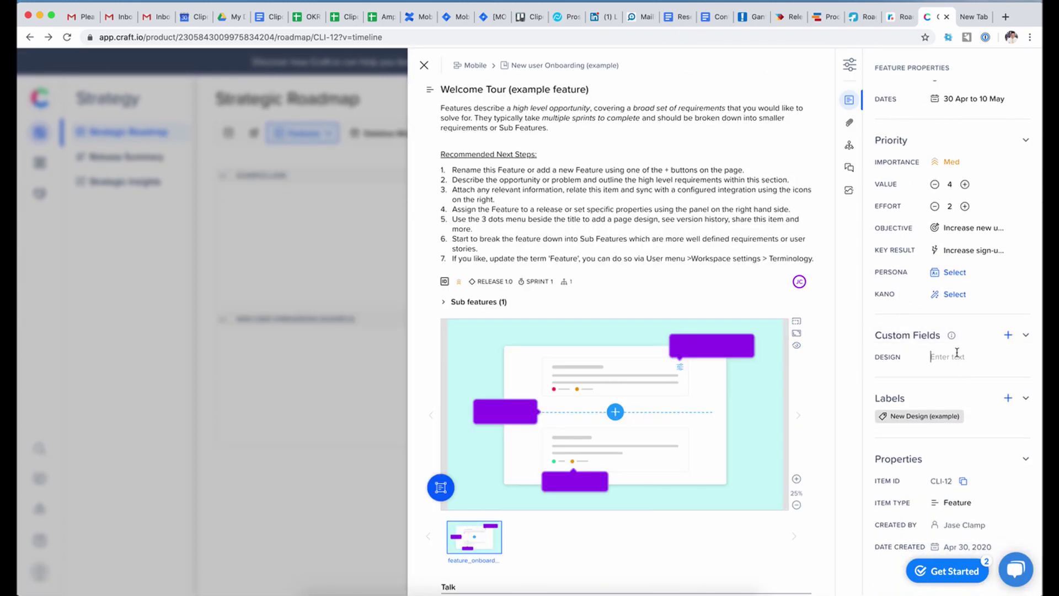
type("asdfsadljkfsadl")
left_click(1025, 336)
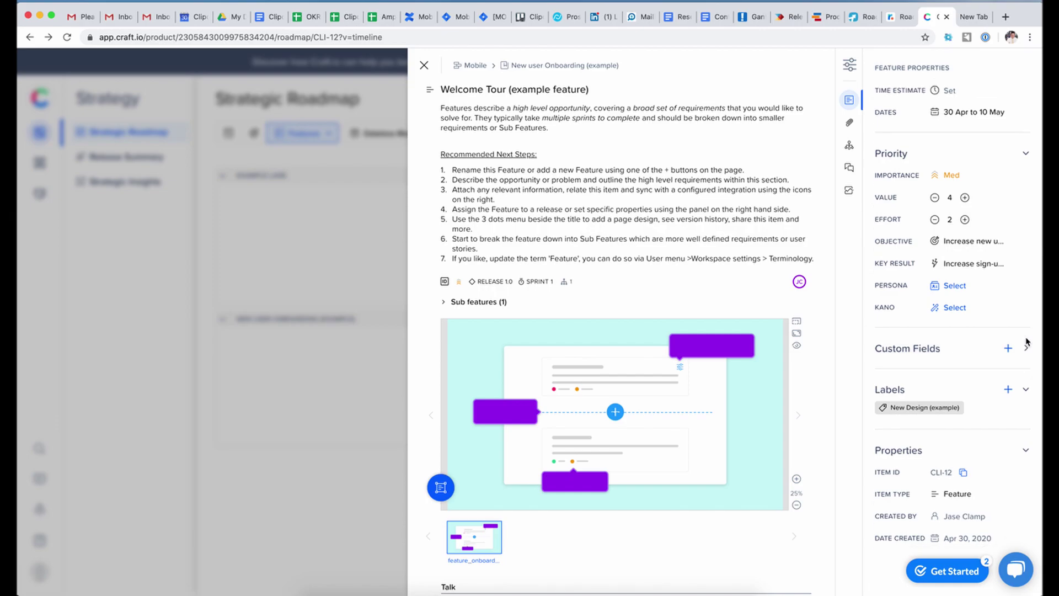
left_click(1026, 337)
scroll(796, 392, "down", 2)
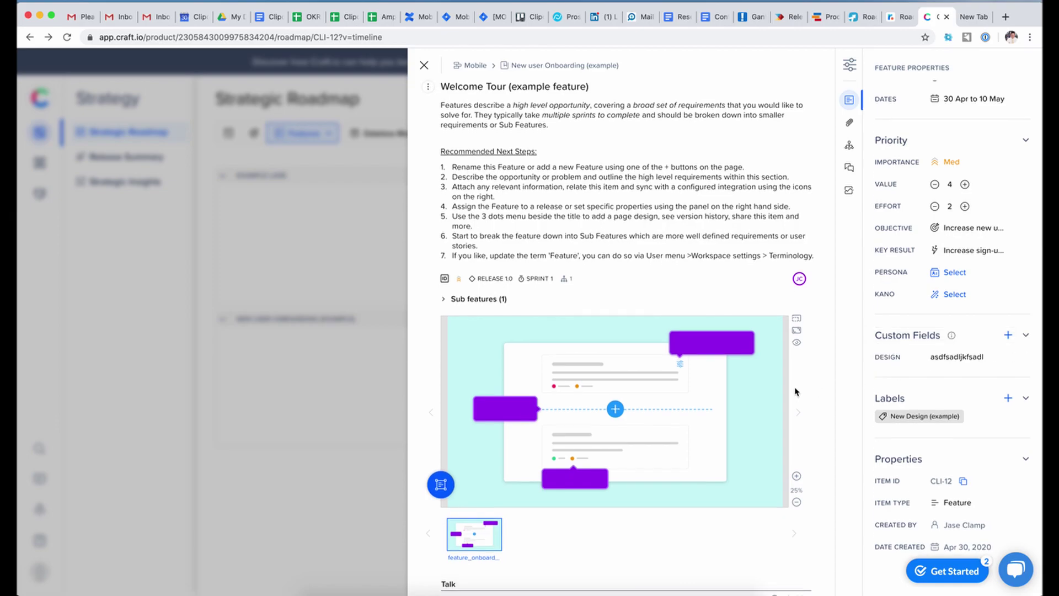
scroll(630, 328, "up", 2)
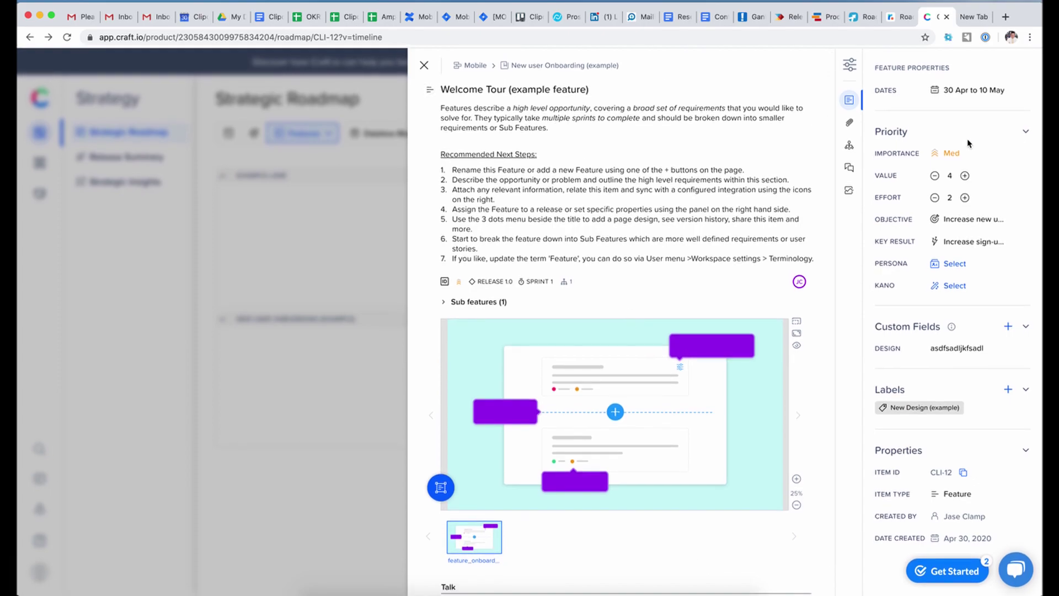
- Browse the feature's Files, Related Items and Activity tabs, then return to its properties
left_click(850, 123)
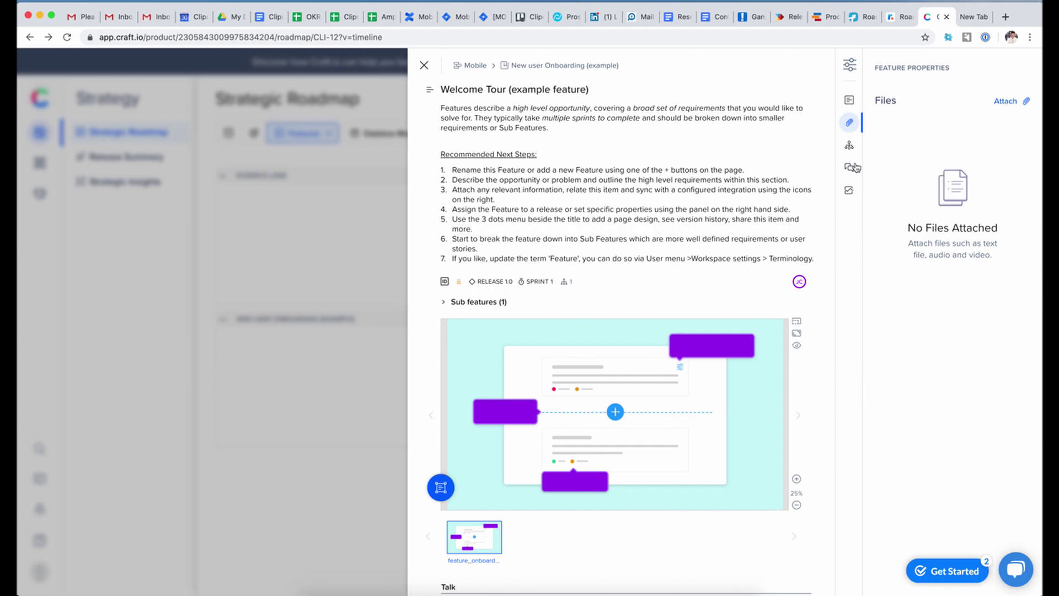
left_click(849, 145)
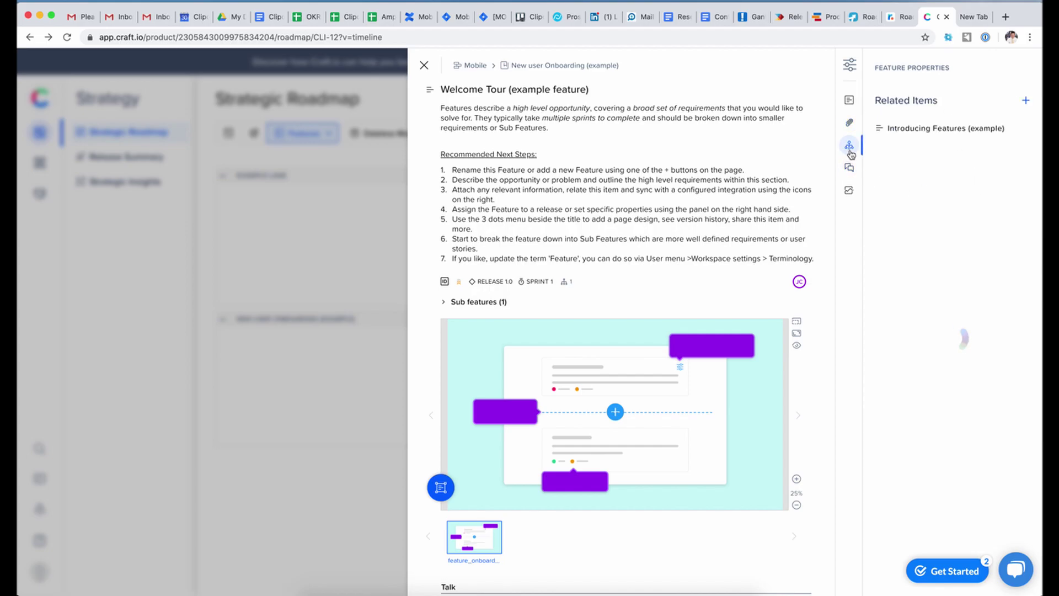
left_click(849, 191)
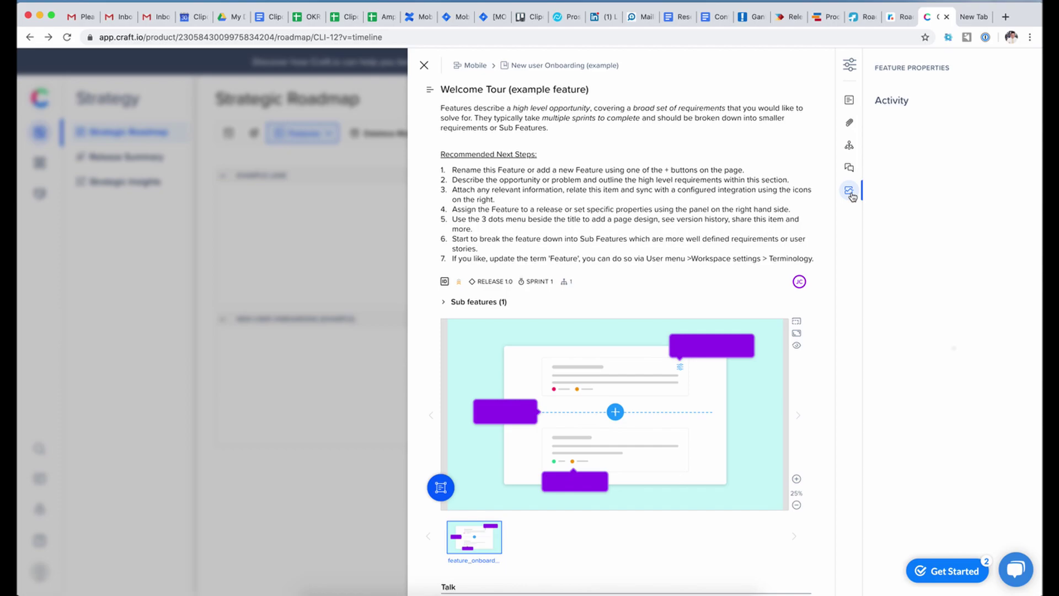
left_click(843, 101)
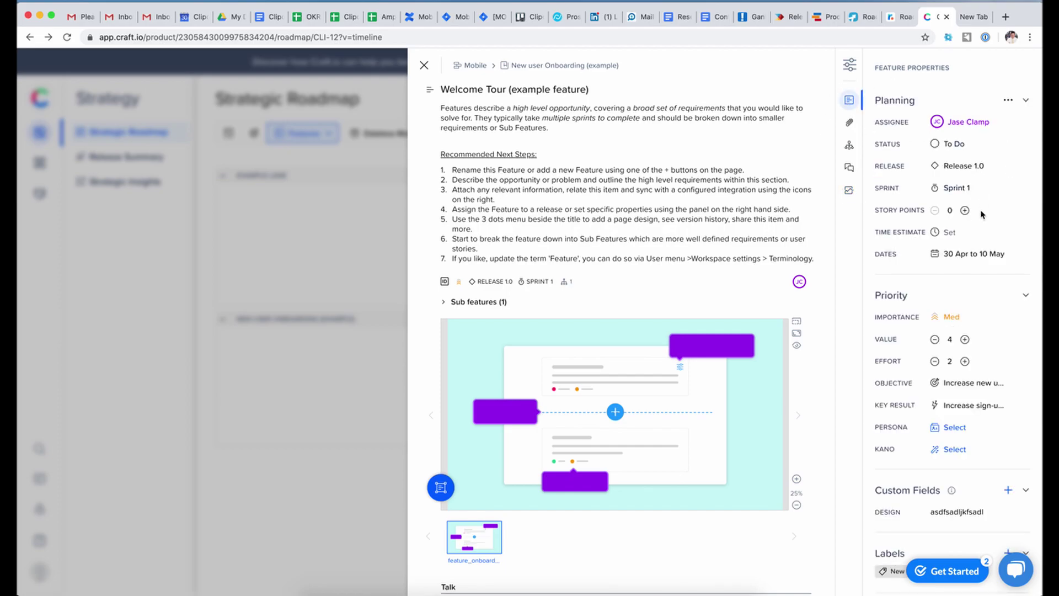
scroll(982, 214, "down", 5)
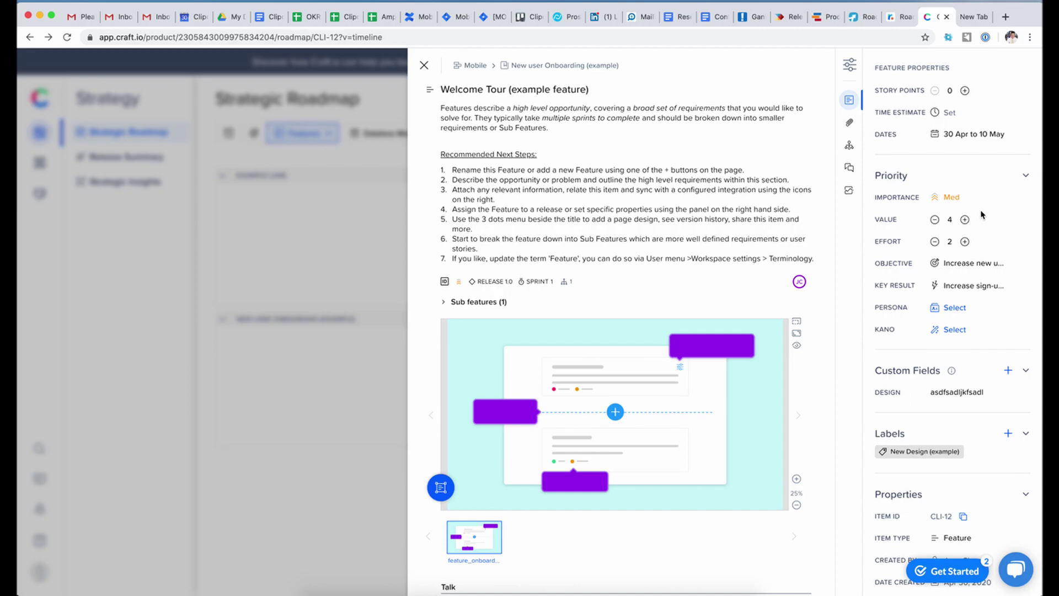
scroll(981, 214, "down", 2)
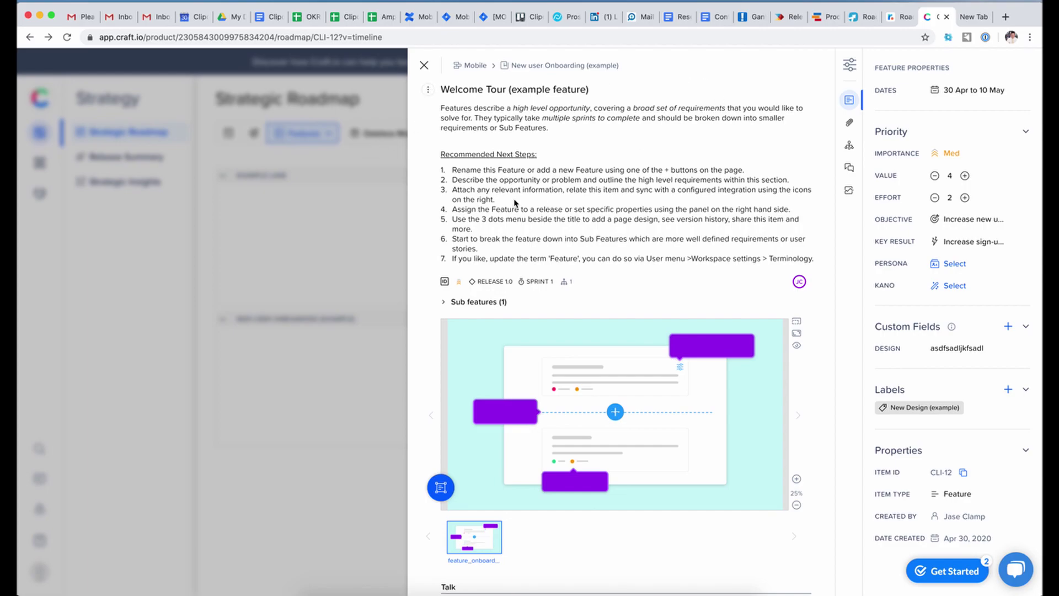
- Look over the description and priority choices, copy the feature link, then close the feature
triple_click(551, 188)
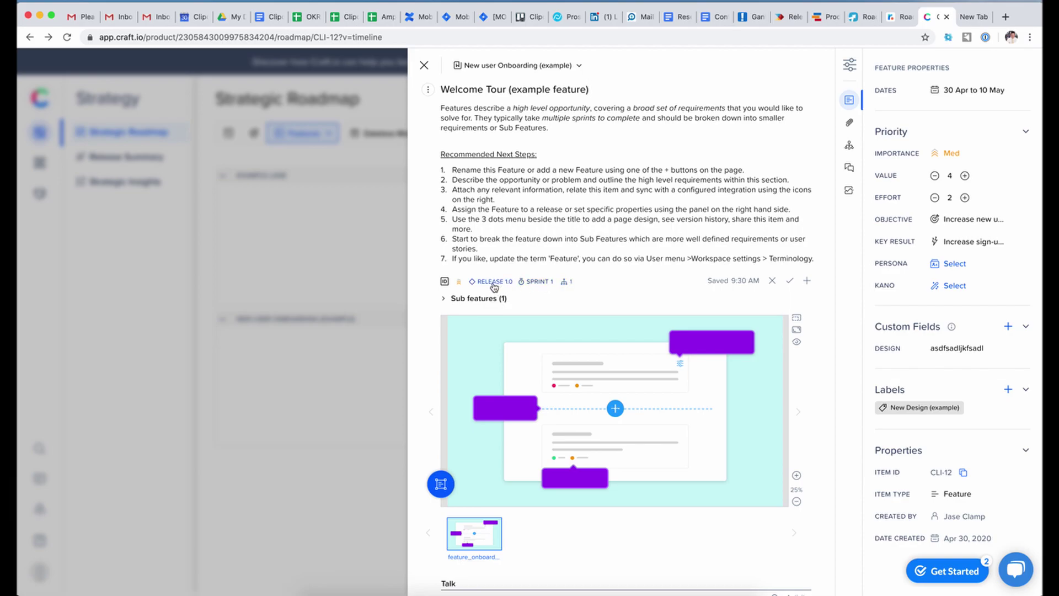
left_click(459, 283)
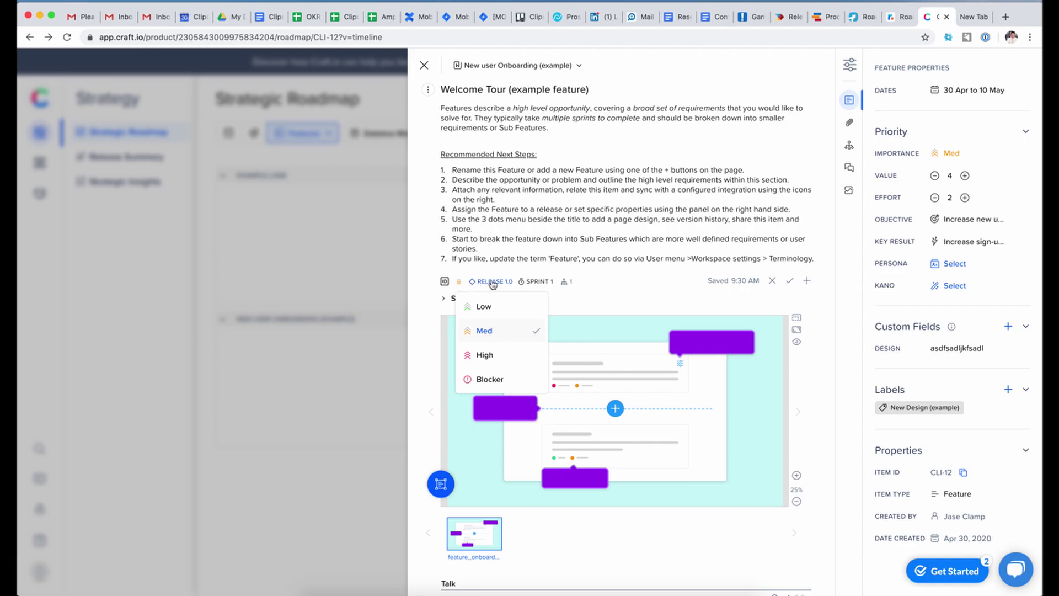
left_click(569, 283)
left_click(445, 282)
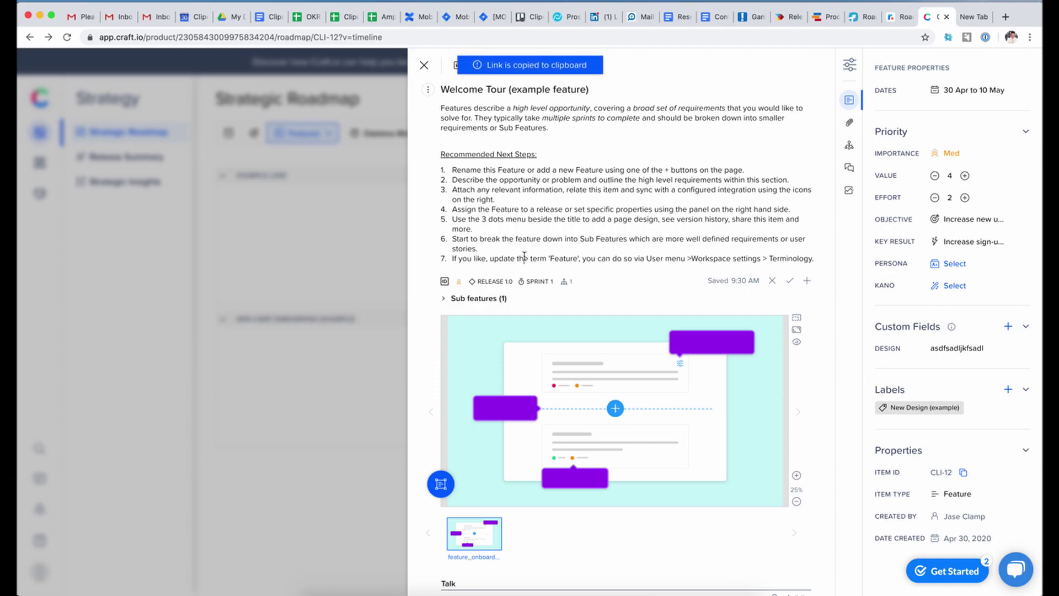
left_click(772, 281)
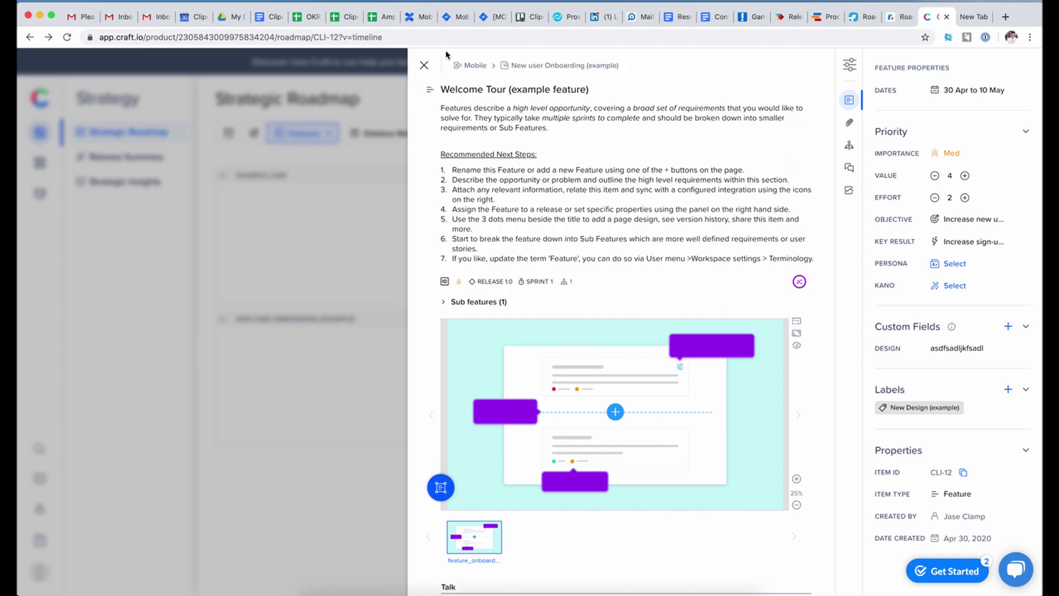
left_click(423, 65)
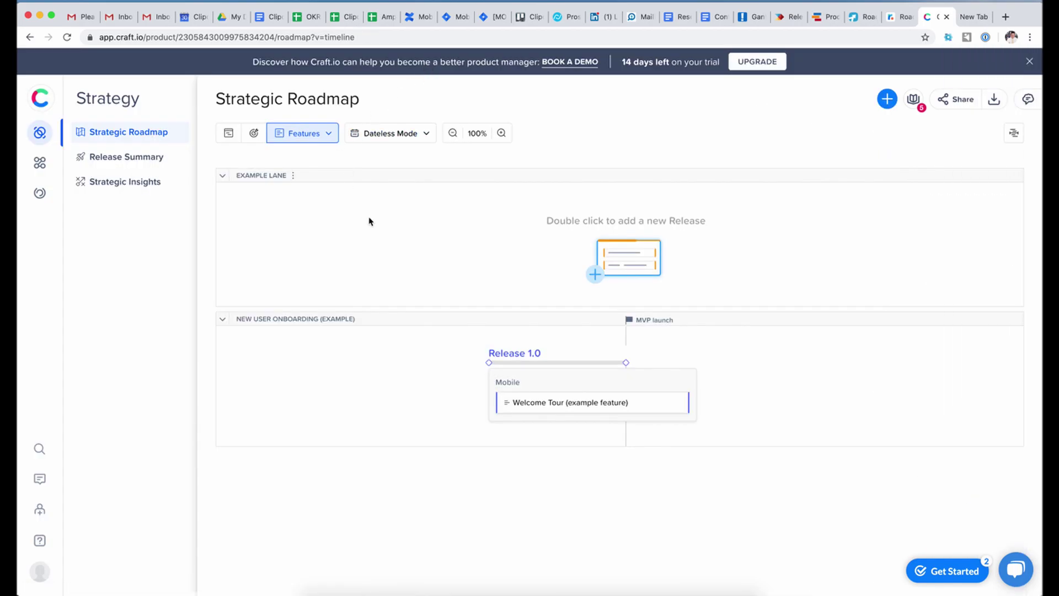
- Drag Release 1.0's start earlier so the release runs longer on the roadmap
left_click(560, 402)
left_click(328, 450)
left_click_drag(490, 362, 359, 363)
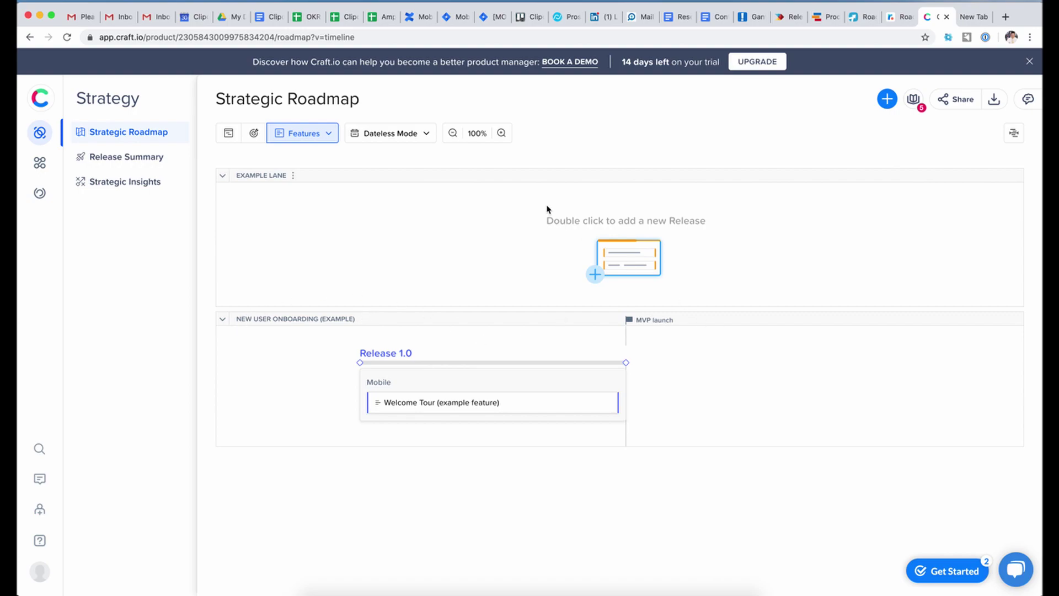
- Copy the workspace's read-only share link from the Share options
left_click(964, 99)
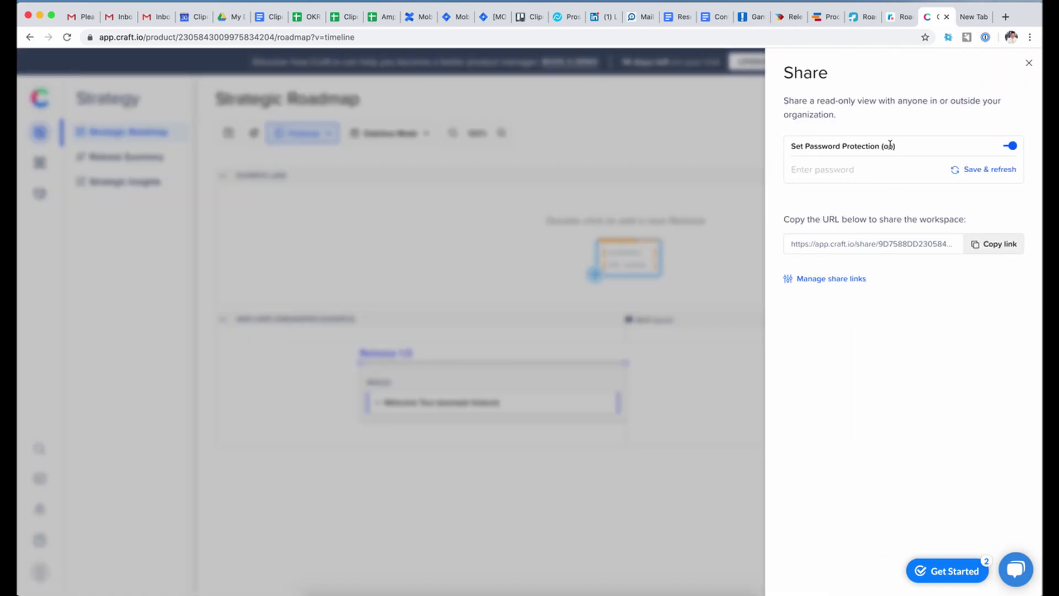
left_click(996, 243)
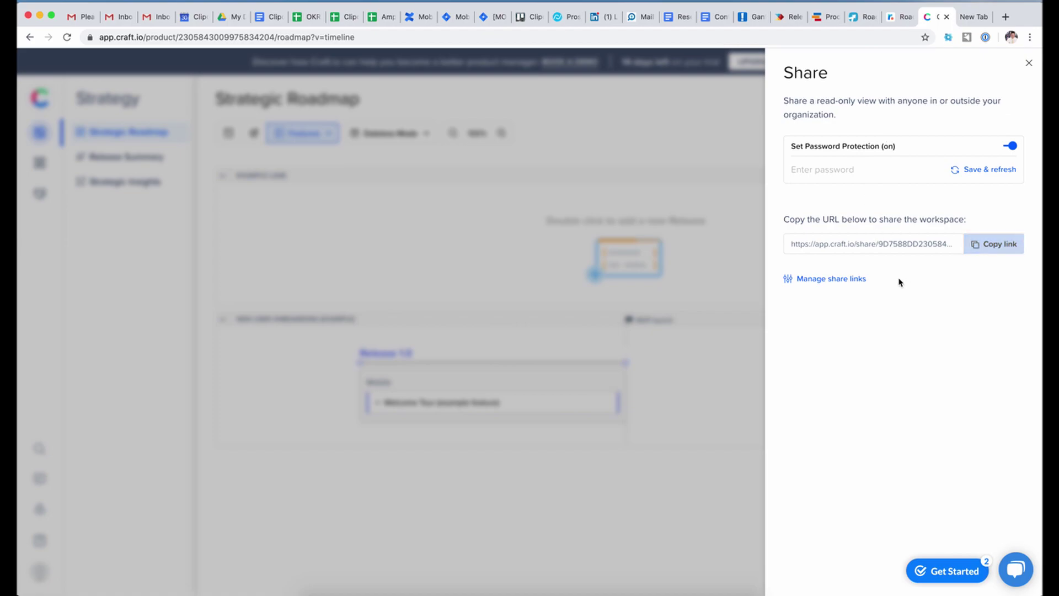
left_click(833, 174)
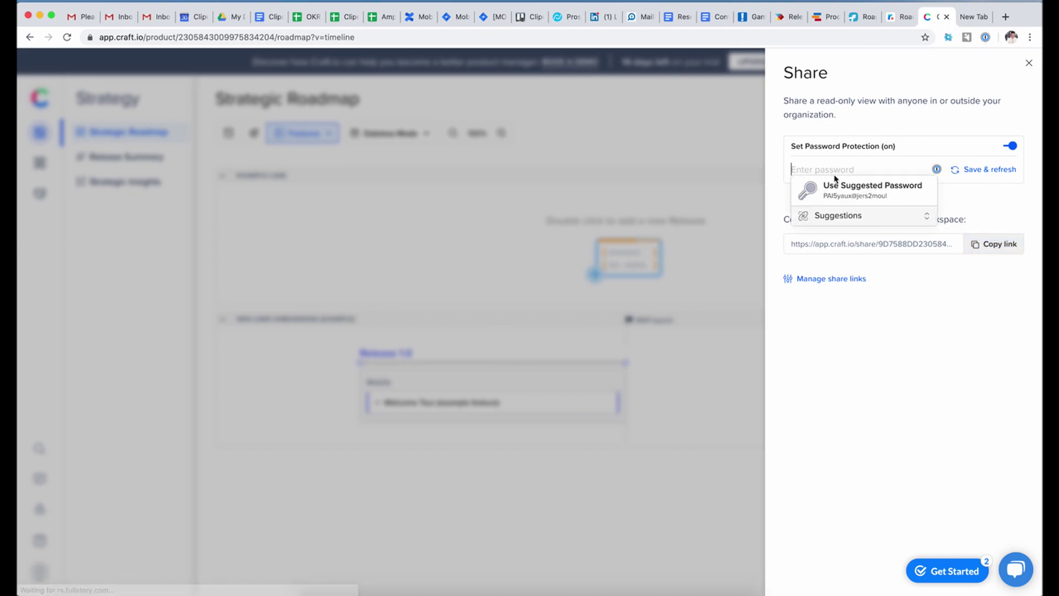
left_click(841, 282)
left_click(791, 68)
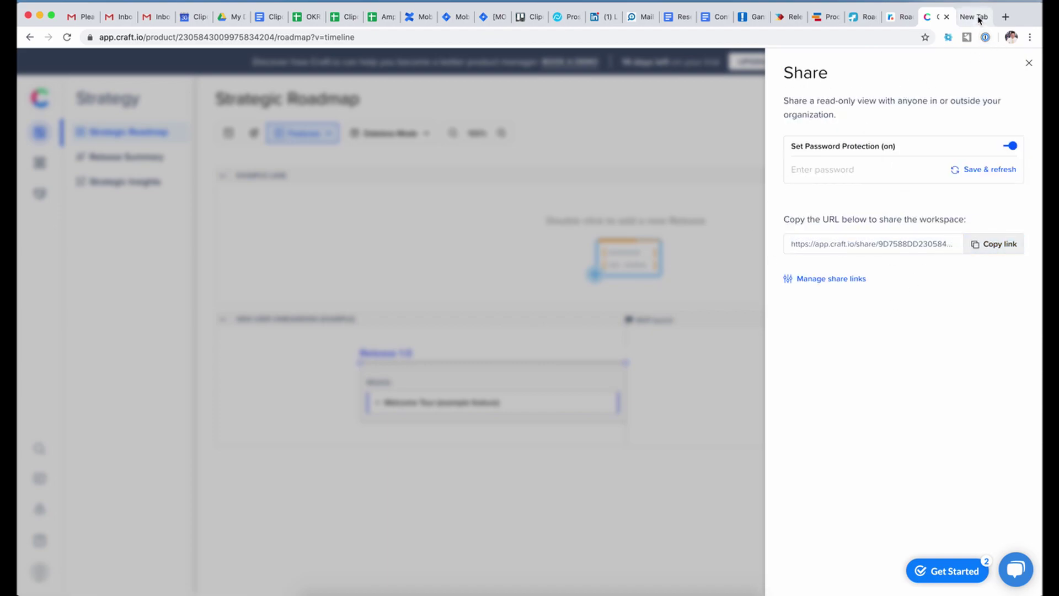
- Paste the copied share link into a new Chrome incognito window
left_click(1029, 38)
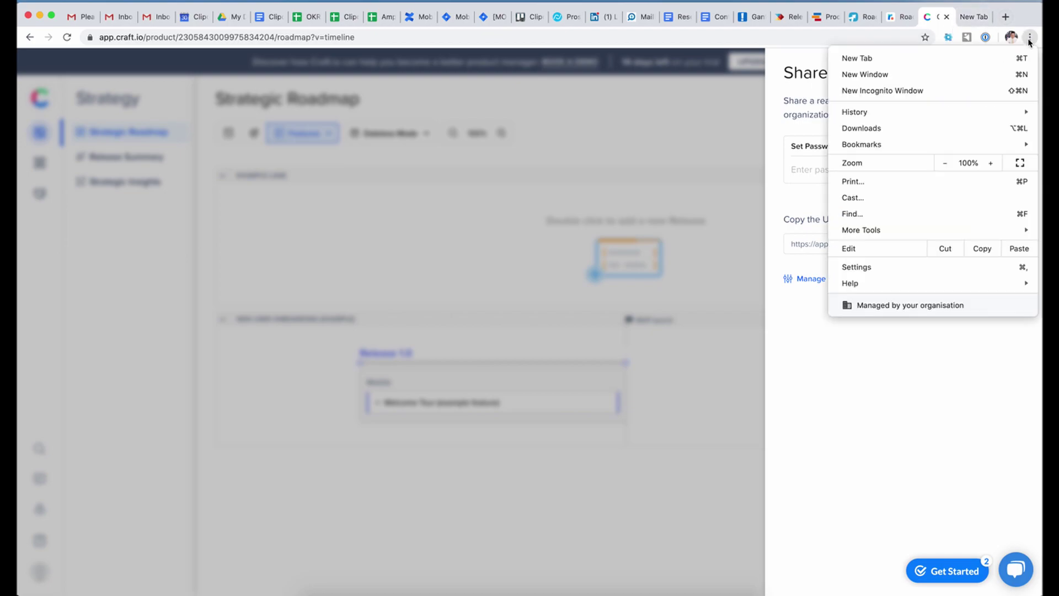
left_click(937, 90)
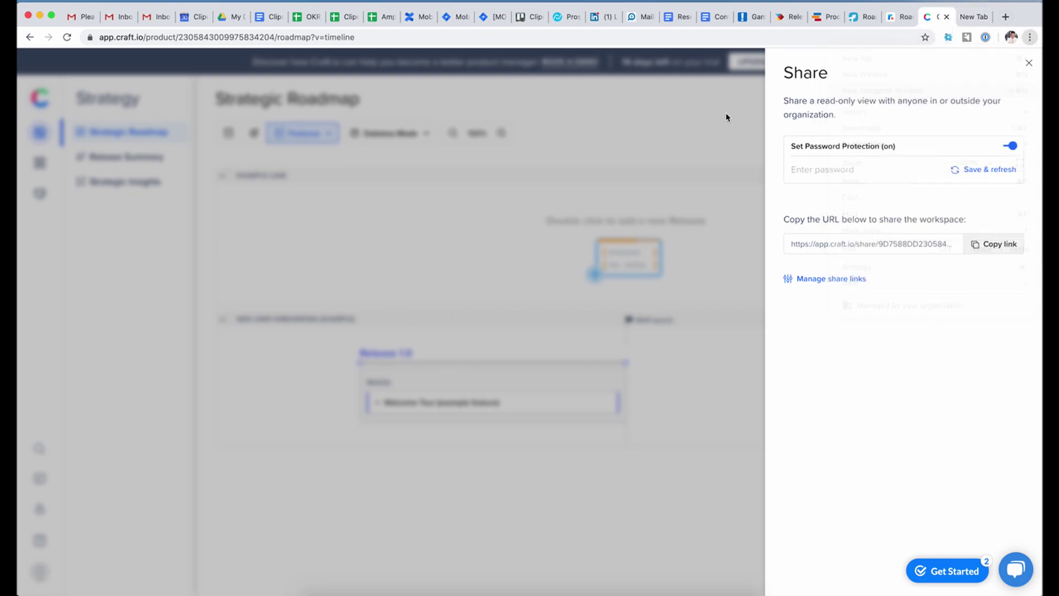
key("super+v")
- Load the shared Clipchamp workspace, show release features and open the Welcome Tour details
key("Return")
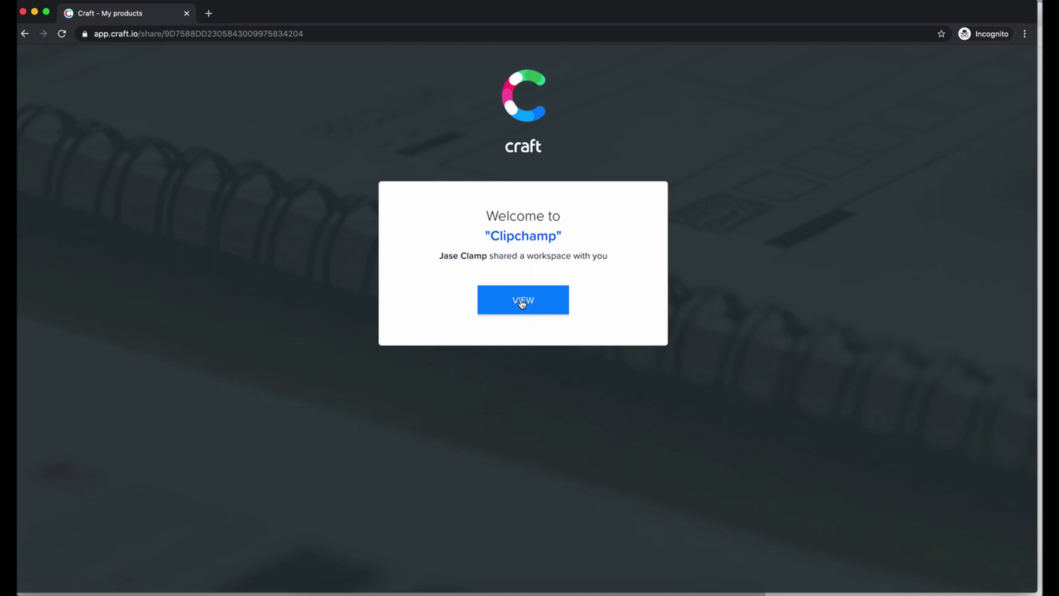
left_click(522, 302)
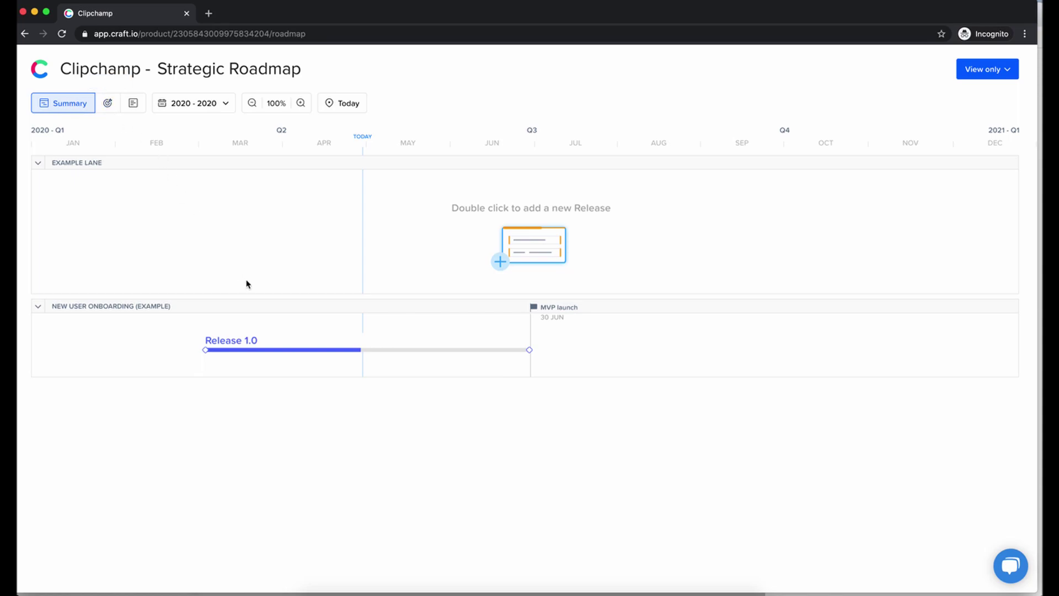
left_click(134, 104)
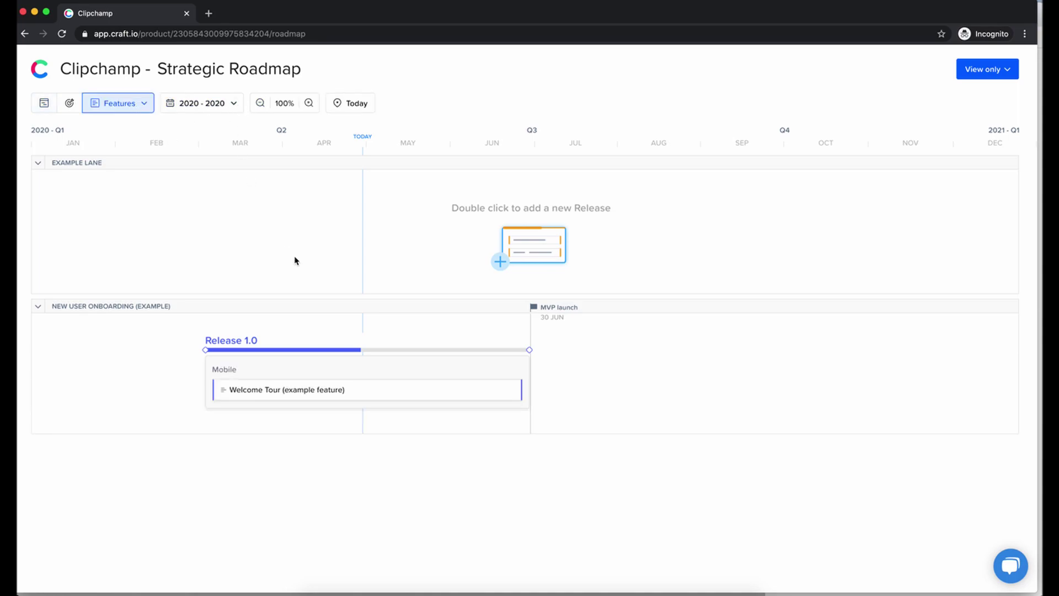
left_click(341, 392)
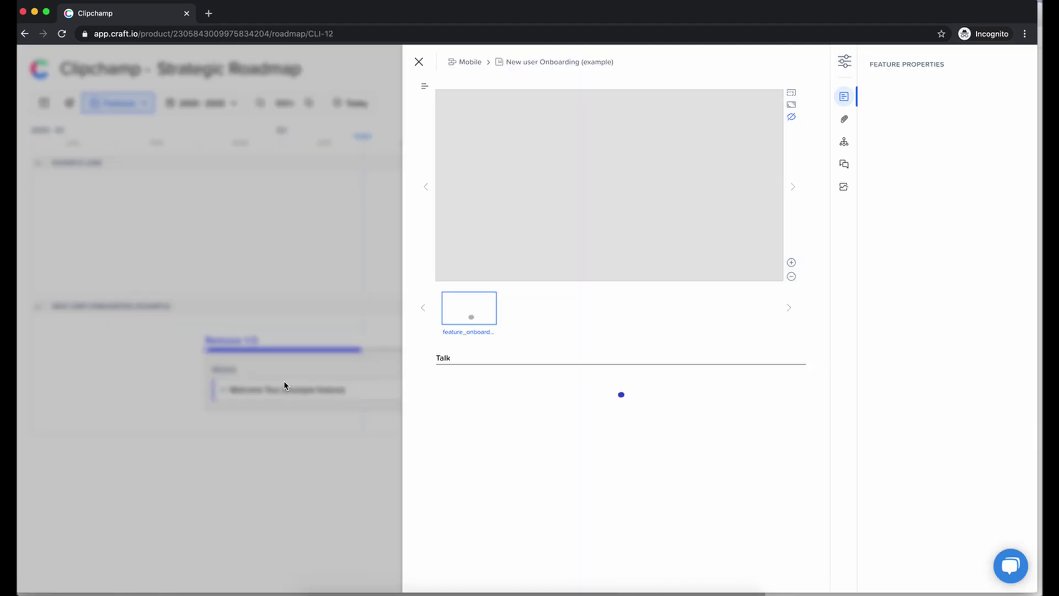
scroll(656, 237, "down", 1)
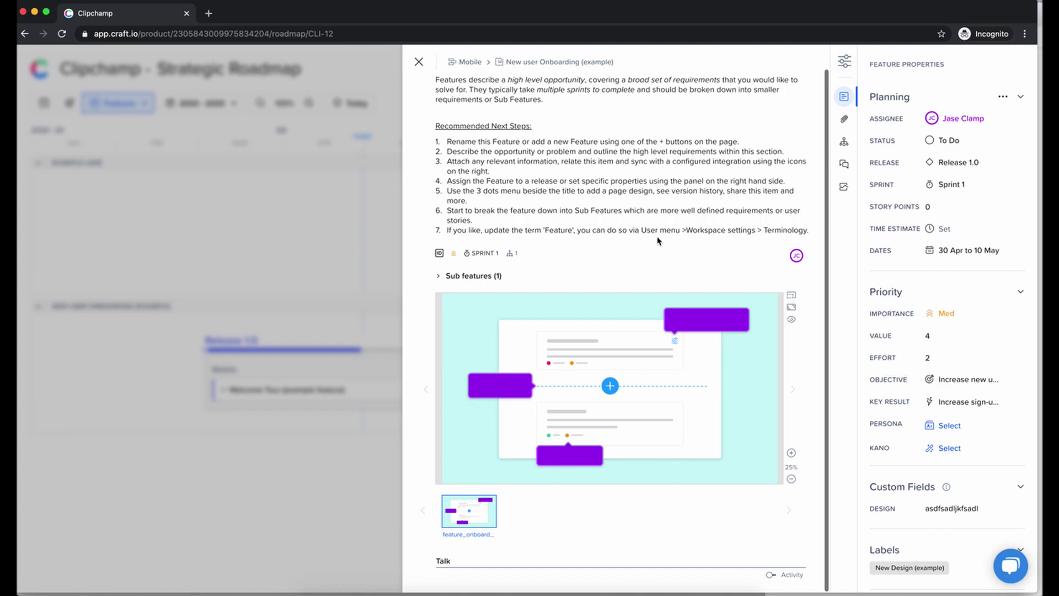
scroll(657, 241, "up", 1)
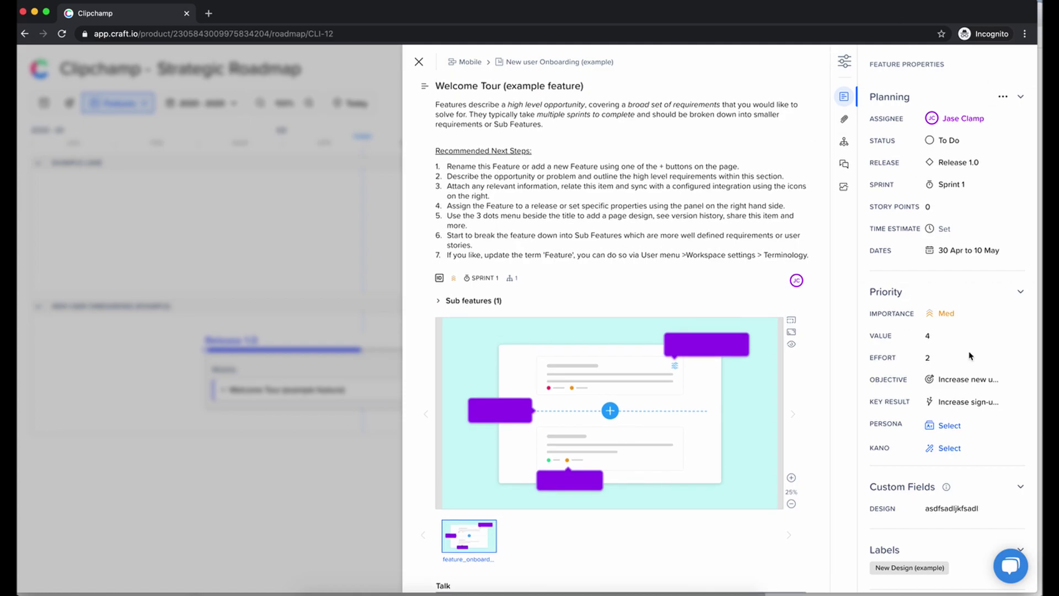
- Check Welcome Tour's Files, Related Items, Comments and Activity, then review its Properties
left_click(846, 120)
left_click(845, 142)
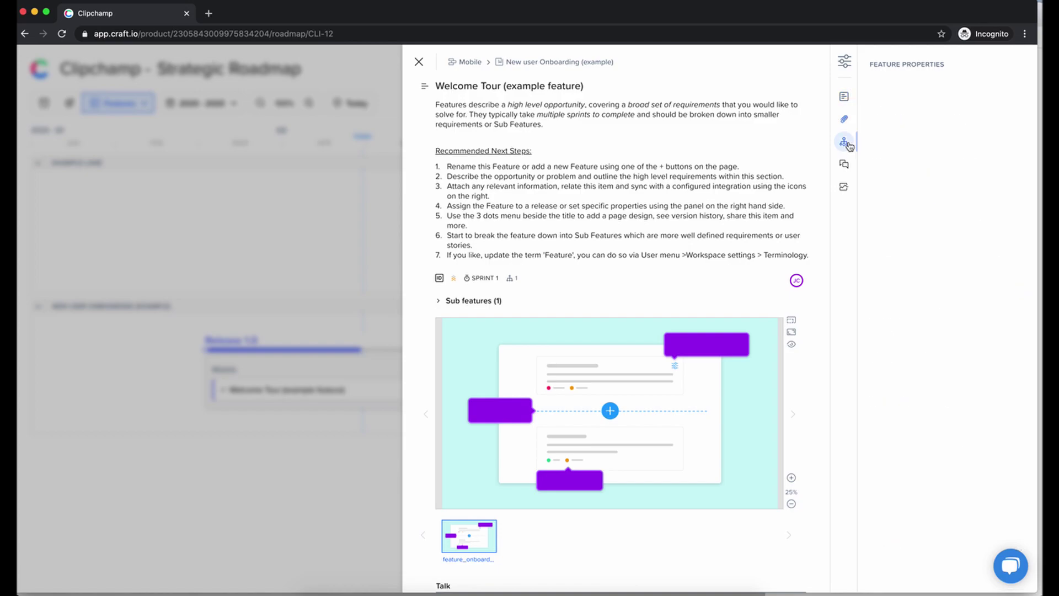
left_click(844, 165)
left_click(843, 186)
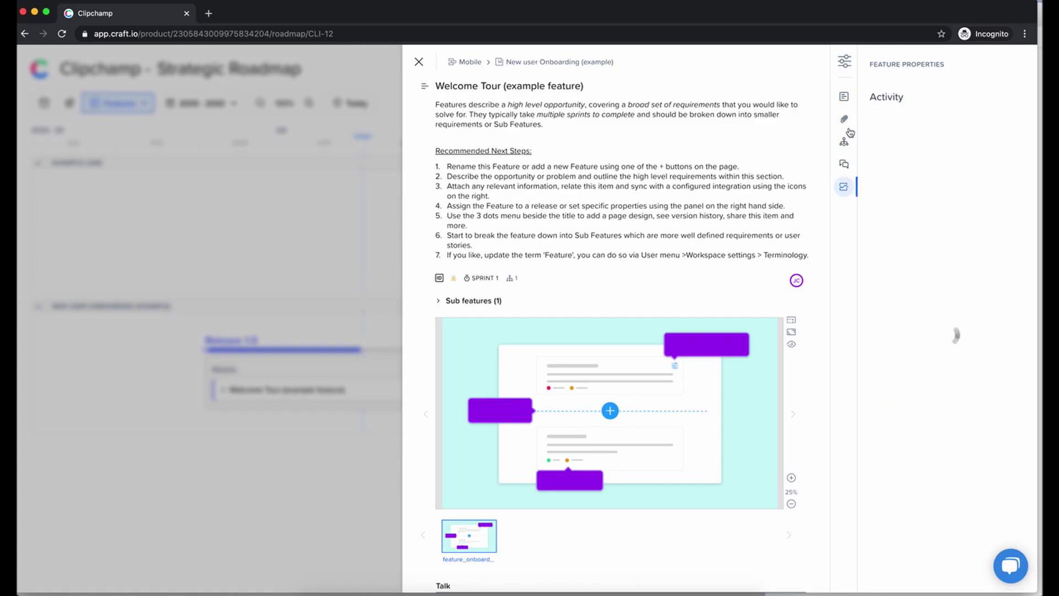
left_click(845, 94)
scroll(932, 215, "down", 3)
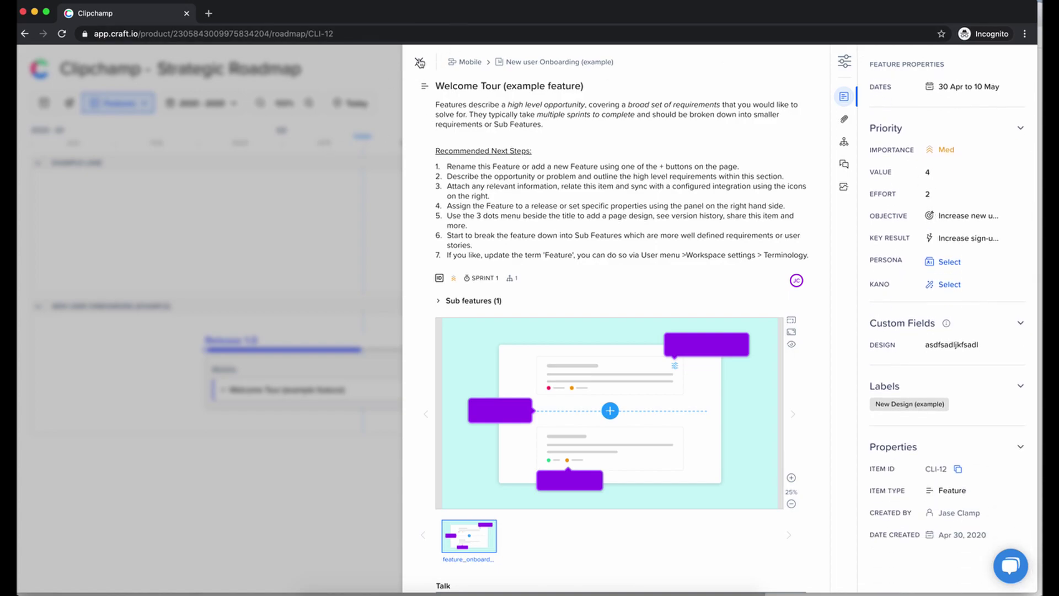
scroll(586, 240, "down", 1)
scroll(584, 237, "up", 1)
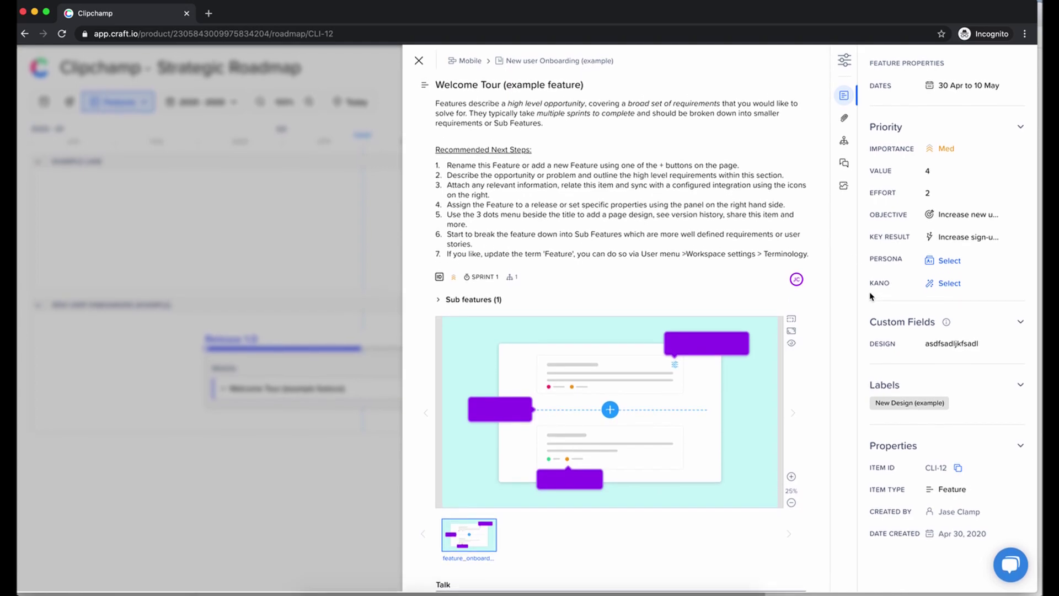
scroll(870, 296, "up", 1)
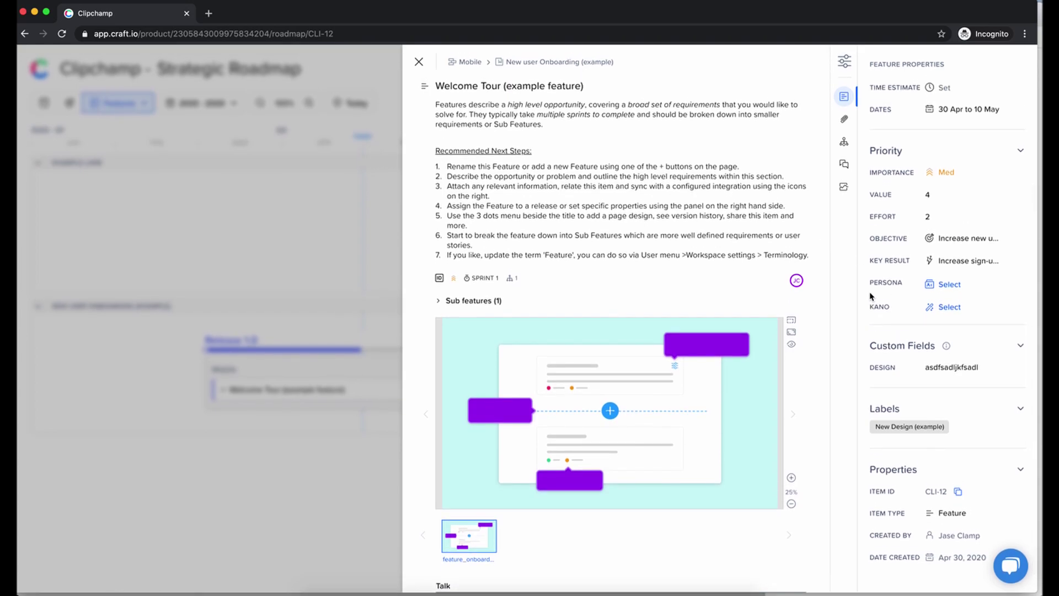
scroll(870, 296, "up", 5)
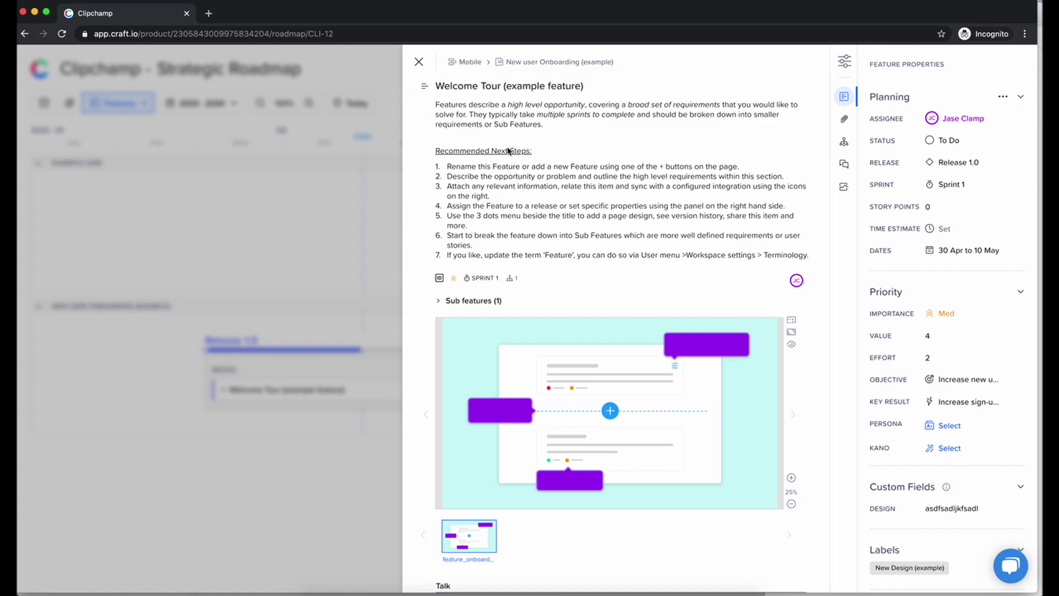
scroll(625, 271, "down", 1)
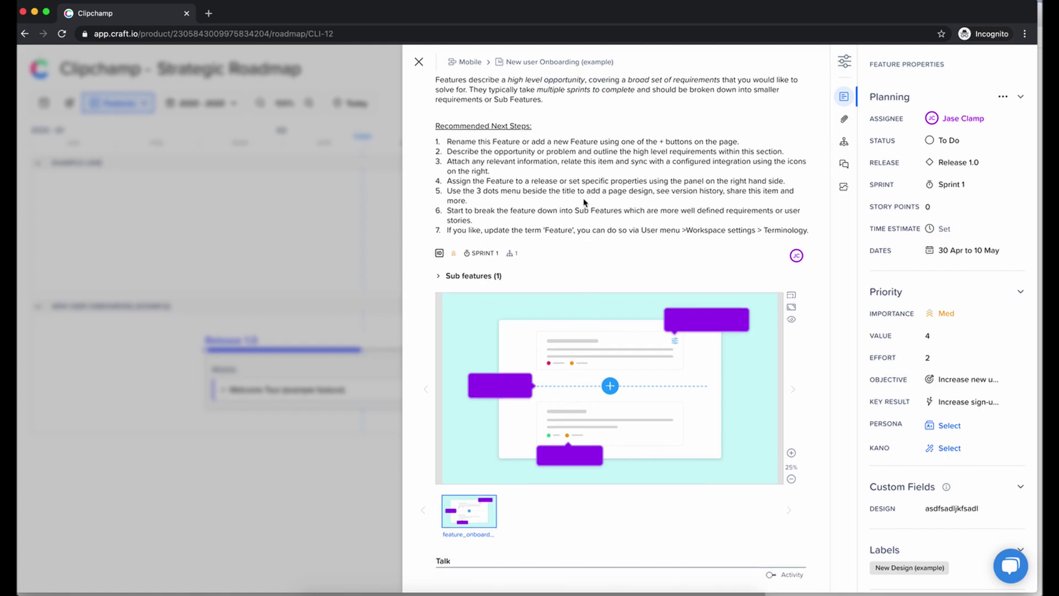
scroll(584, 202, "up", 1)
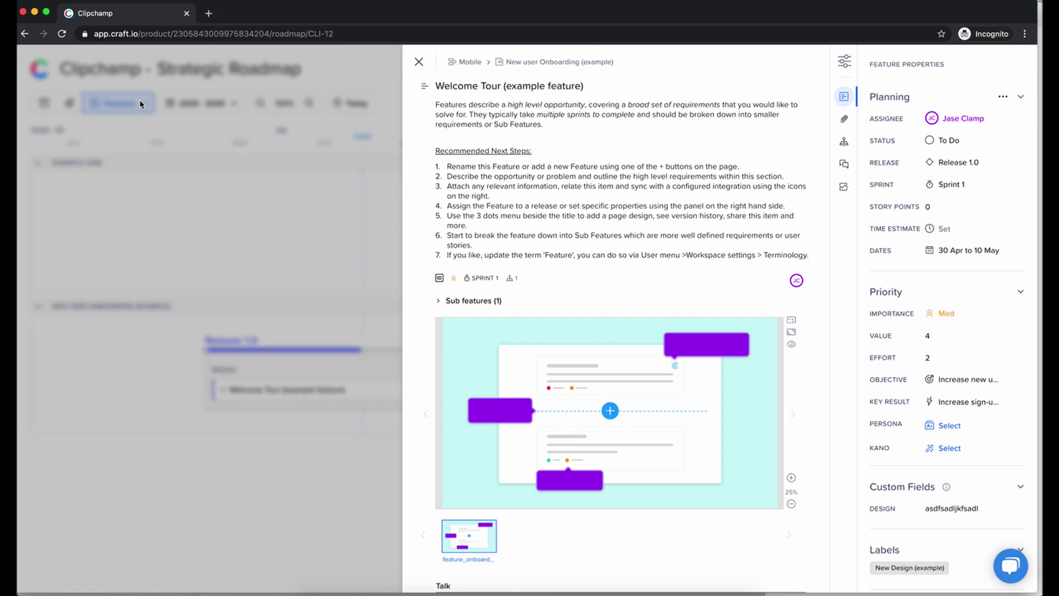
- Close the feature panel and try toggling Dateless Mode in the 2020 - 2020 timeline settings
left_click(419, 61)
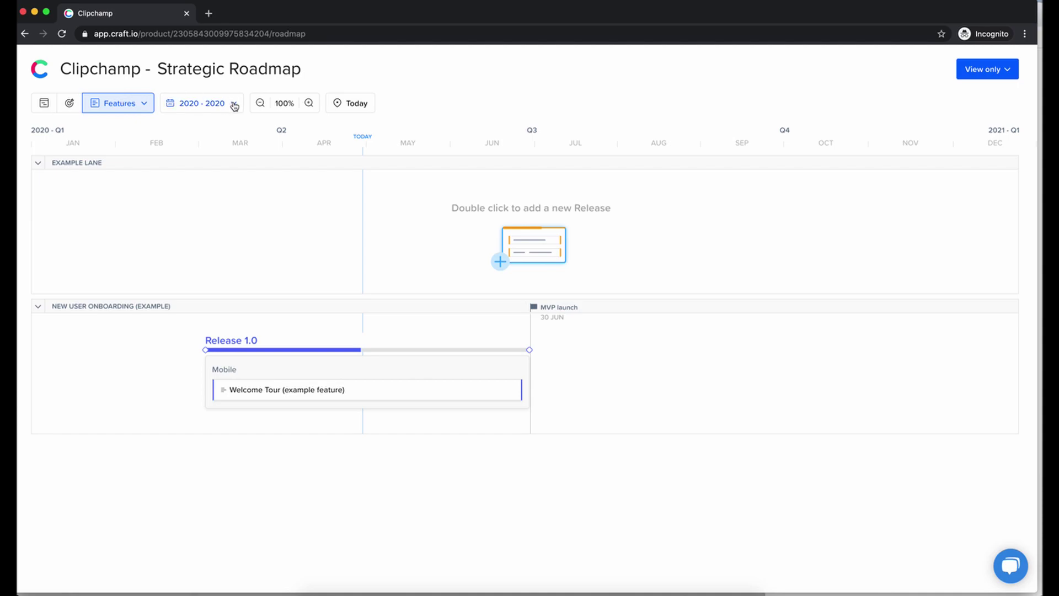
left_click(234, 107)
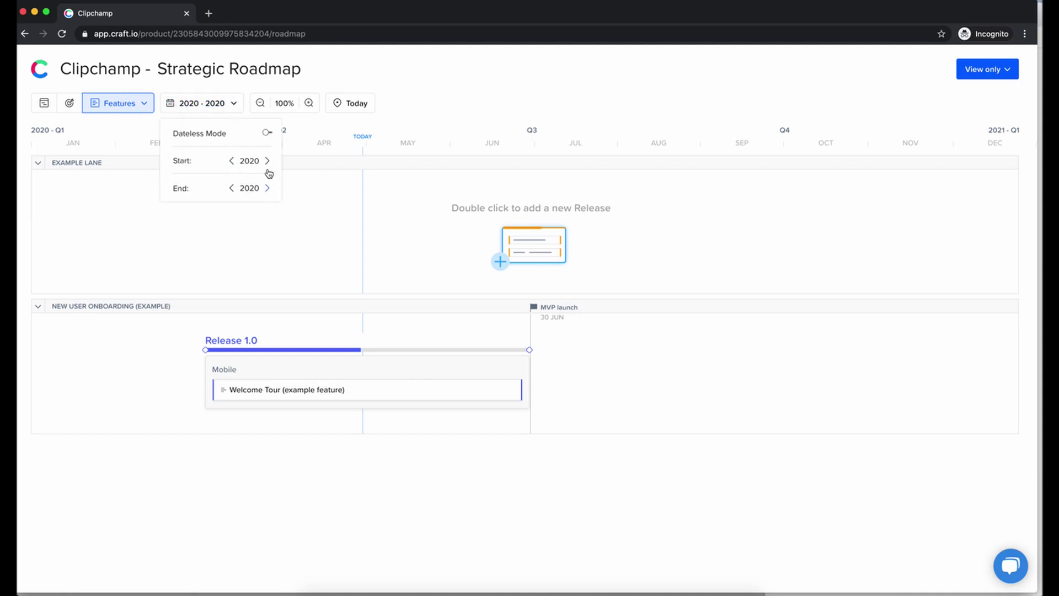
left_click(268, 134)
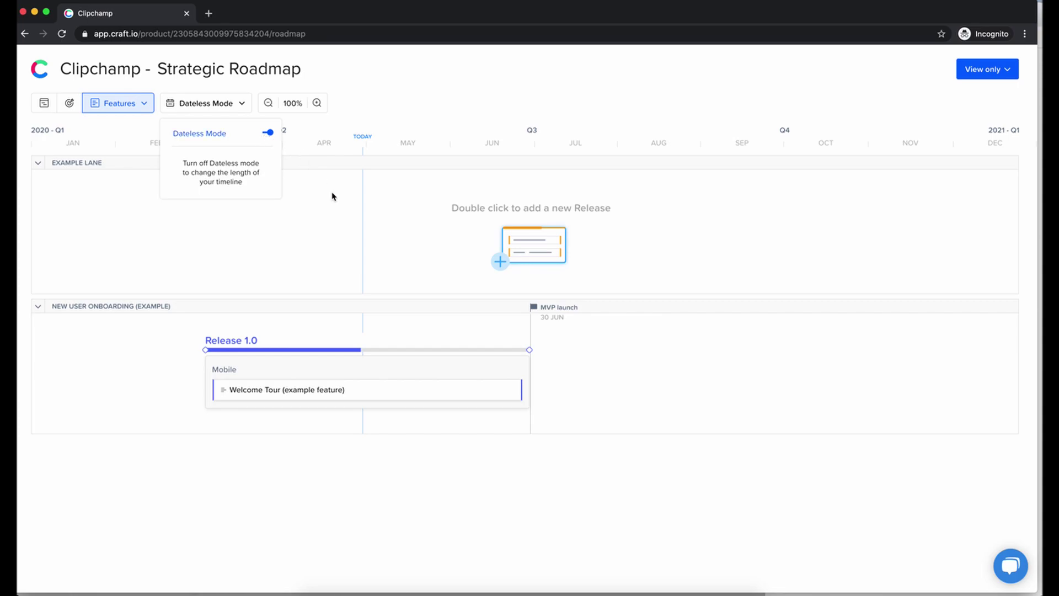
left_click(268, 132)
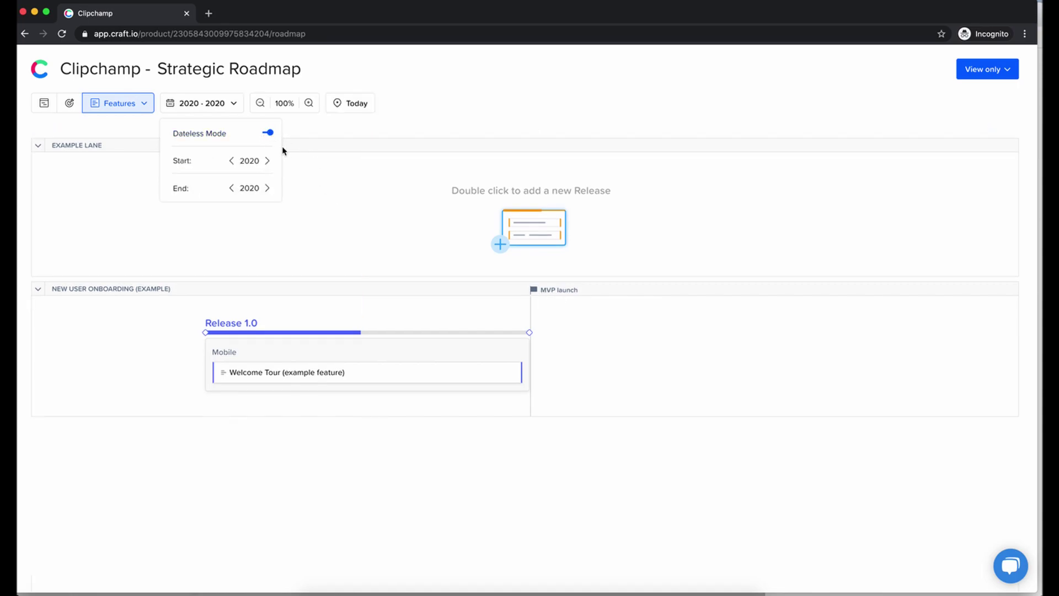
left_click(307, 182)
left_click(236, 106)
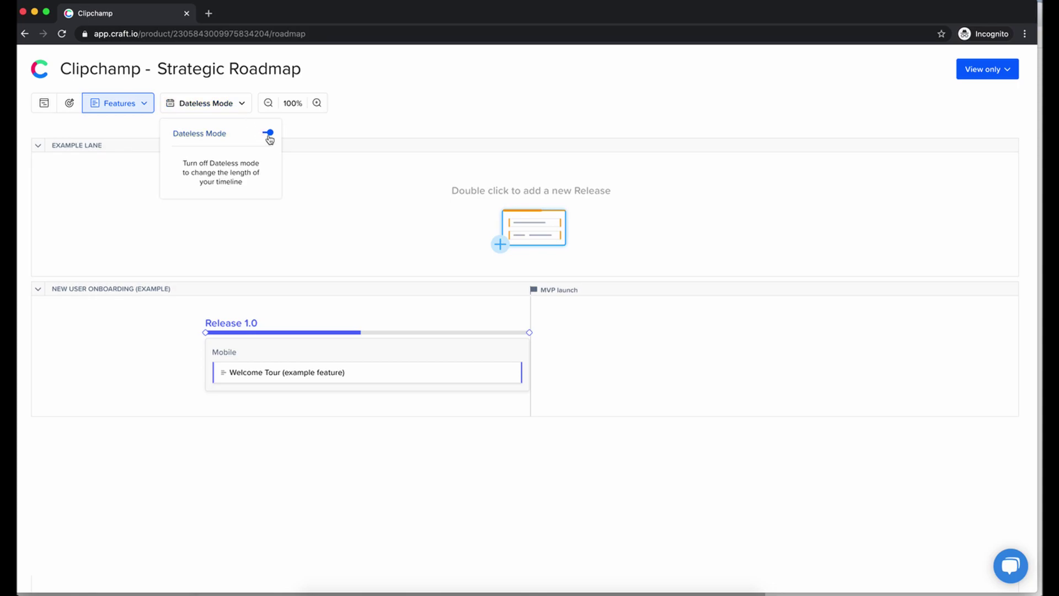
left_click(268, 134)
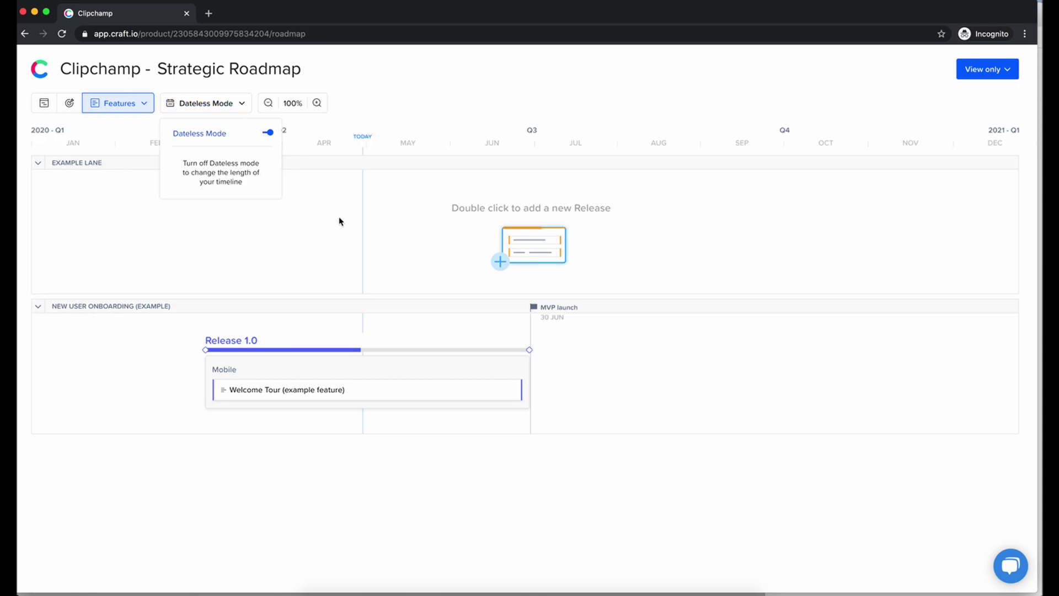
left_click(236, 105)
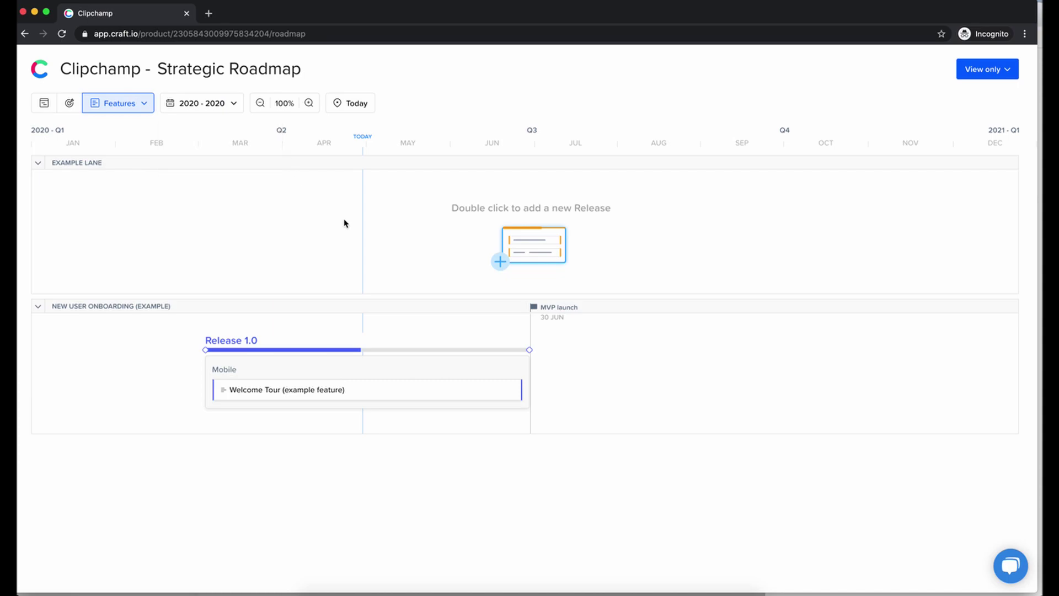
- Leave the timeline in Dateless Mode and close the incognito read-only view
left_click(233, 104)
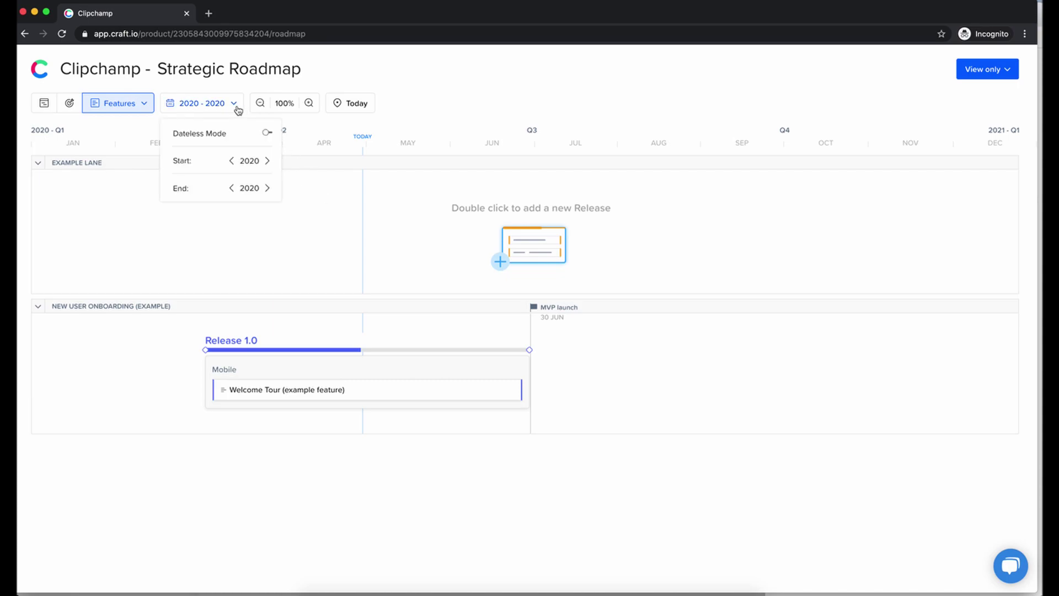
left_click(267, 134)
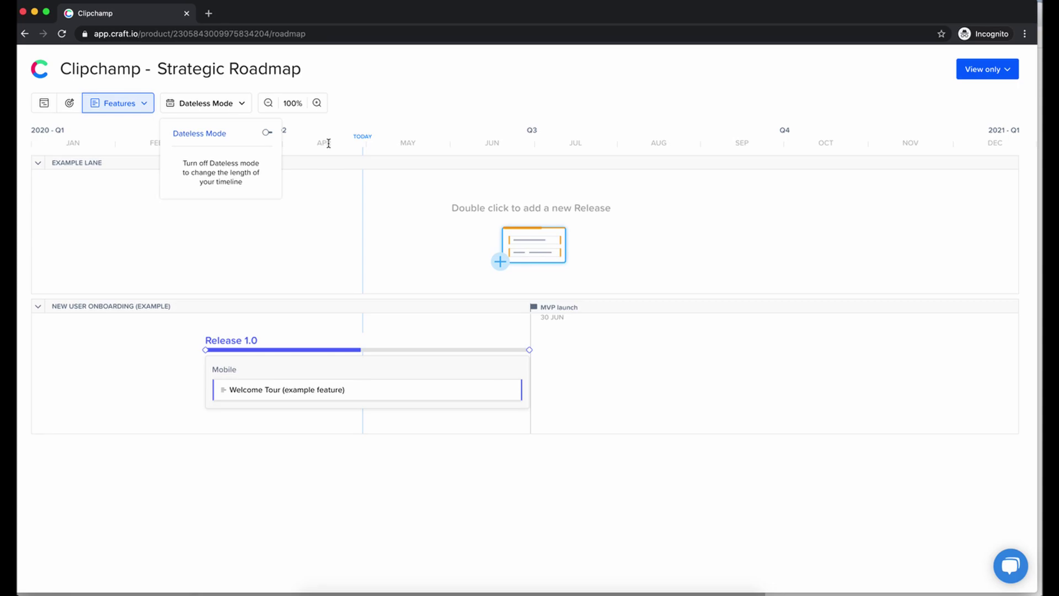
left_click(267, 133)
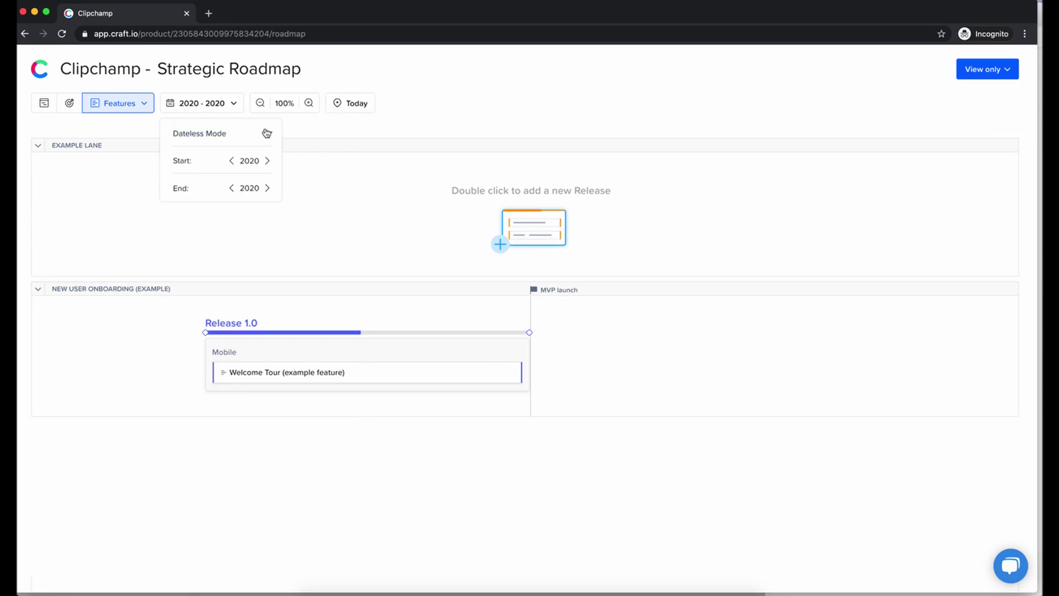
left_click(266, 134)
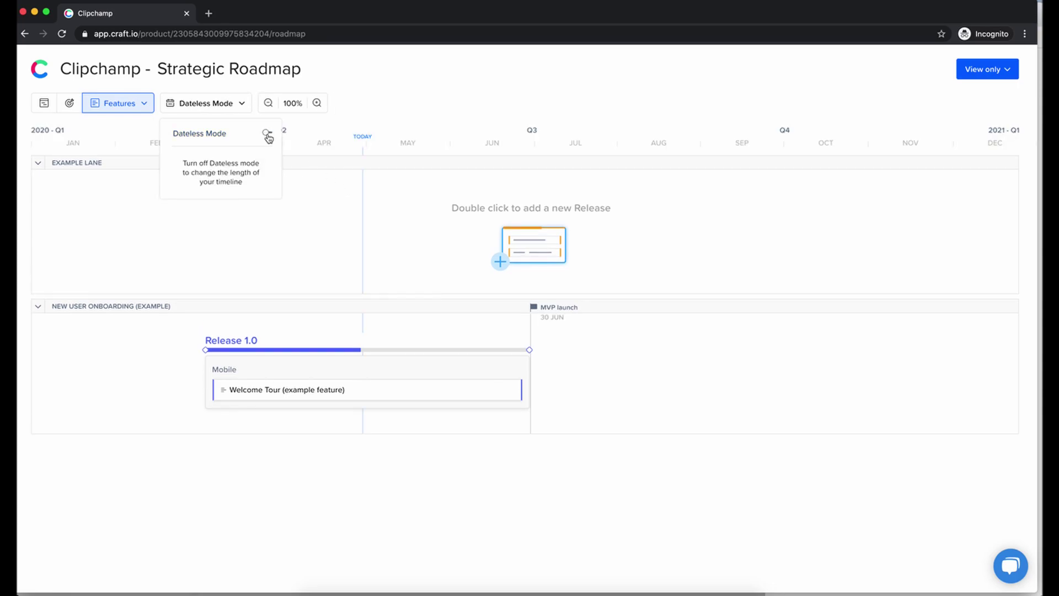
left_click(312, 225)
left_click(232, 106)
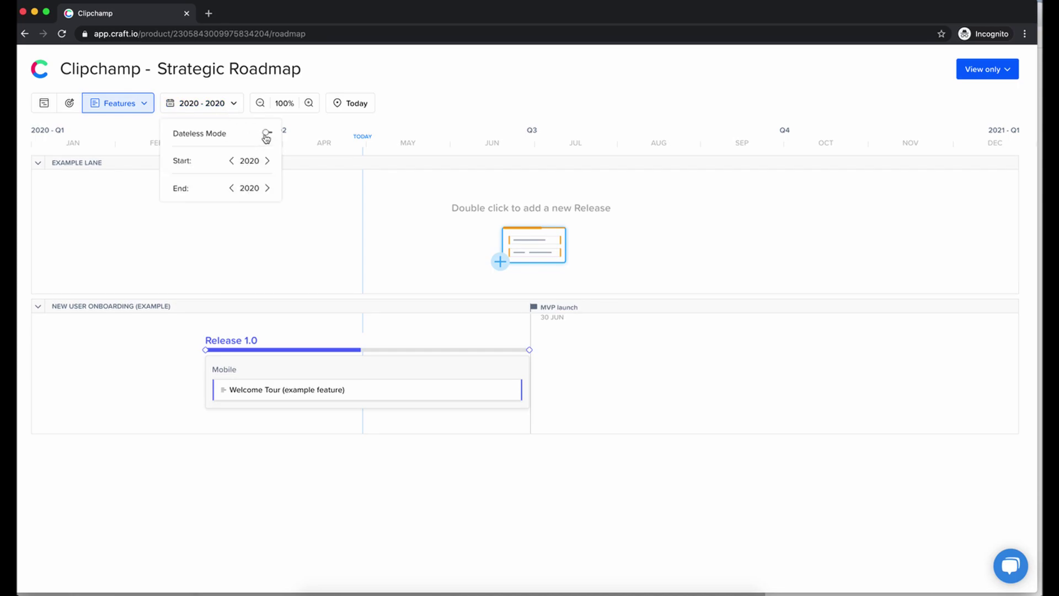
left_click(266, 134)
left_click(348, 224)
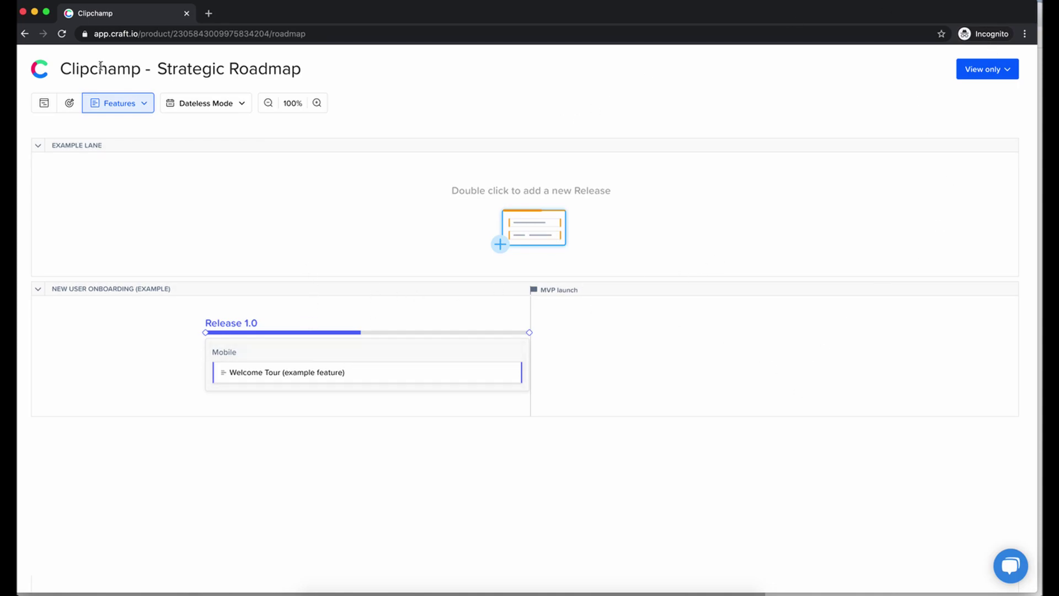
left_click(22, 11)
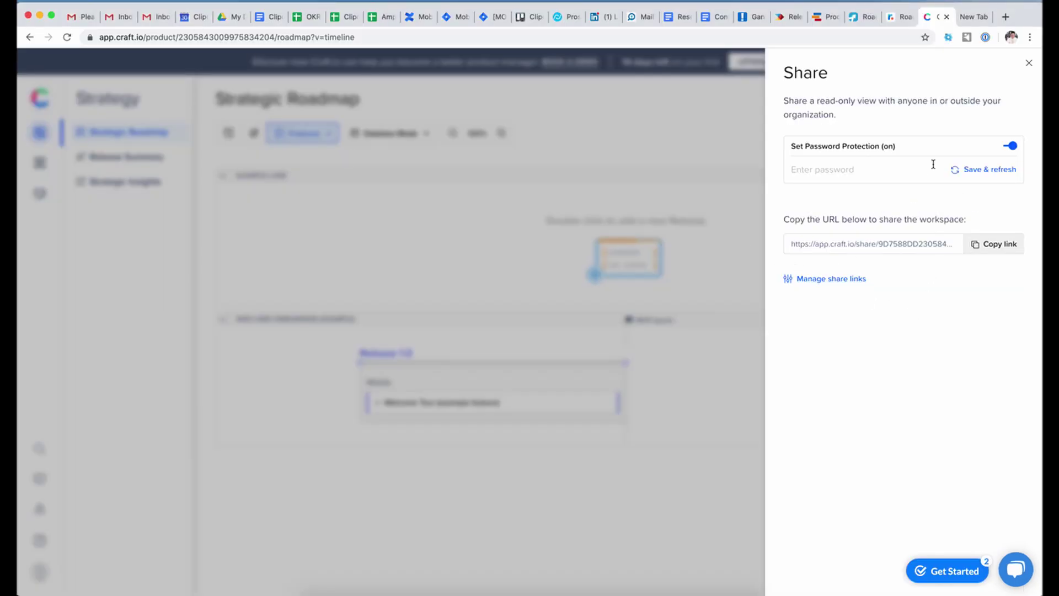
- Close the Share panel to reveal the dateless Strategic Roadmap, then go to the Roadmunk tab
left_click(1029, 62)
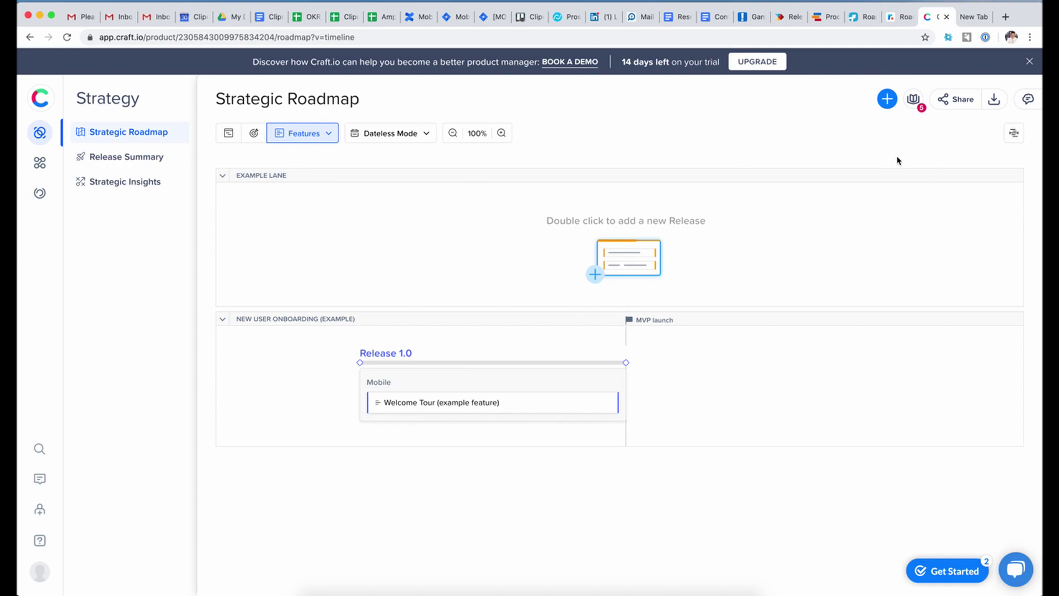
left_click(892, 19)
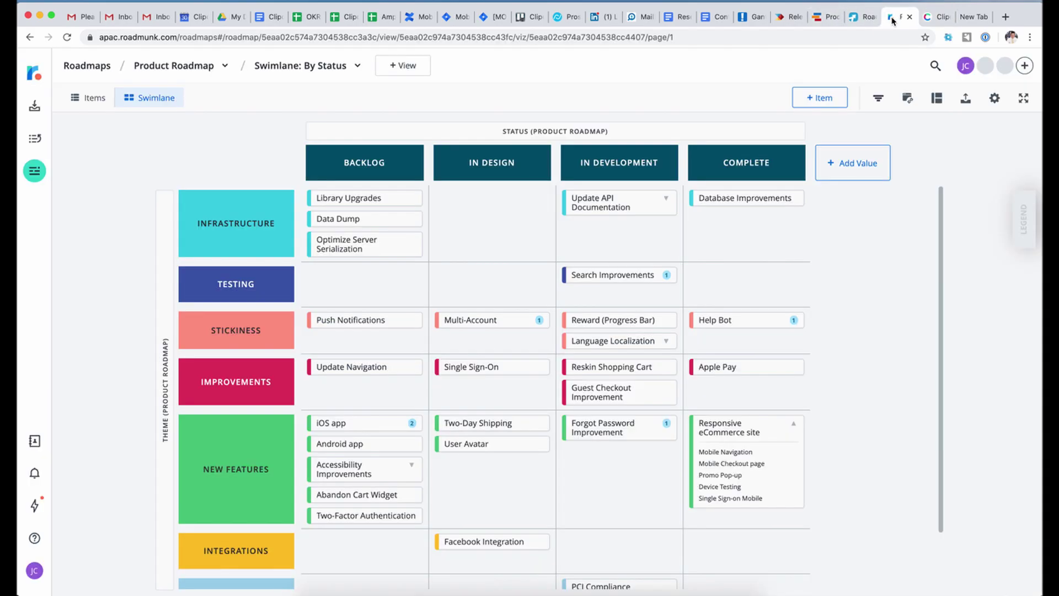
- Flip between Craft.io's roadmap and Roadmunk's Product Roadmap swimlane, finishing on Craft.io
left_click(928, 20)
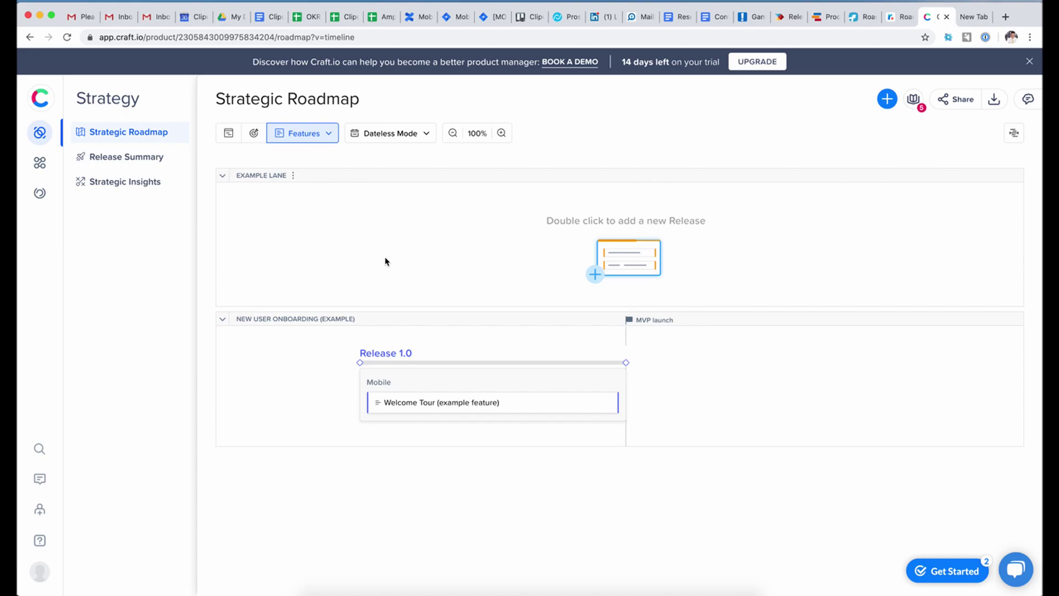
left_click(897, 18)
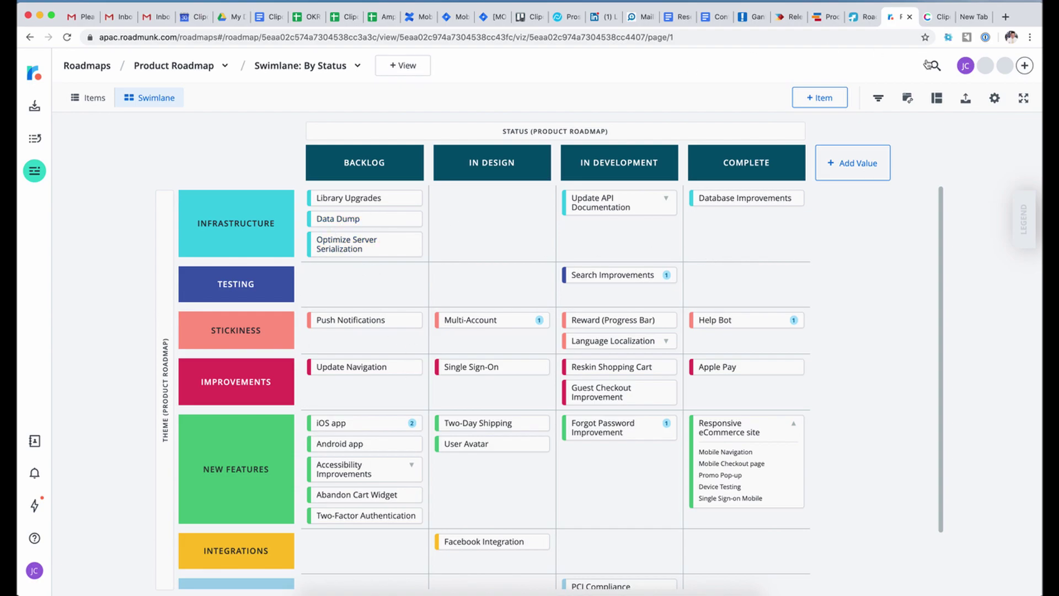
left_click(930, 19)
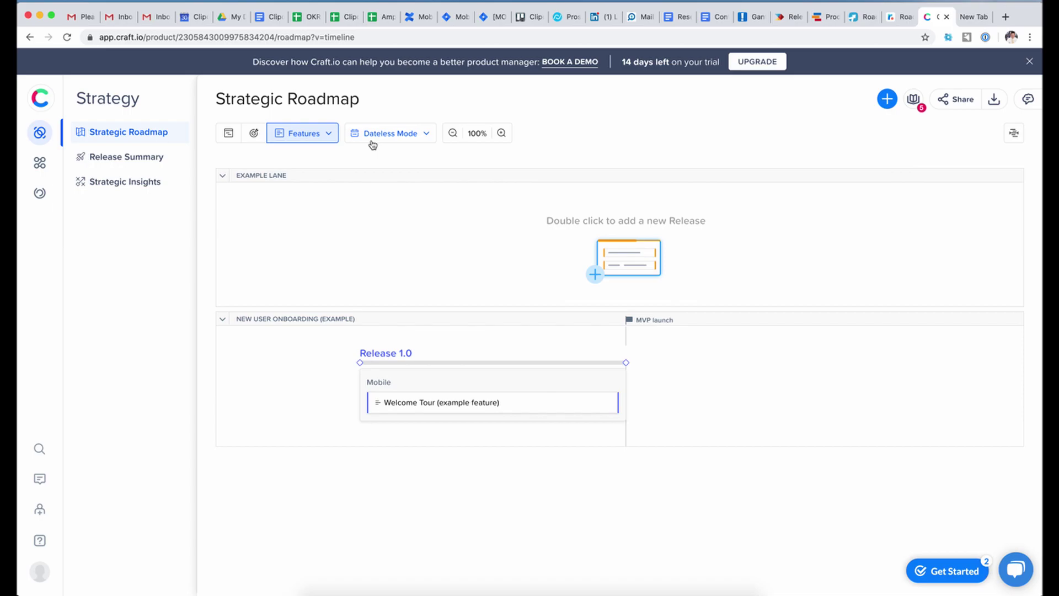
- View Release Summary and the Strategic Insights objectives, then switch to the Planning module
left_click(157, 164)
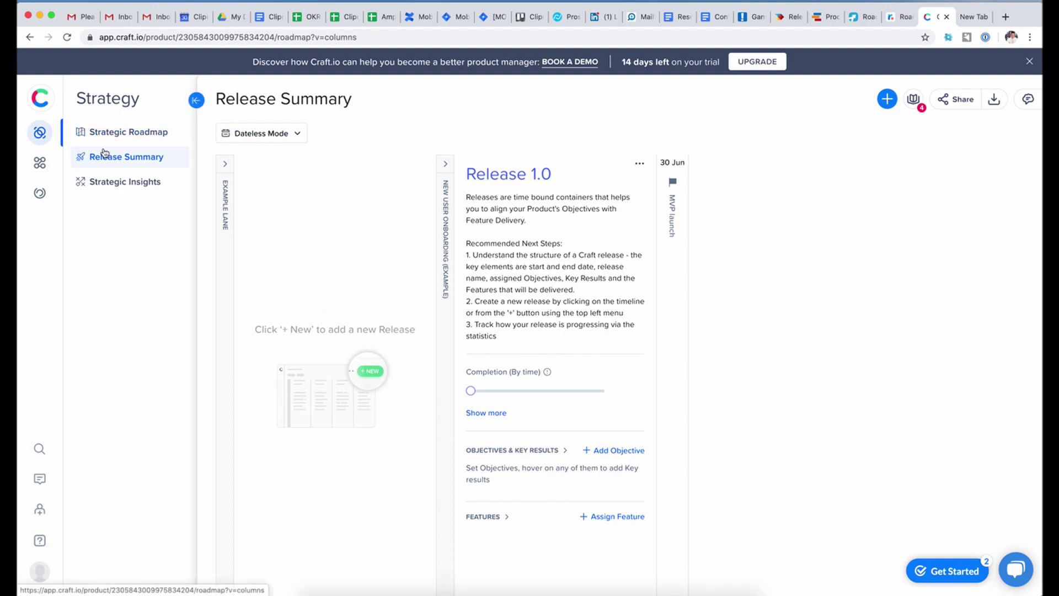
left_click(132, 192)
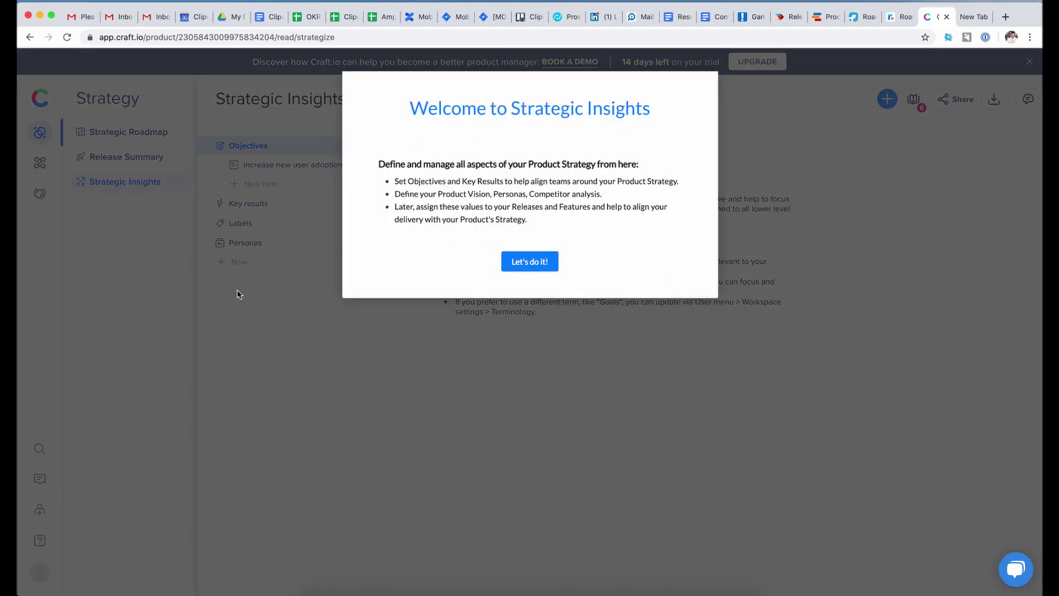
triple_click(759, 340)
left_click(526, 363)
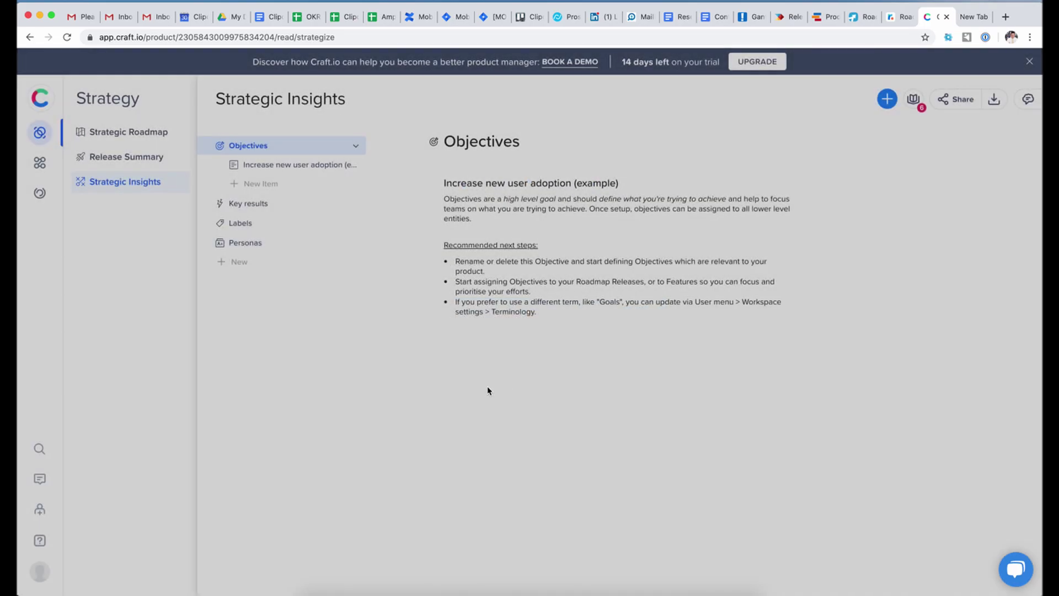
left_click(46, 154)
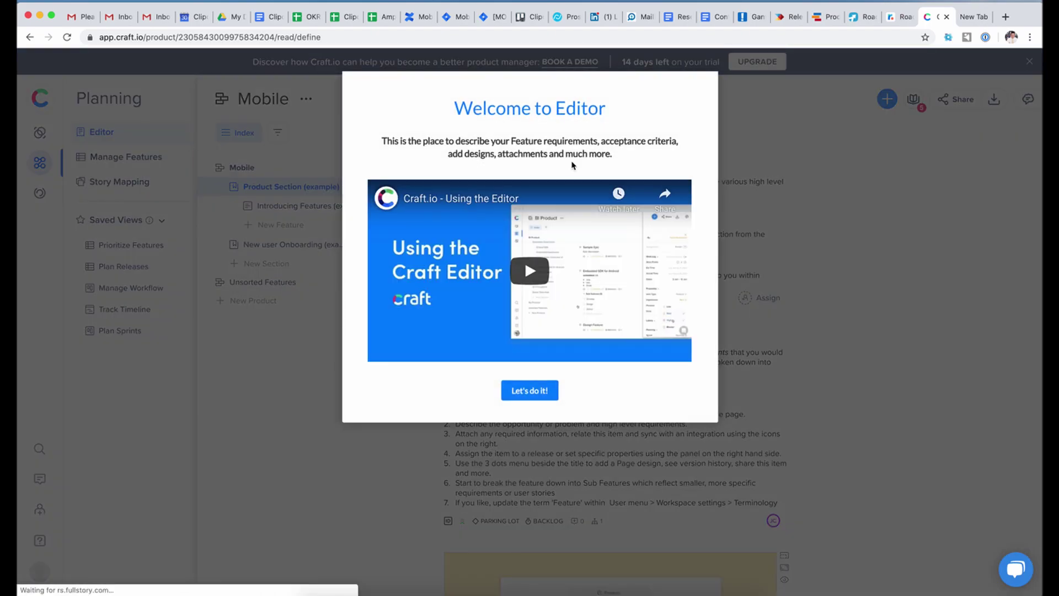
- Dismiss the Editor intro and browse Product Section (example) and its Introducing Features feature
left_click(540, 393)
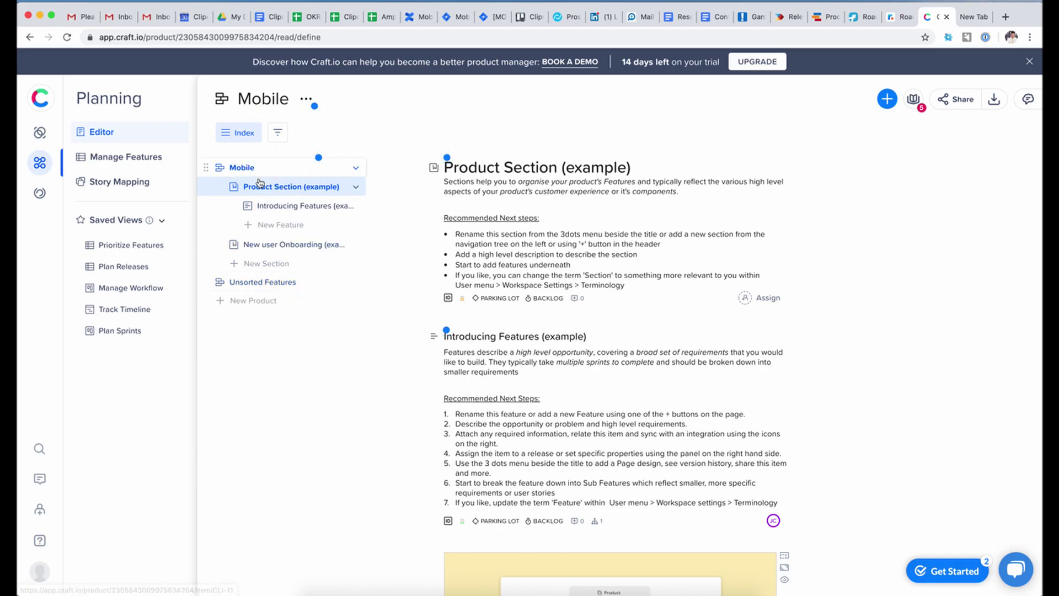
left_click(283, 209)
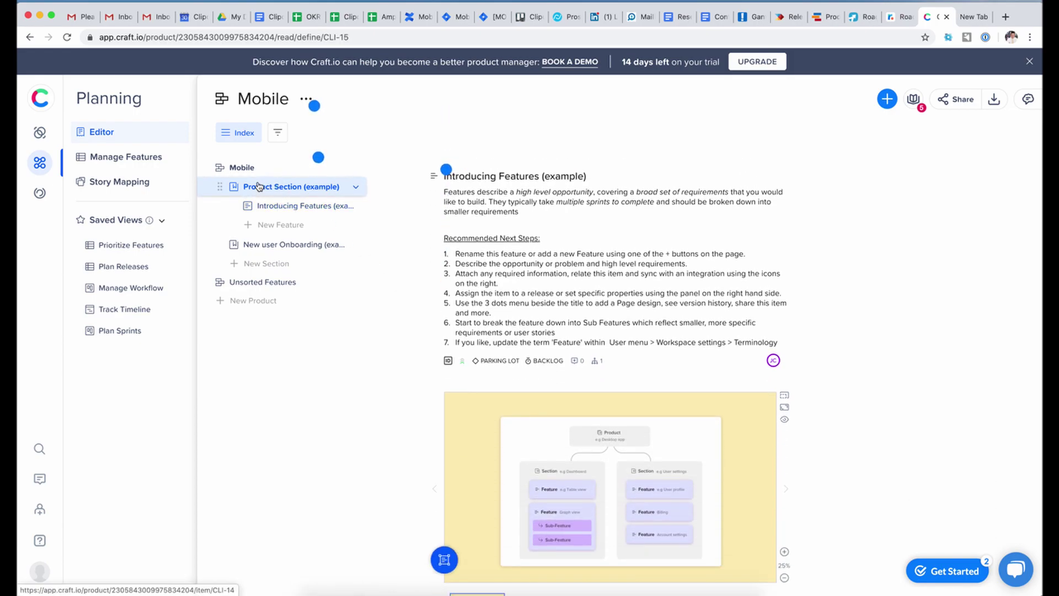
left_click(248, 172)
left_click(248, 170)
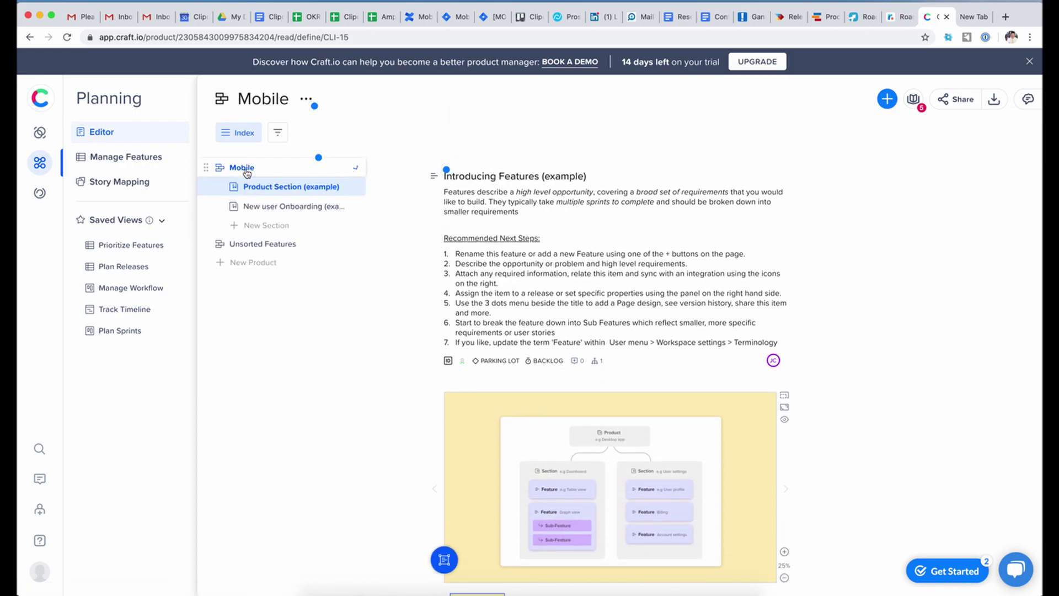
left_click(293, 184)
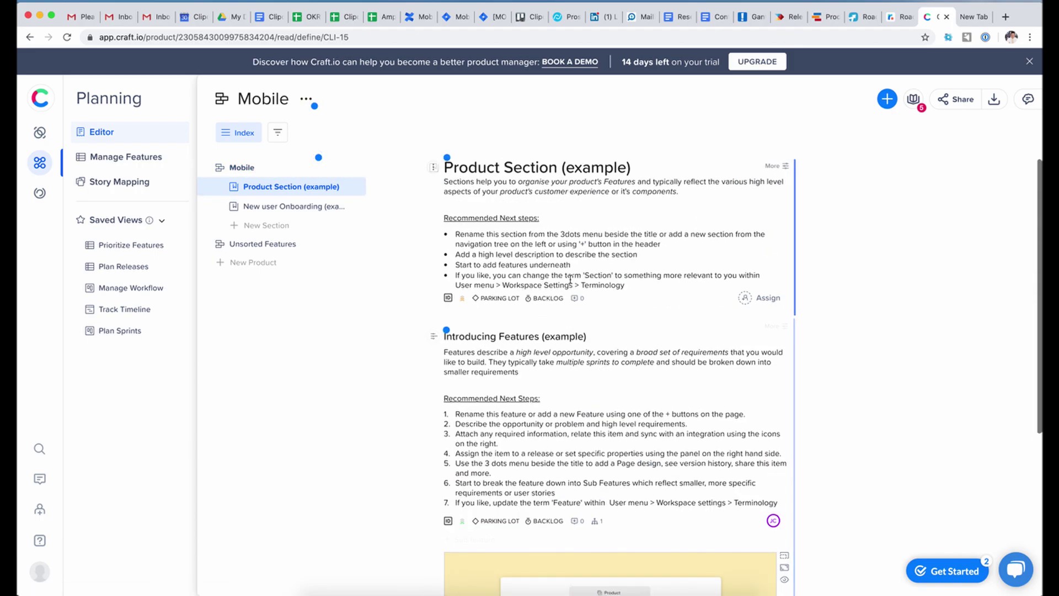
left_click(278, 189)
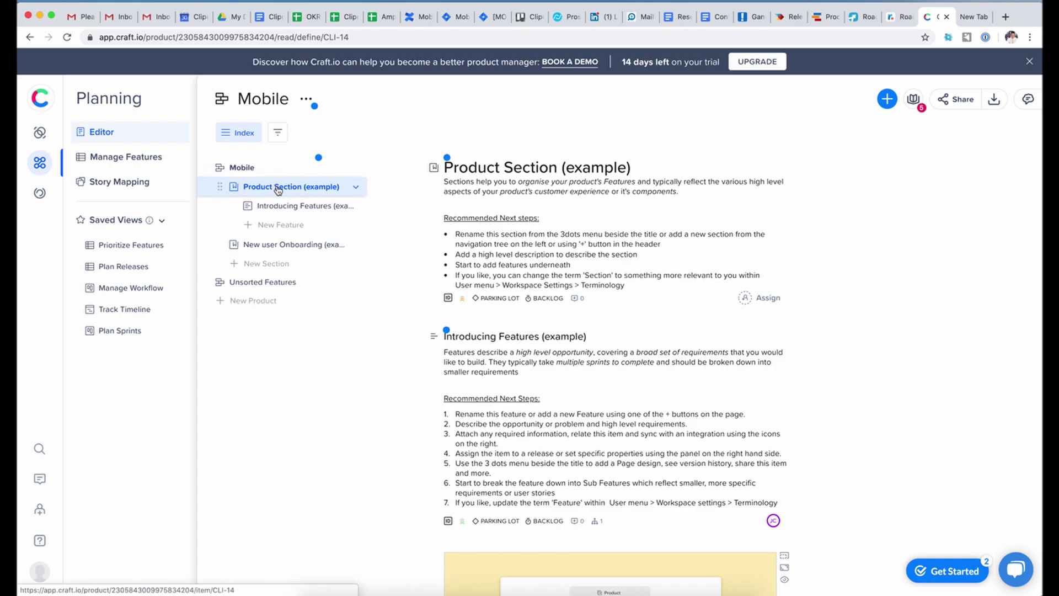
left_click(291, 206)
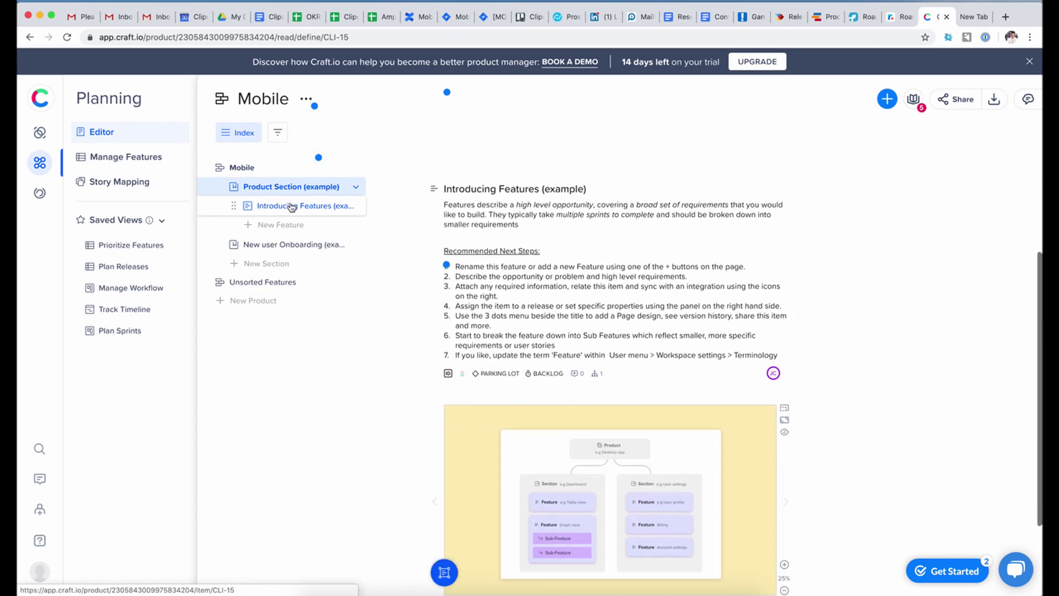
scroll(617, 331, "down", 1)
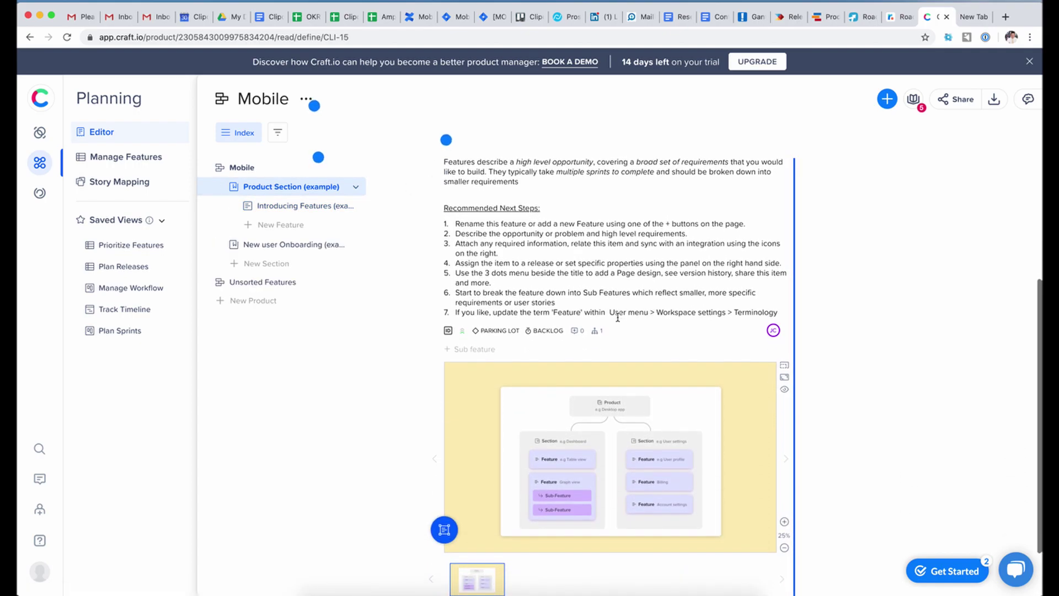
scroll(618, 323, "down", 2)
scroll(616, 492, "up", 5)
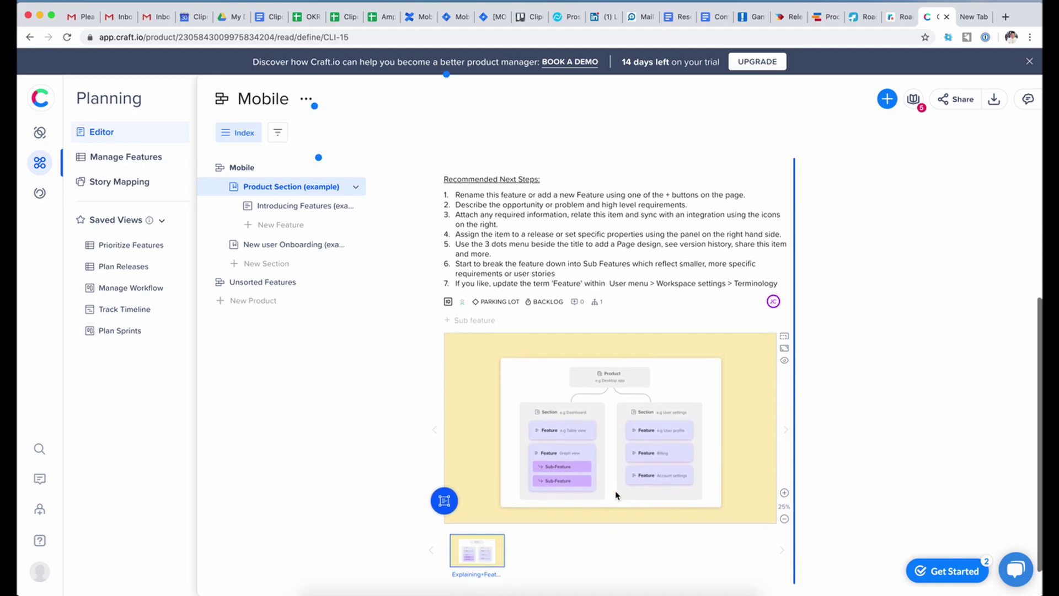
scroll(579, 493, "up", 2)
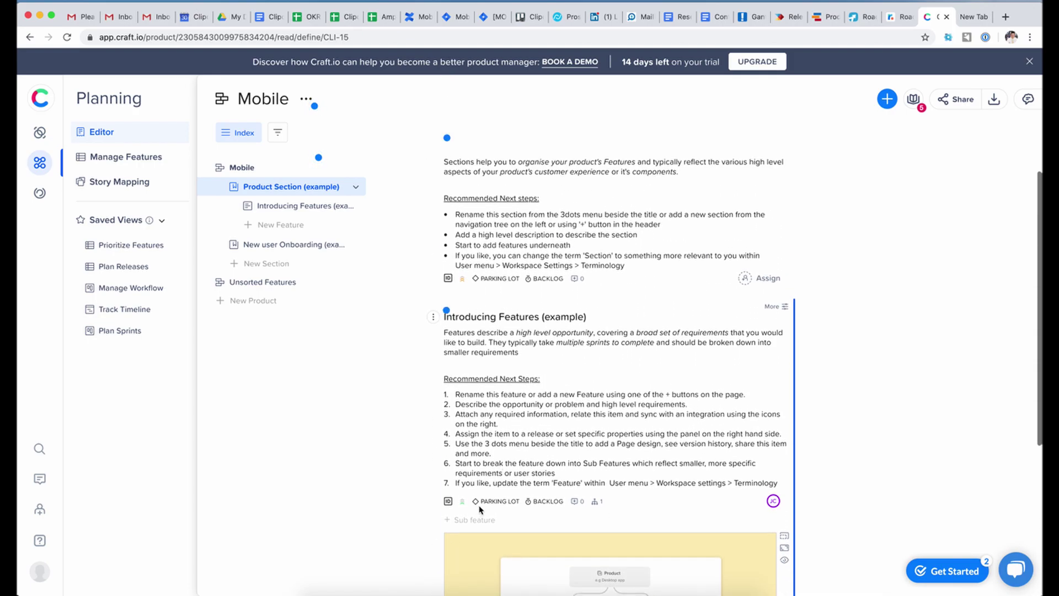
- Check the feature's Release and Backlog sprint without changing them, then open Unsorted Features
left_click(498, 502)
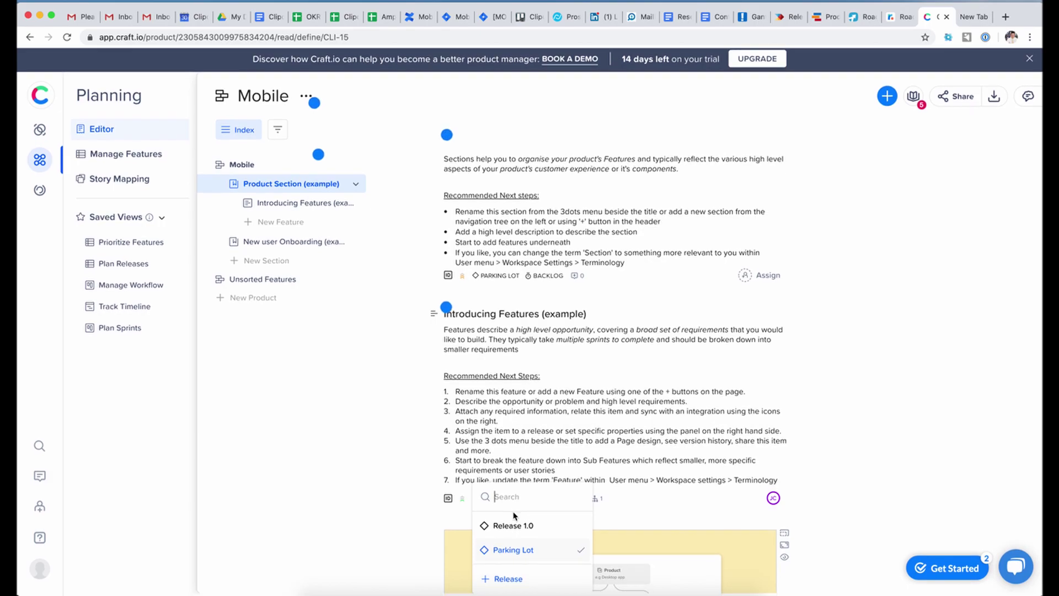
left_click(515, 432)
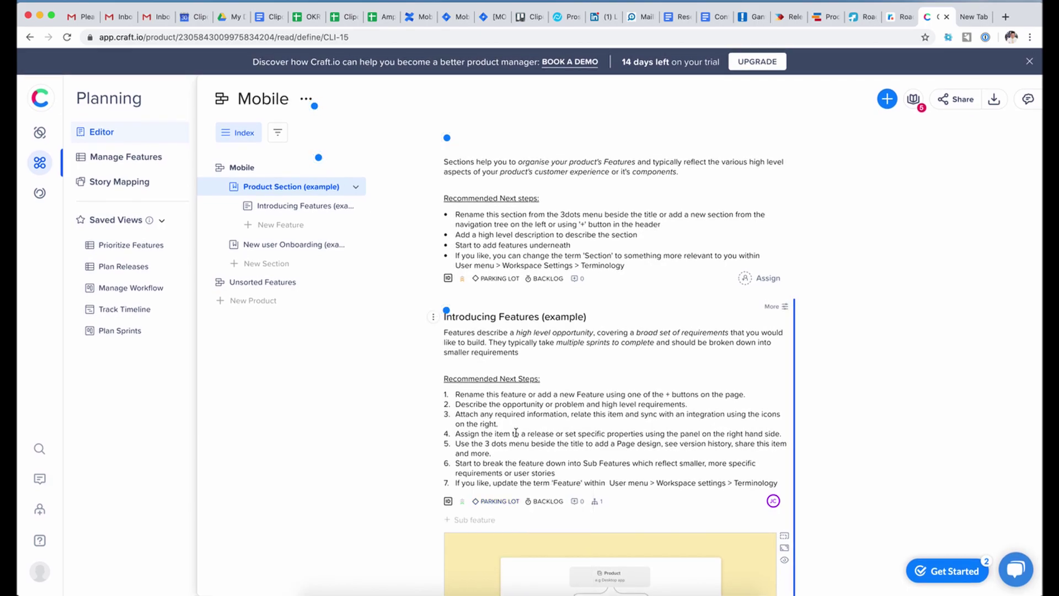
left_click(548, 501)
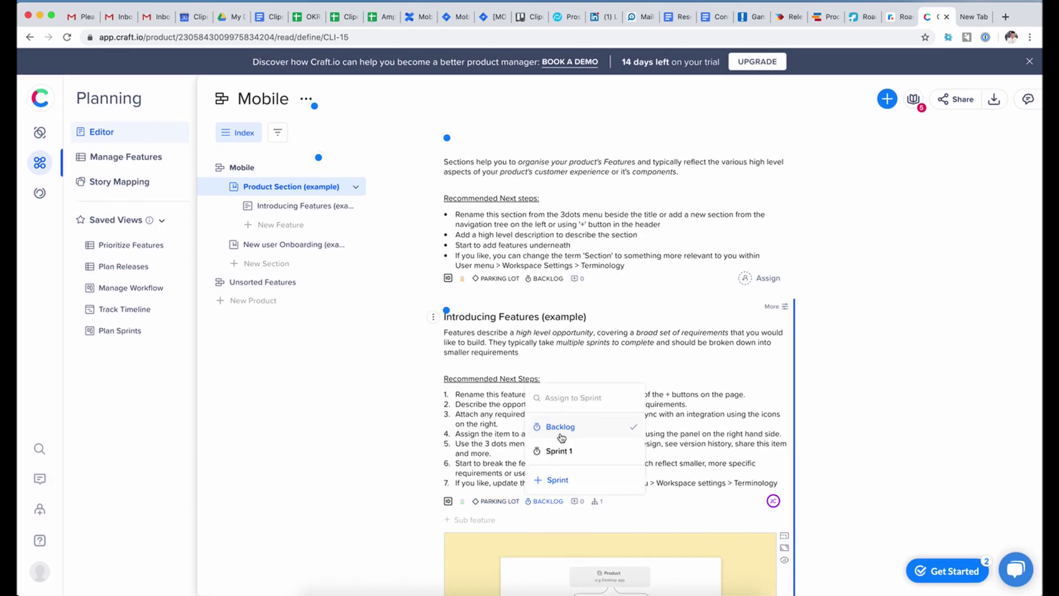
scroll(561, 437, "down", 1)
left_click(491, 409)
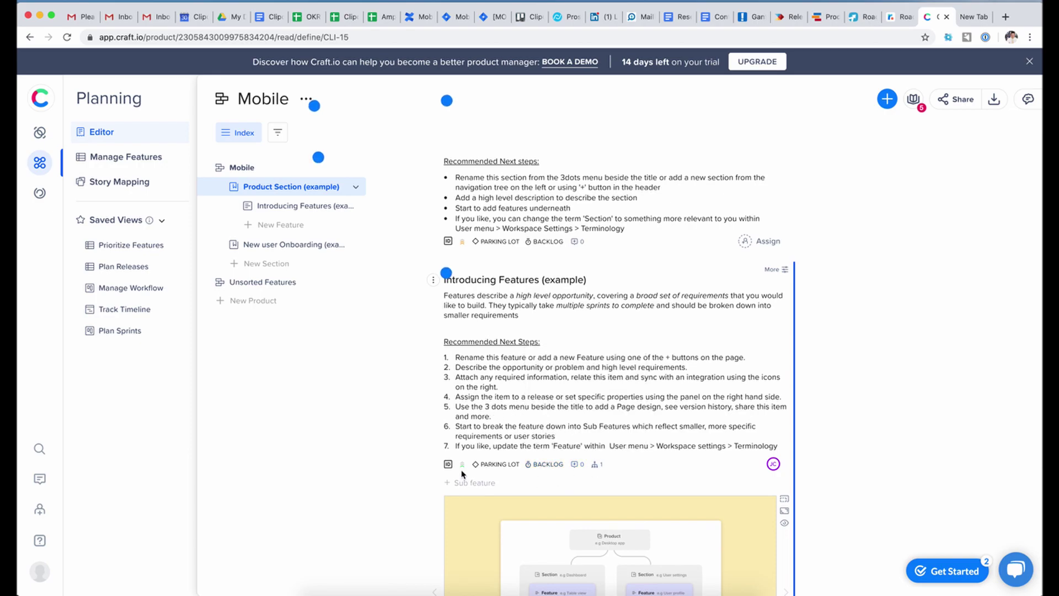
scroll(462, 473, "up", 2)
left_click(324, 207)
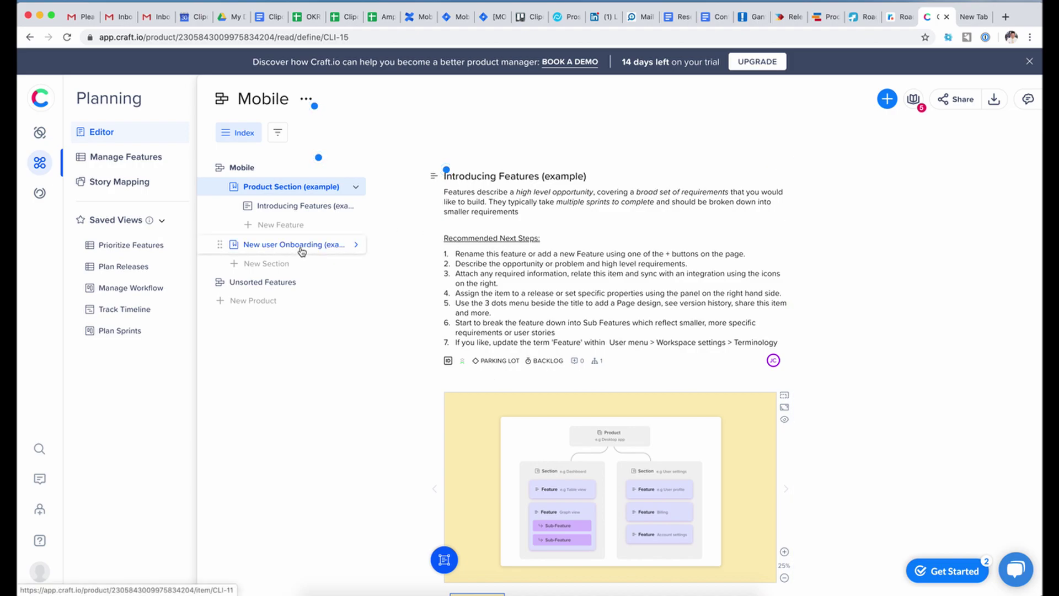
left_click(254, 282)
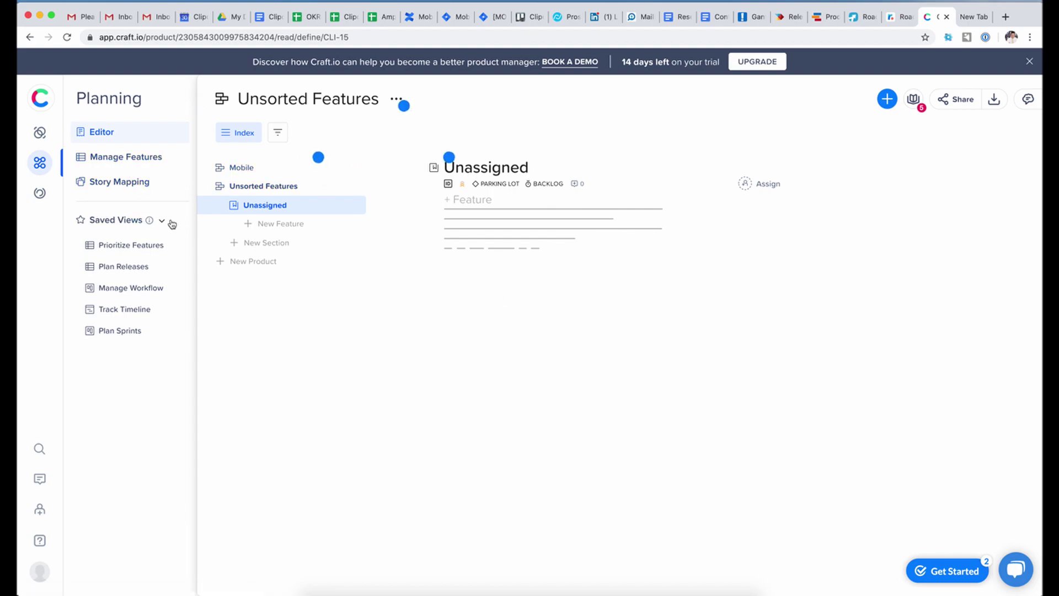
- Look at Manage Features and Story Mapping, then open Discovery's Customer Voice page, dismissing intros
left_click(118, 160)
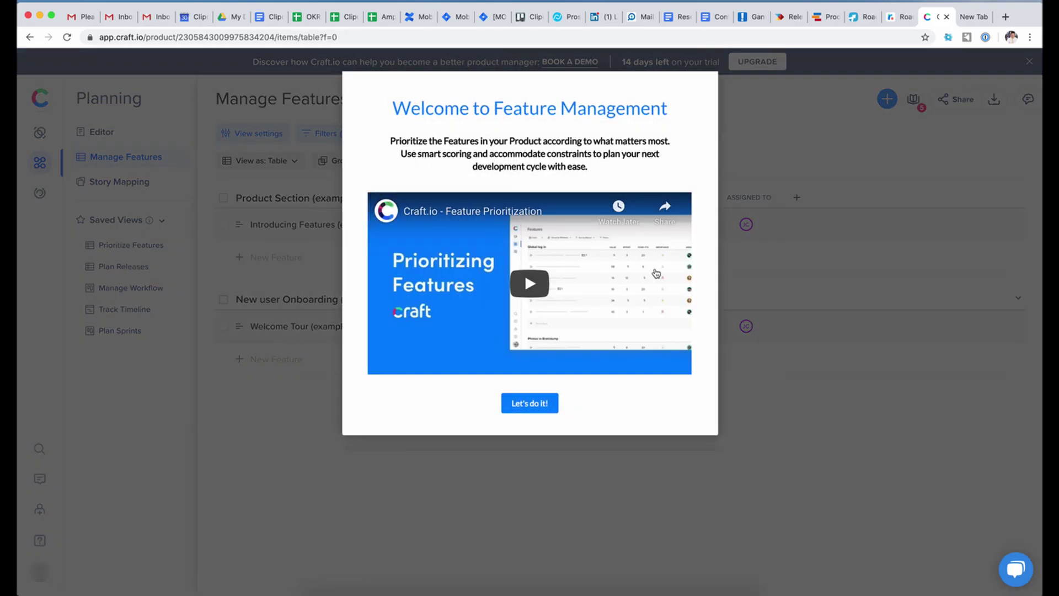
left_click(529, 404)
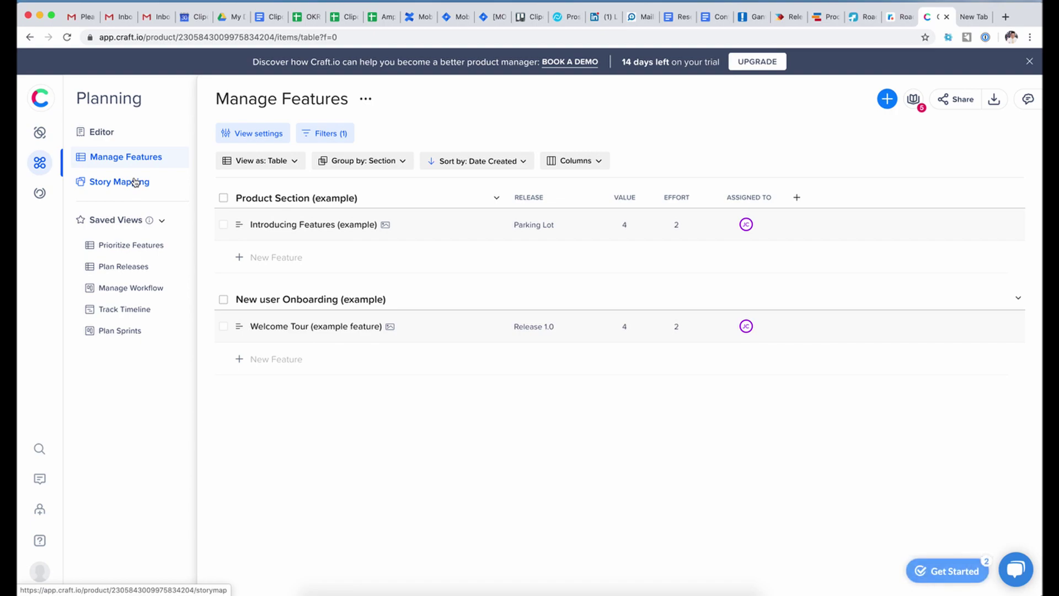
left_click(141, 184)
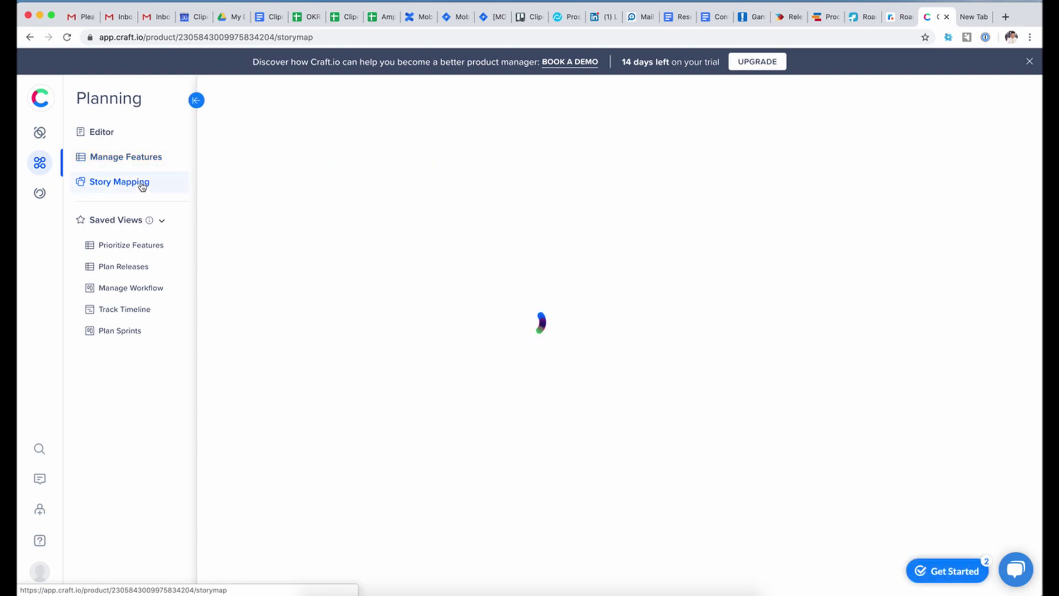
left_click(136, 159)
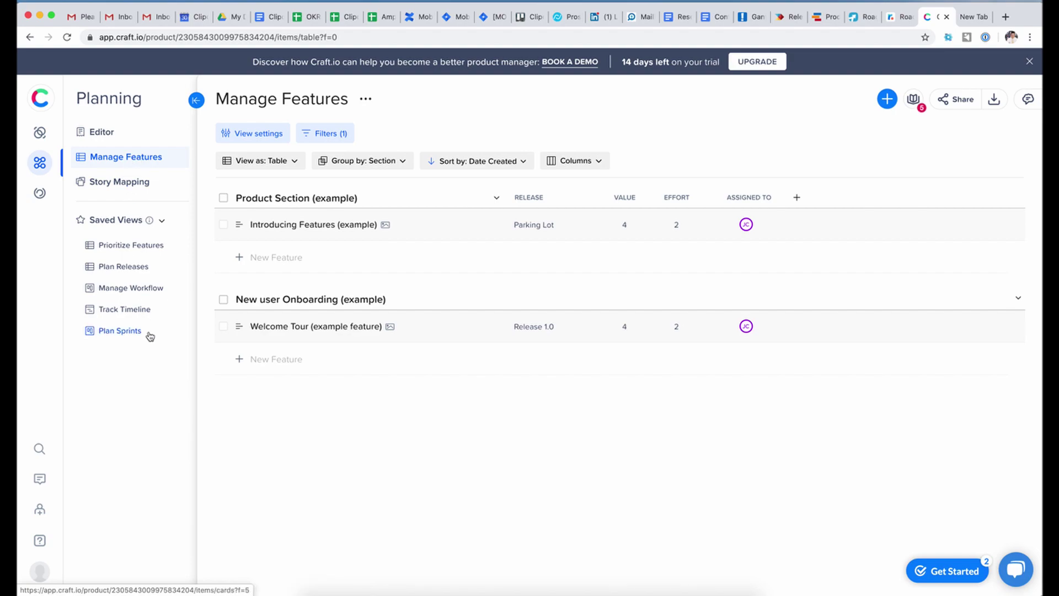
left_click(39, 192)
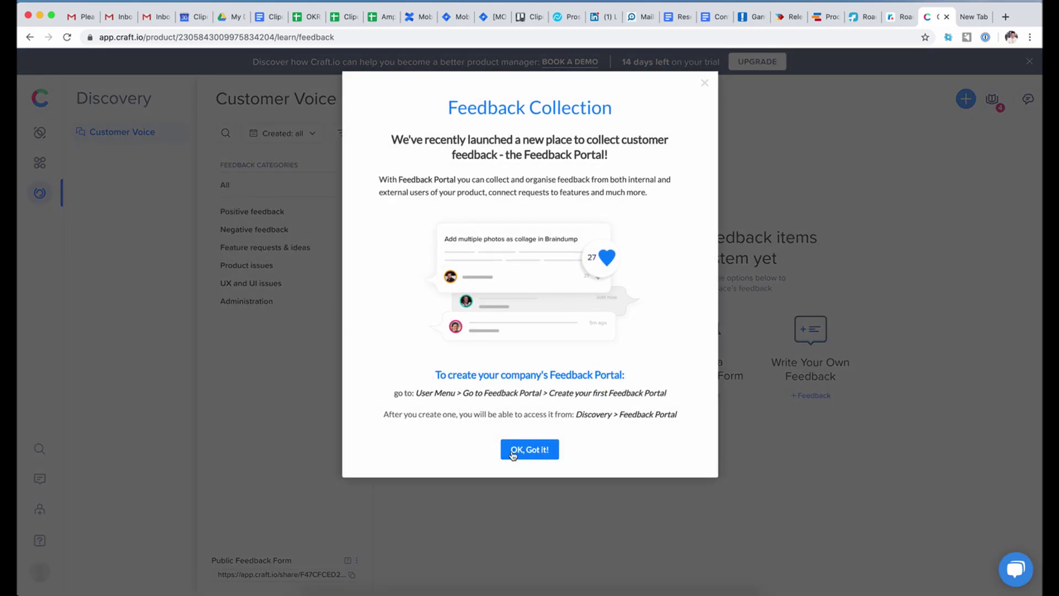
left_click(509, 456)
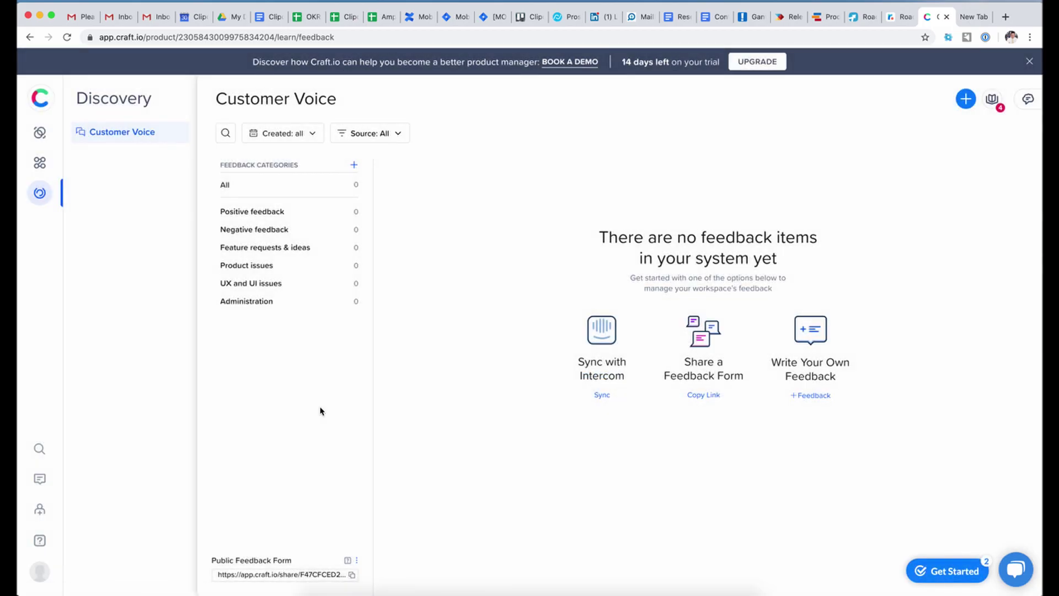